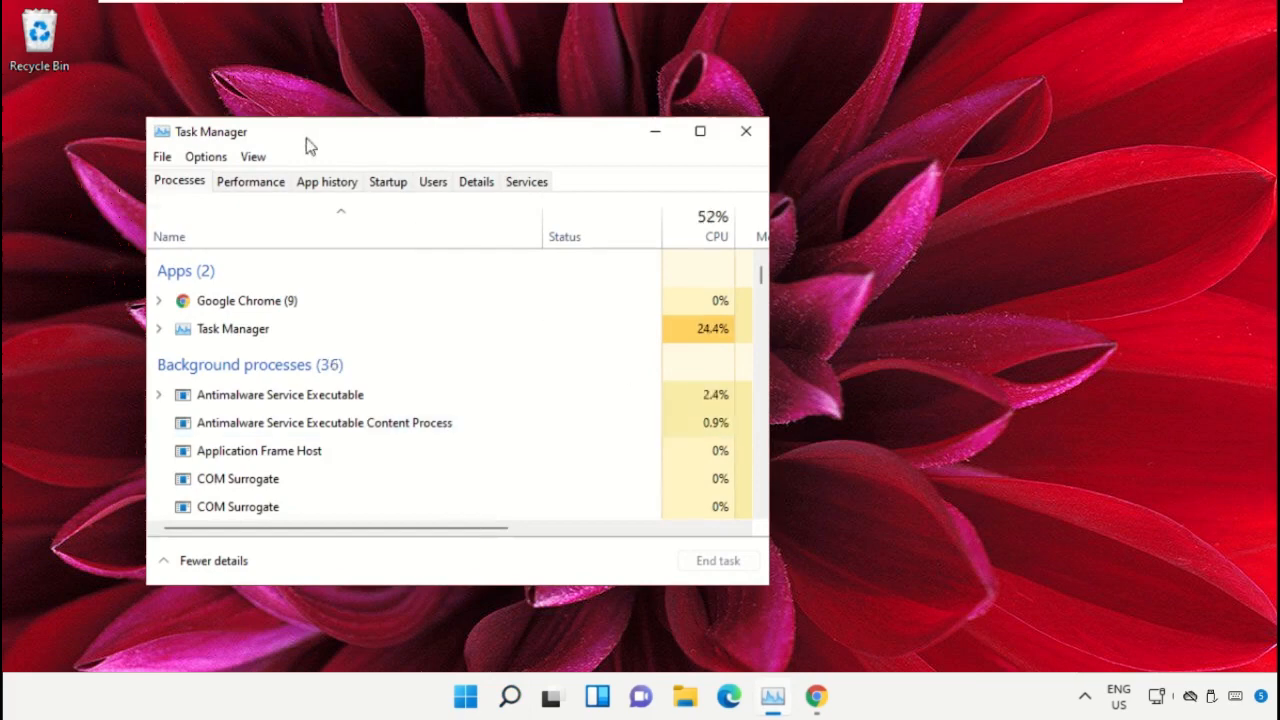
Reposition the Task Manager window, start creating a new task and open the file browser for its program
left_click_drag(259, 134, 584, 108)
left_click(487, 129)
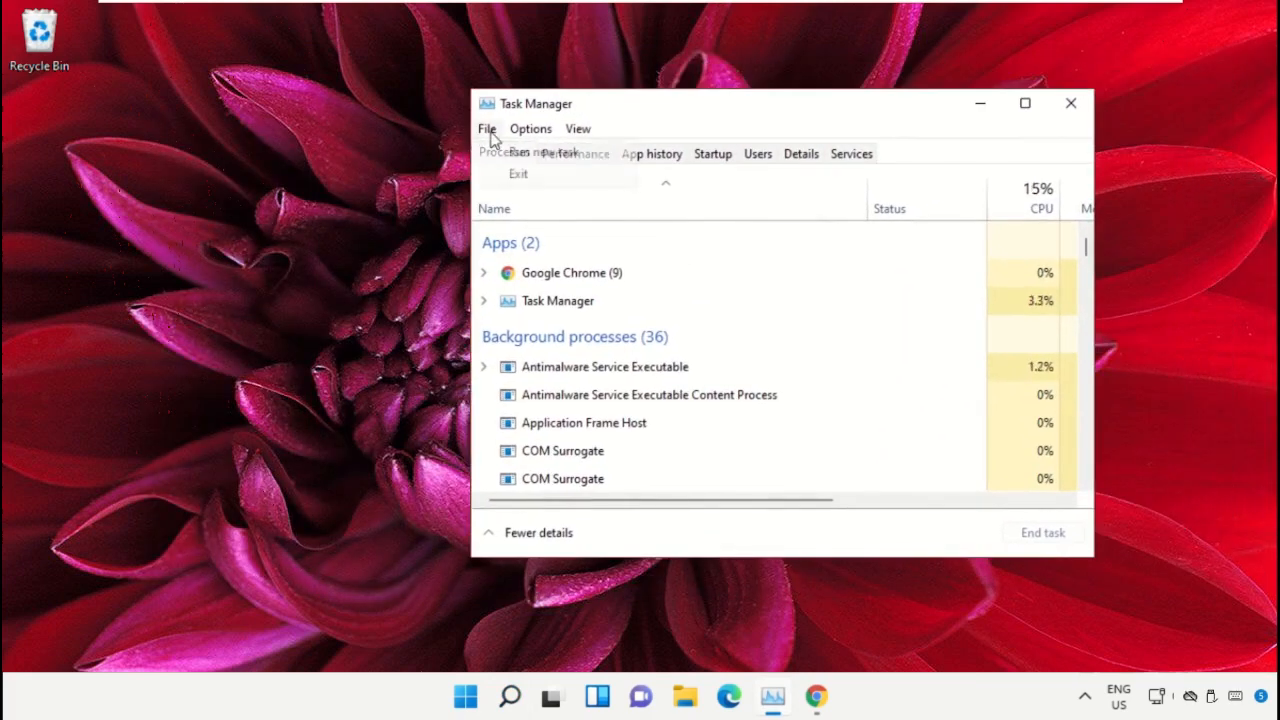
left_click(603, 163)
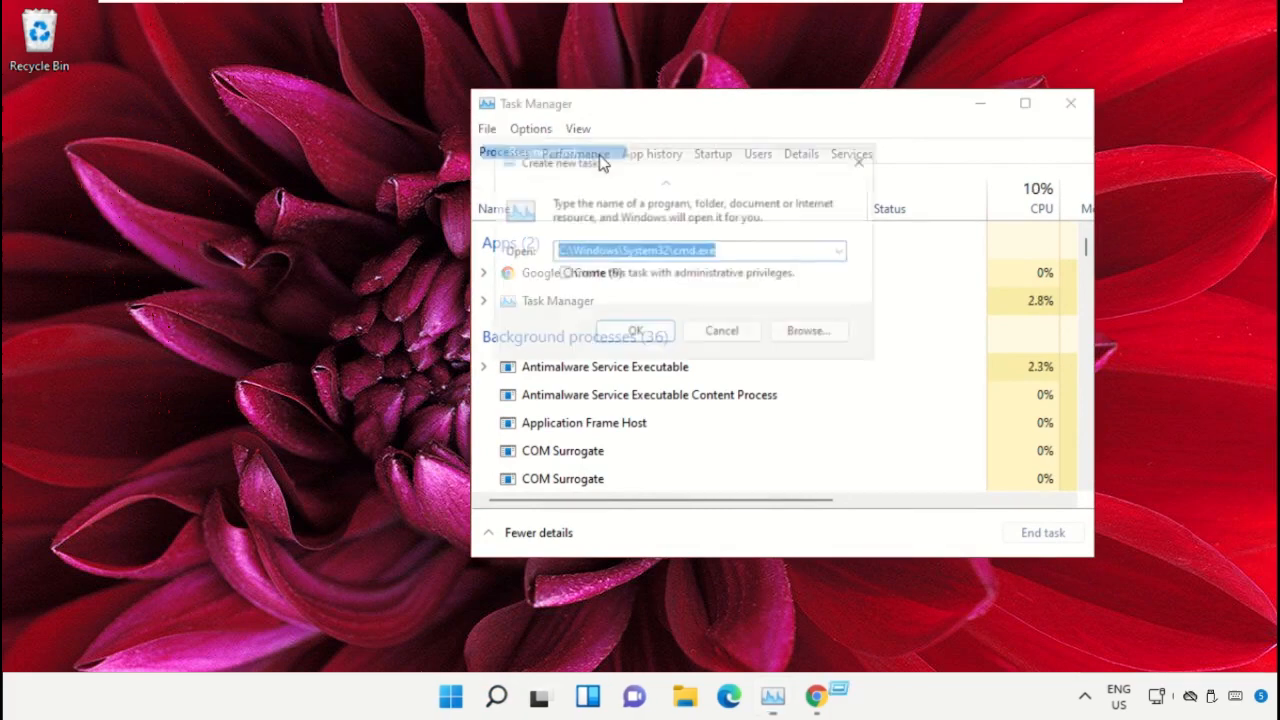
left_click(810, 338)
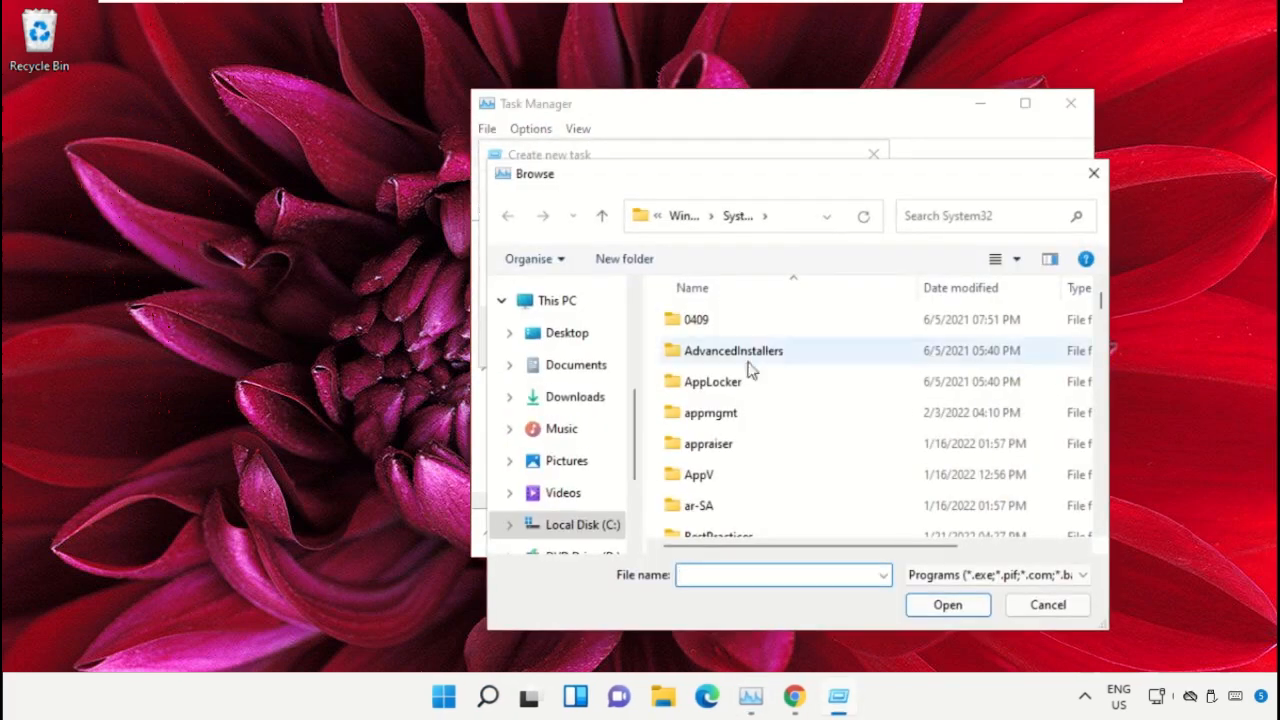
Browse from This PC to the Windows\System32 folder on Local Disk (C:)
left_click(553, 300)
scroll(806, 354, "down", 5)
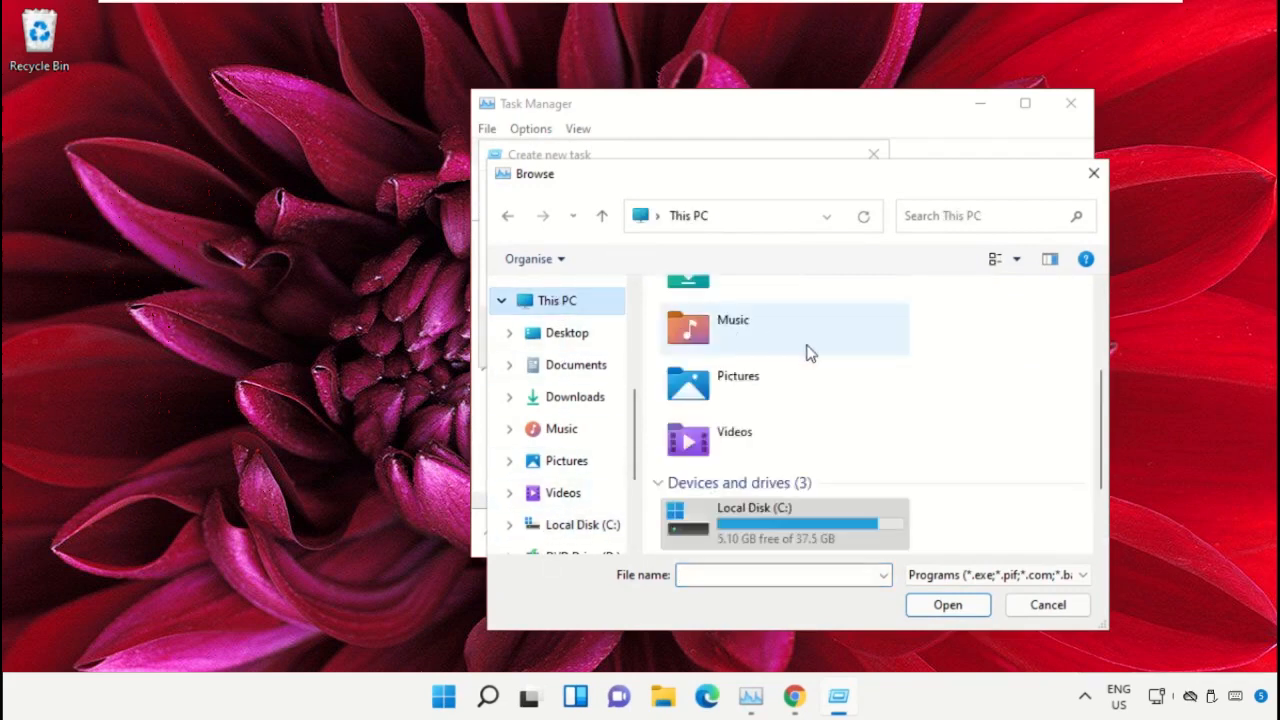
double_click(790, 413)
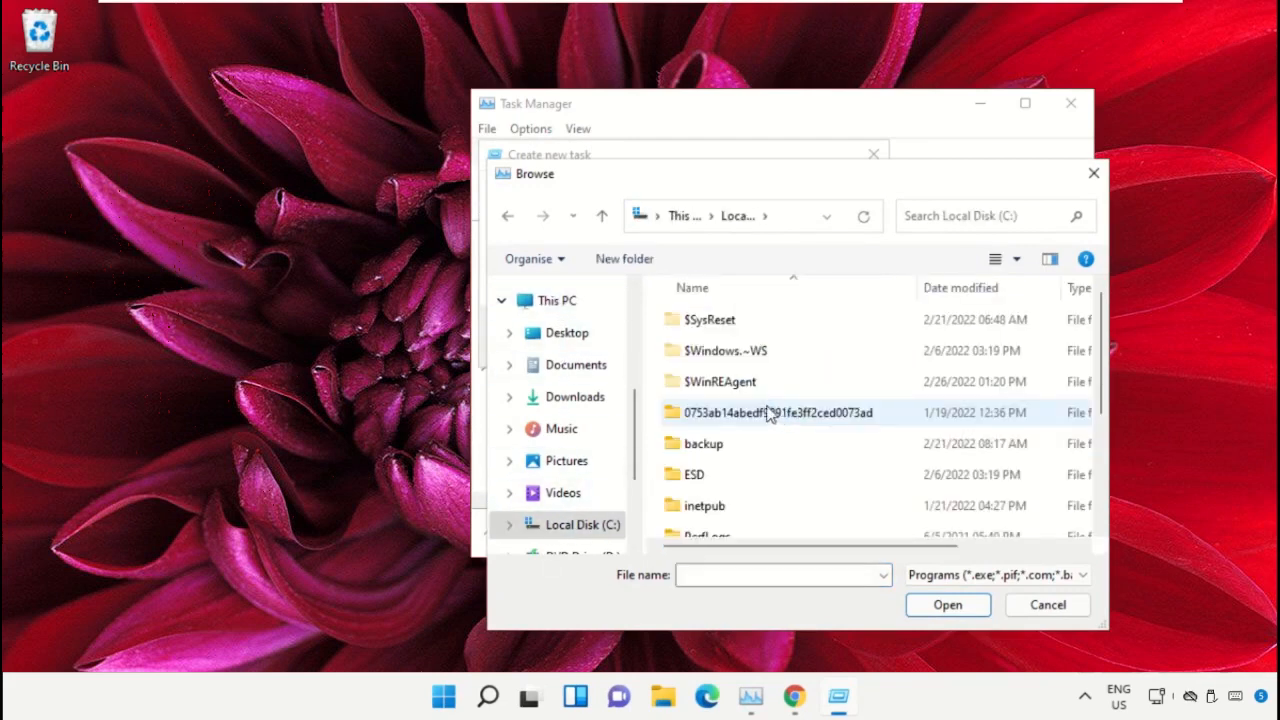
scroll(766, 414, "down", 2)
double_click(715, 526)
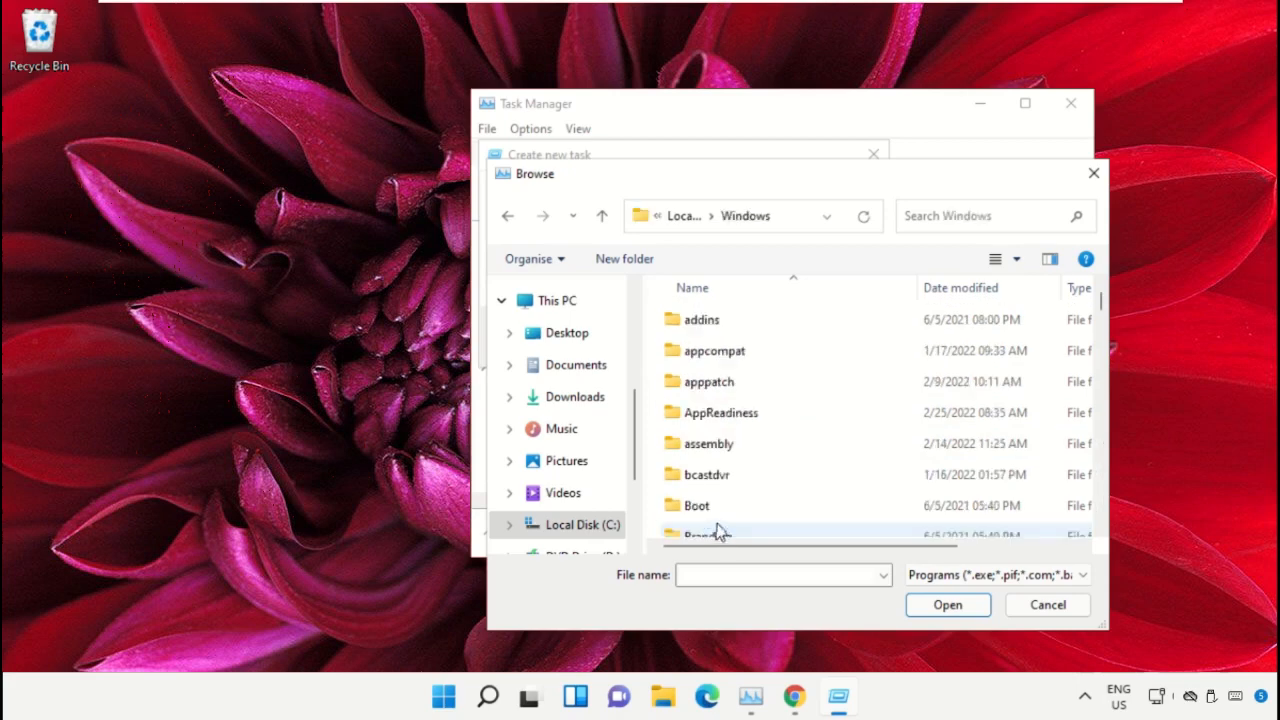
type("sys")
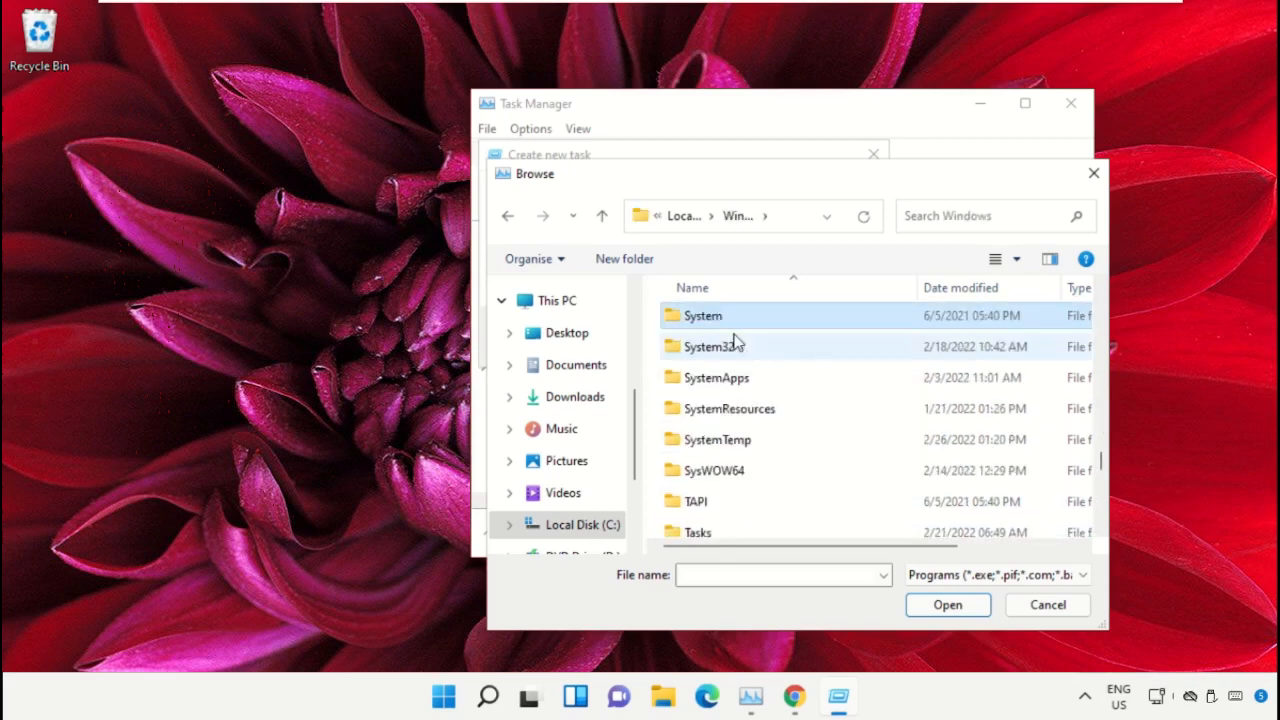
double_click(735, 345)
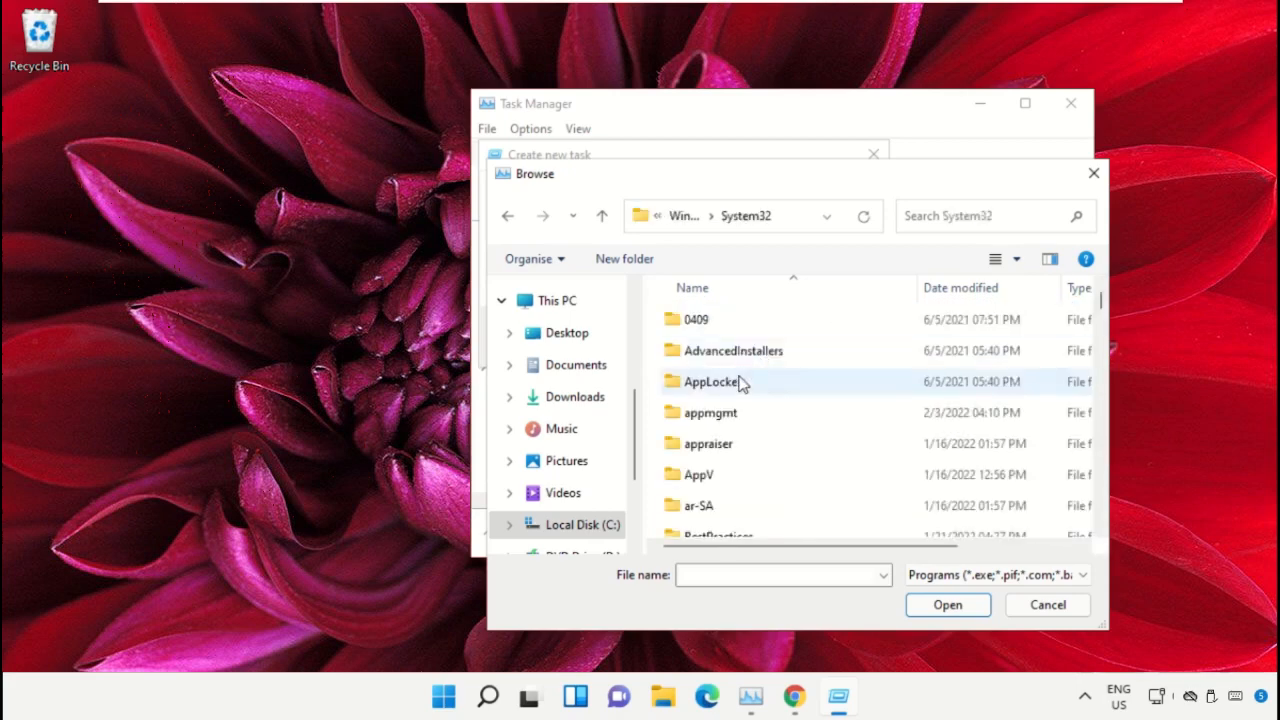
Pick cmd.exe in the System32 folder as the program for the new task
scroll(749, 377, "down", 3)
scroll(744, 388, "down", 20)
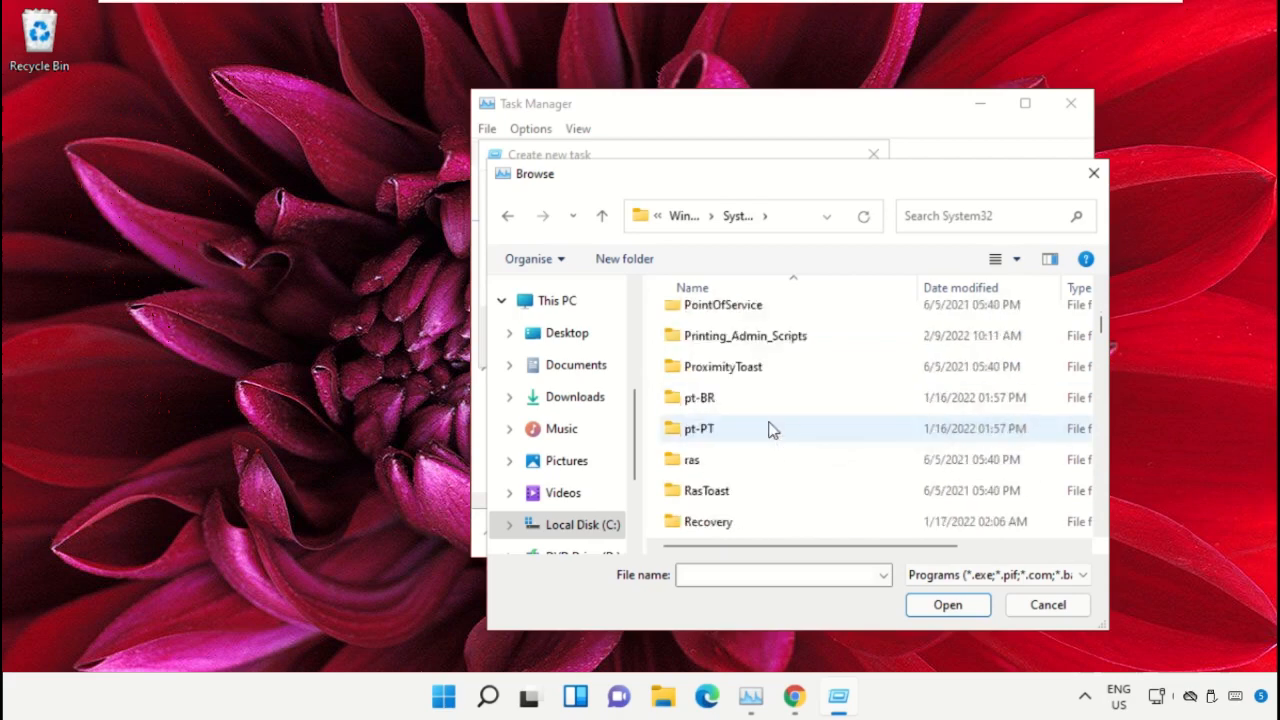
double_click(773, 429)
key("alt+Left")
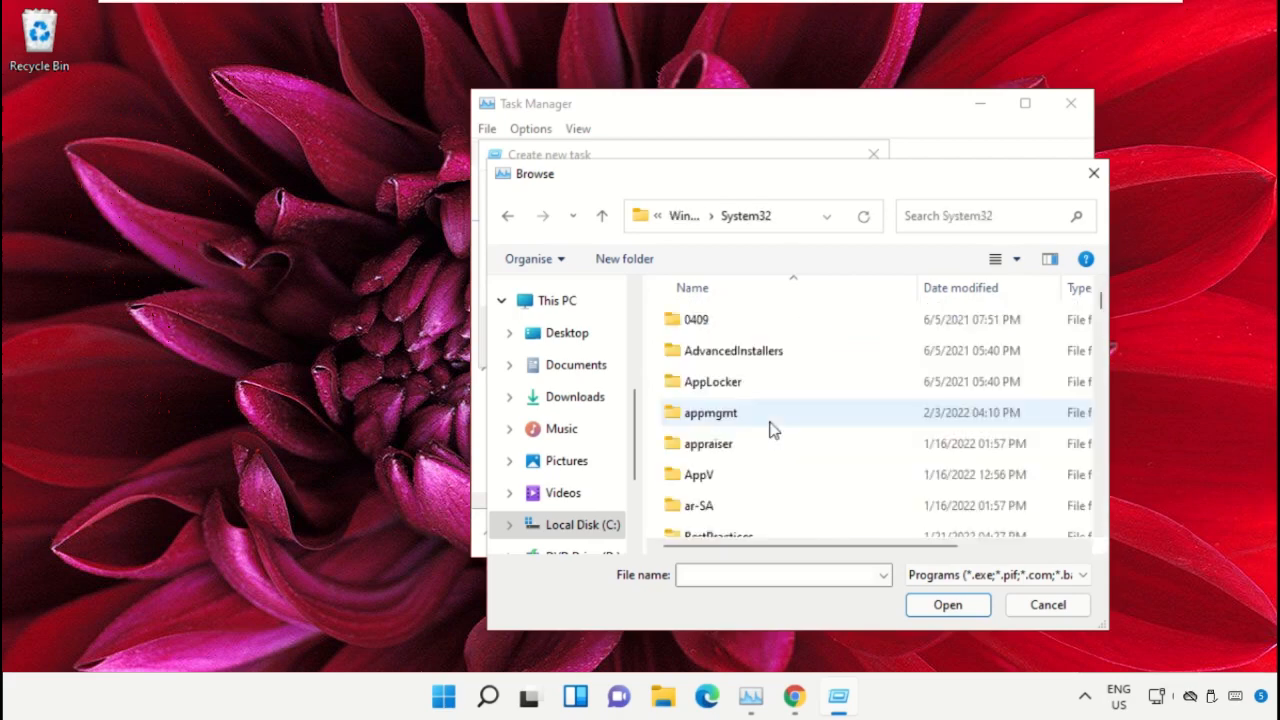
scroll(773, 430, "down", 7)
type("cmd")
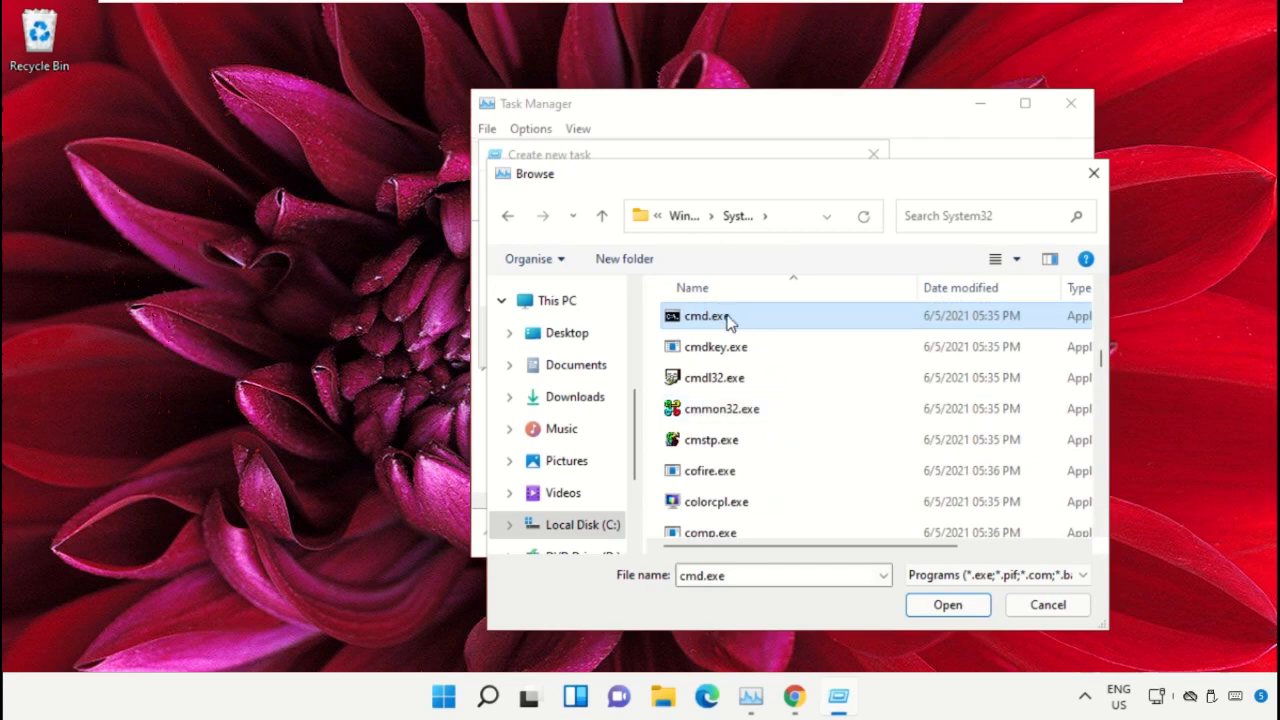
double_click(728, 318)
Run C:\Windows\System32\cmd.exe with administrative privileges, and shrink and reposition its console window
left_click_drag(777, 249, 550, 252)
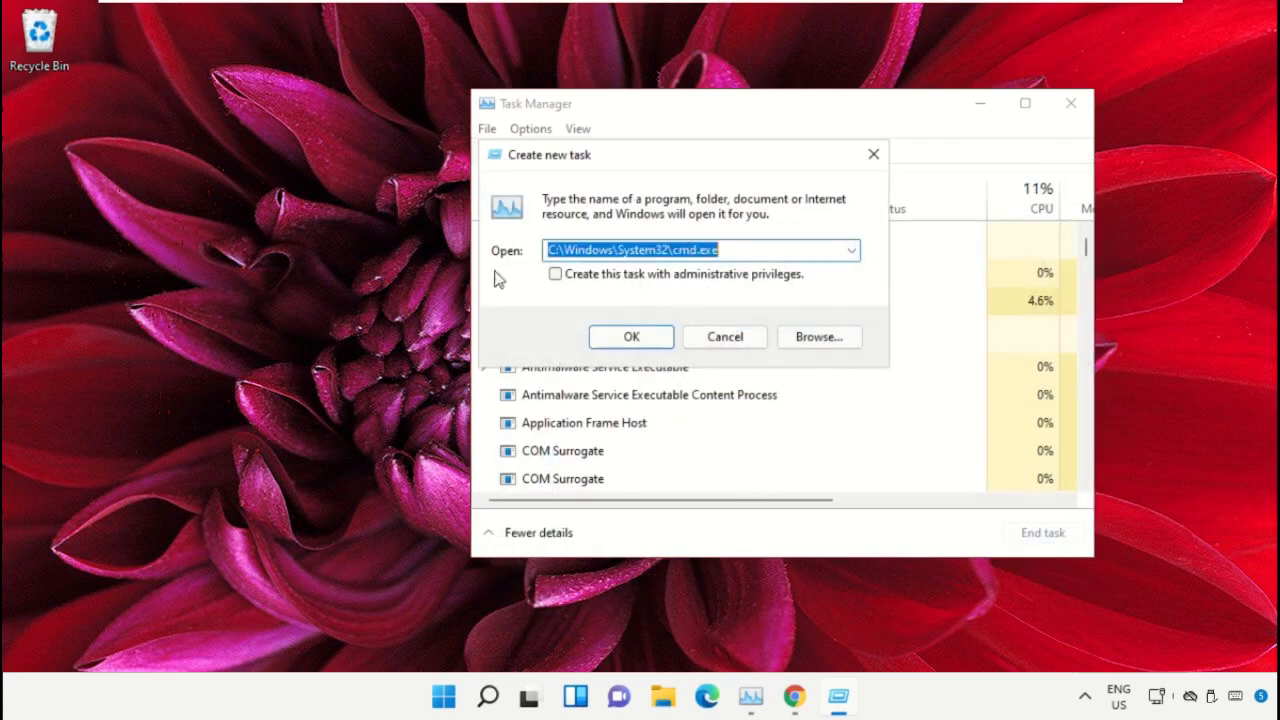
left_click(558, 276)
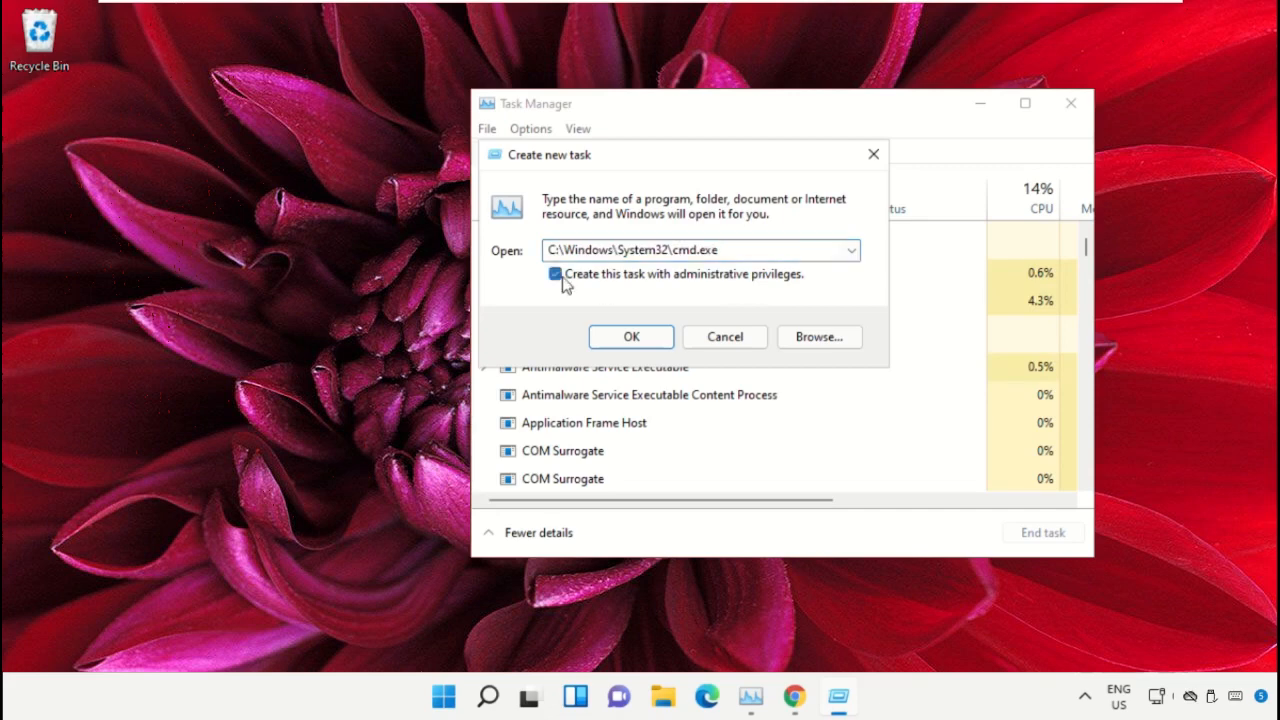
left_click(630, 338)
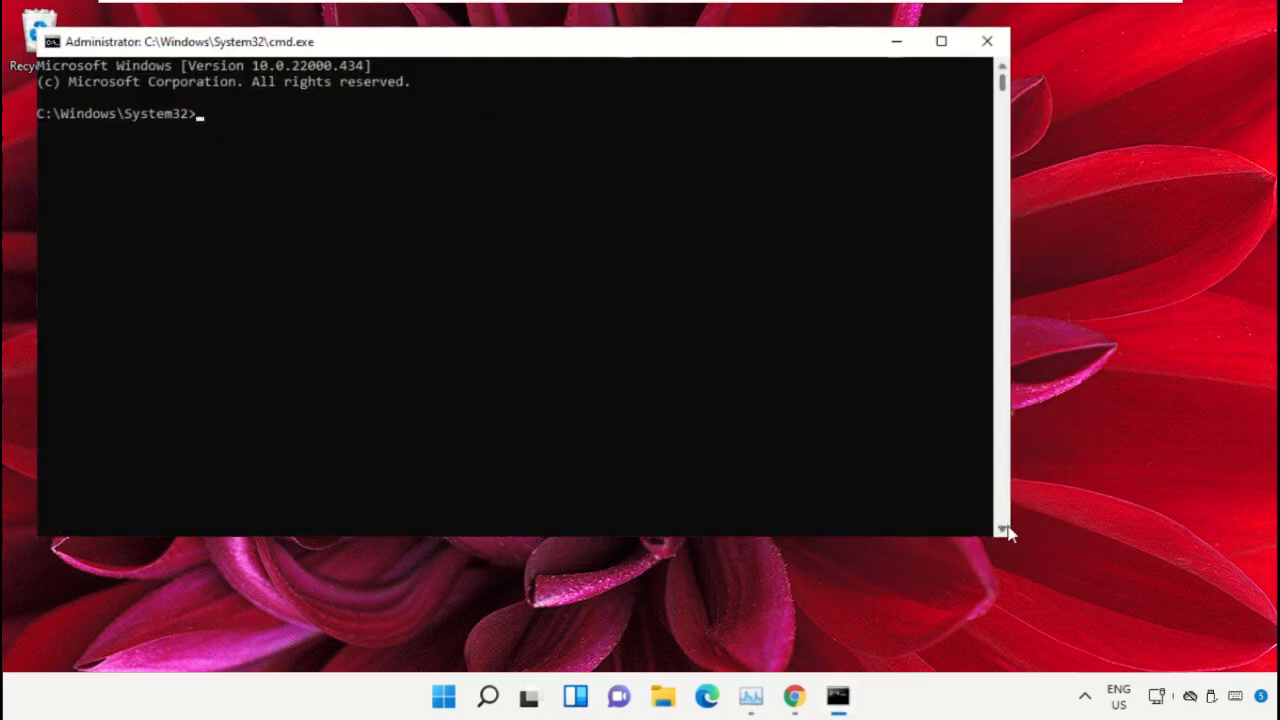
left_click_drag(1007, 541, 744, 443)
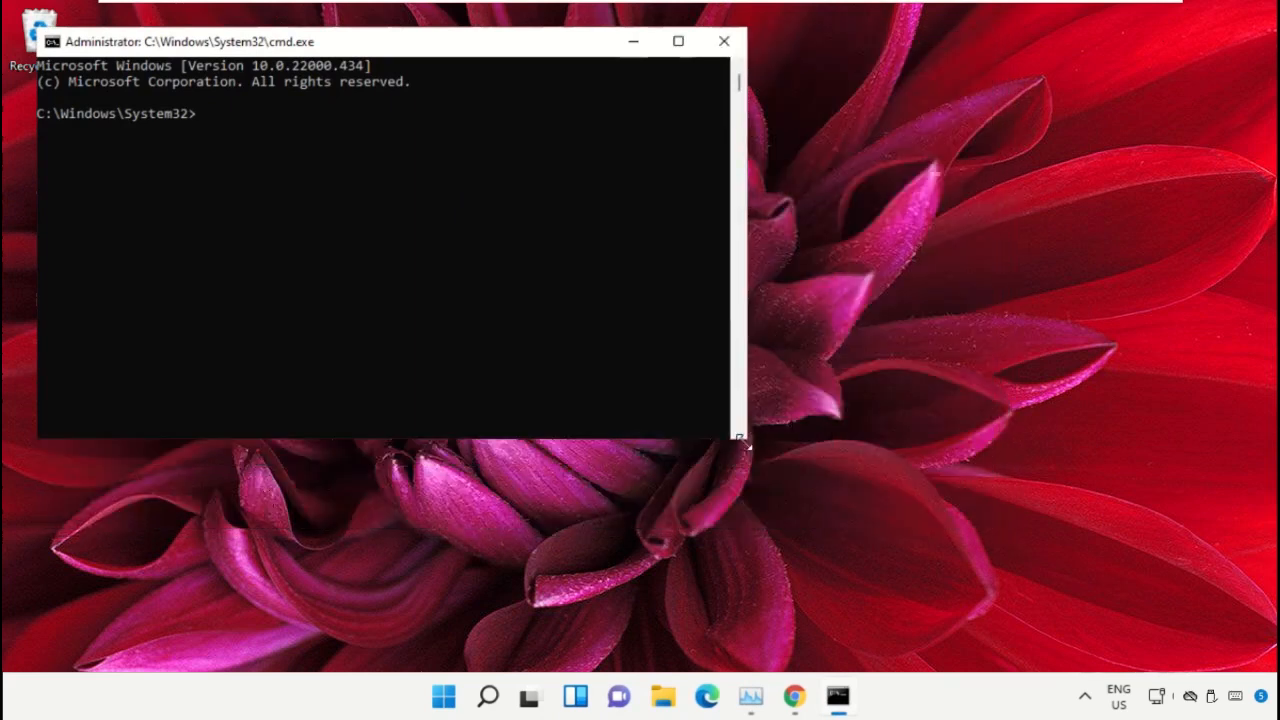
left_click_drag(463, 42, 787, 241)
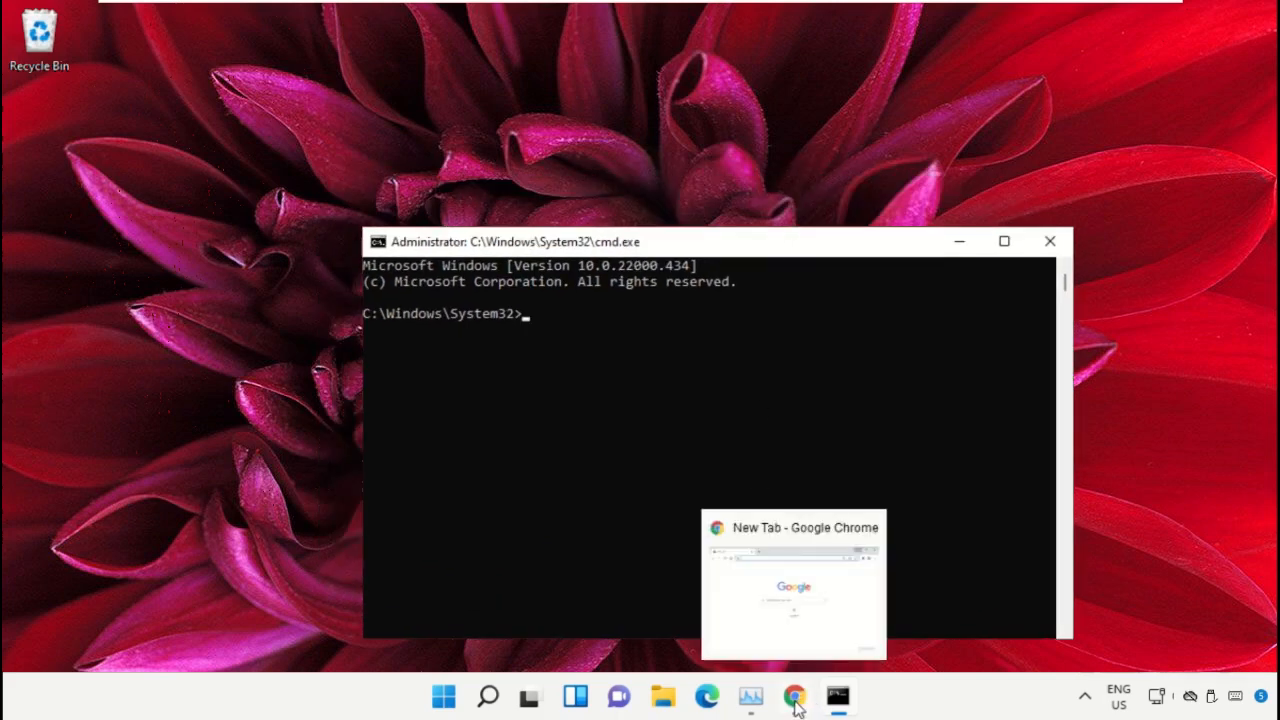
Switch to Google Chrome and load google.com in the open tab
left_click_drag(800, 708, 757, 702)
mouse_move(757, 702)
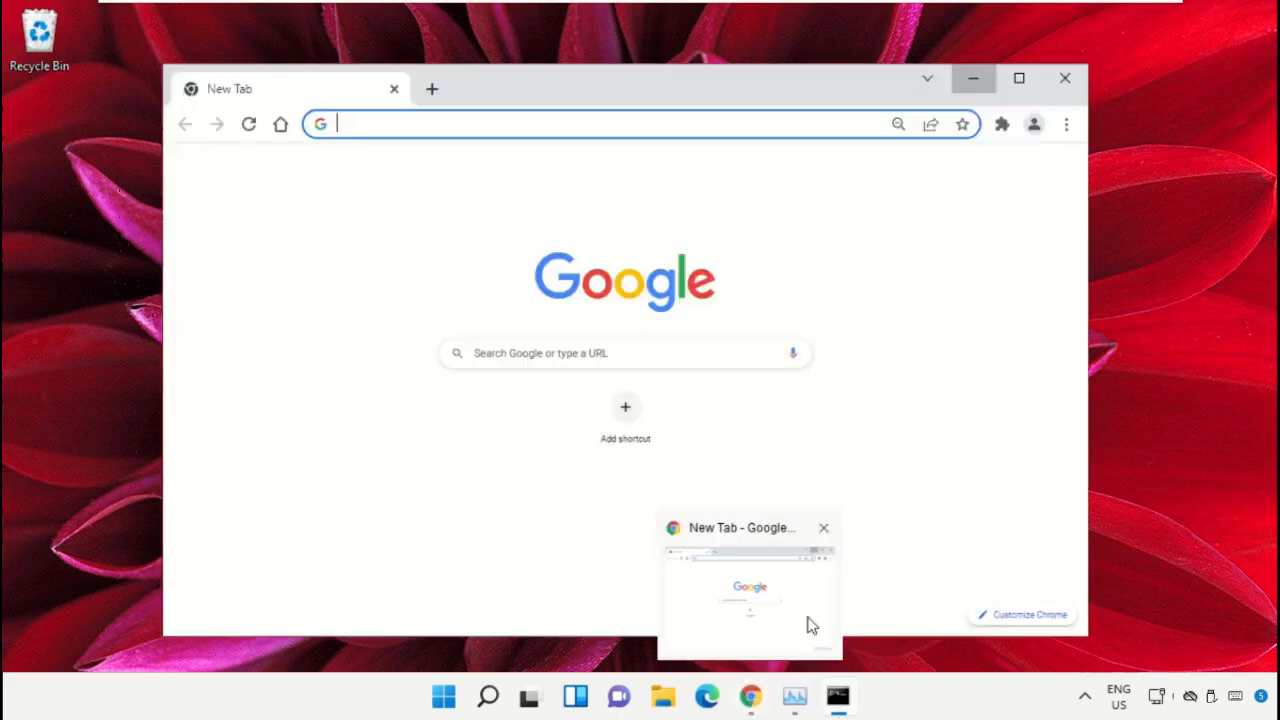
left_click(805, 620)
type("google.com")
key("Return")
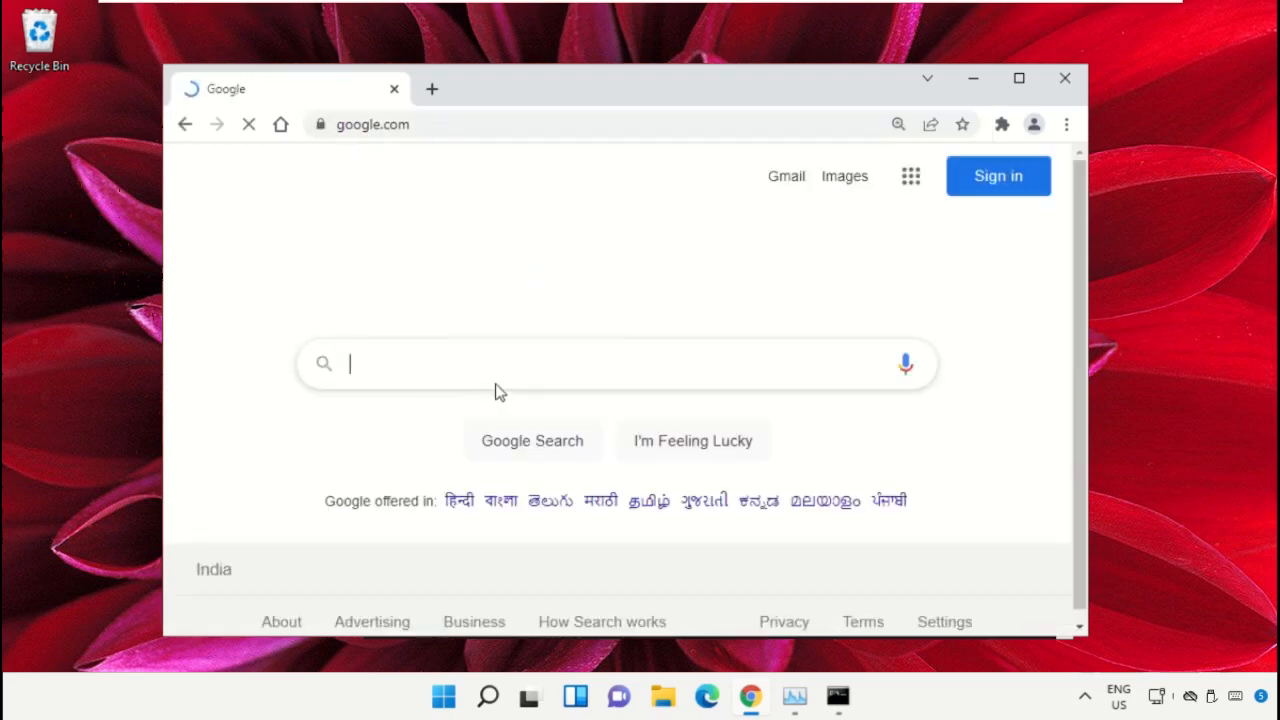
Search Google for "hows.tech windows commands" and open the Important Windows Commands page on Hows.tech
type("hows.tech")
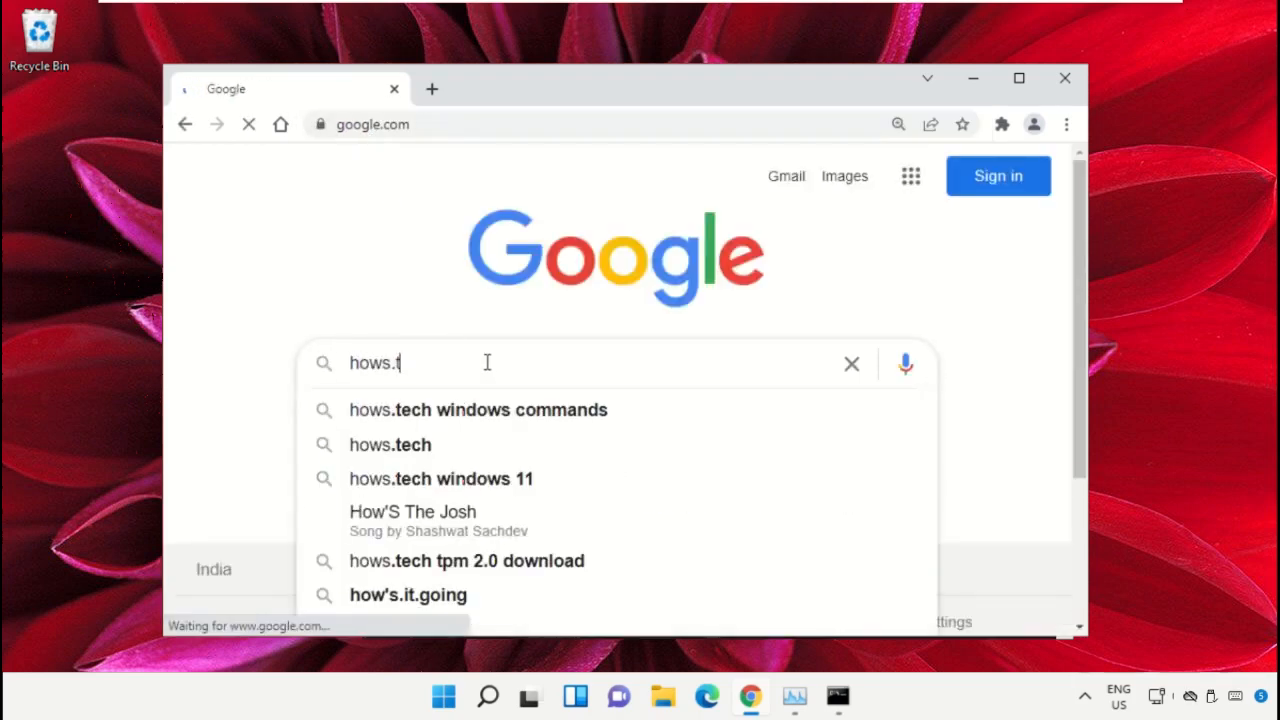
key("Down")
key("Return")
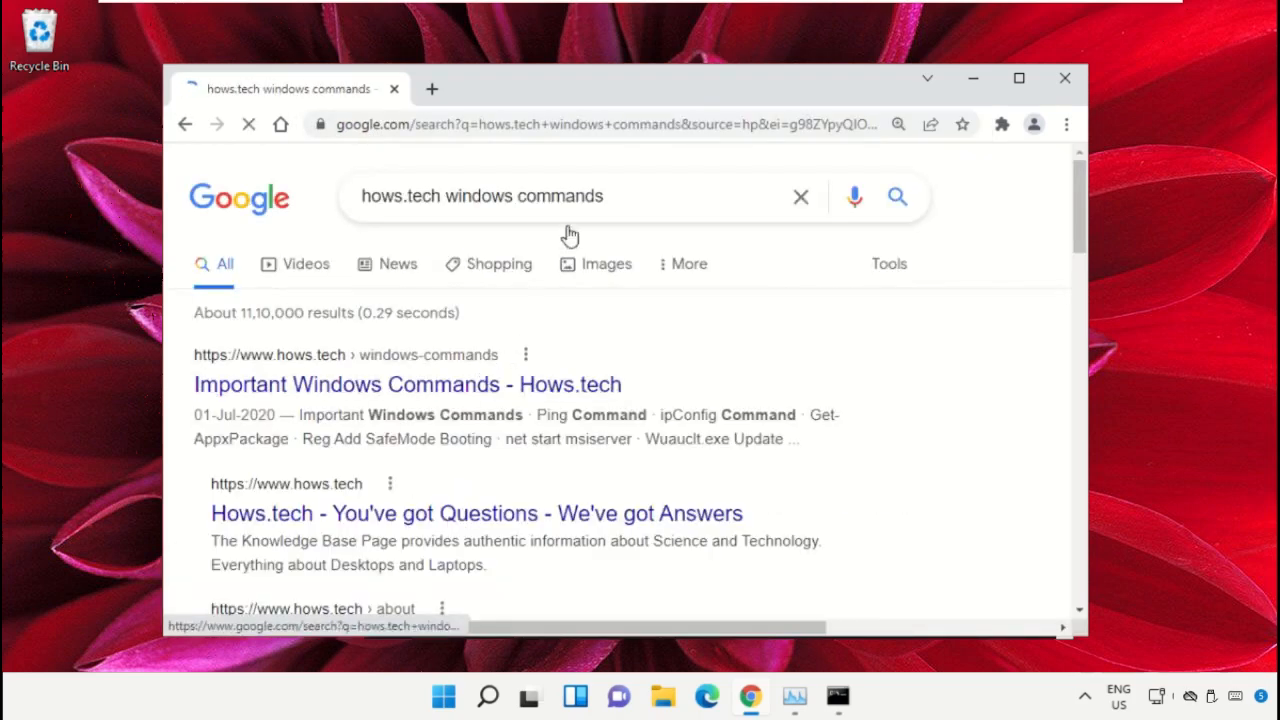
left_click_drag(660, 196, 323, 183)
left_click(398, 166)
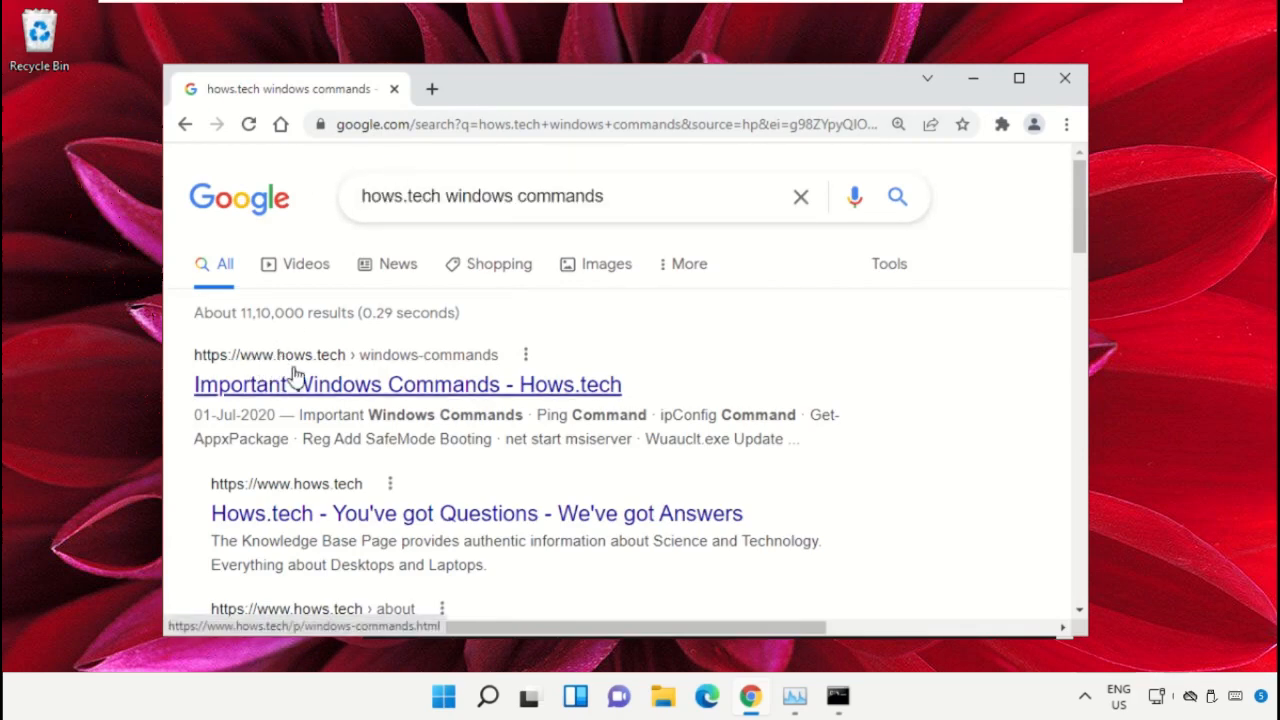
left_click(547, 398)
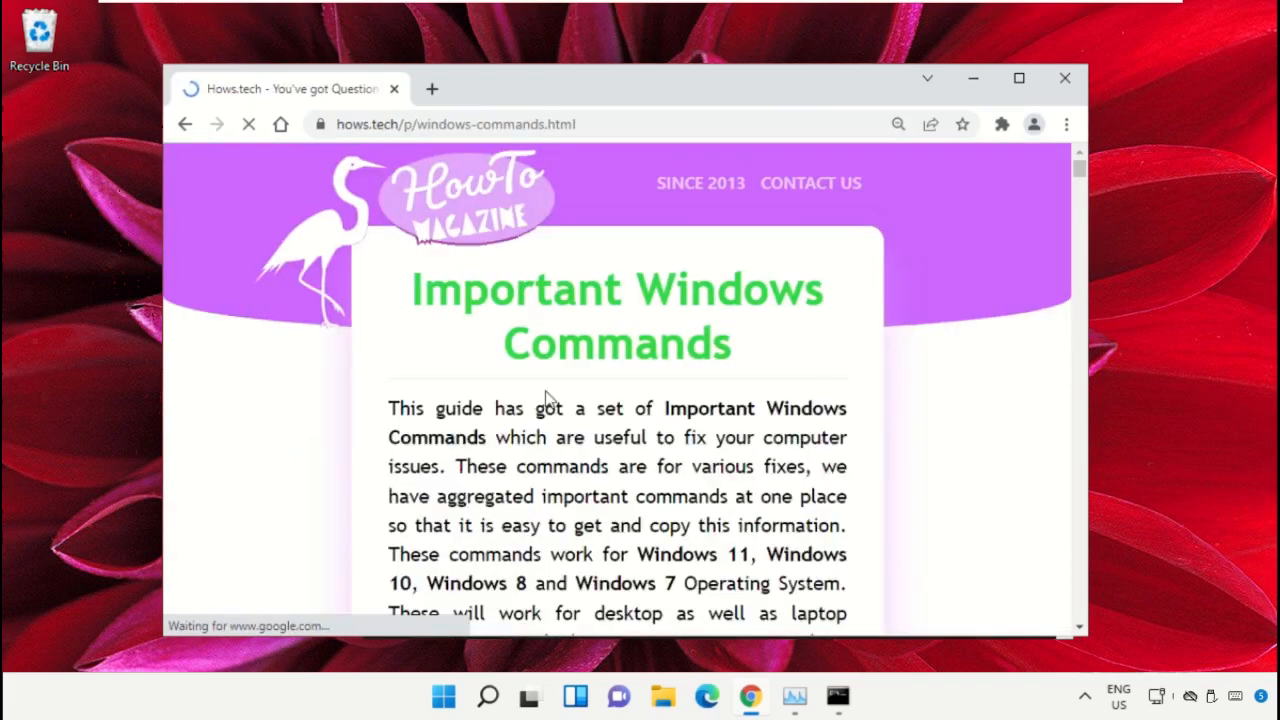
Copy Command 12 from the page, sfc /scanfile=c:\windows\system32\ieframe.dll
scroll(630, 270, "down", 8)
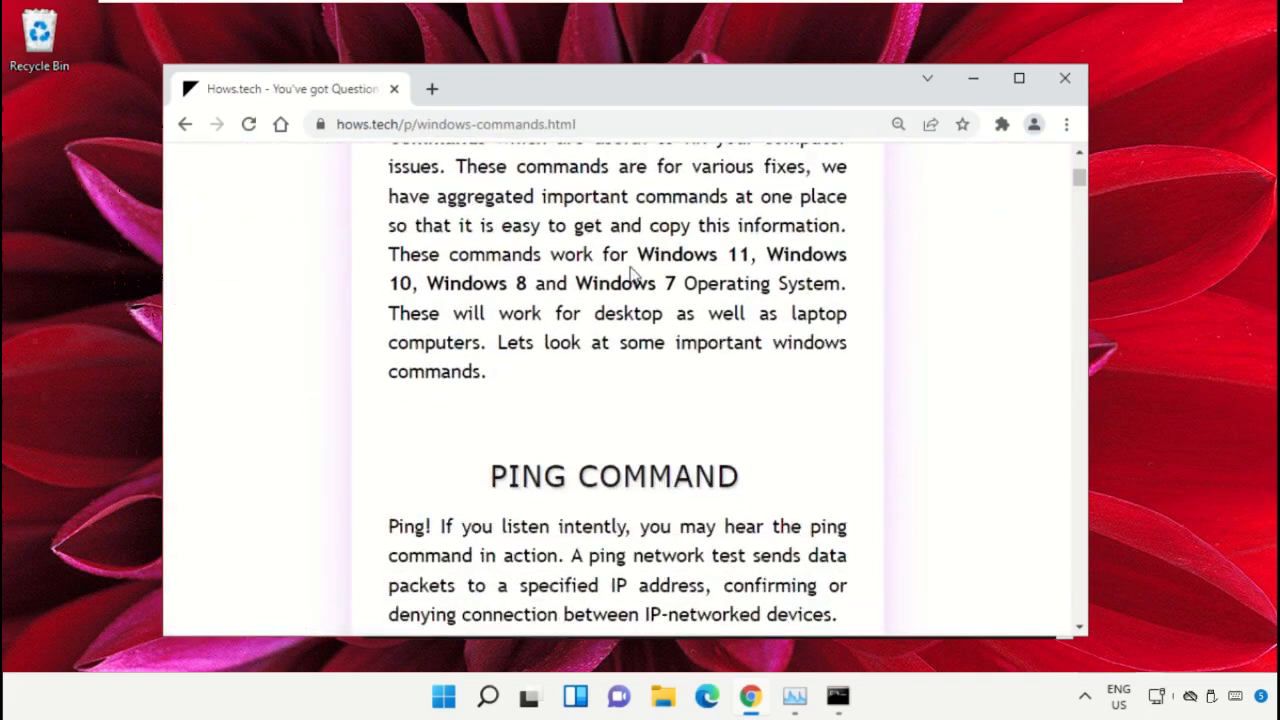
scroll(630, 278, "down", 15)
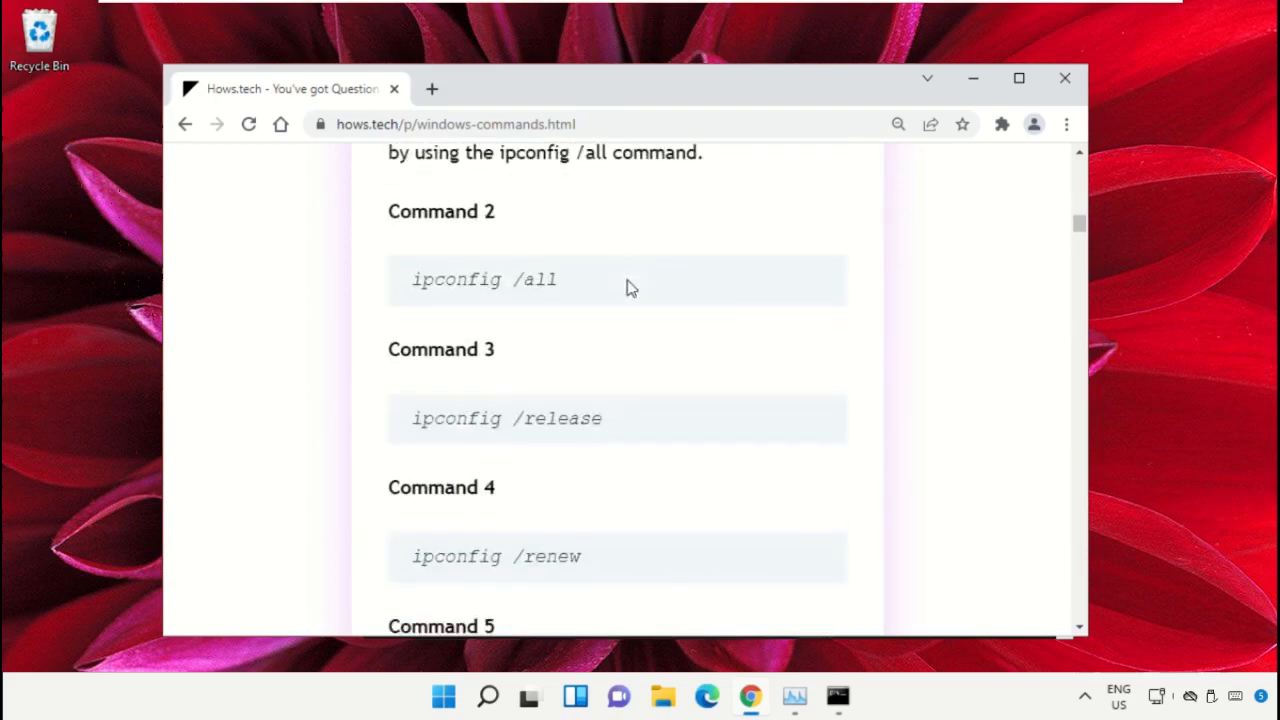
scroll(629, 310, "down", 15)
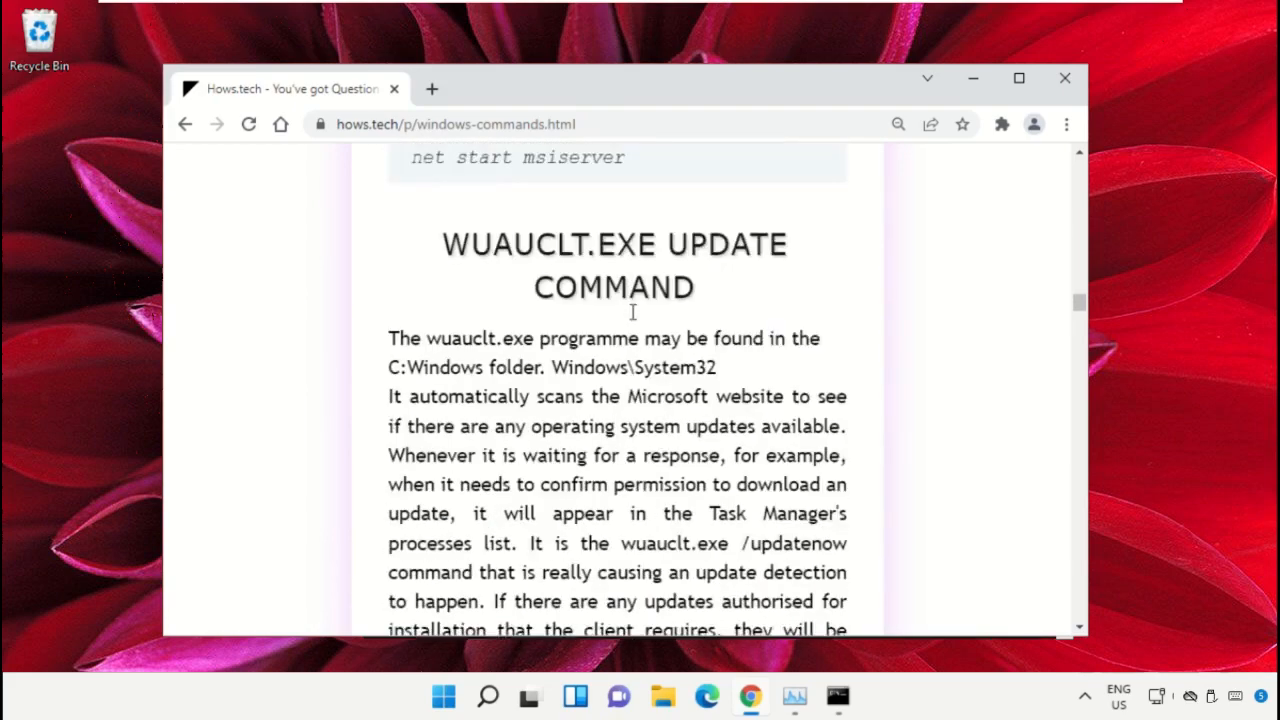
scroll(632, 320, "down", 8)
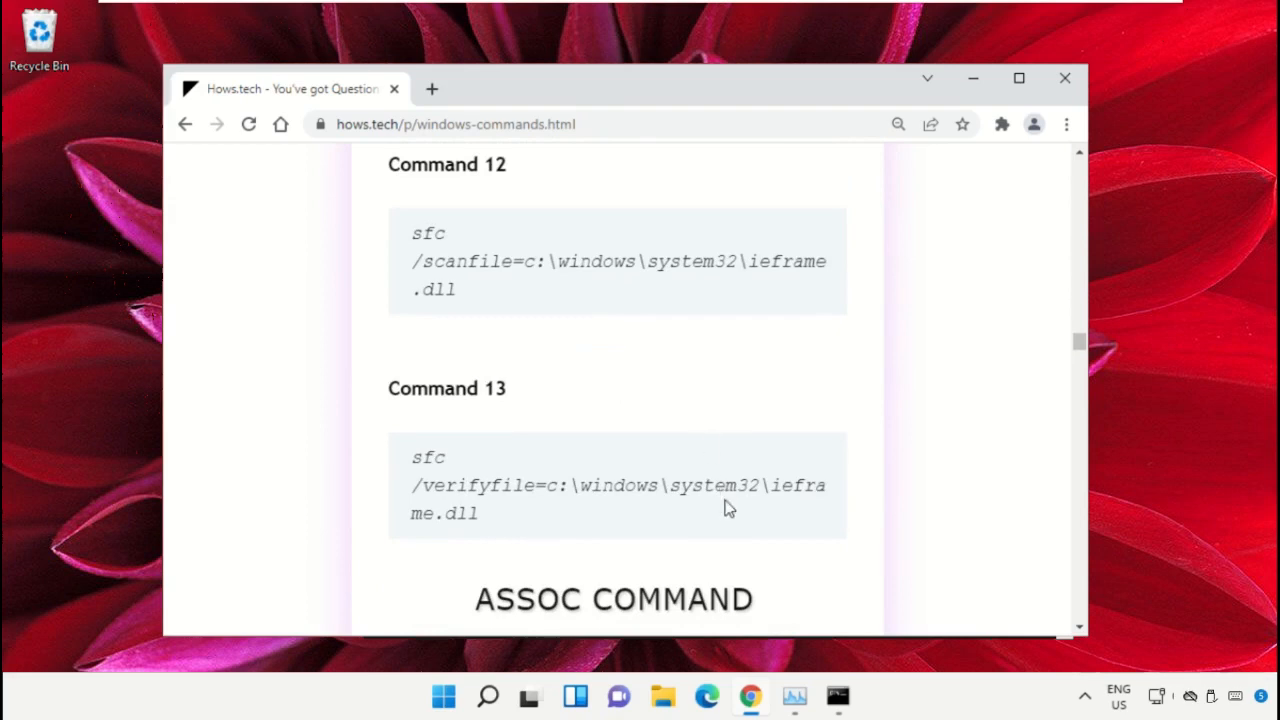
triple_click(566, 262)
right_click(506, 262)
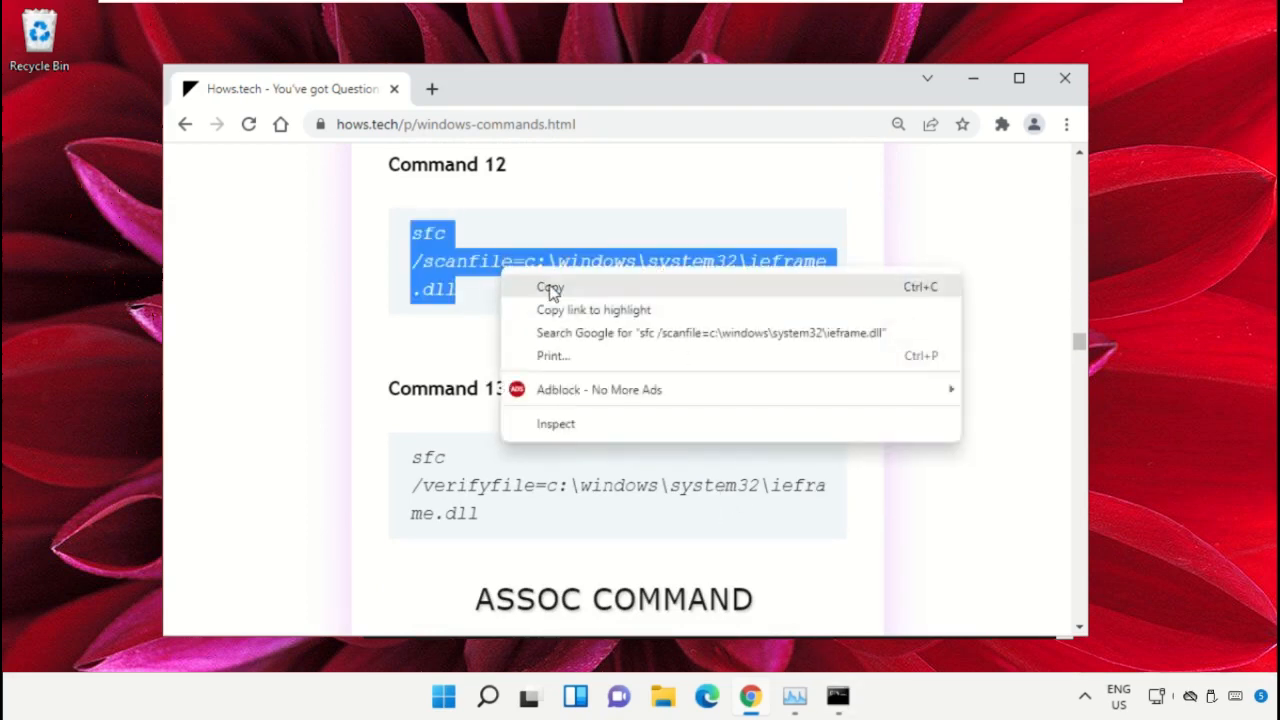
left_click(548, 286)
Switch to the administrator Command Prompt and run the copied sfc /scanfile=c:\windows\system32\ieframe.dll command
left_click(828, 700)
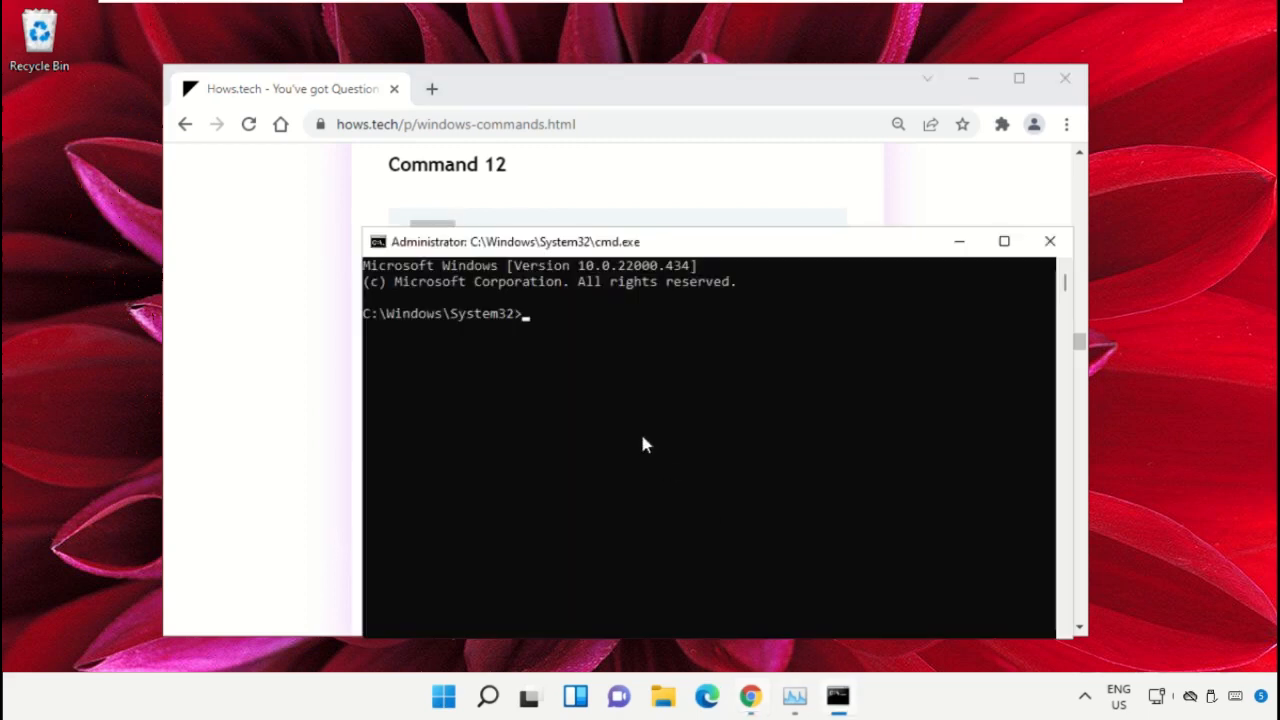
right_click(562, 312)
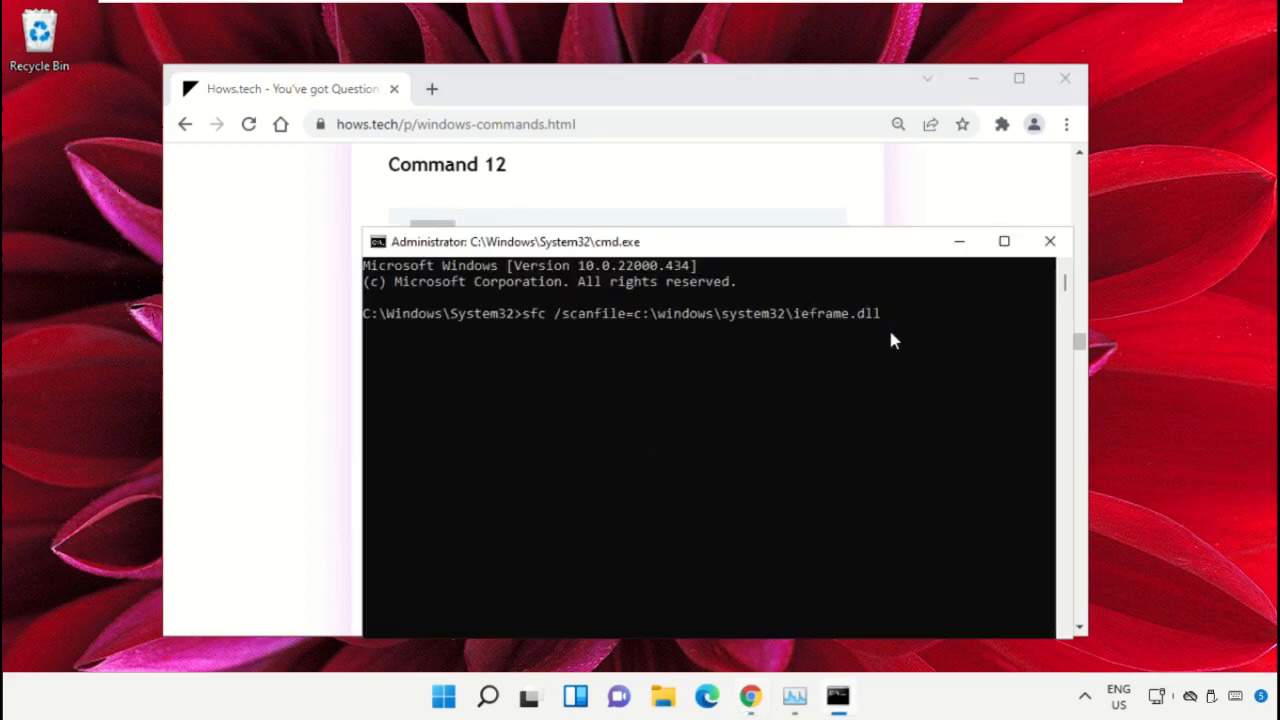
key("Return")
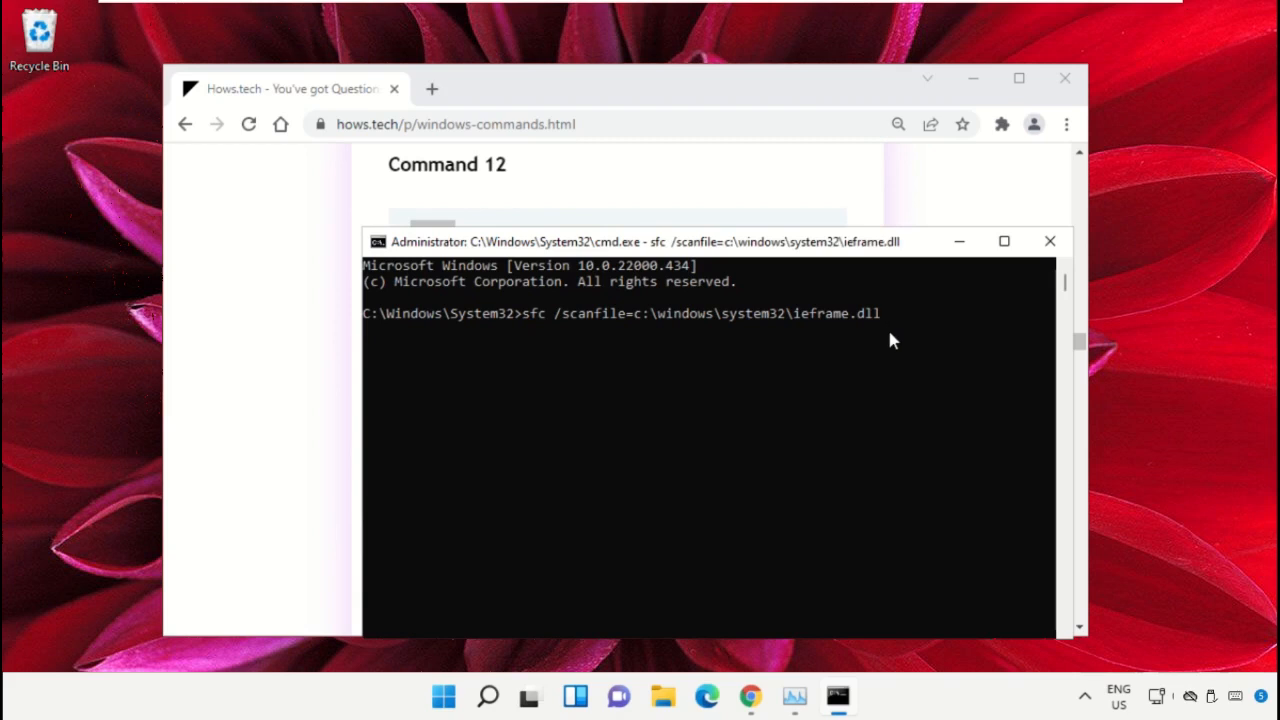
Return to the Chrome page and copy Command 13, sfc /verifyfile=c:\windows\system32\ieframe.dll
left_click(757, 166)
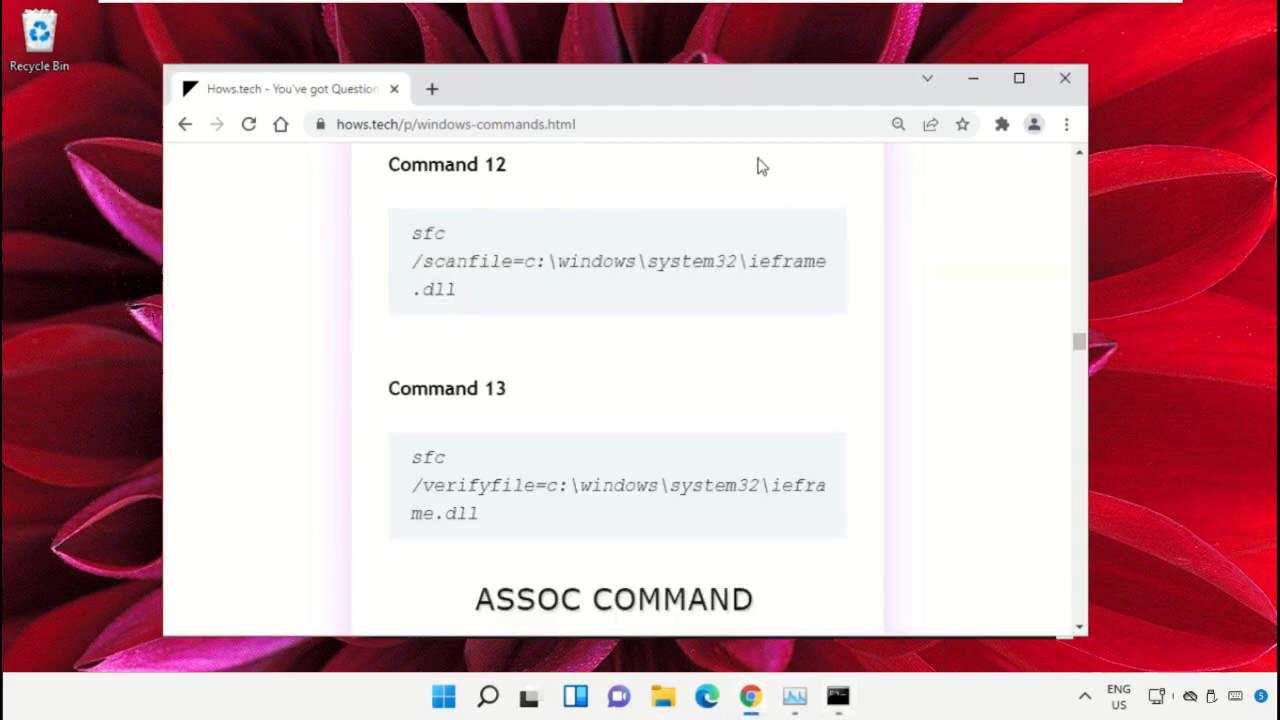
triple_click(556, 481)
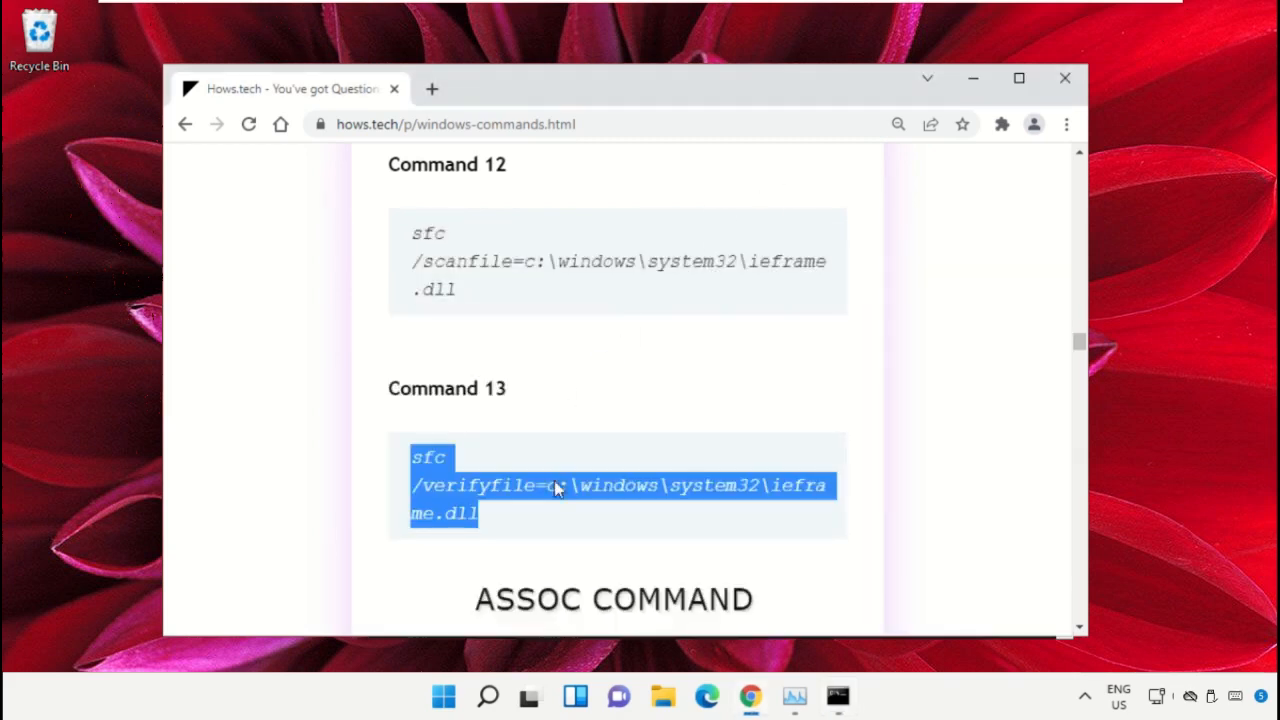
right_click(556, 484)
left_click(655, 318)
Run sfc /verifyfile=c:\windows\system32\ieframe.dll in the Command Prompt and close it with the exit command
left_click(840, 698)
key("ctrl+v")
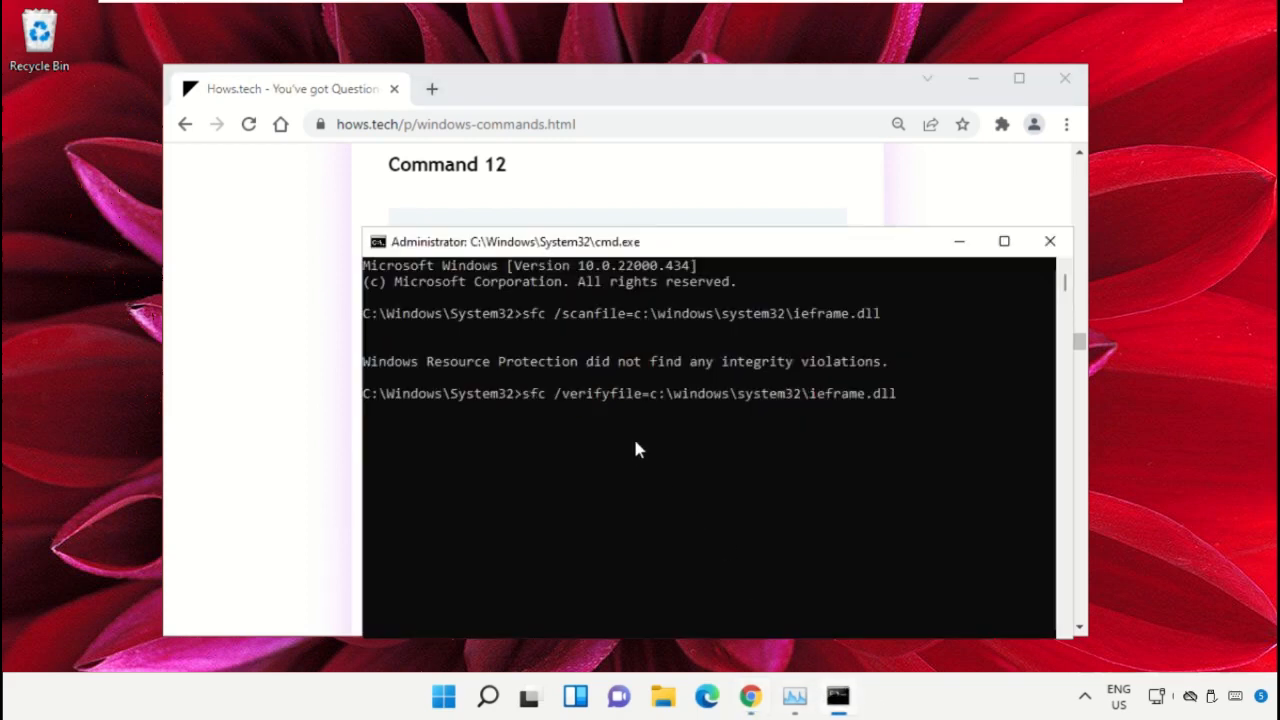
key("Return")
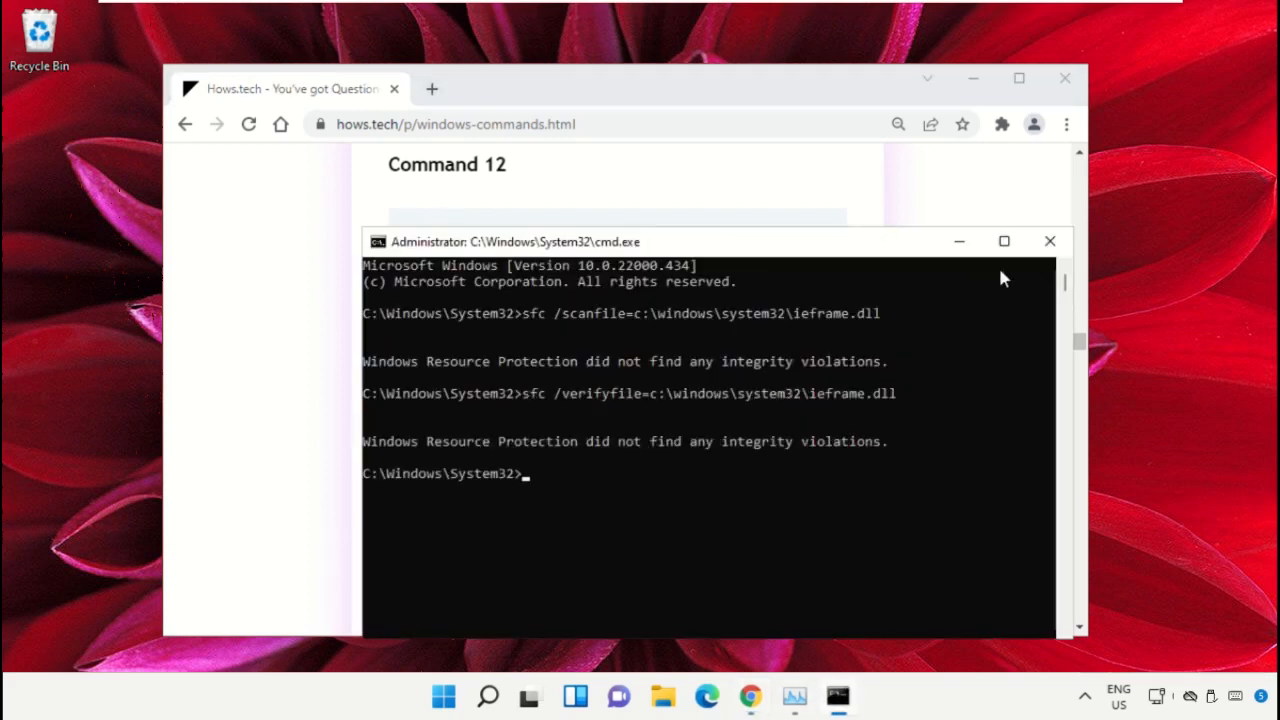
type("exit")
key("Return")
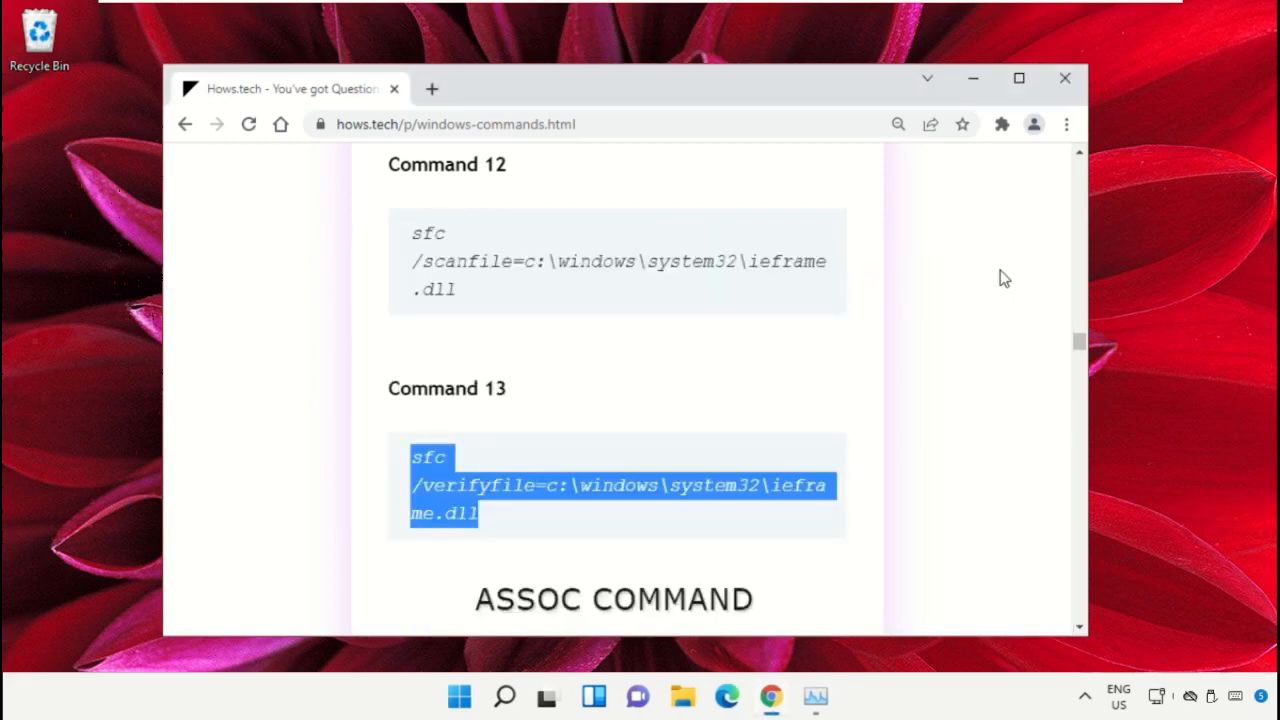
Minimize the browser window, launch the Settings app through Windows search and open the System Notifications page
left_click(986, 88)
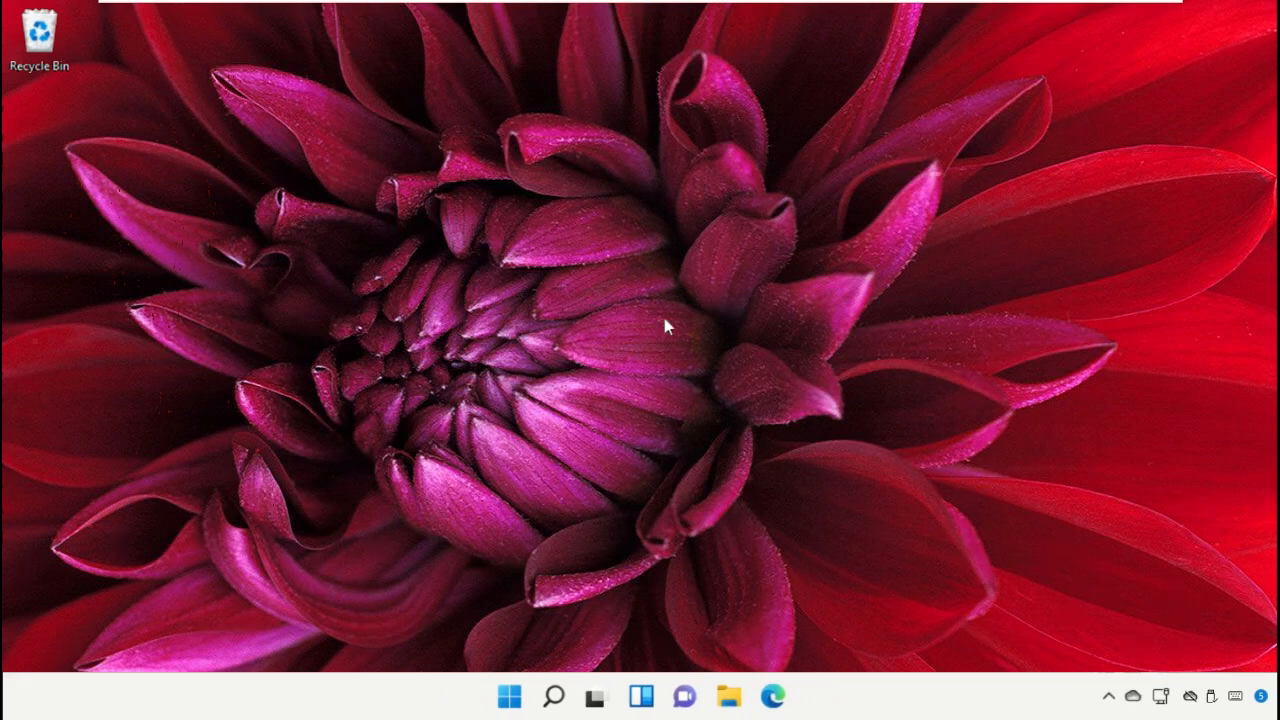
left_click(552, 696)
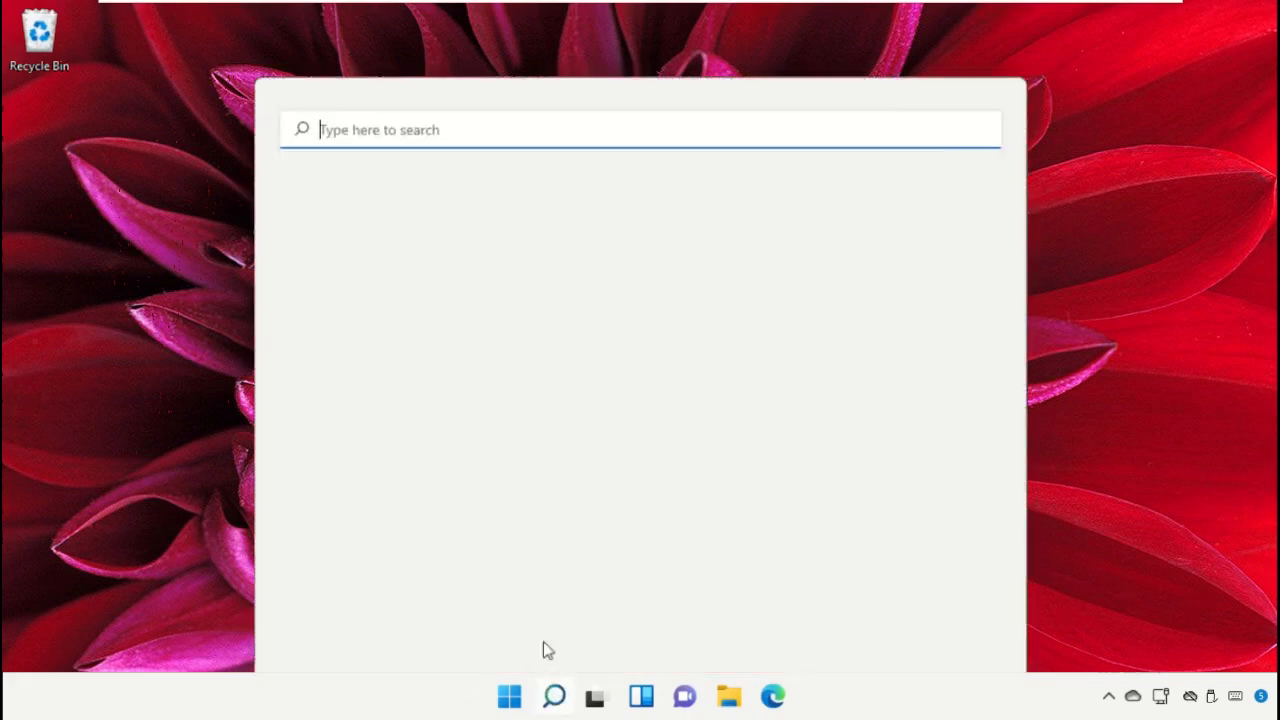
type("Settings")
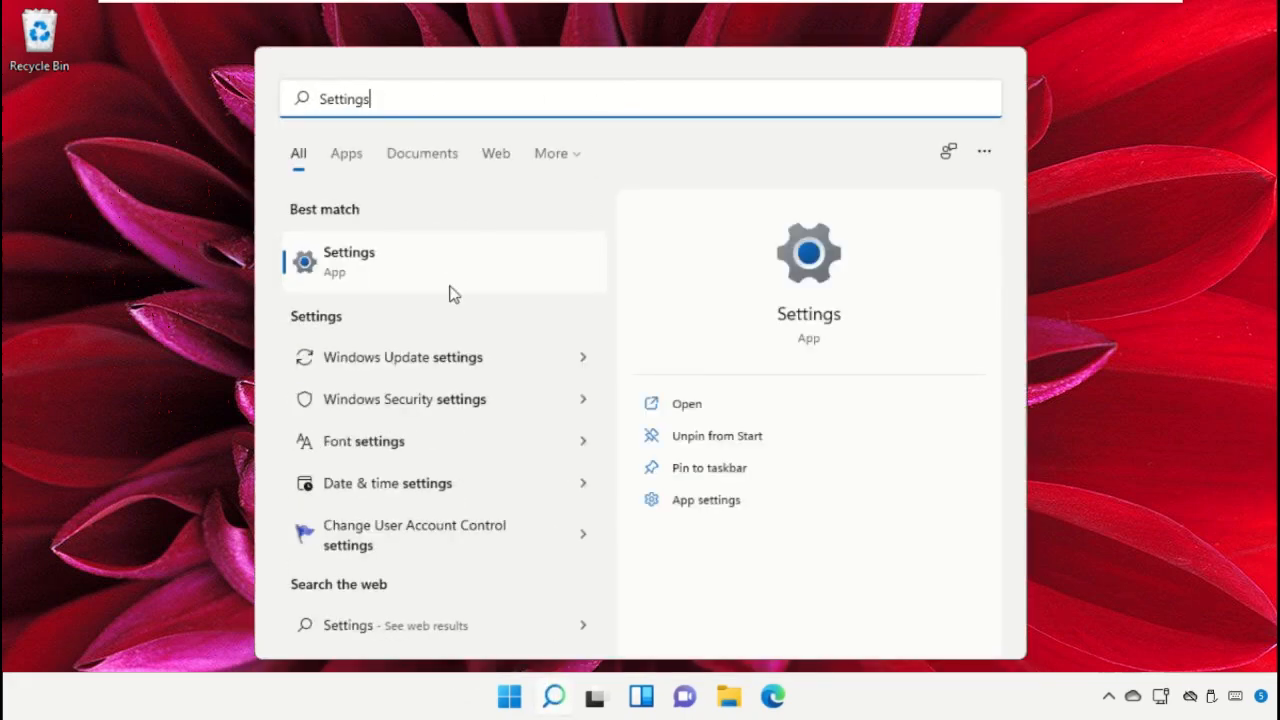
key("Return")
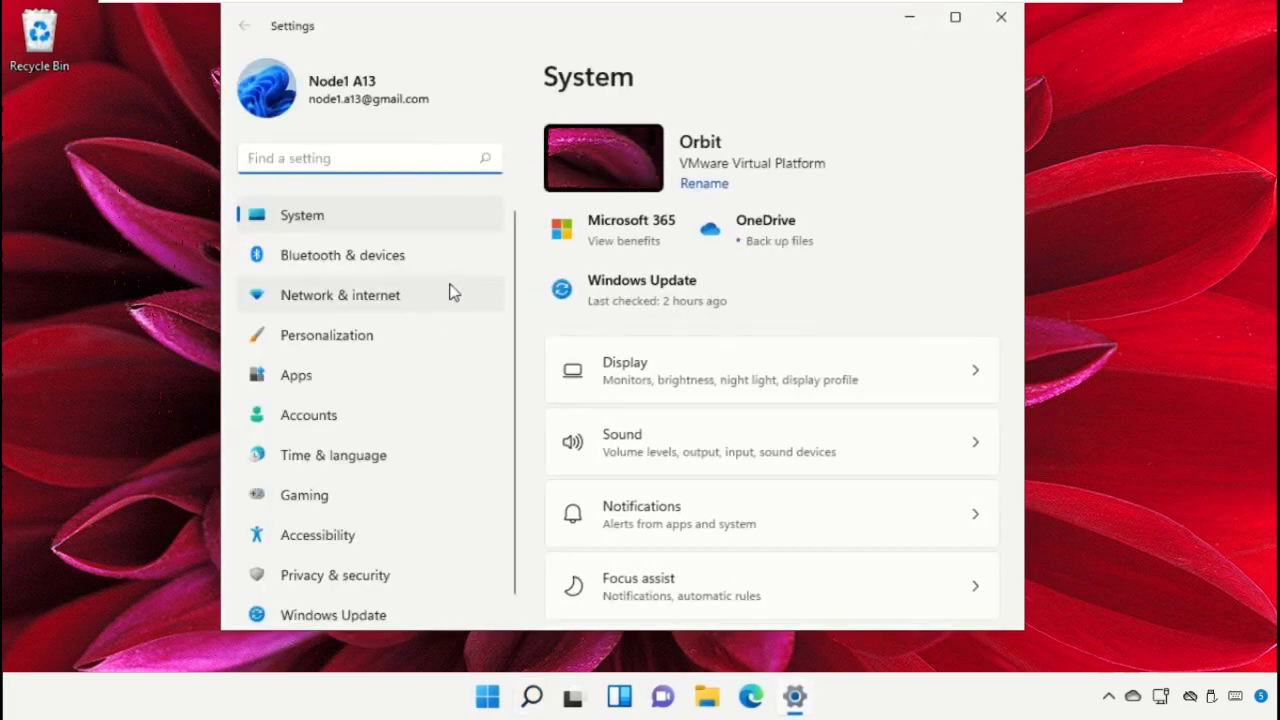
scroll(706, 480, "down", 1)
left_click(710, 441)
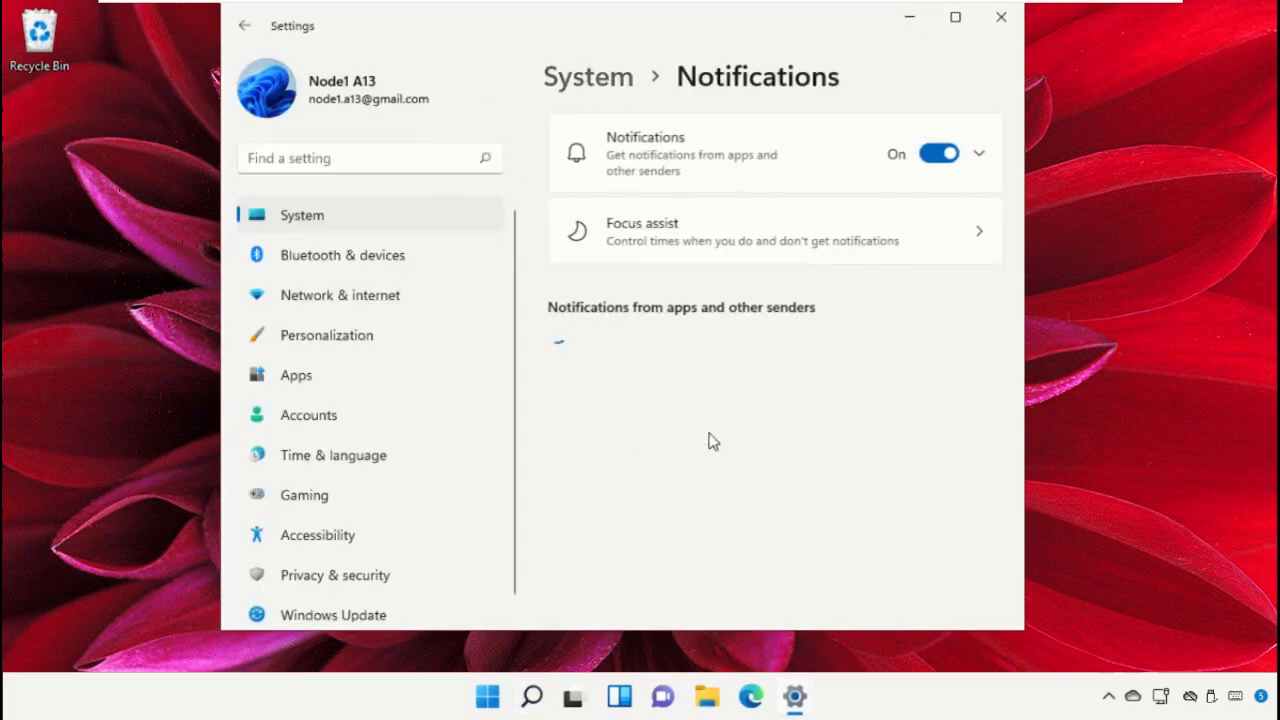
Turn off the main Notifications setting for apps and other senders, and close Settings
scroll(743, 437, "down", 3)
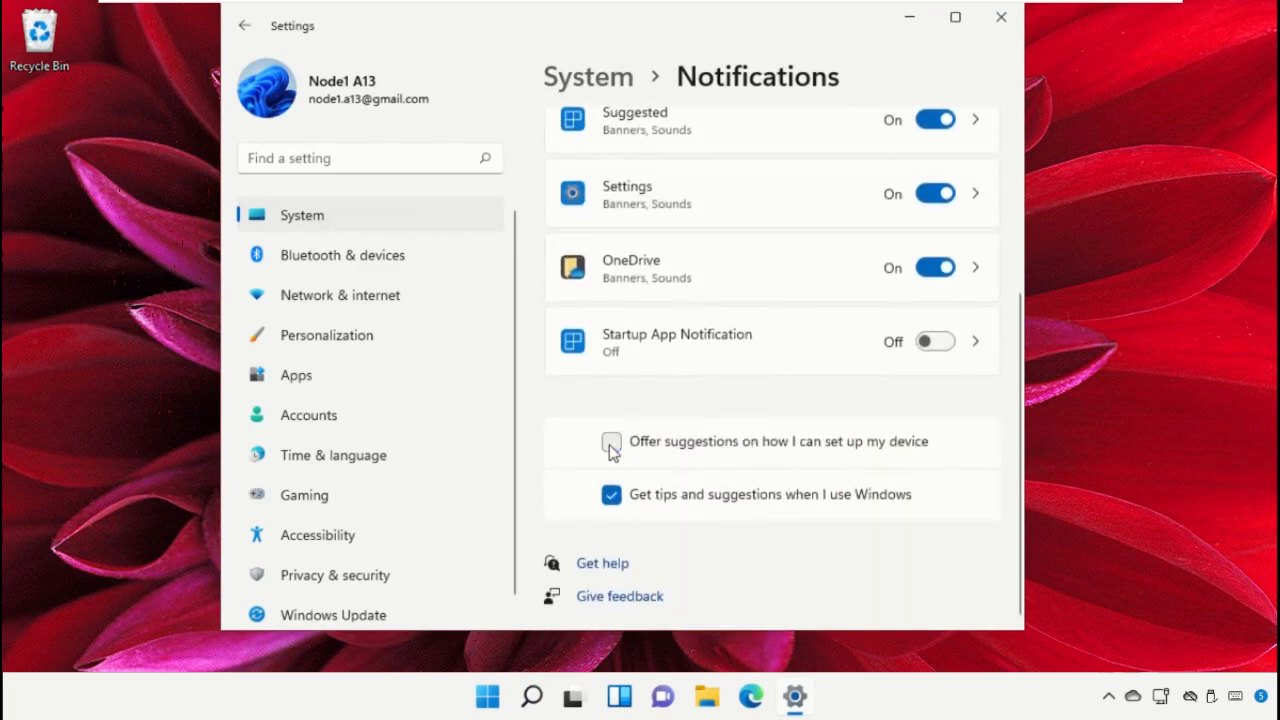
scroll(789, 485, "up", 3)
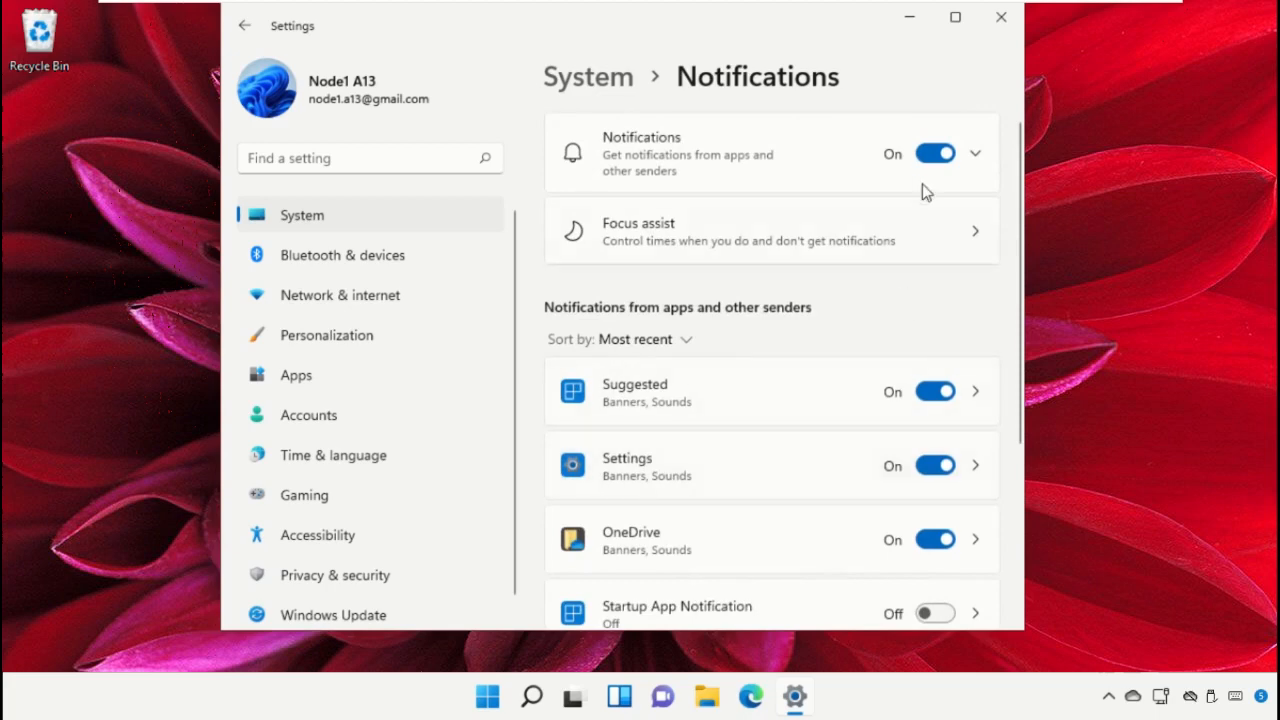
left_click(932, 156)
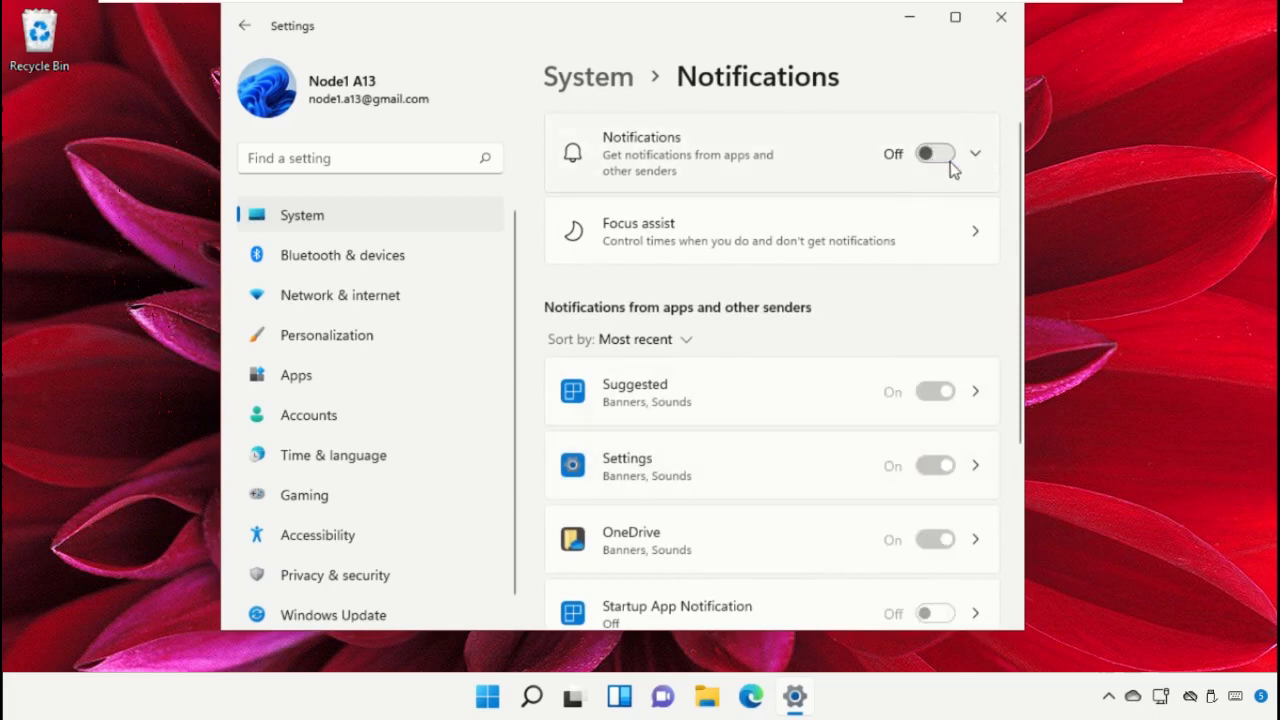
left_click(999, 18)
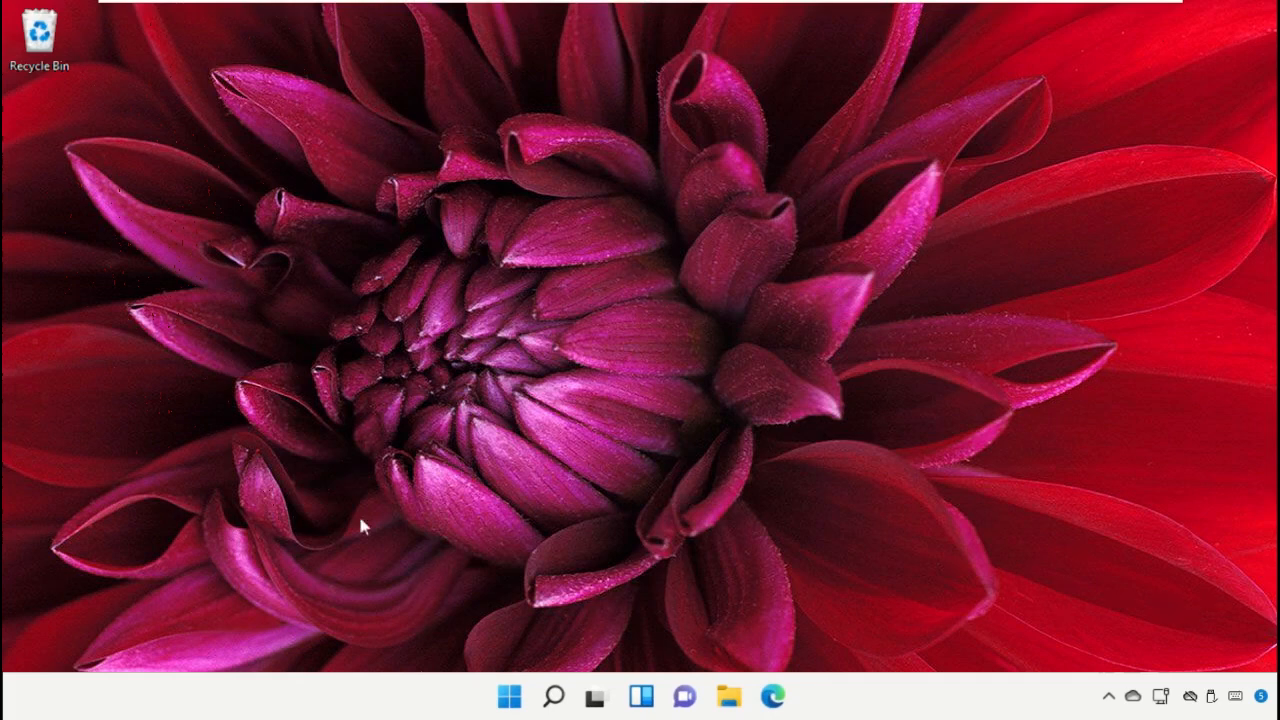
Search Windows for Settings, launch it and open the General permissions page under Privacy & security
left_click(542, 700)
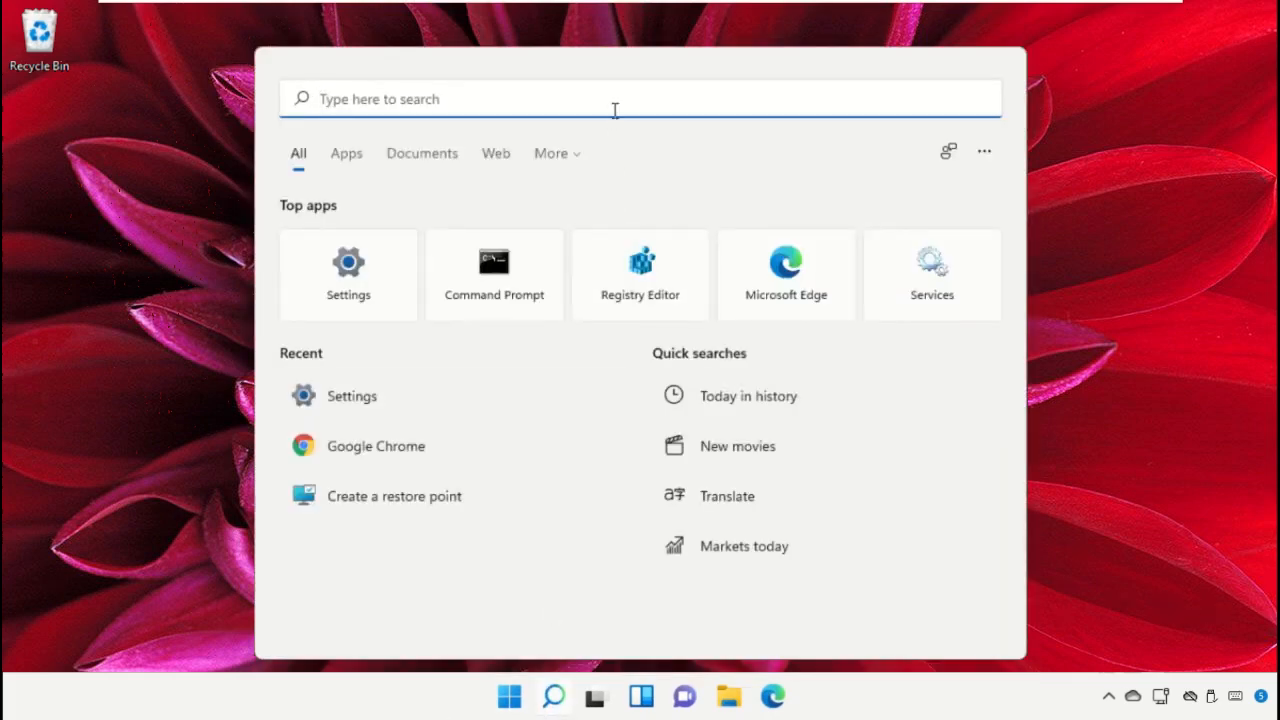
type("Settings")
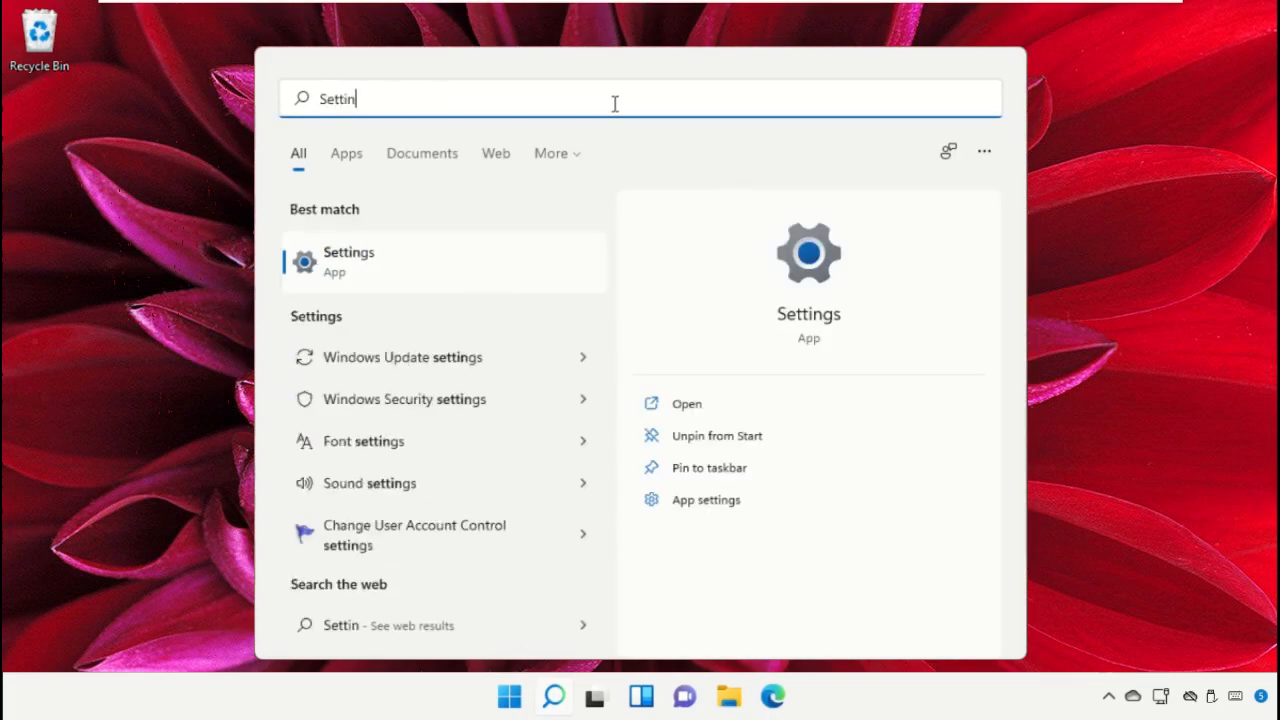
left_click(435, 262)
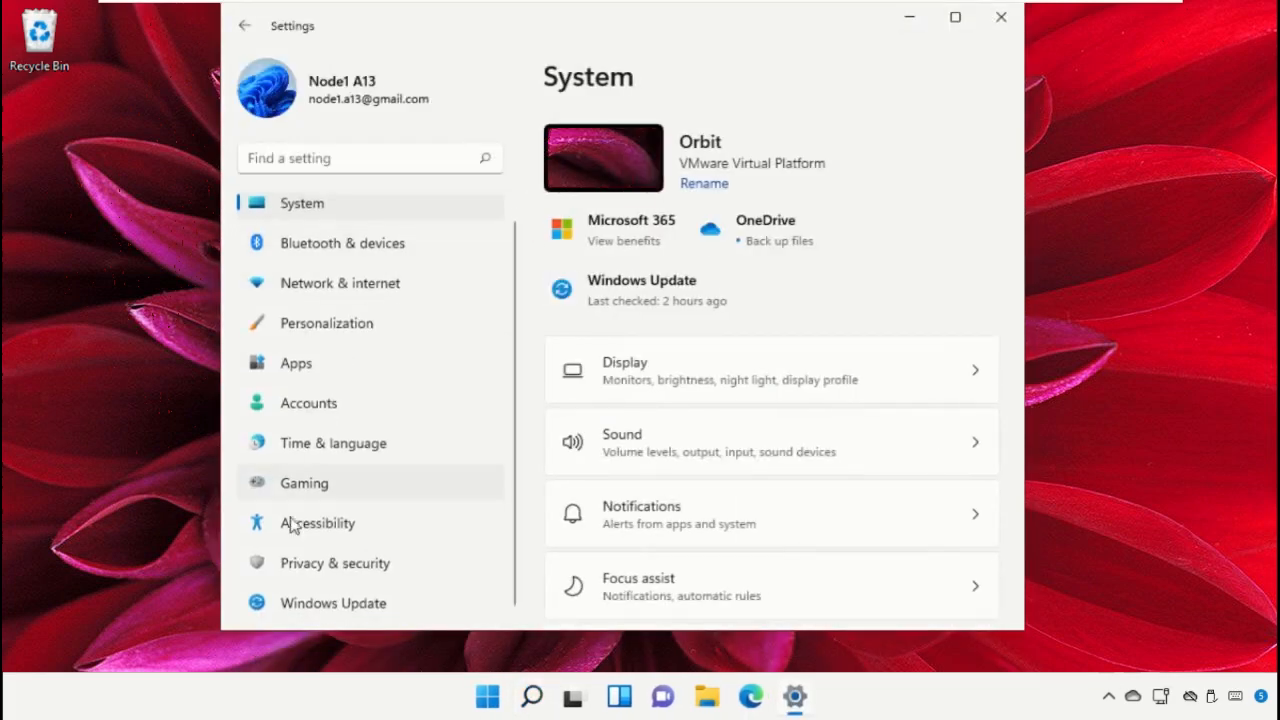
left_click(314, 566)
scroll(757, 440, "down", 1)
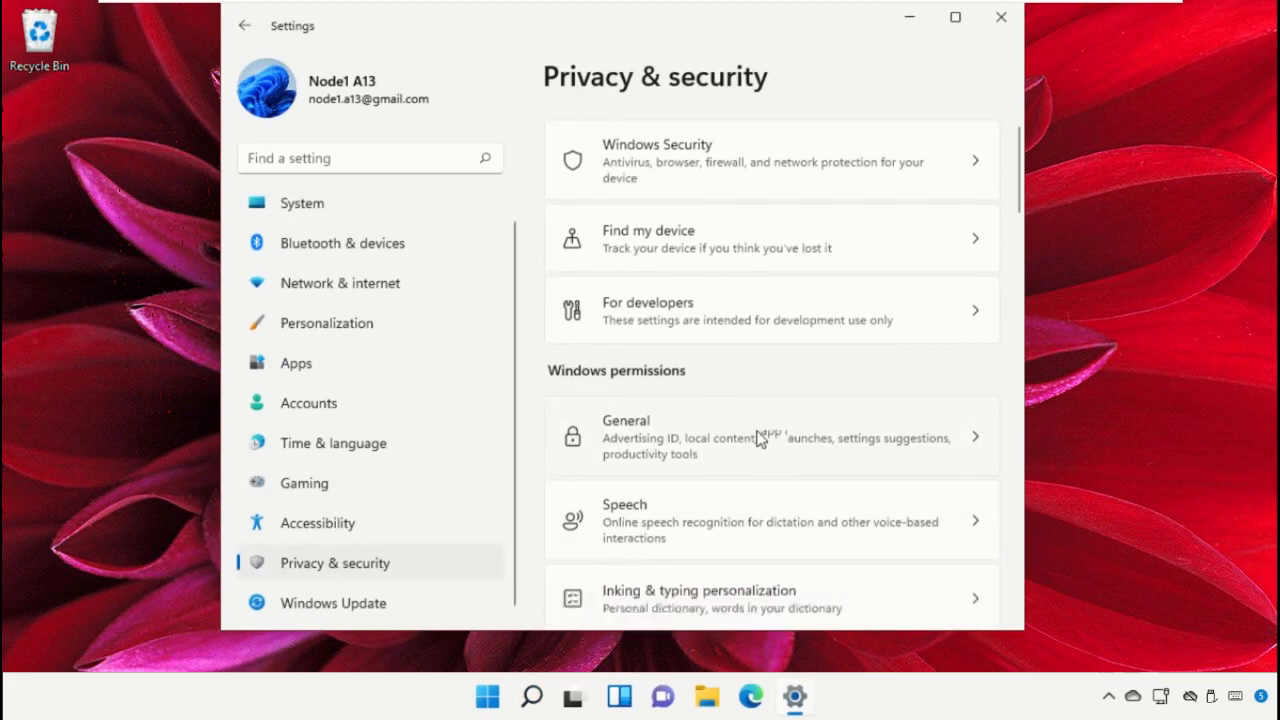
left_click(748, 405)
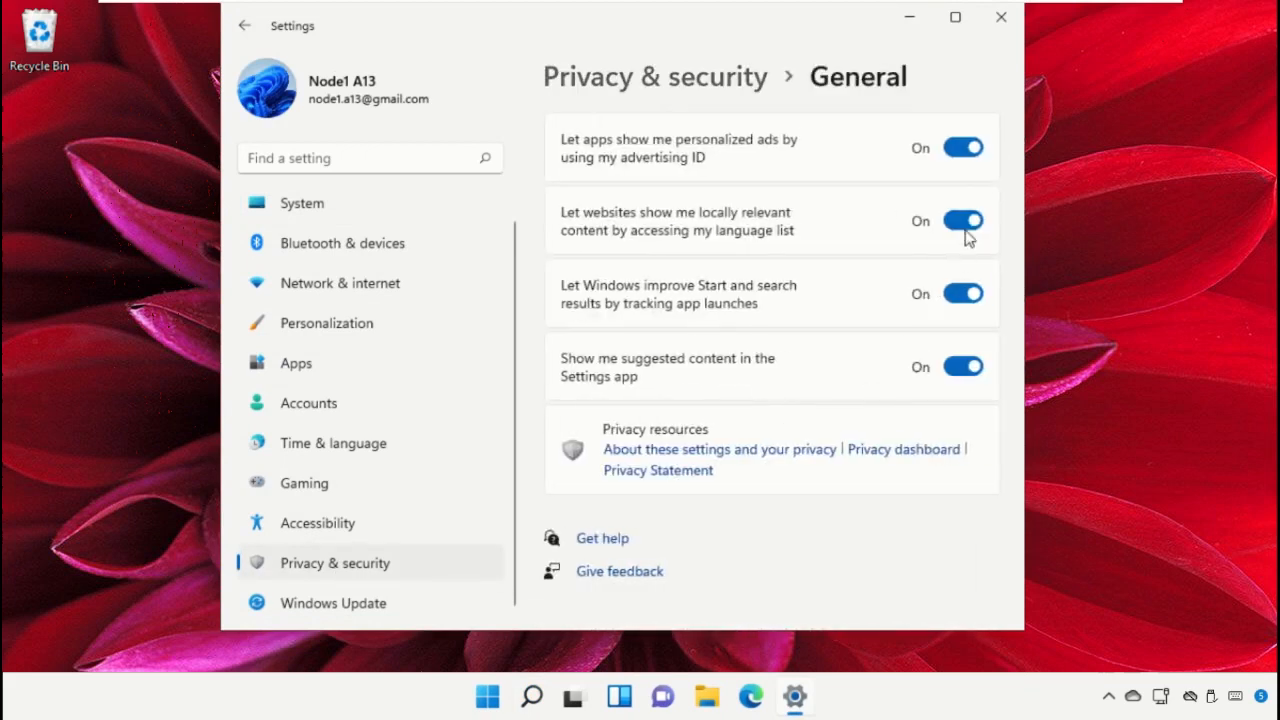
Turn off personalized ads, language list access, app launch tracking and suggested content in the General permissions, and close Settings
left_click(966, 147)
left_click(966, 220)
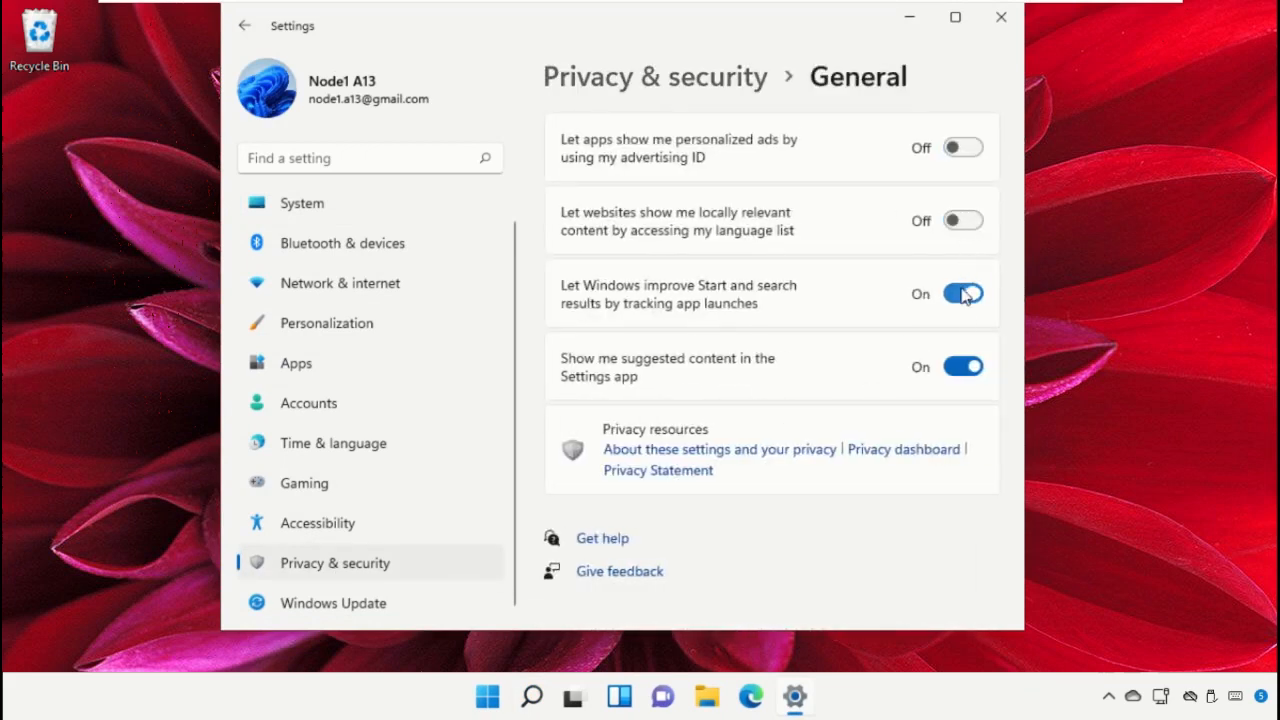
left_click(964, 293)
left_click(962, 367)
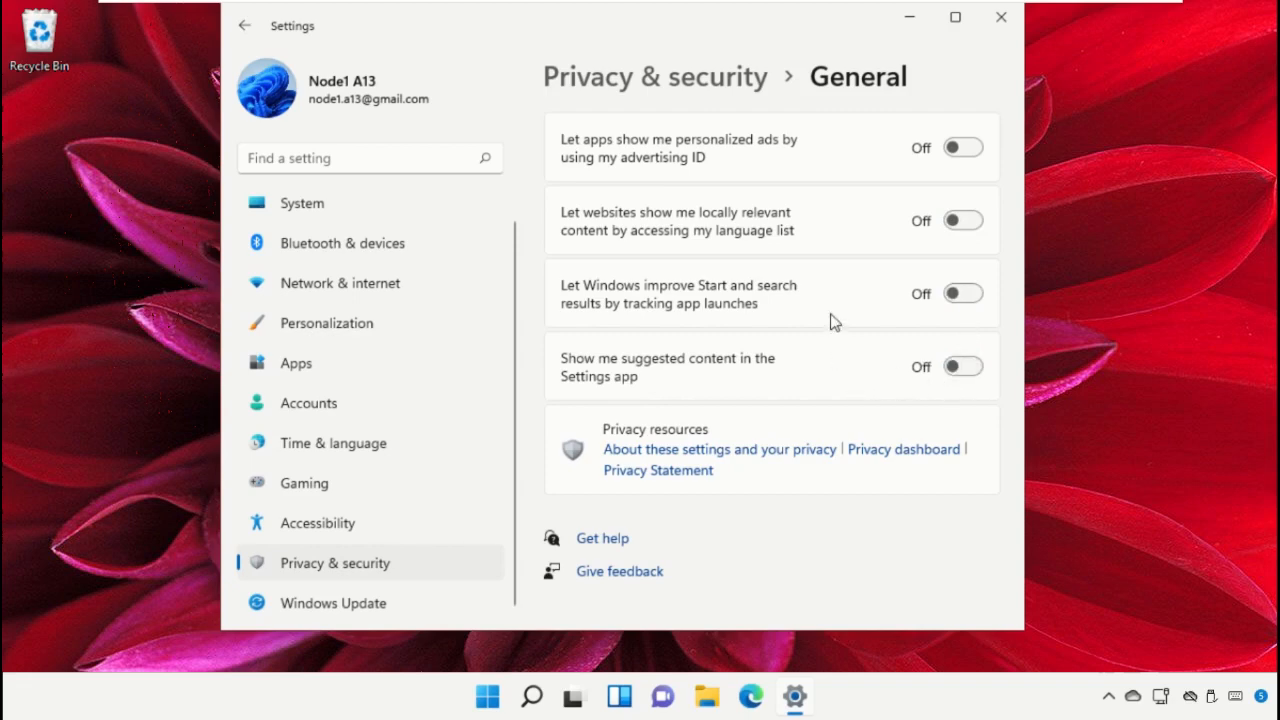
left_click(1001, 17)
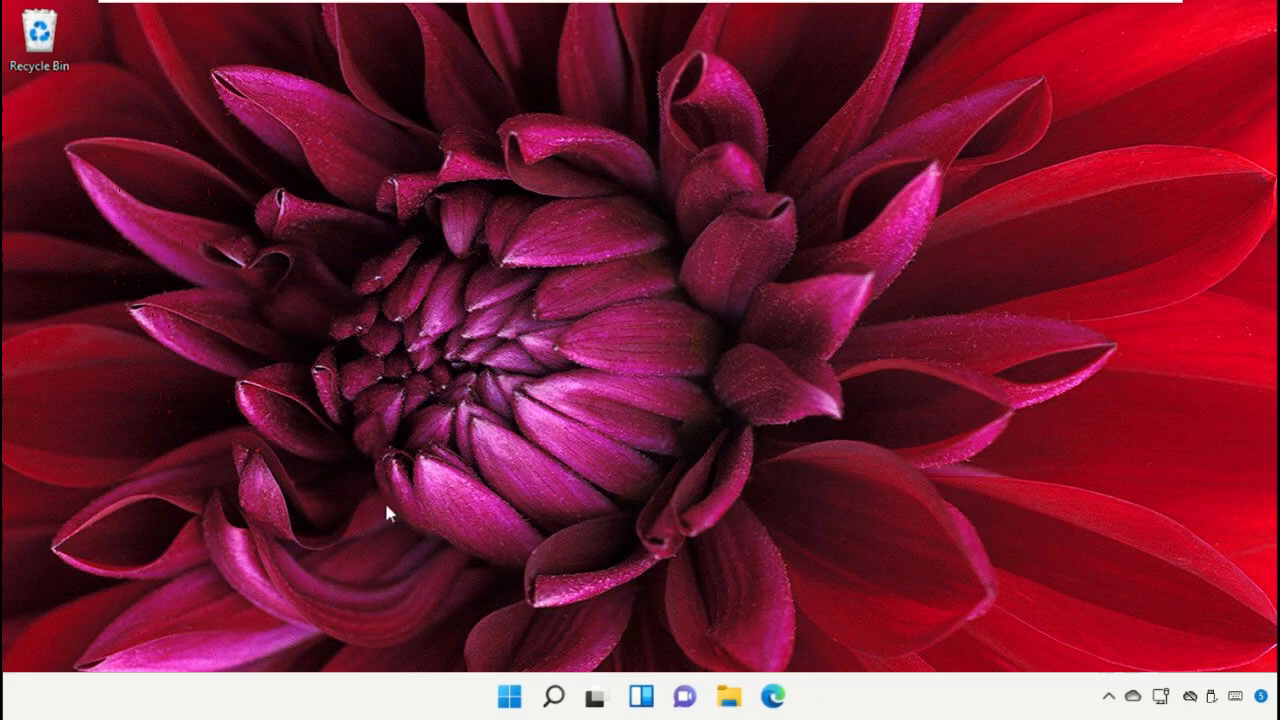
Launch Settings again through Windows search and open the Start page under Personalization
left_click(541, 698)
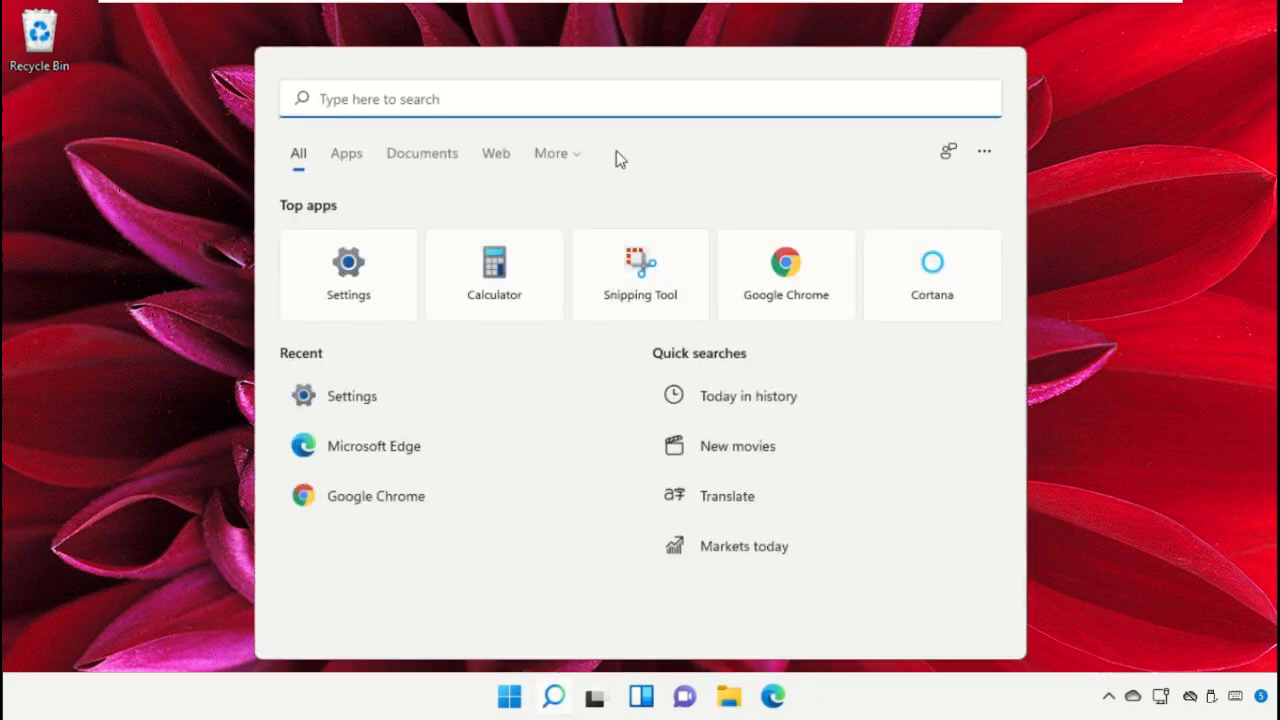
type("Settings")
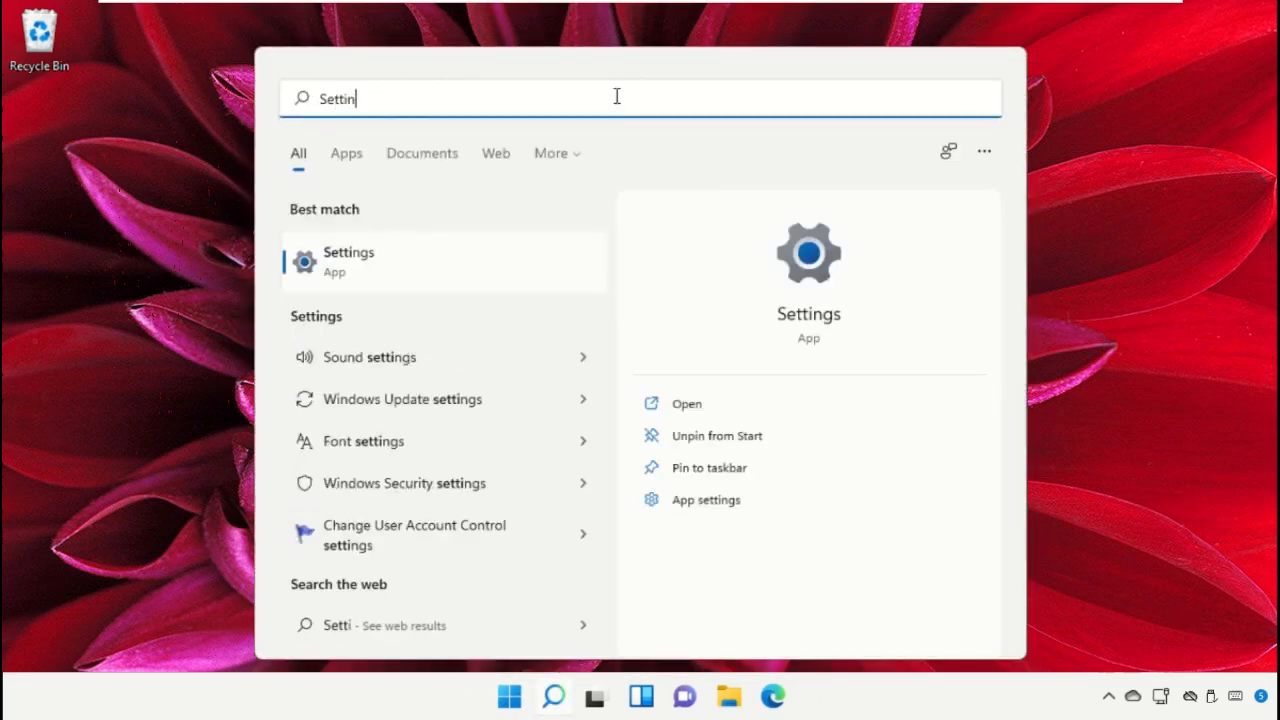
left_click(491, 274)
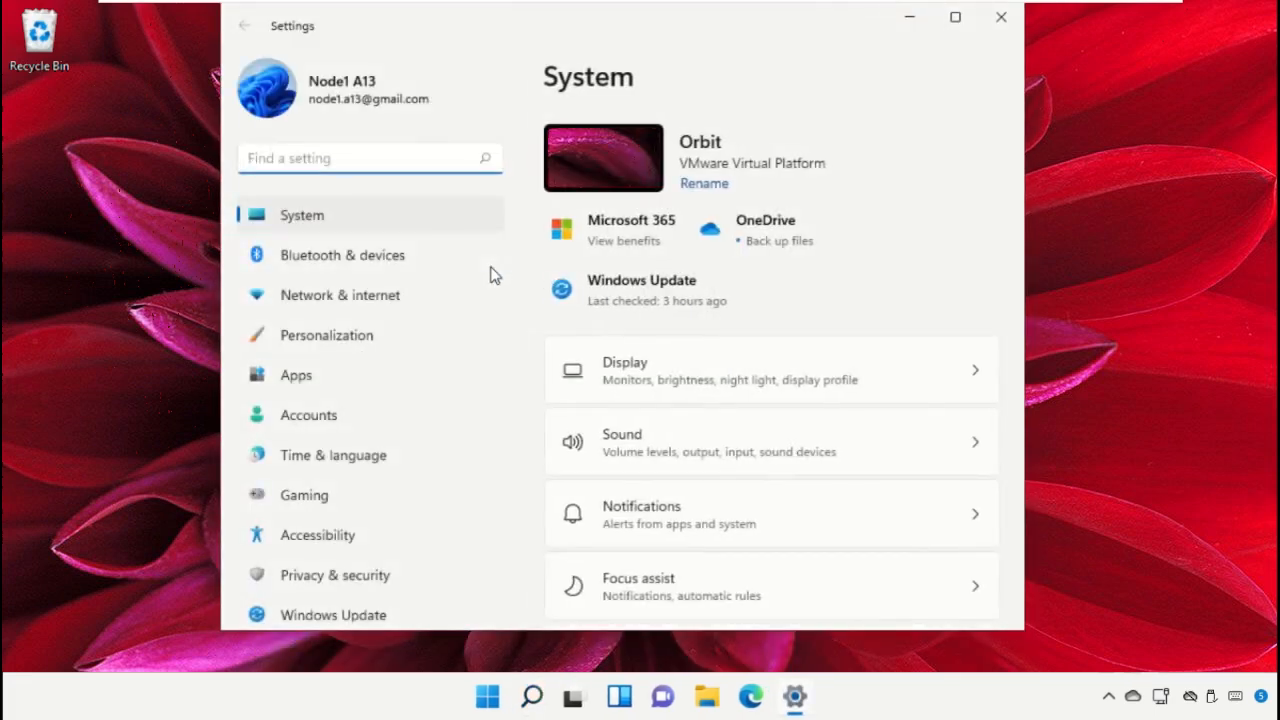
left_click(323, 336)
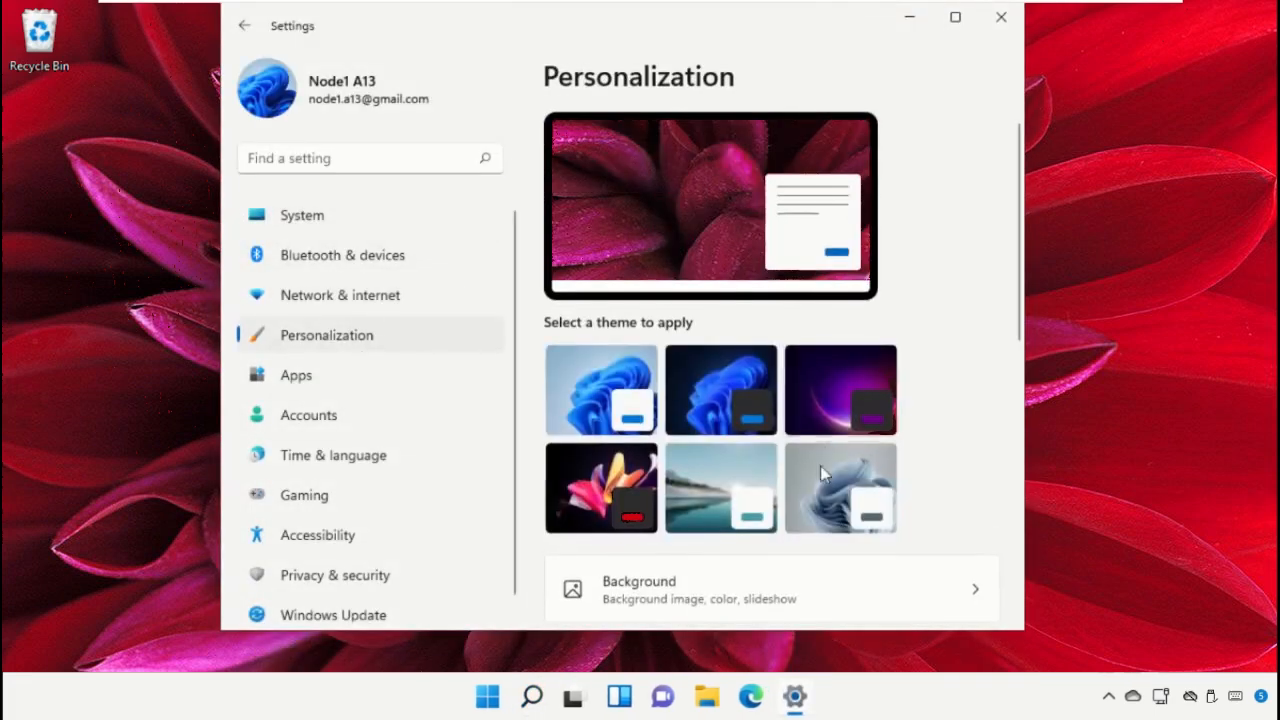
scroll(820, 480, "down", 5)
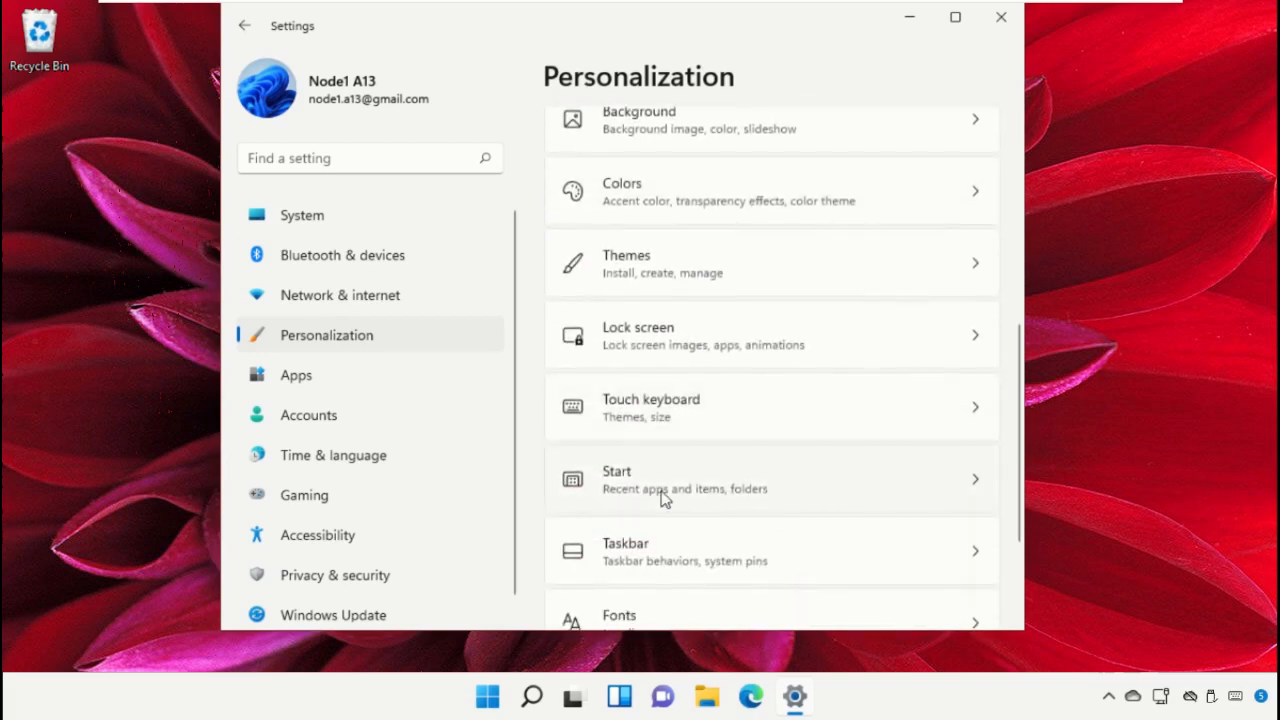
left_click(665, 500)
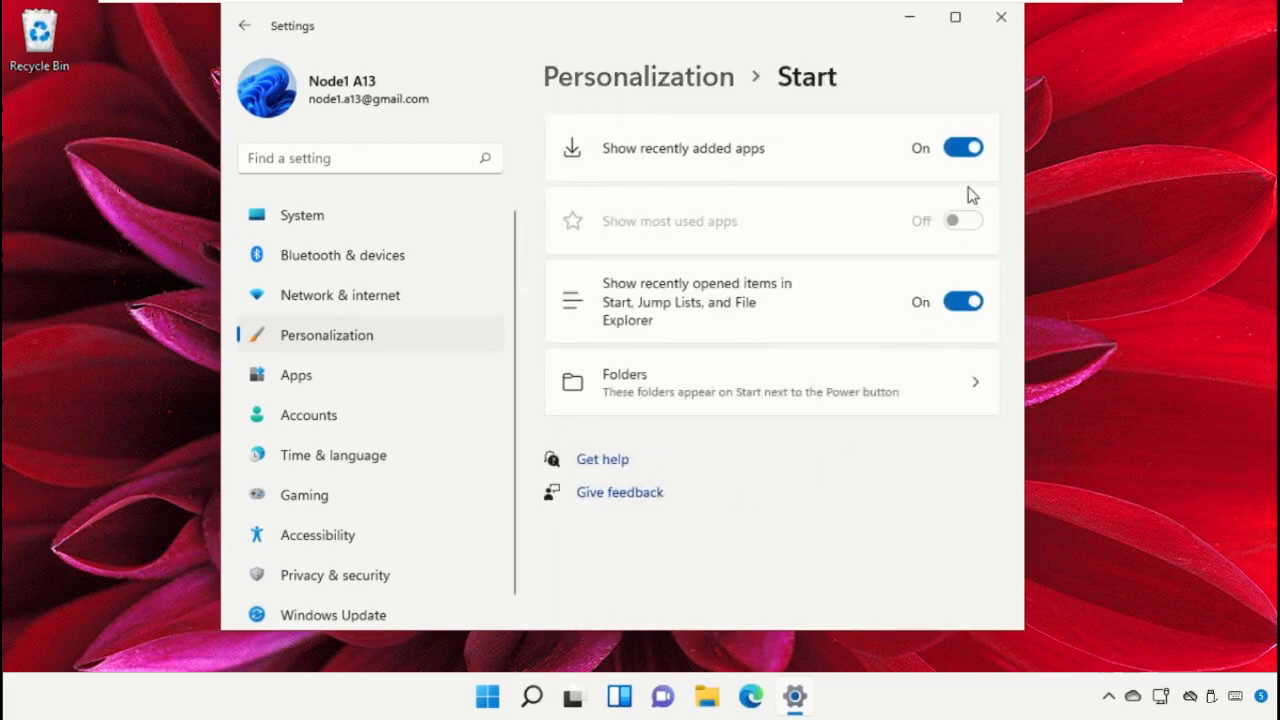
Turn off Show recently added apps and Show recently opened items, and check the Start menu
left_click(966, 150)
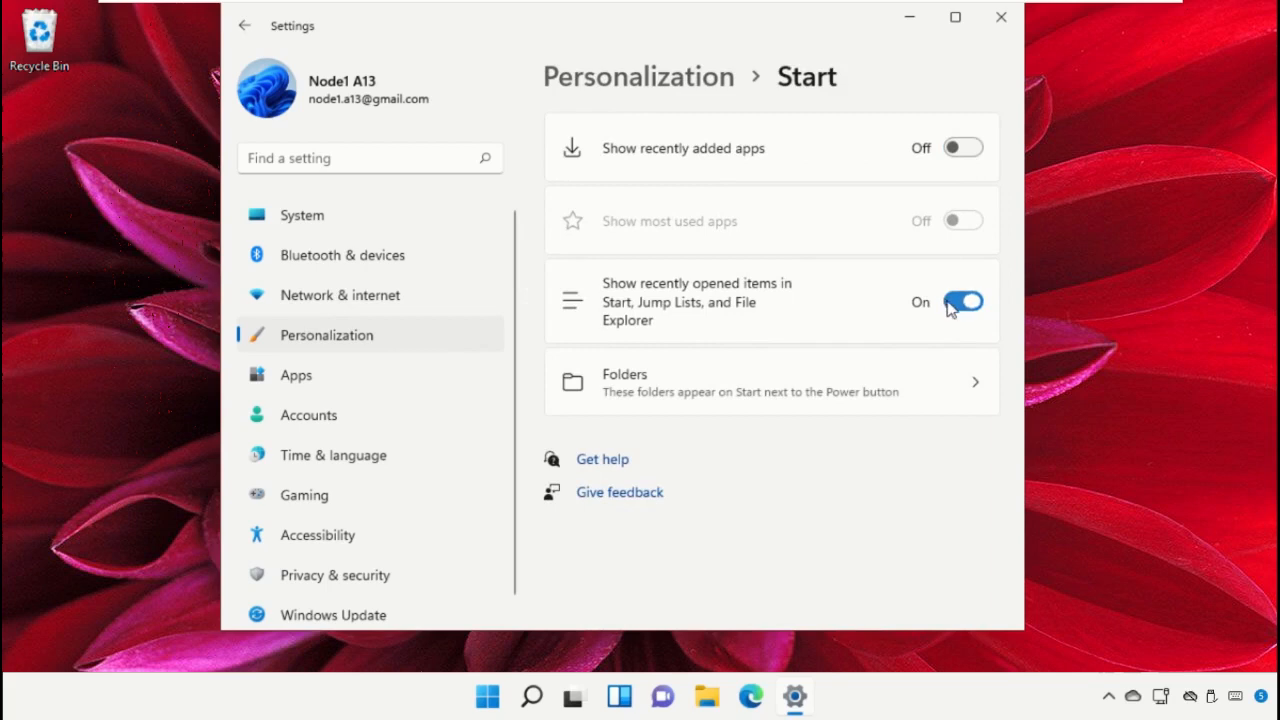
left_click(950, 306)
left_click(487, 697)
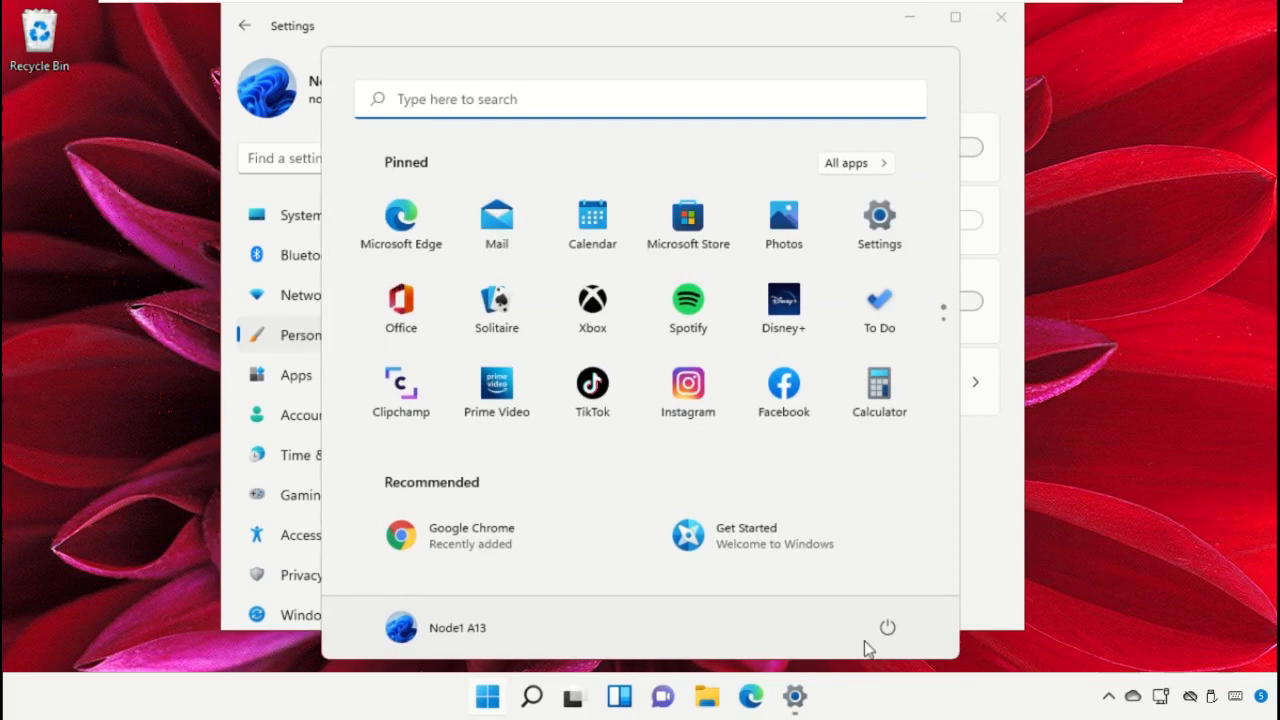
left_click(983, 76)
Add the Settings, File Explorer, Documents and Downloads folders beside the Start menu's Power button, check the Start menu, and close Settings
left_click(724, 399)
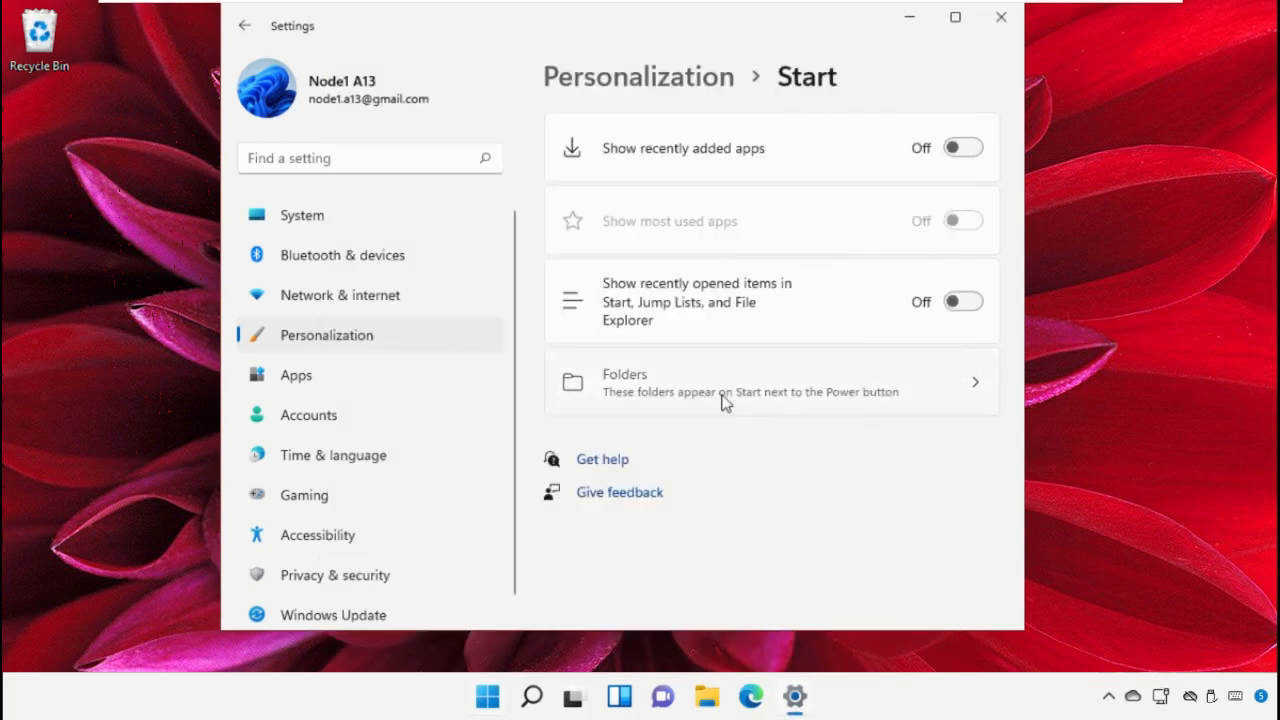
left_click(960, 201)
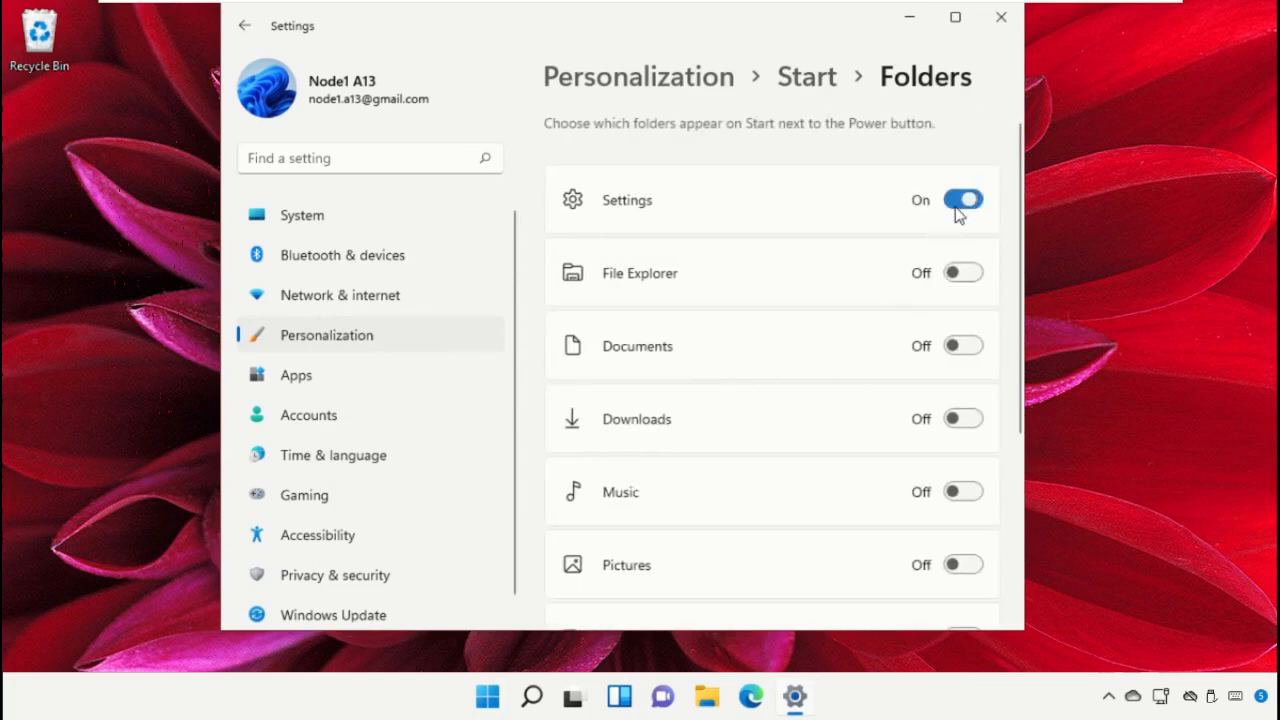
left_click(965, 271)
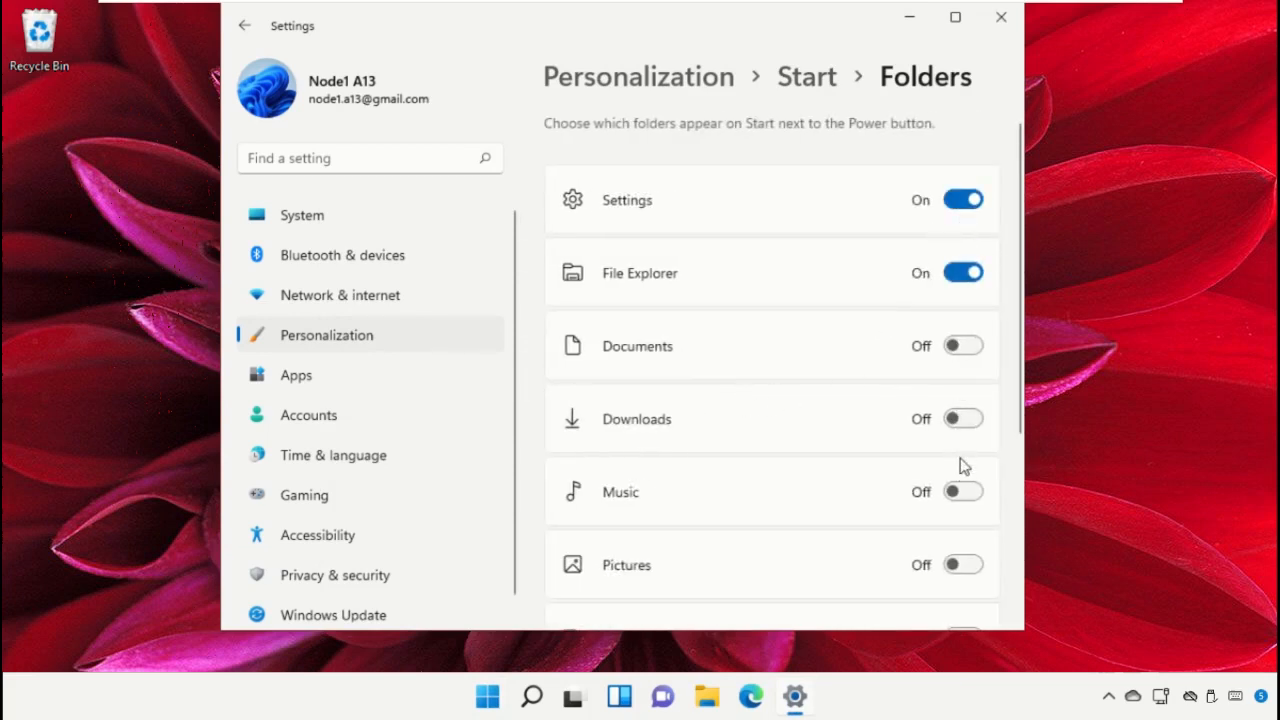
left_click(962, 420)
left_click(966, 348)
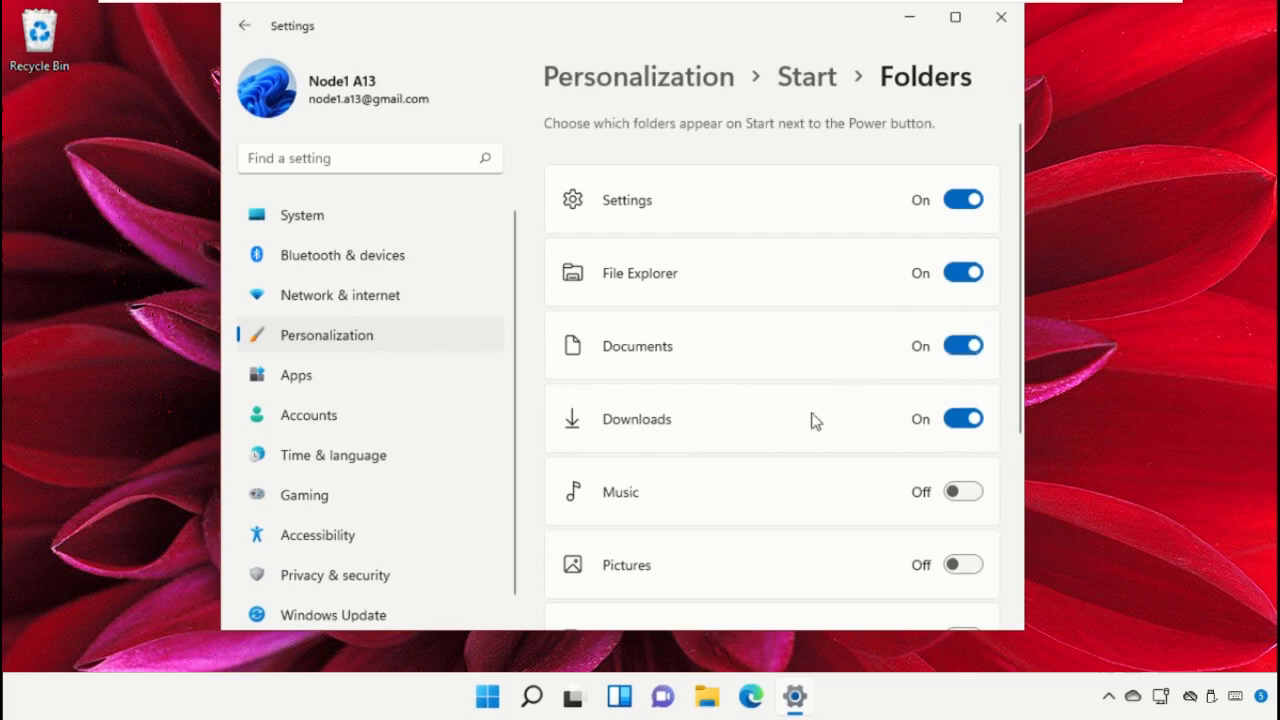
left_click(487, 697)
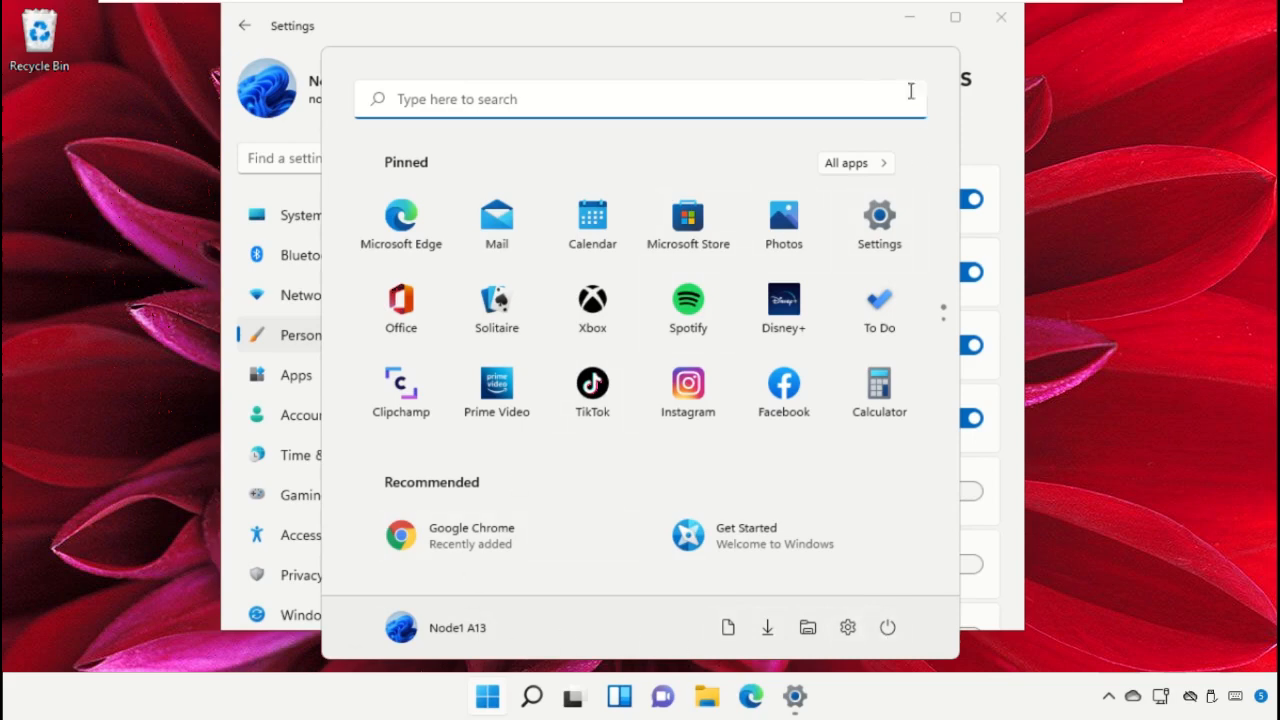
left_click(833, 42)
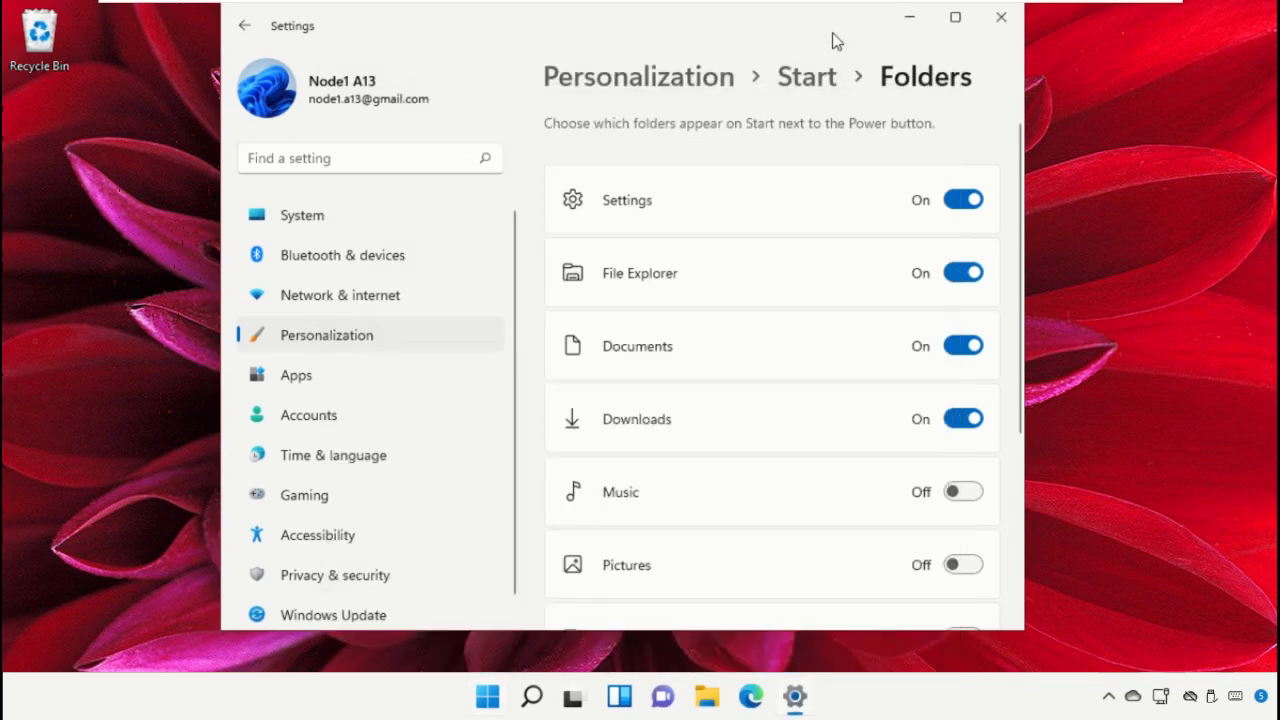
left_click(1001, 17)
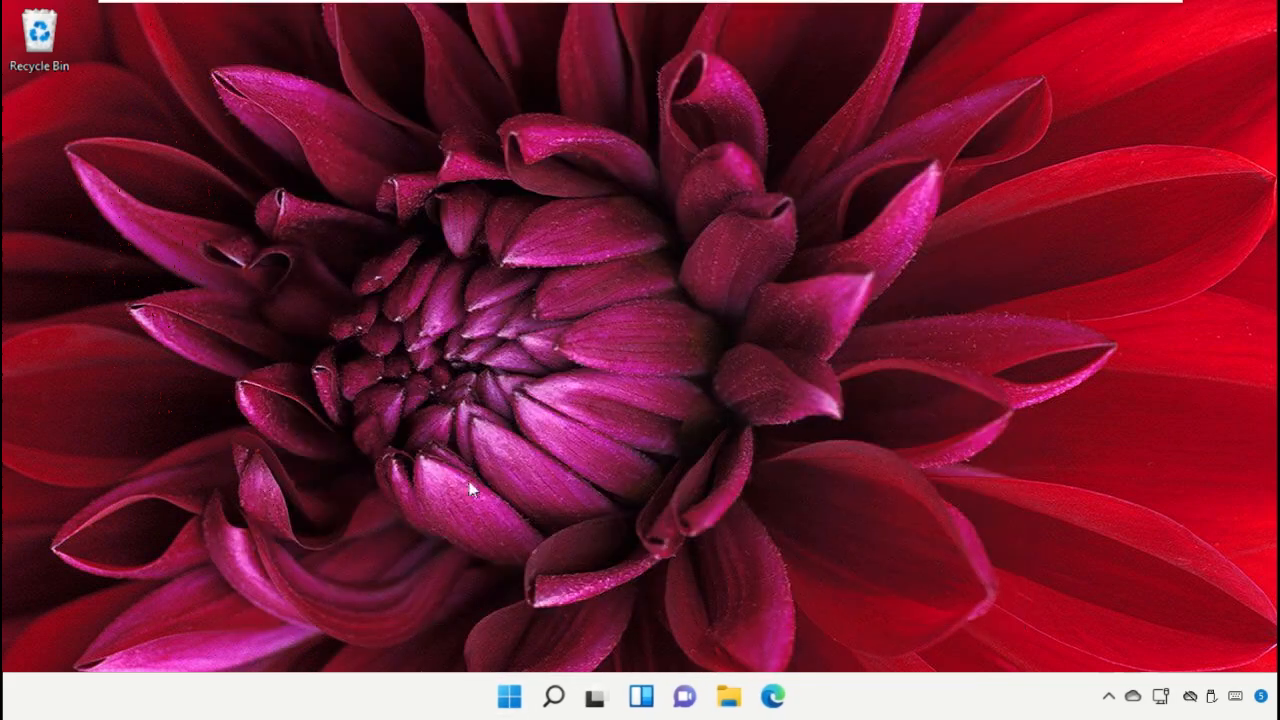
Search Windows for Microsoft Store and open the app
left_click(555, 699)
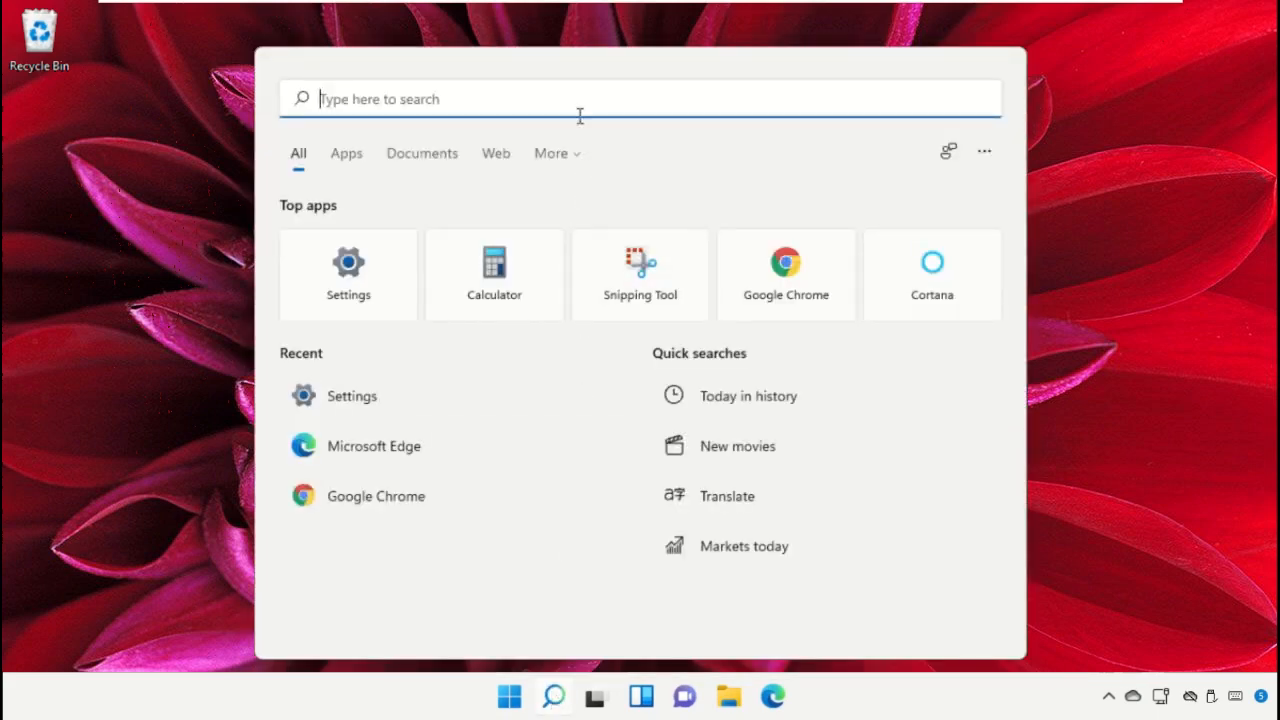
type("Microsoft Store")
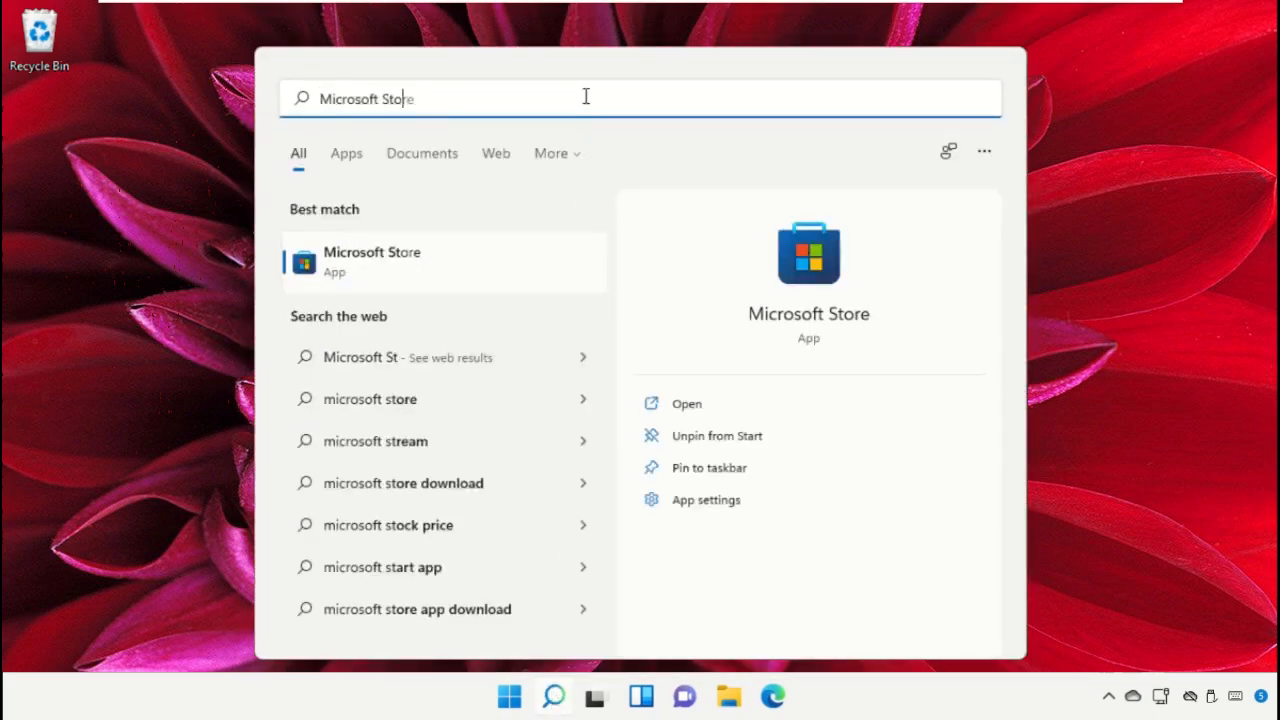
left_click(453, 263)
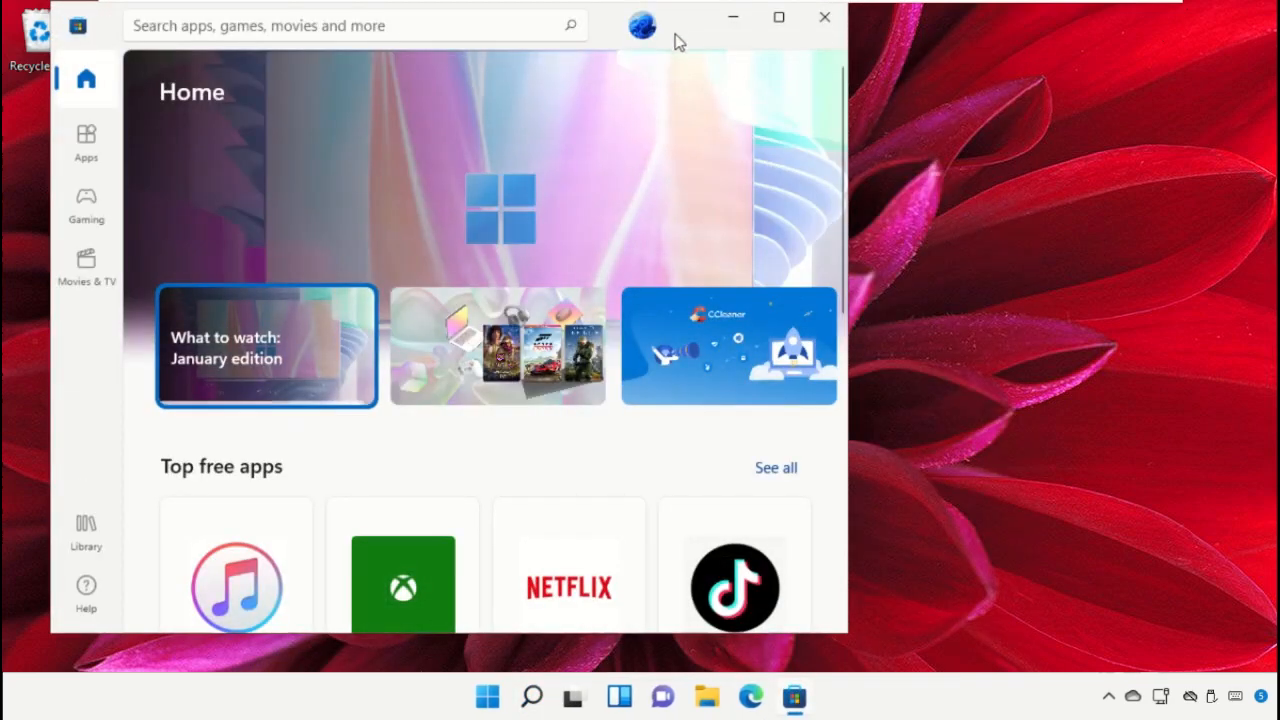
In Microsoft Store's App settings, turn off automatic App updates and Video autoplay, and close the Store
left_click_drag(677, 38, 848, 26)
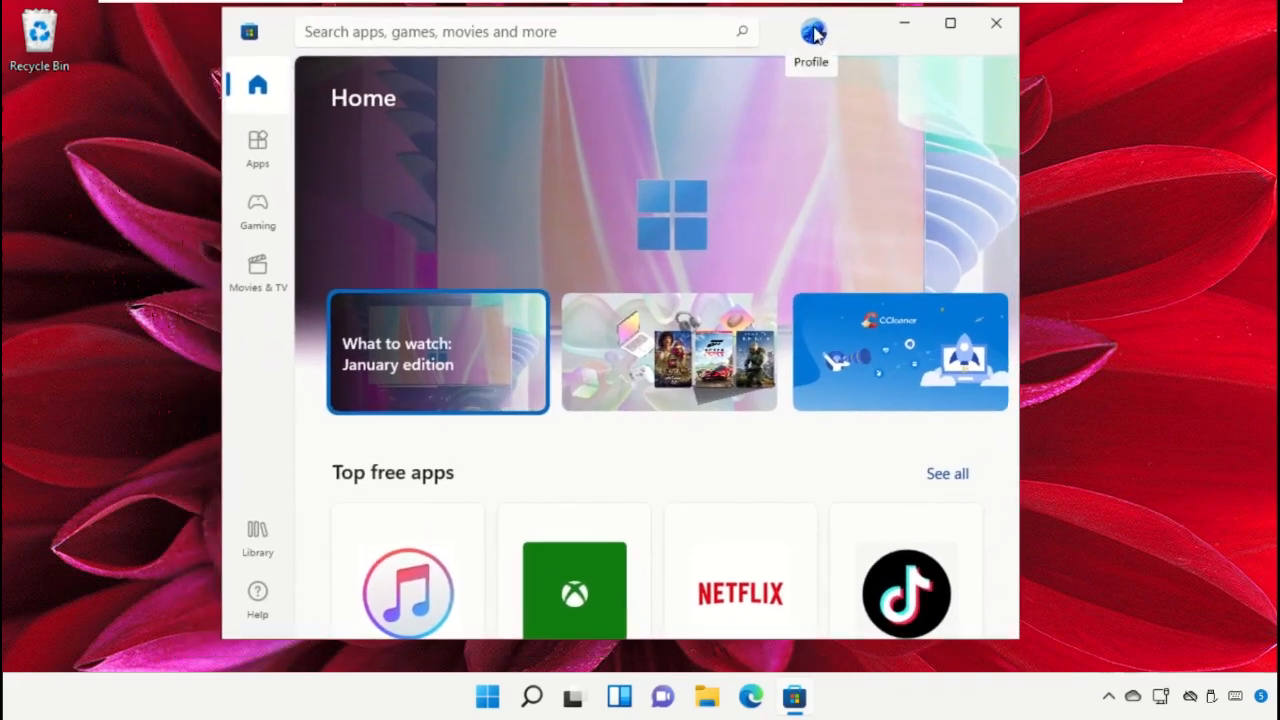
left_click(814, 33)
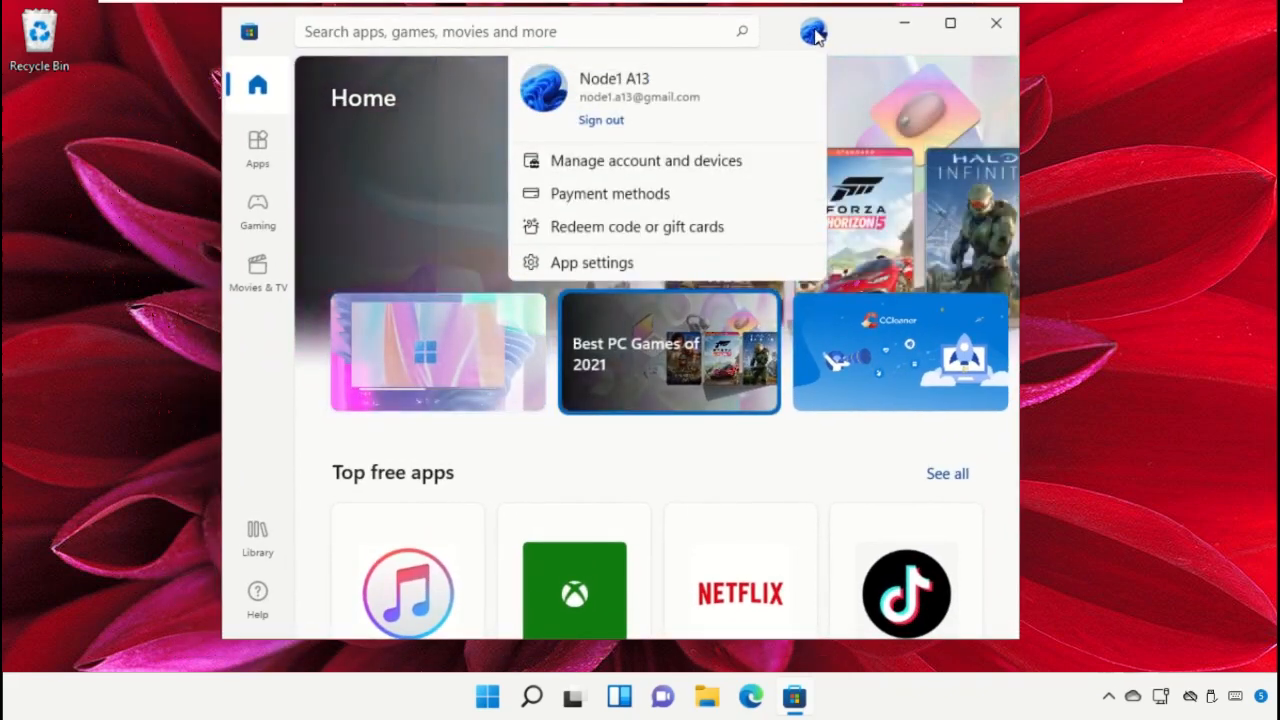
left_click(626, 261)
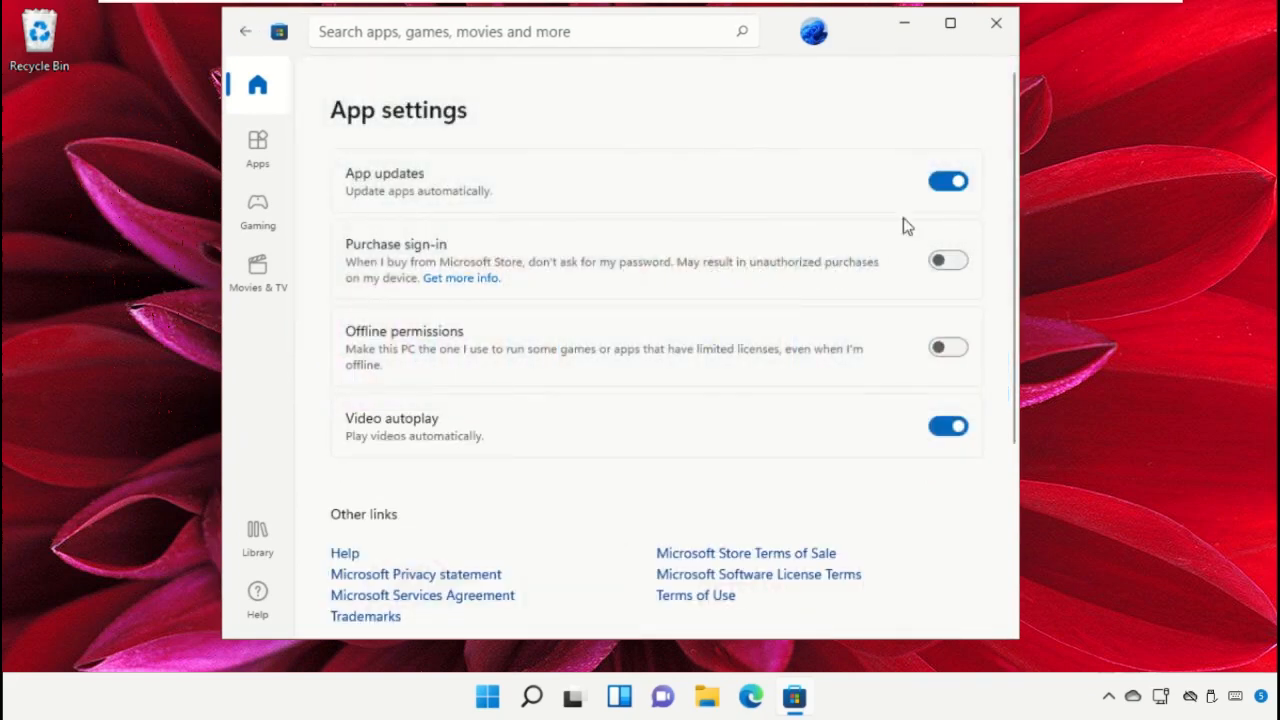
left_click(948, 190)
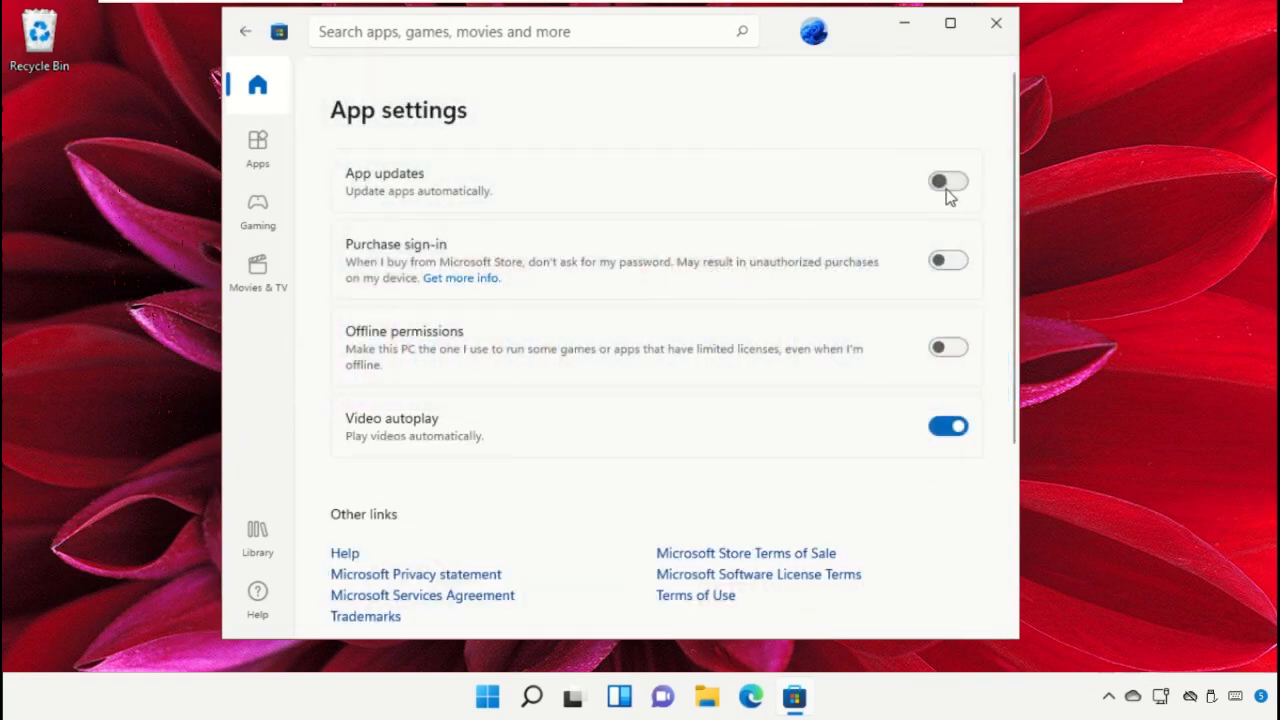
left_click(948, 190)
left_click(948, 190)
left_click(946, 438)
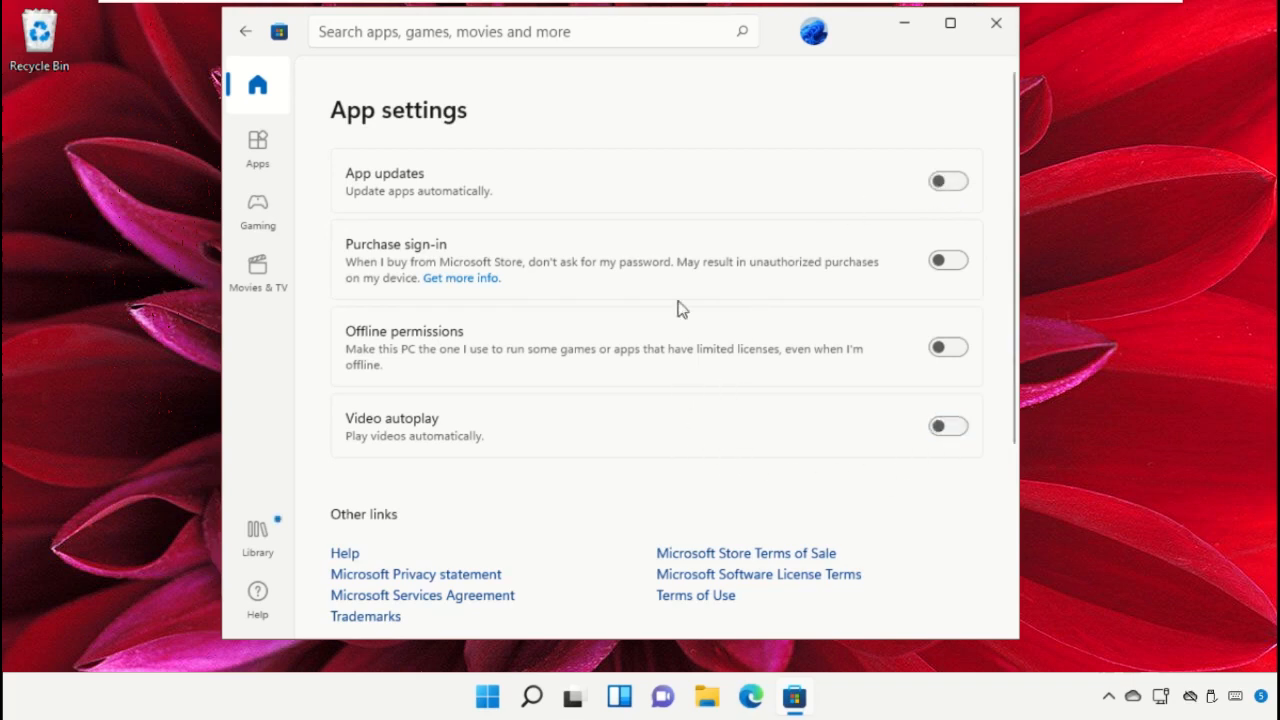
left_click(996, 22)
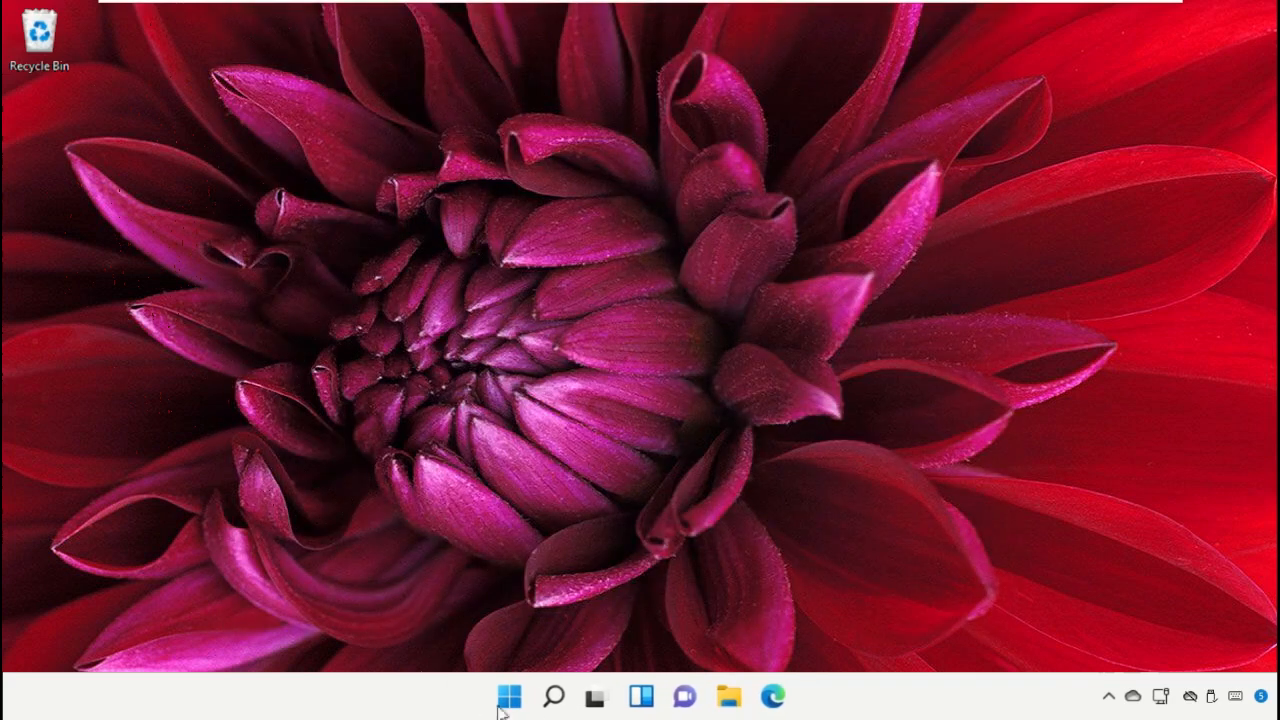
Launch Settings through Windows search and open the Apps & features page under Apps
left_click(553, 696)
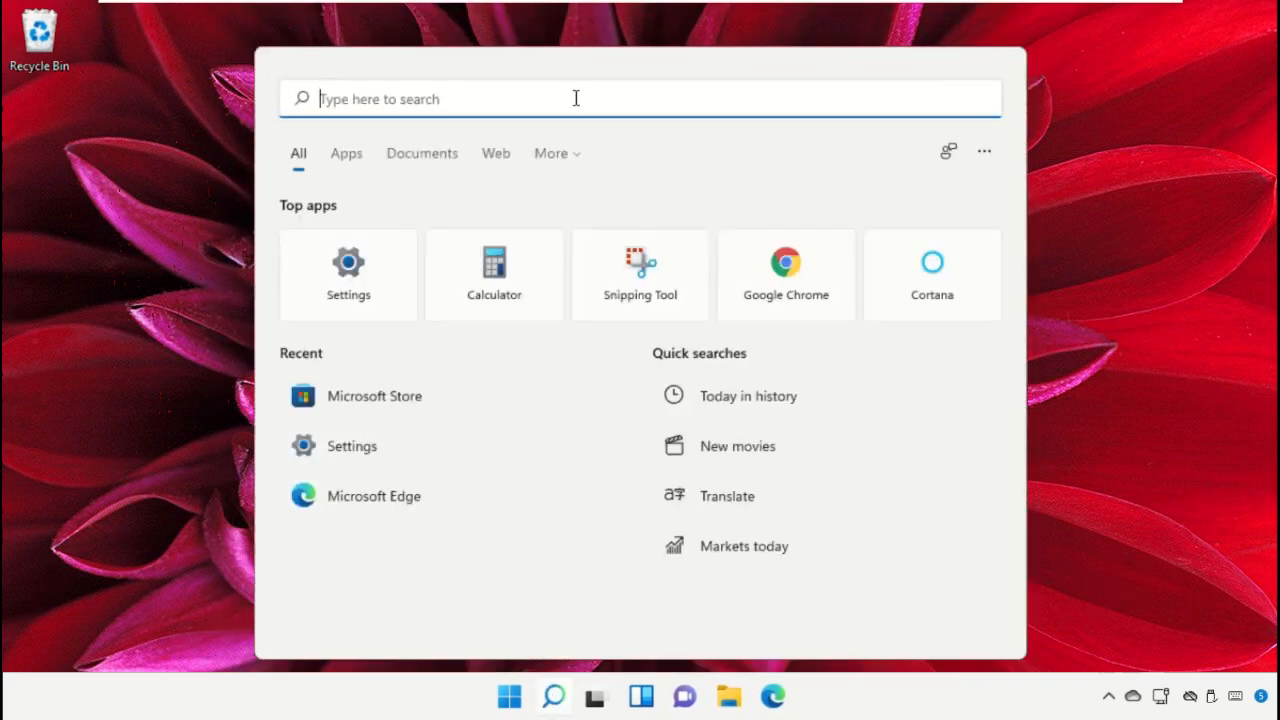
type("Settings")
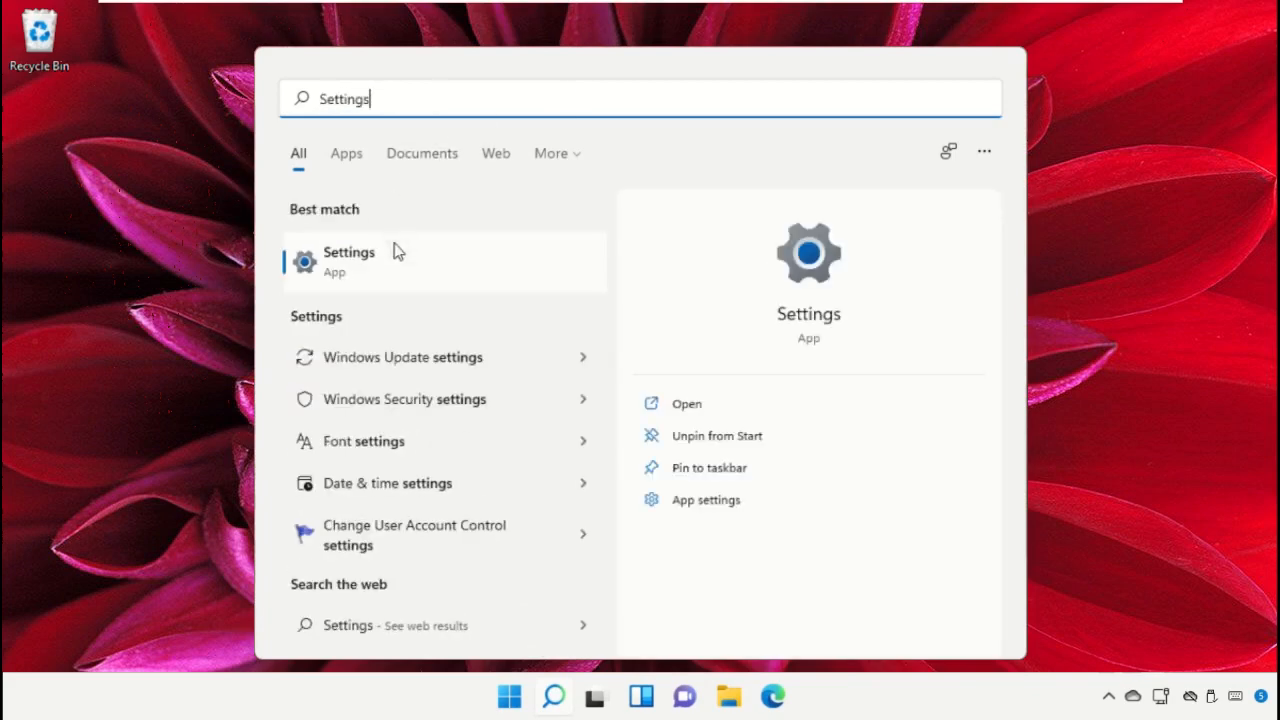
left_click(405, 284)
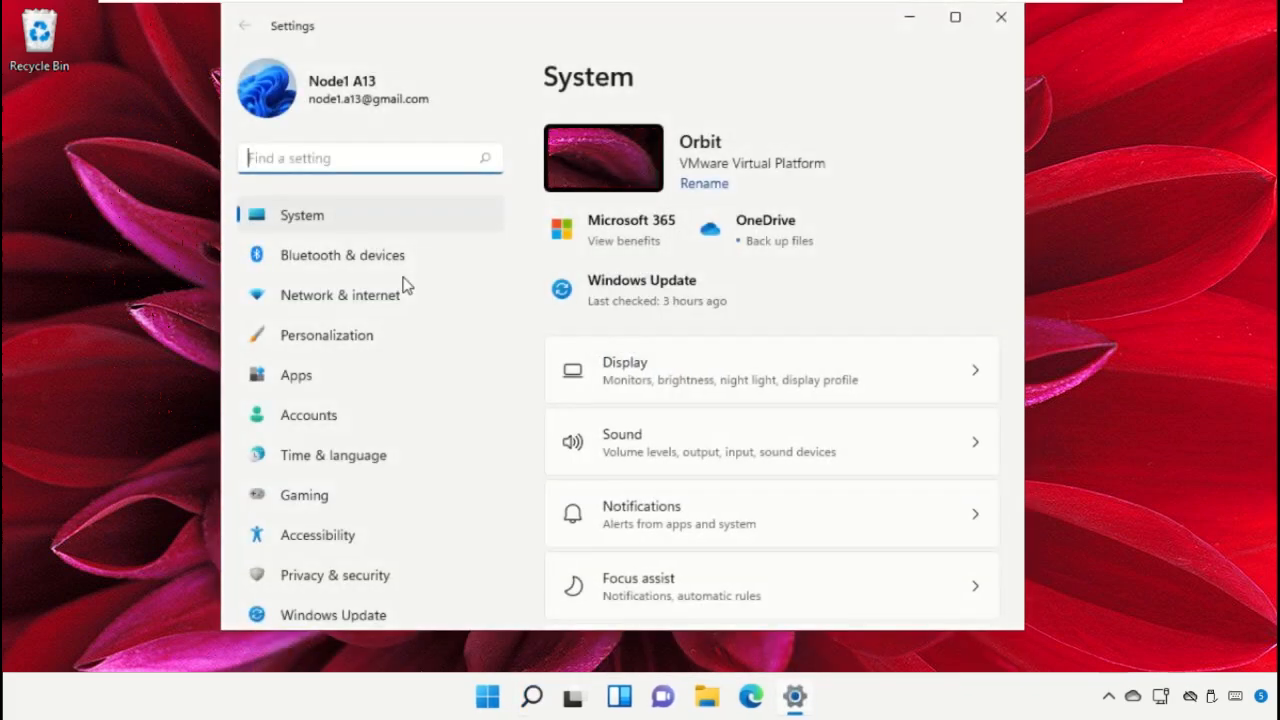
left_click(308, 372)
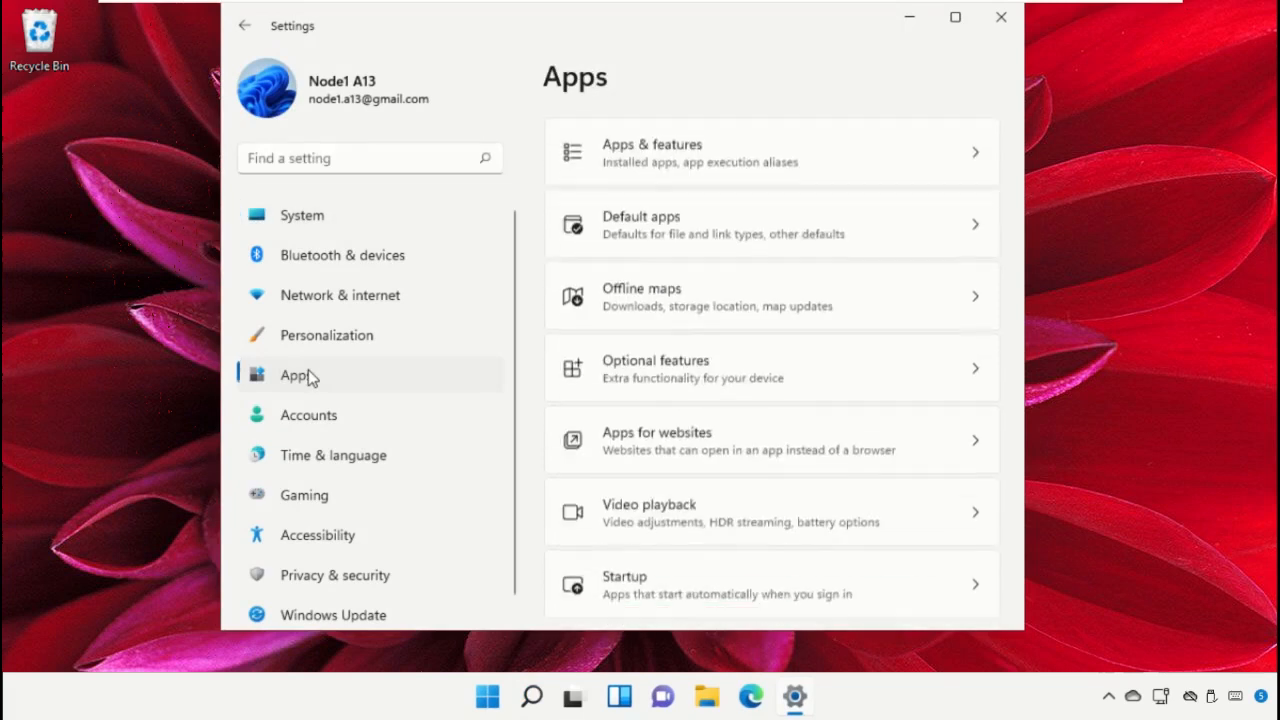
left_click(817, 182)
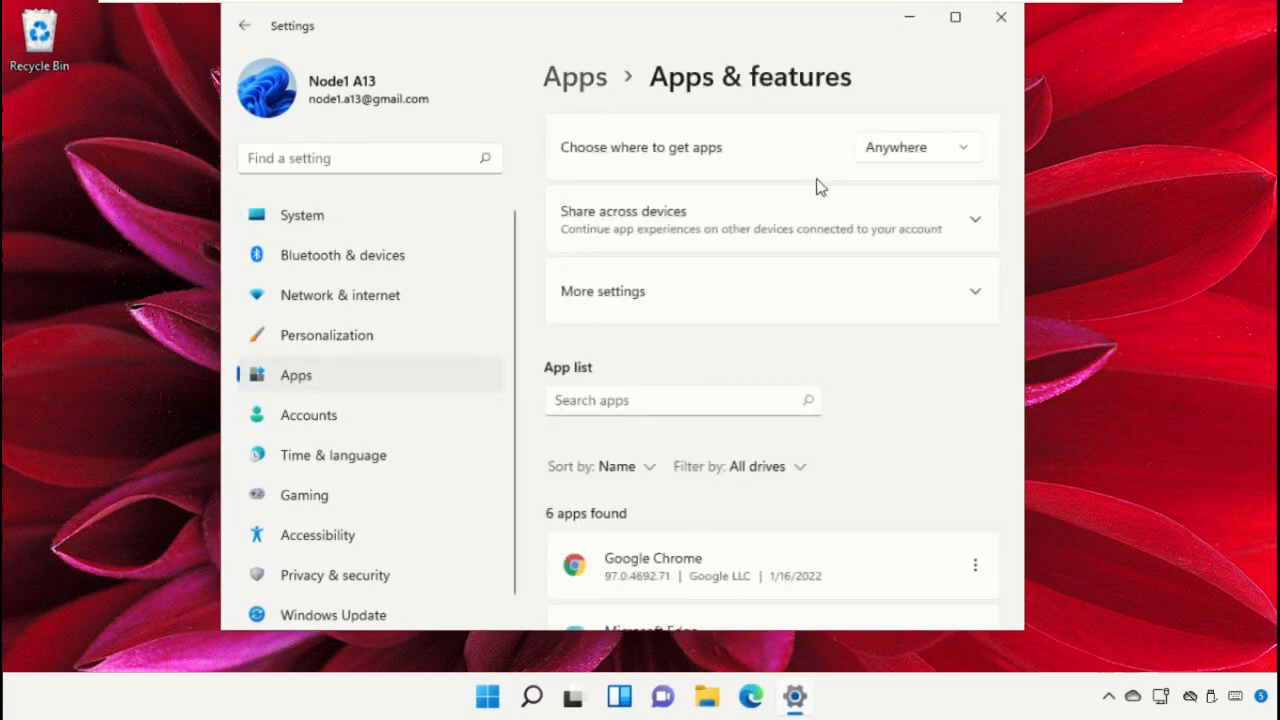
Set Choose where to get apps to The Microsoft Store only (Recommended) and close Settings
left_click(932, 158)
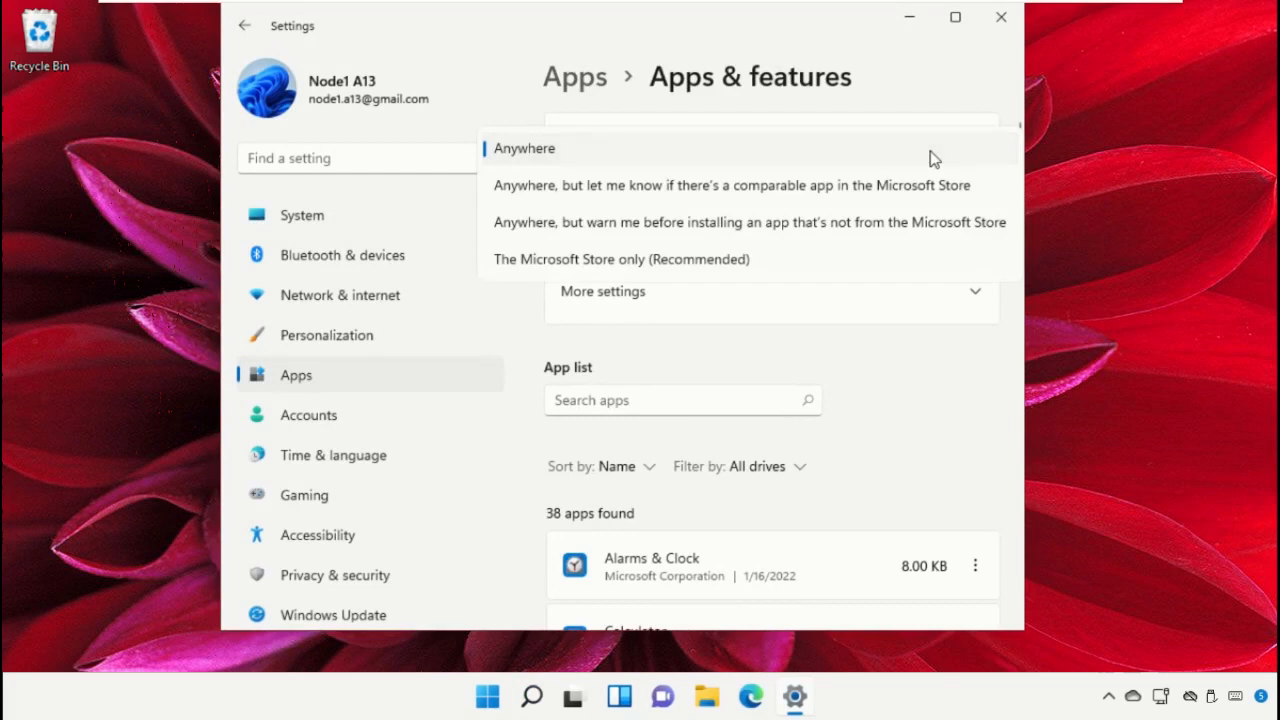
left_click(690, 262)
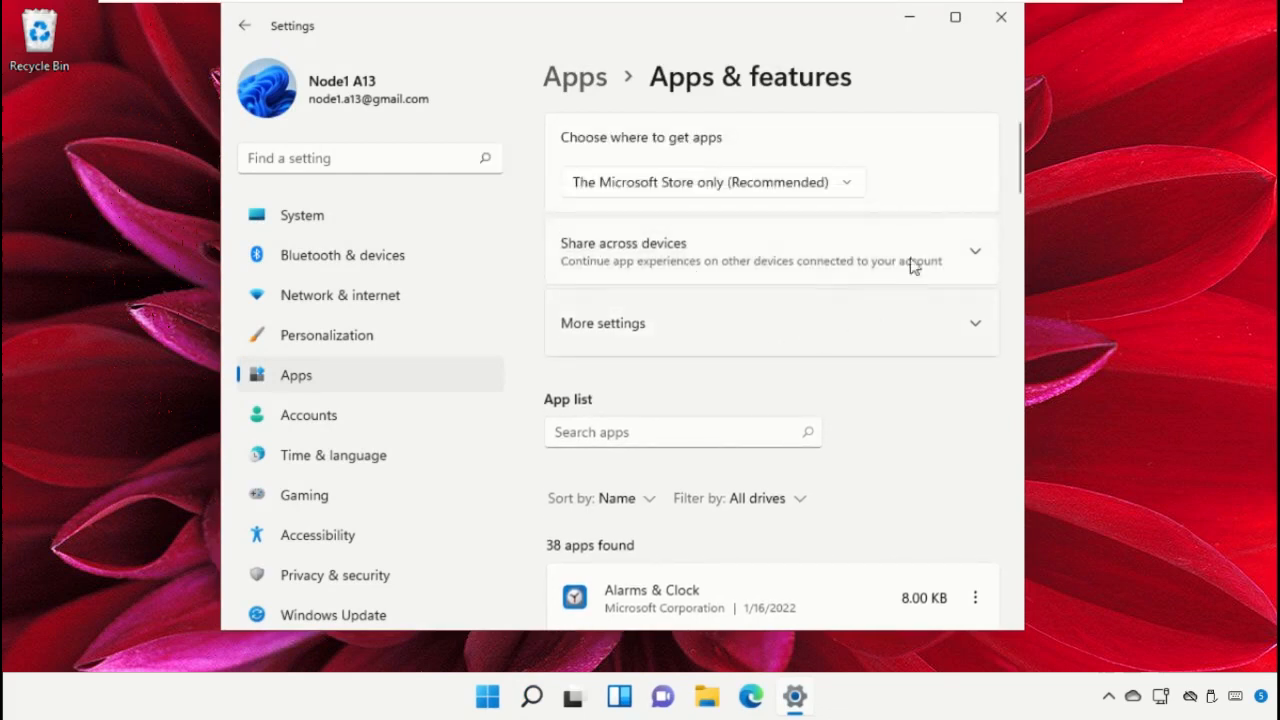
left_click(1000, 17)
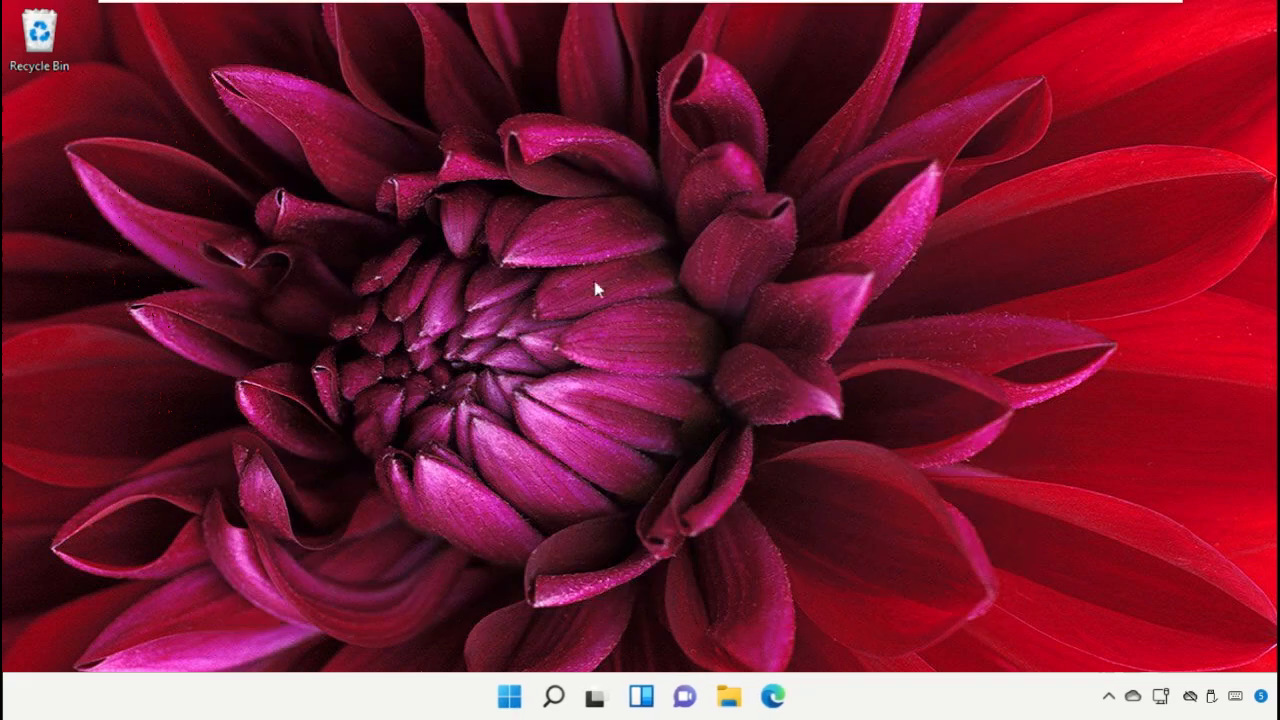
Search Windows for Settings, open the app and go to the Windows permissions under Privacy & security
left_click(552, 697)
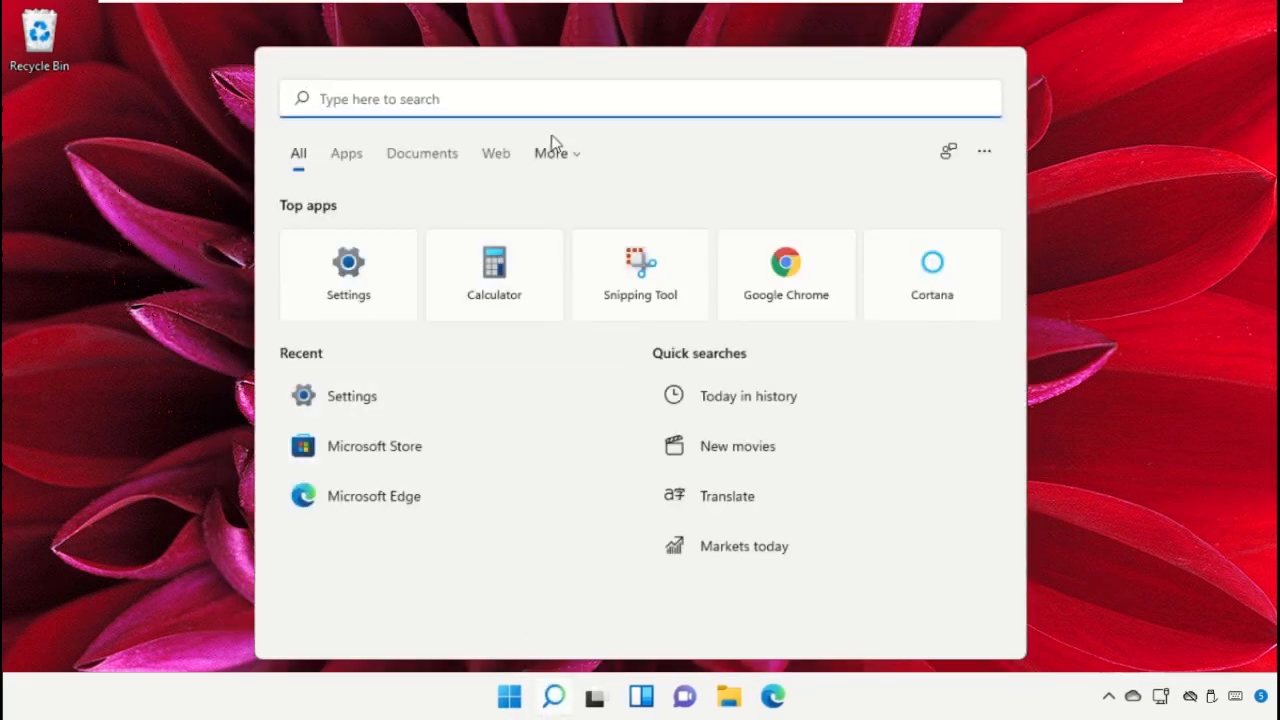
type("Settings")
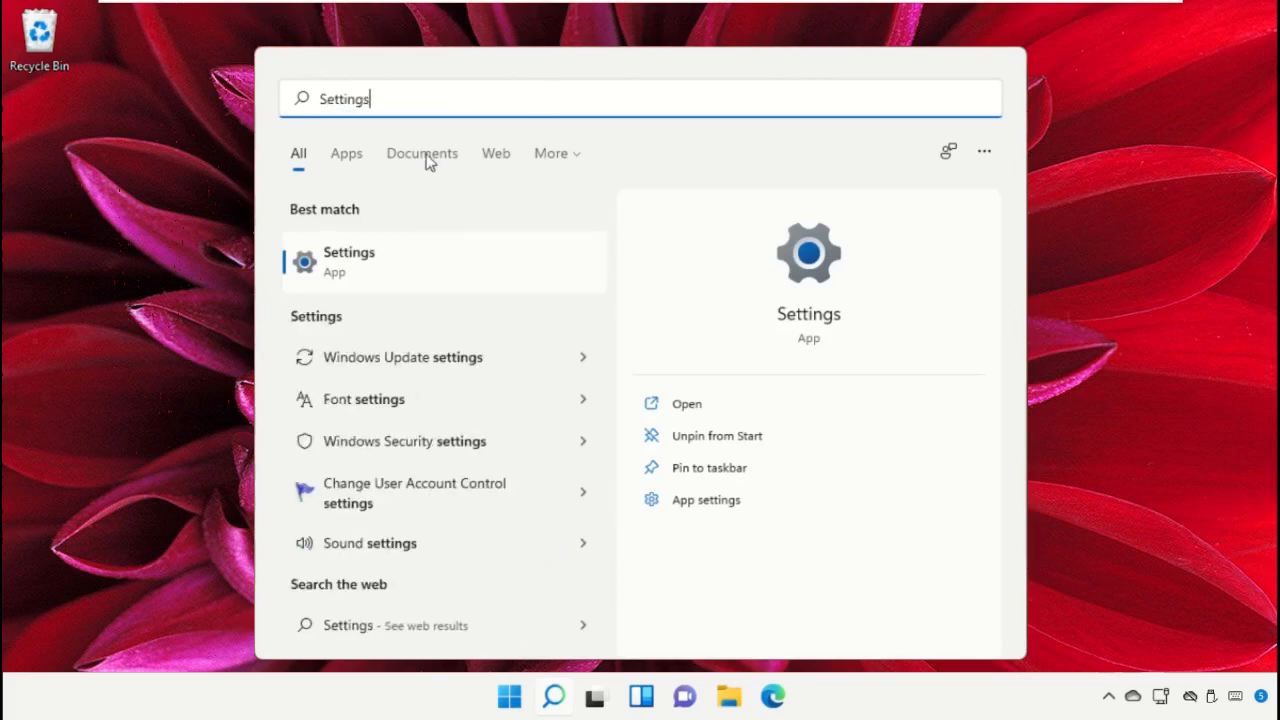
left_click(409, 268)
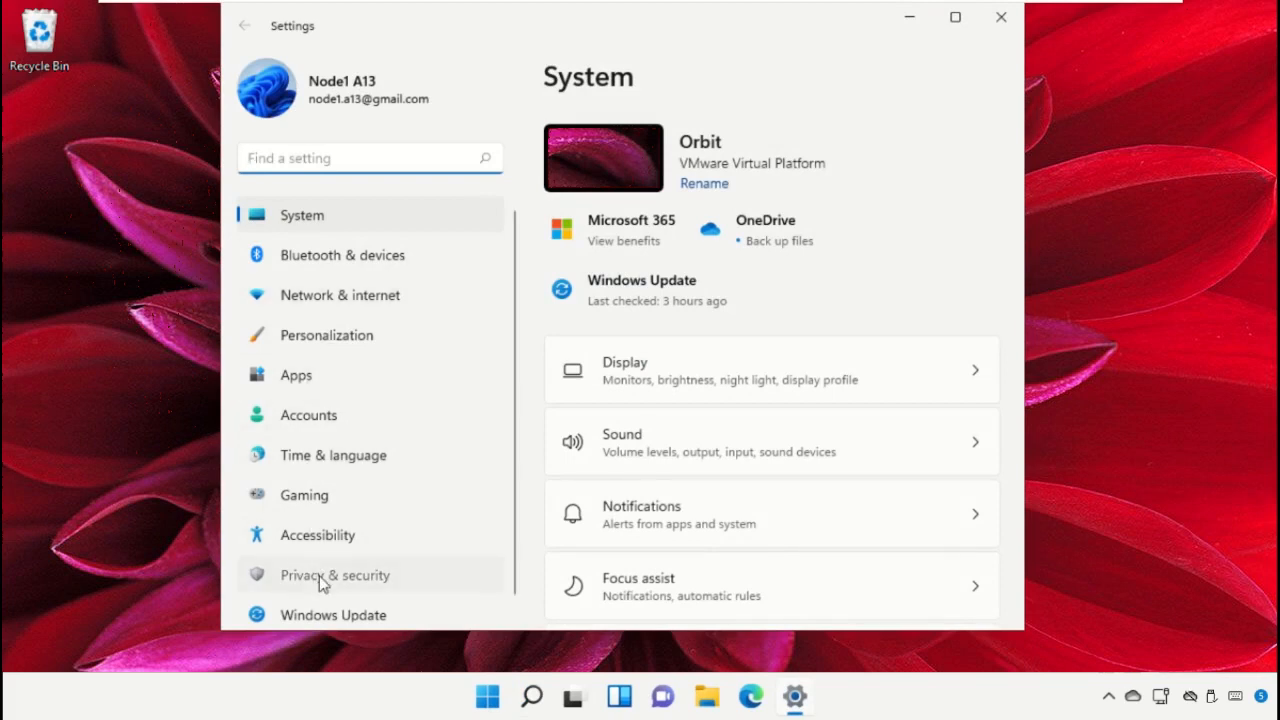
left_click(355, 580)
scroll(726, 486, "down", 3)
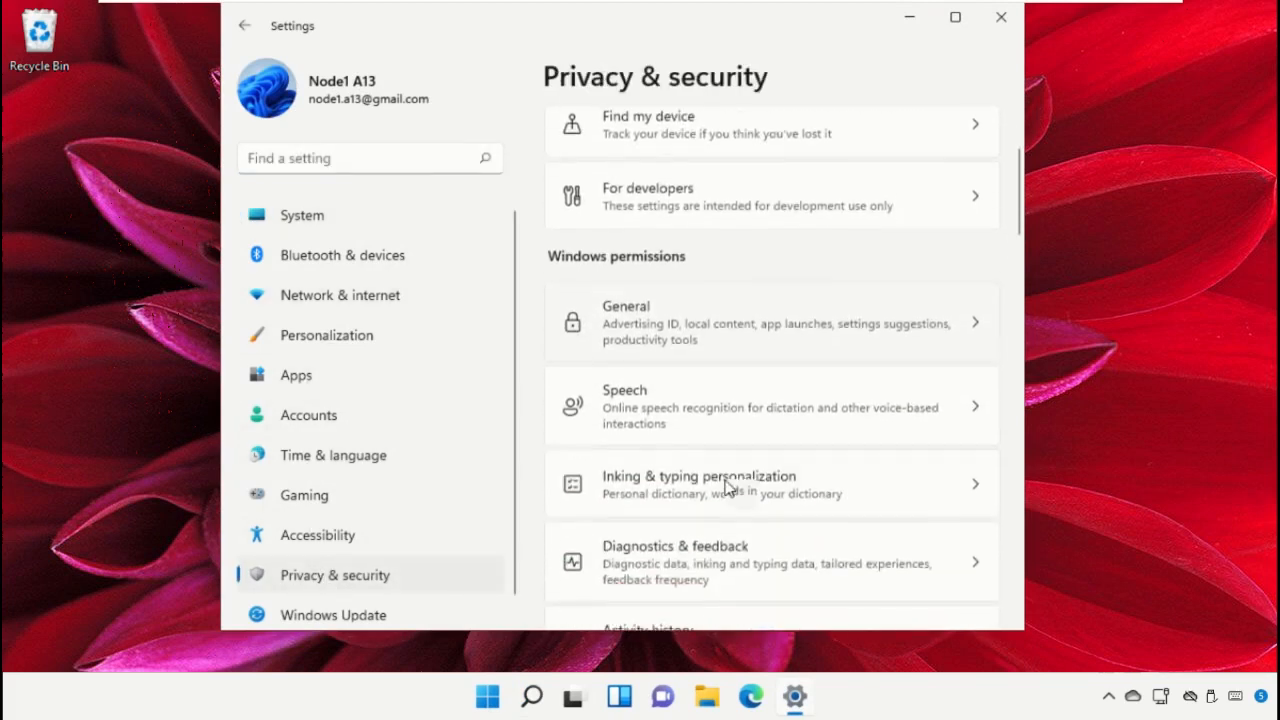
On the Speech page, turn Online speech recognition on and back off, and return to Privacy & security
left_click(757, 345)
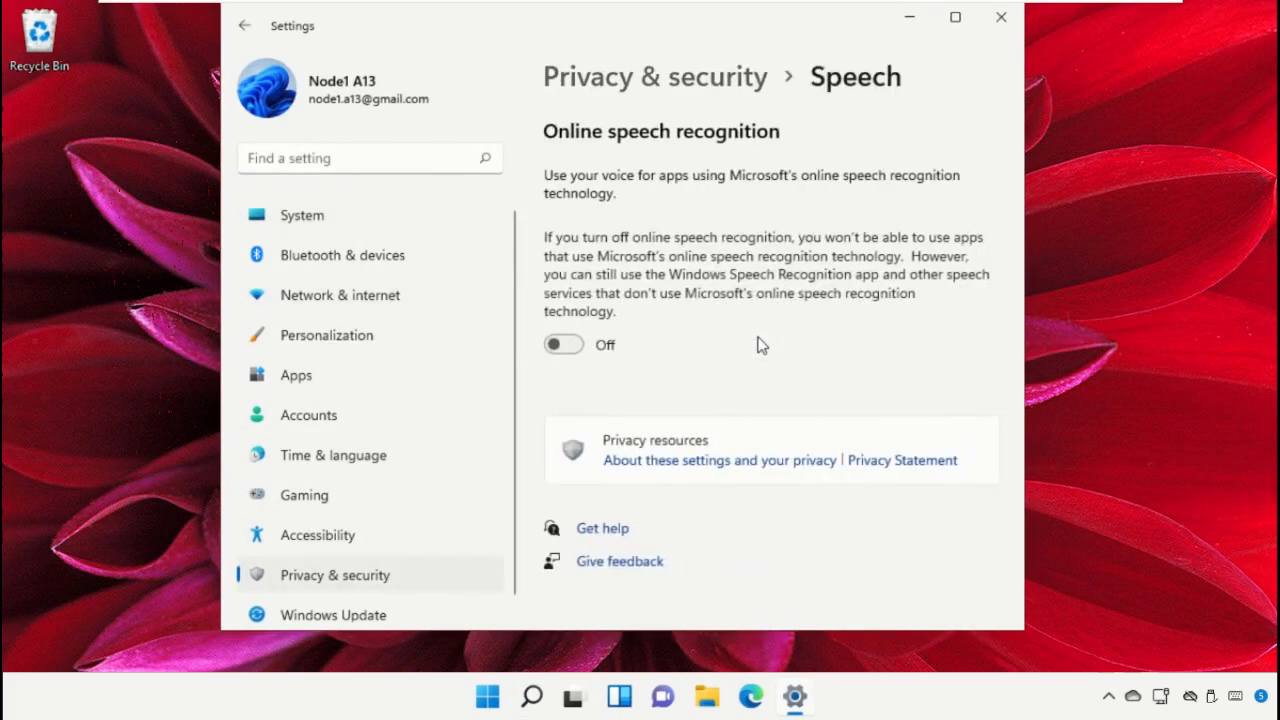
left_click(585, 348)
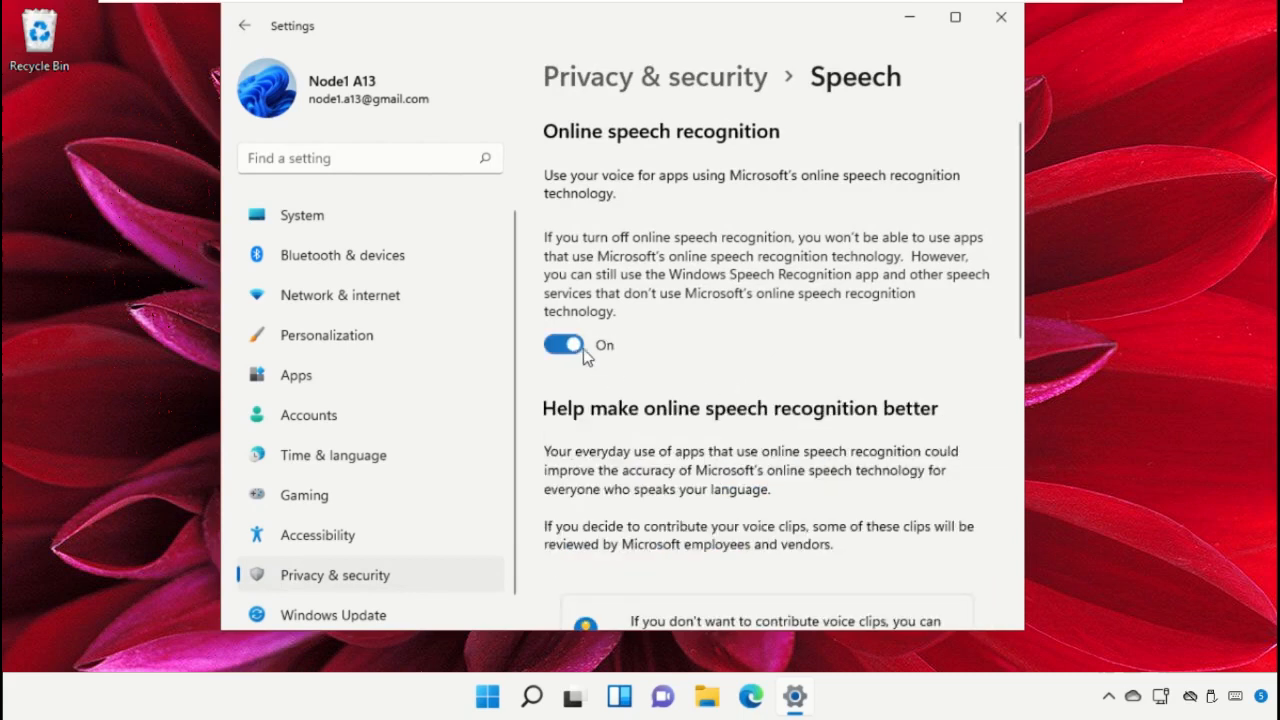
left_click(581, 350)
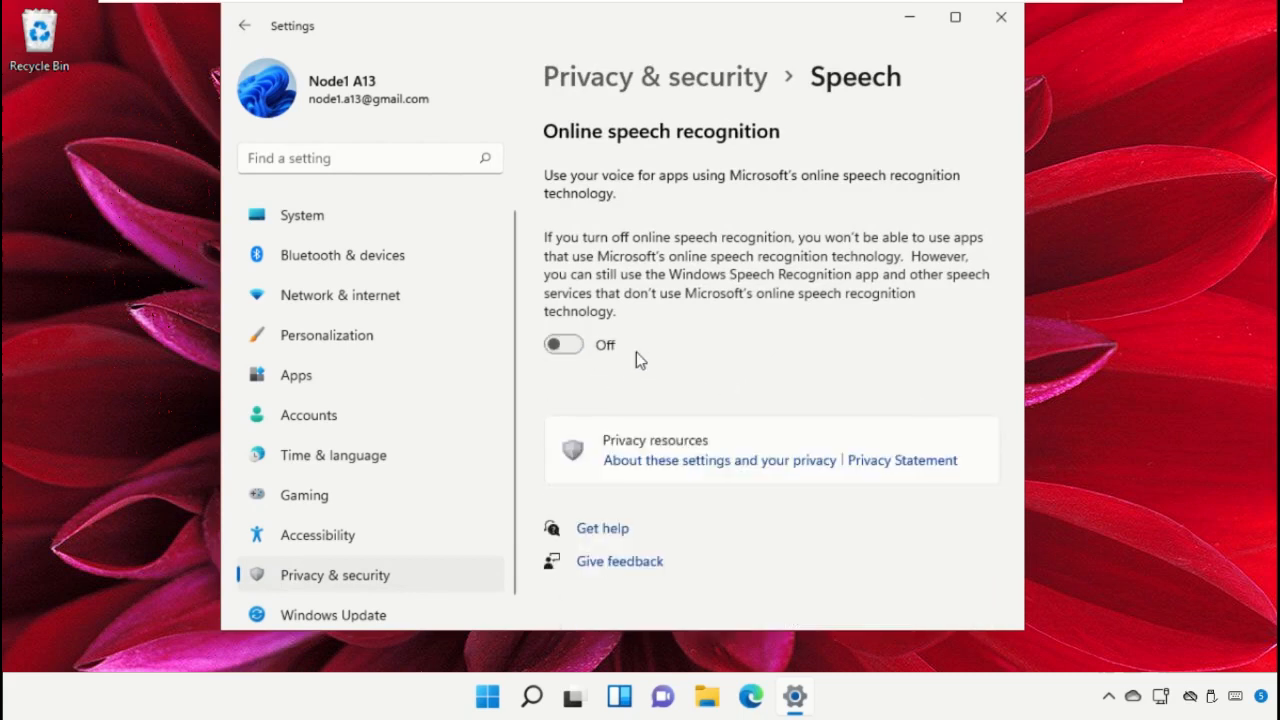
left_click(600, 80)
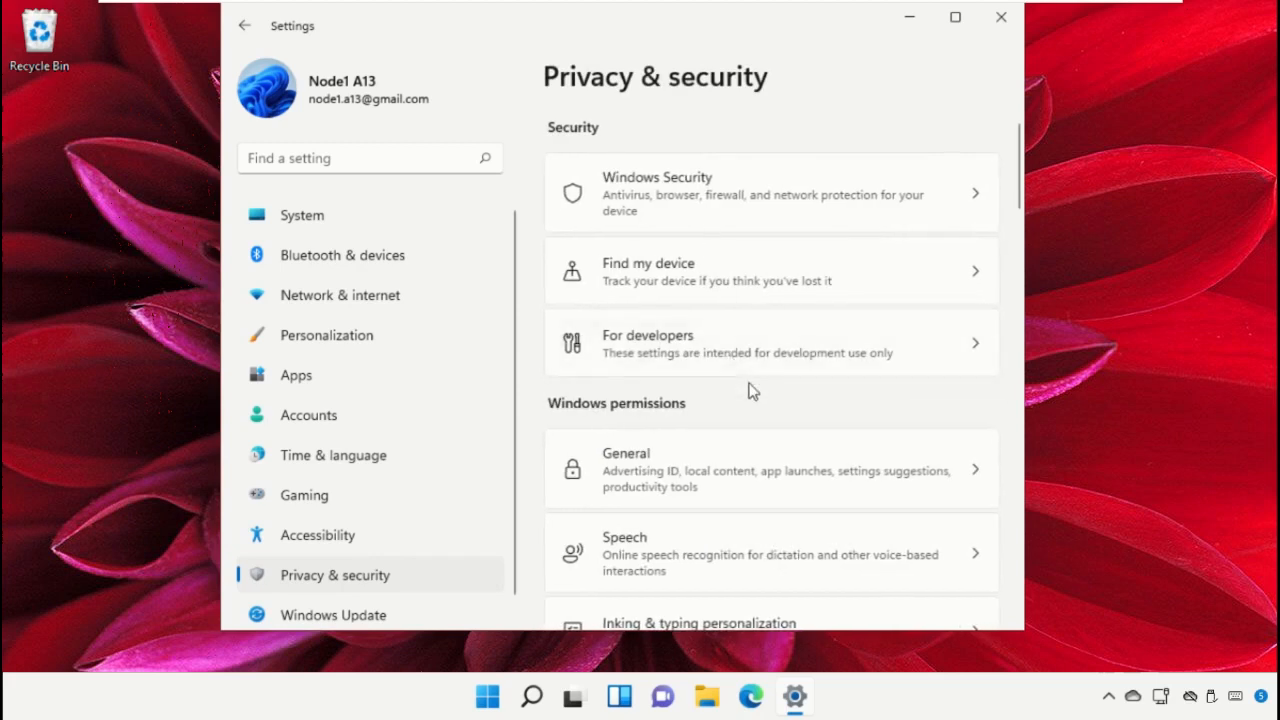
Turn off the Personal inking and typing dictionary under Inking & typing personalization and return to Privacy & security
scroll(753, 391, "down", 3)
left_click(753, 388)
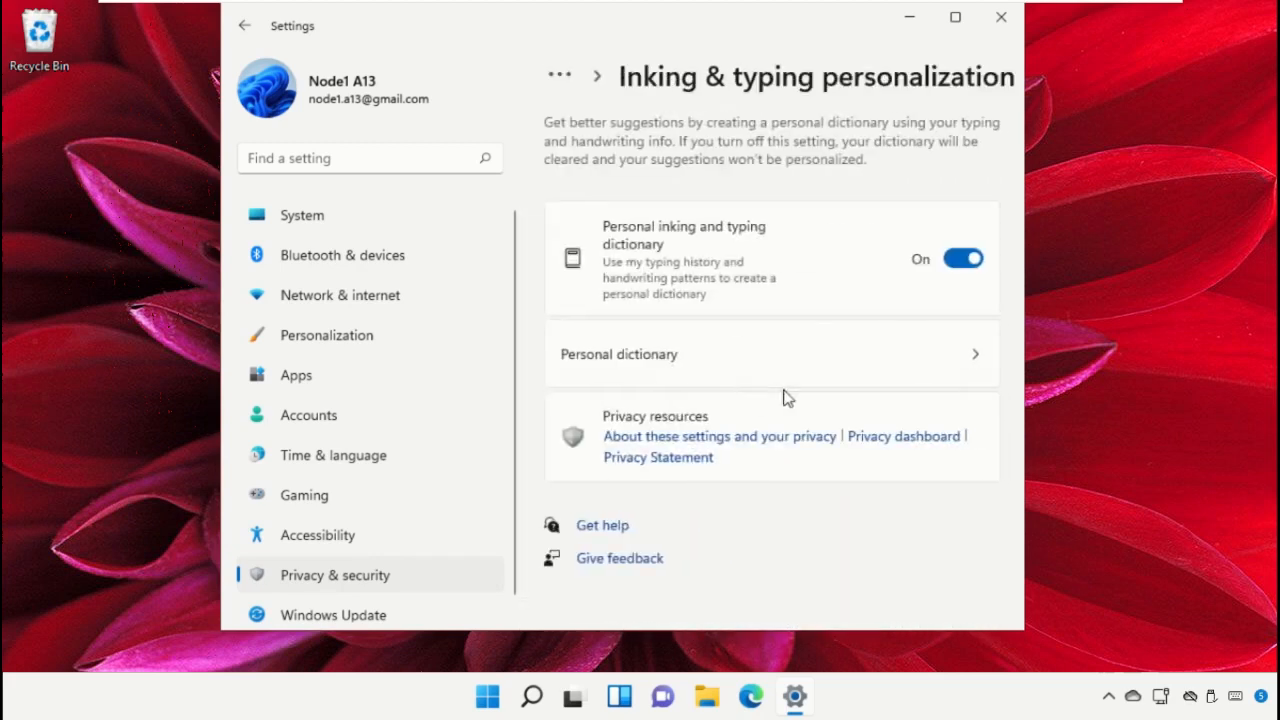
left_click(970, 261)
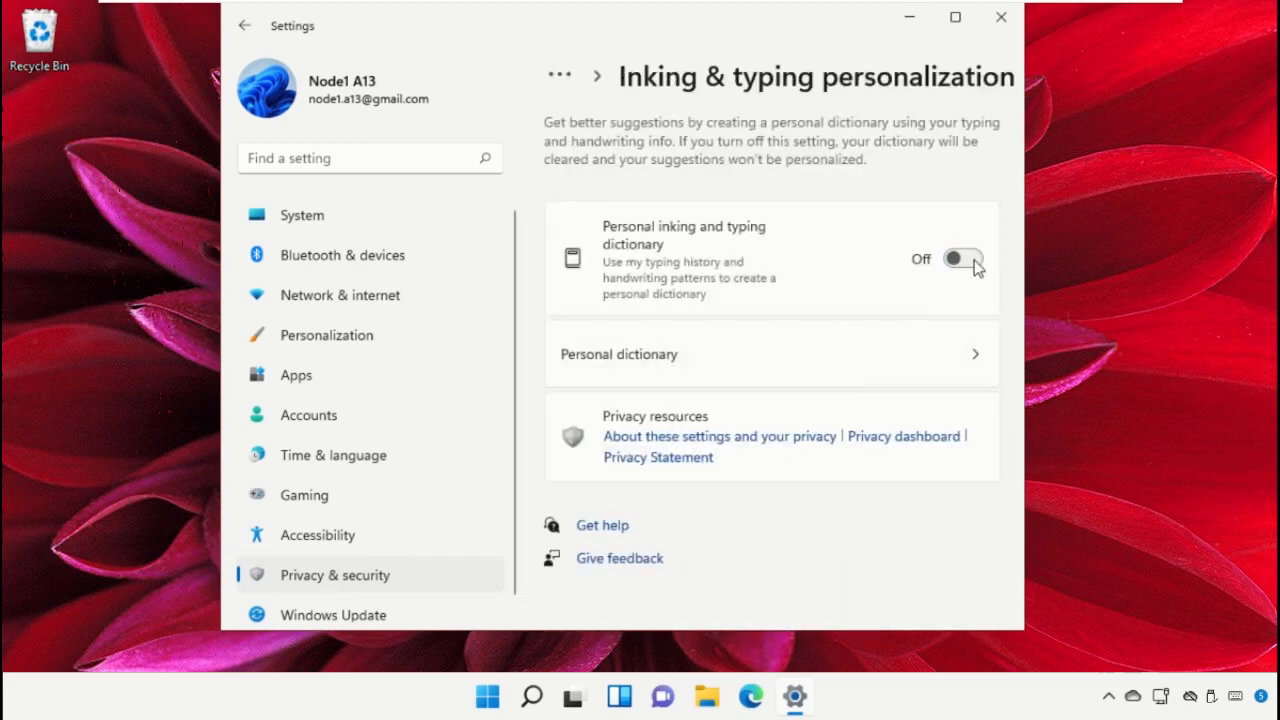
left_click(568, 82)
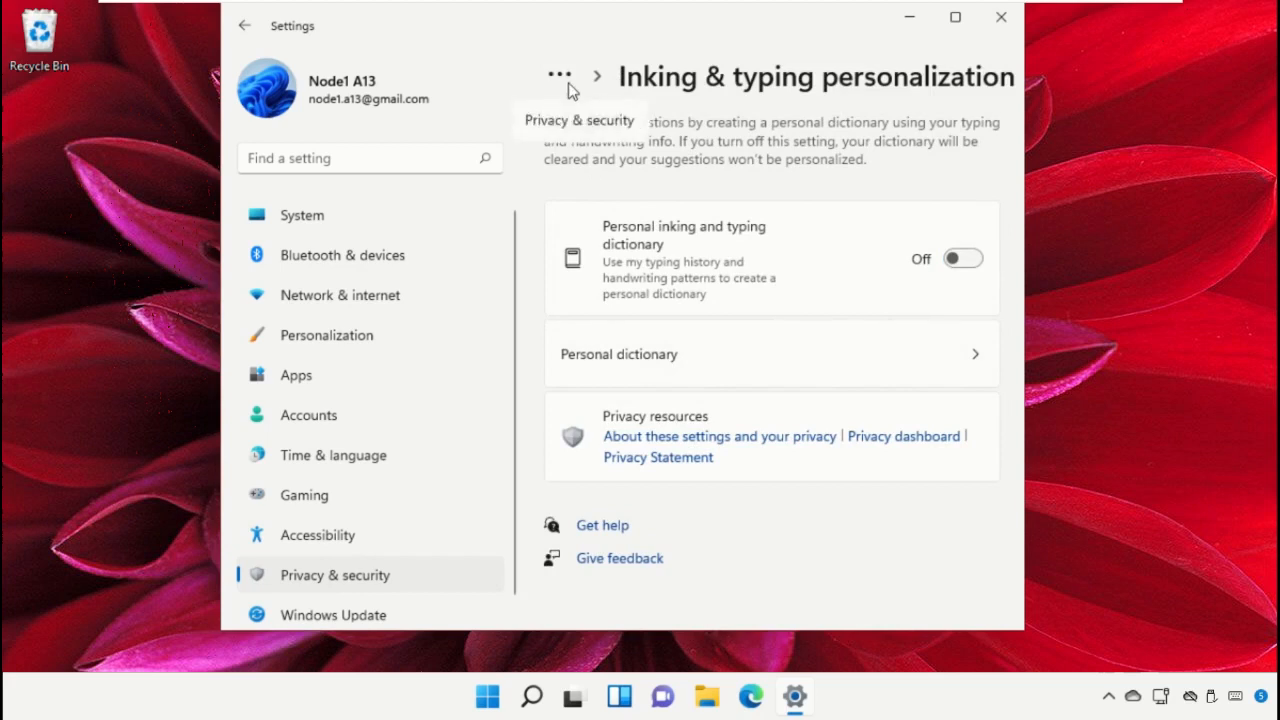
left_click(574, 122)
In Diagnostics & feedback, turn off Send optional diagnostic data and Tailored experiences
scroll(757, 420, "down", 5)
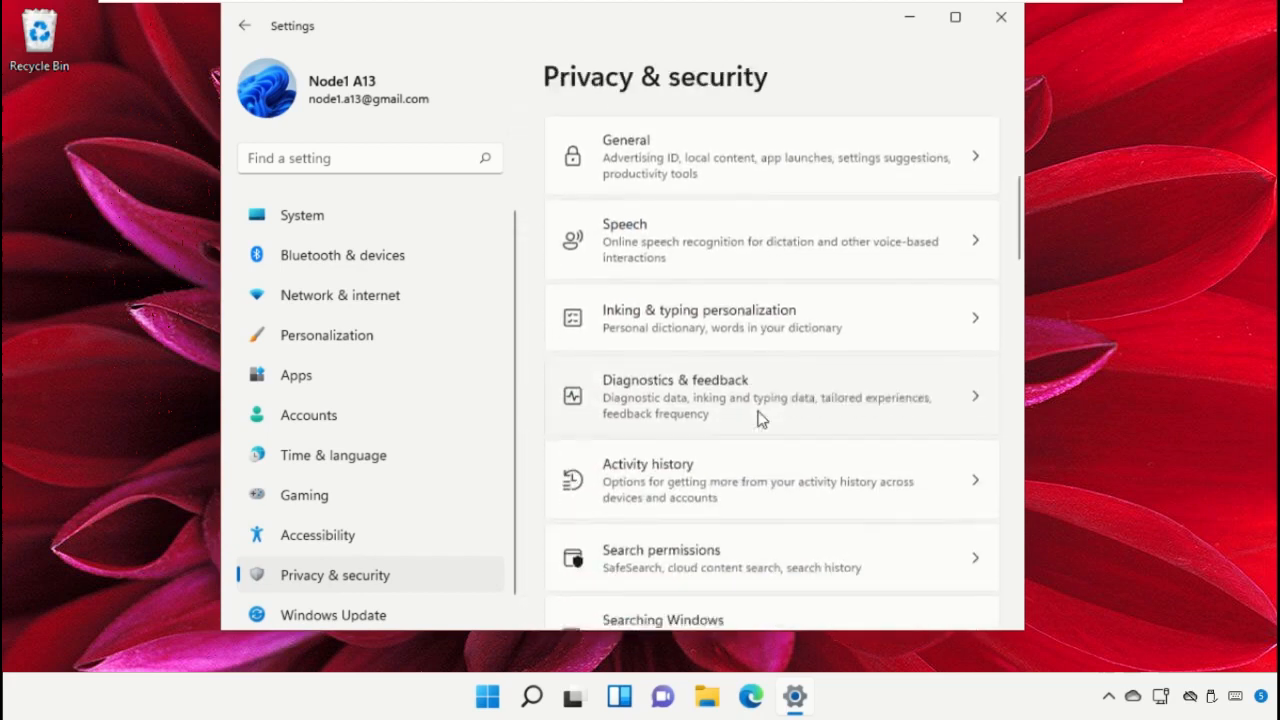
left_click(755, 343)
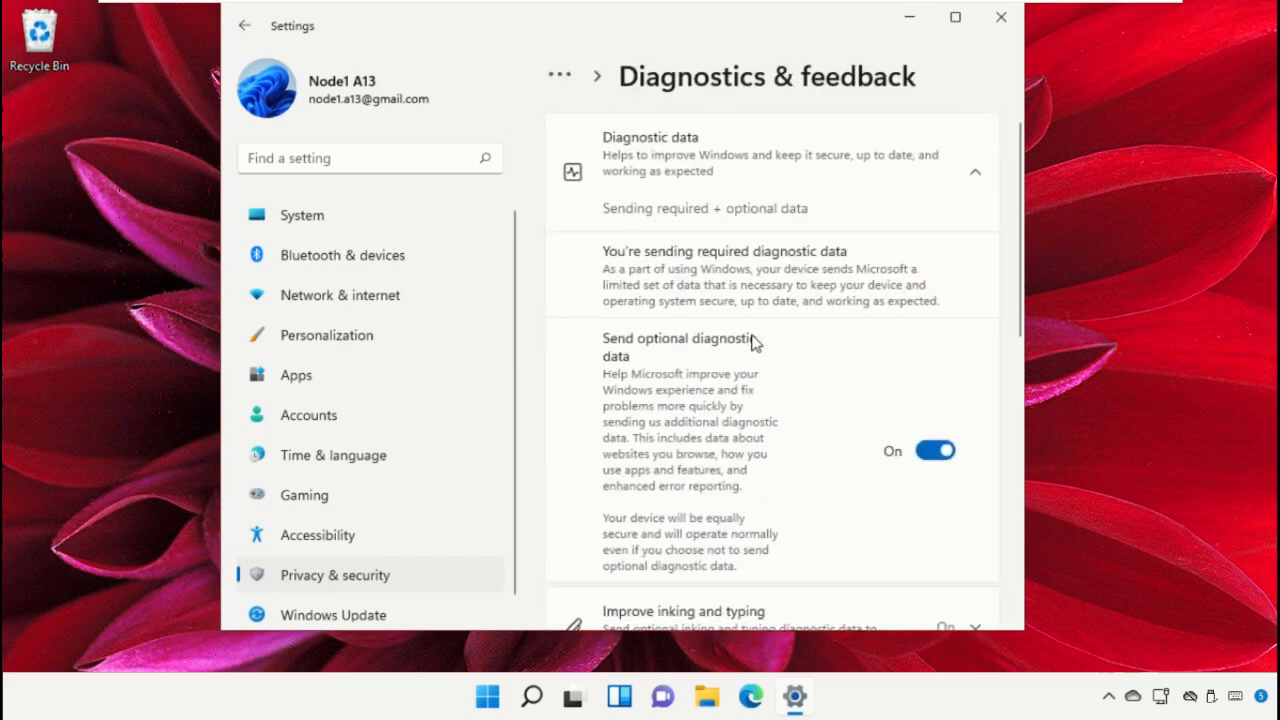
scroll(816, 446, "down", 1)
left_click(934, 372)
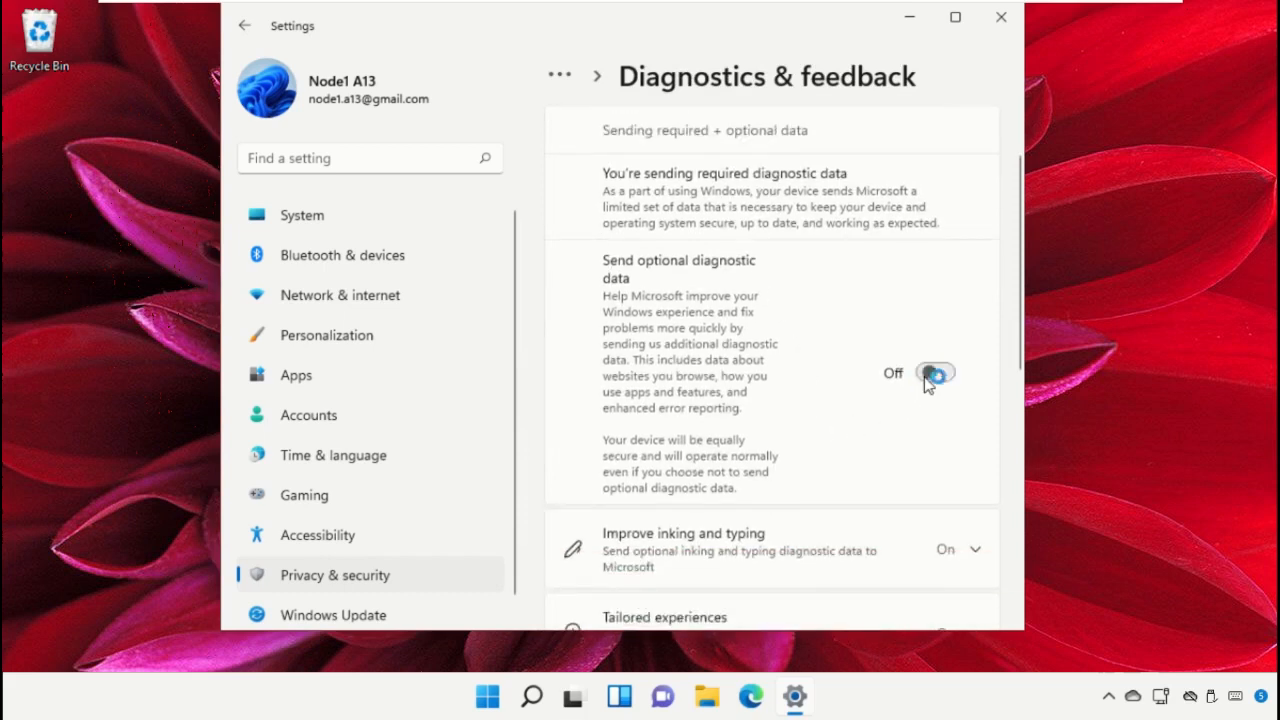
scroll(828, 381, "down", 3)
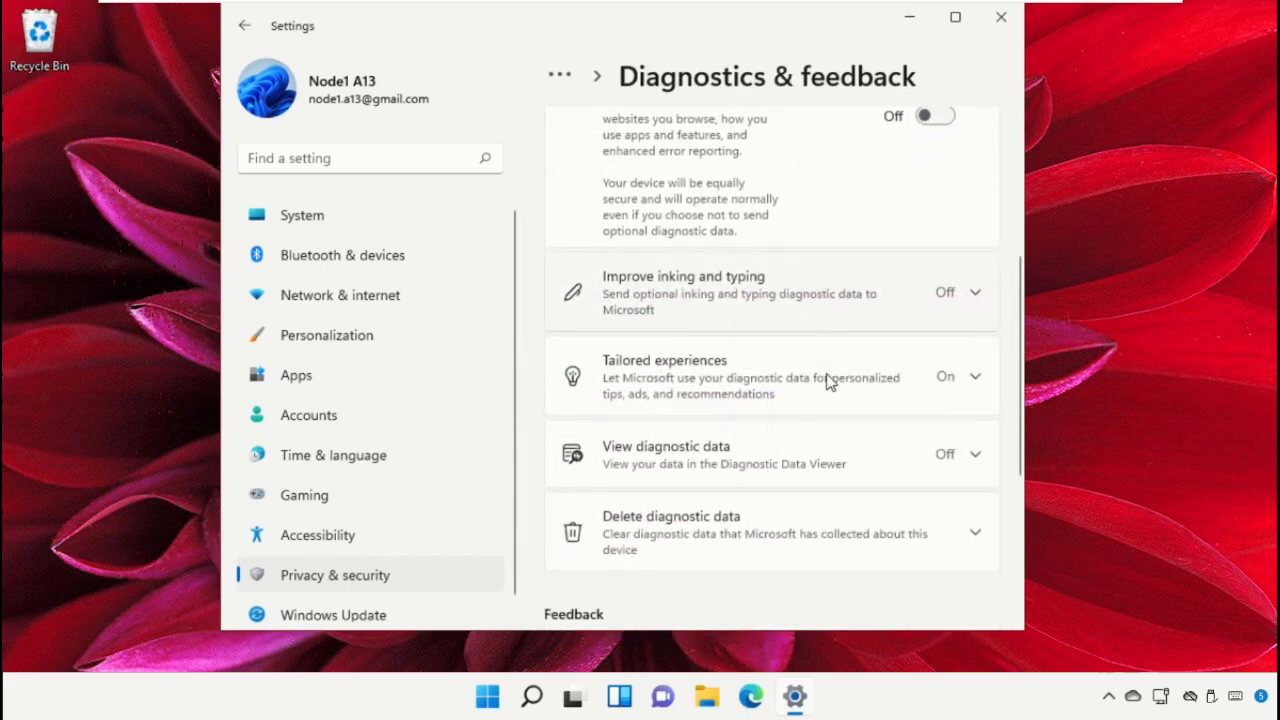
left_click(953, 379)
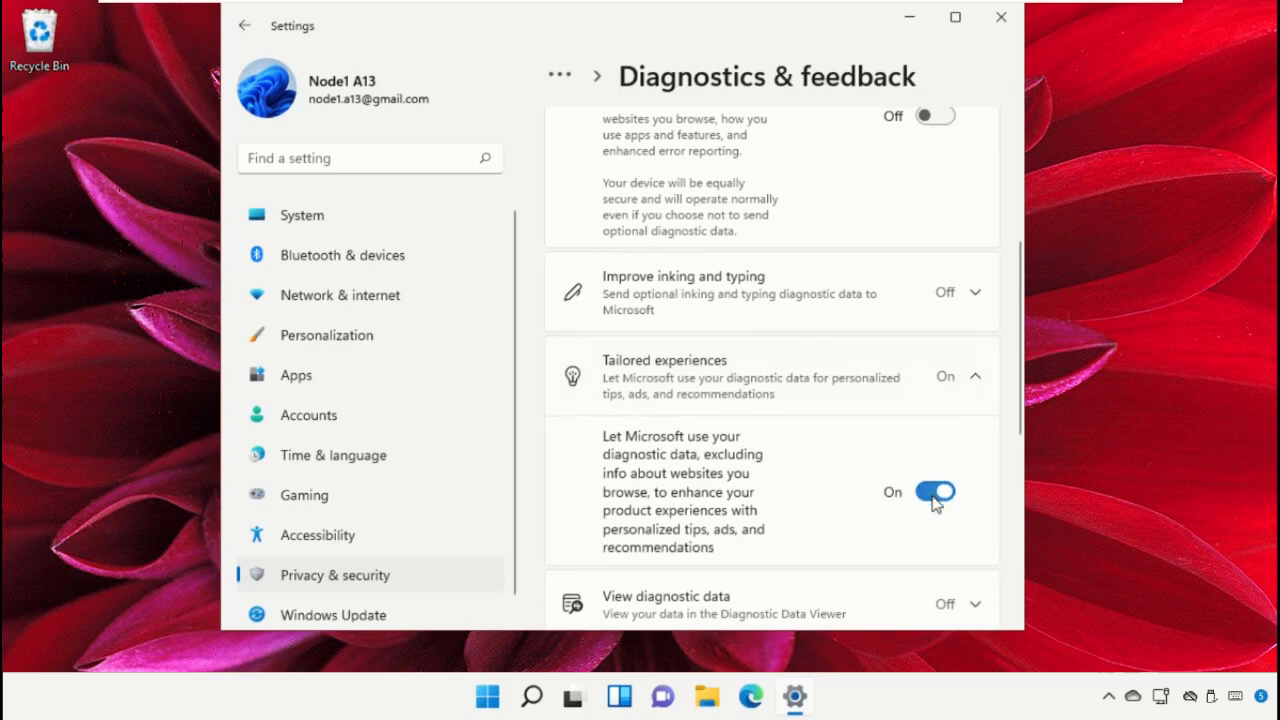
left_click(934, 491)
Expand View diagnostic data, turn the Diagnostic Data Viewer on and back off, and collapse the section
scroll(818, 436, "down", 3)
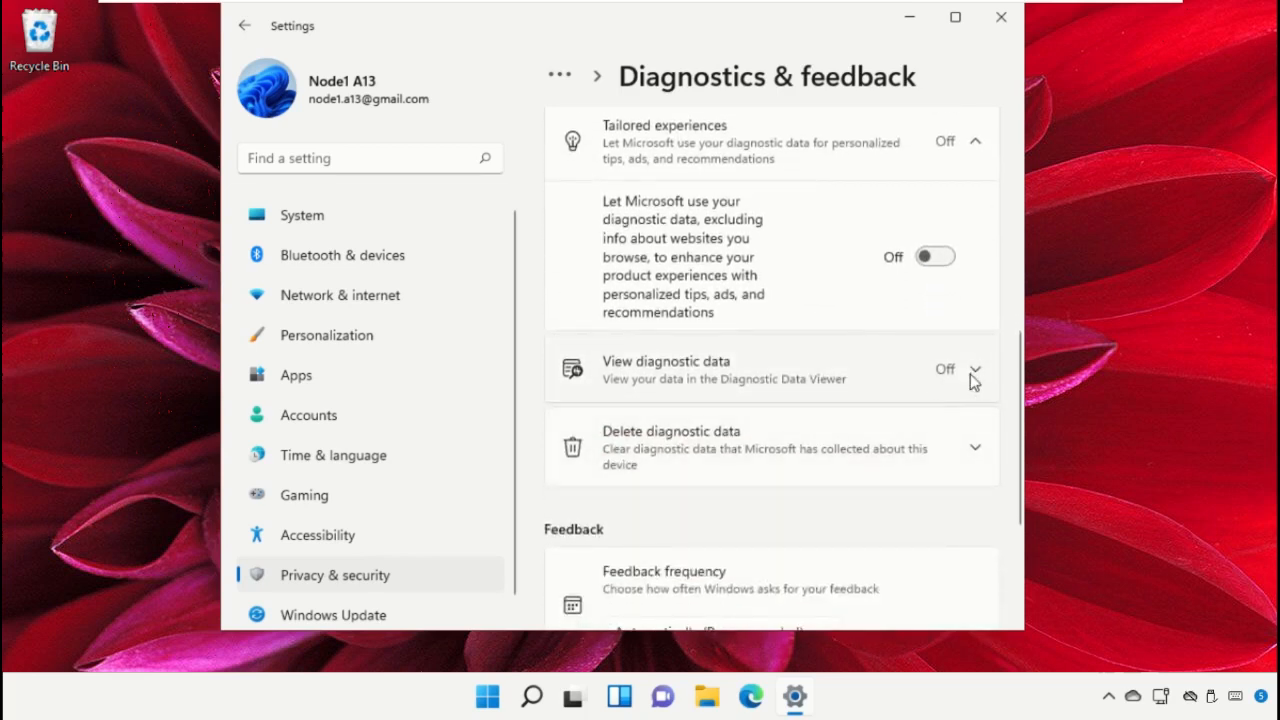
left_click(974, 372)
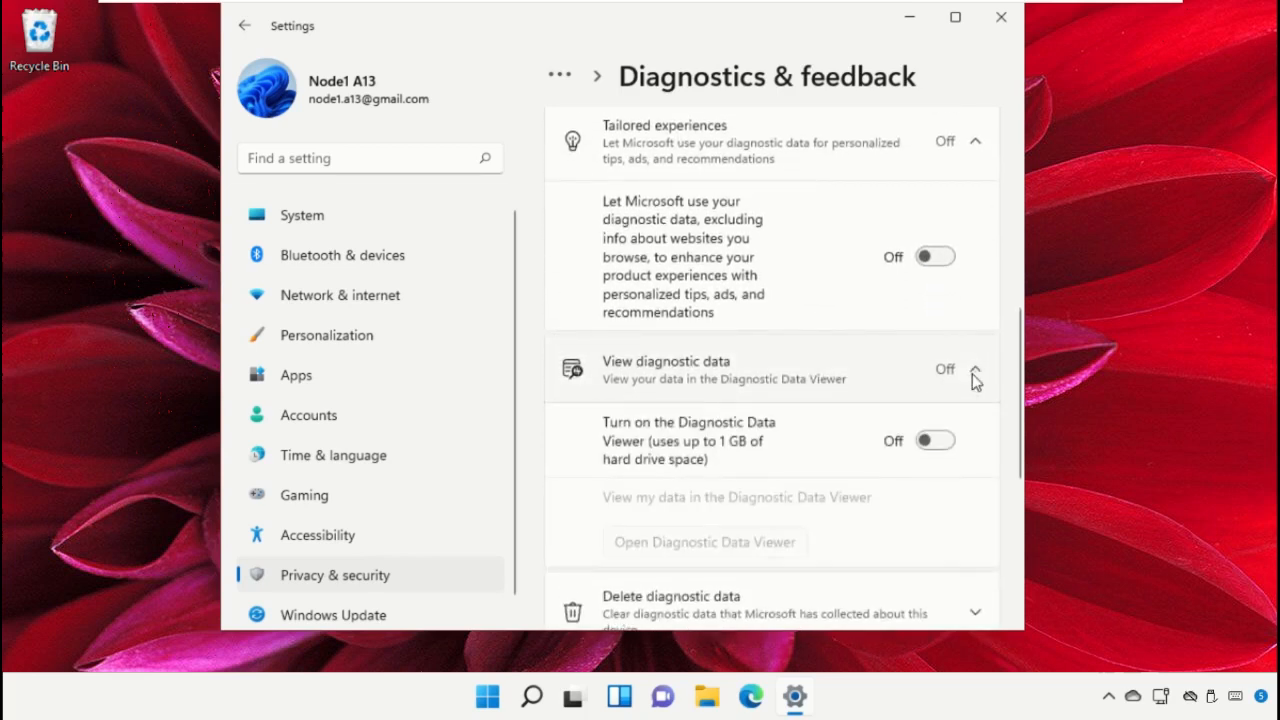
left_click(938, 442)
left_click(938, 442)
left_click(972, 374)
Expand Delete diagnostic data and delete the diagnostic data that Microsoft has collected about this device
scroll(812, 388, "down", 3)
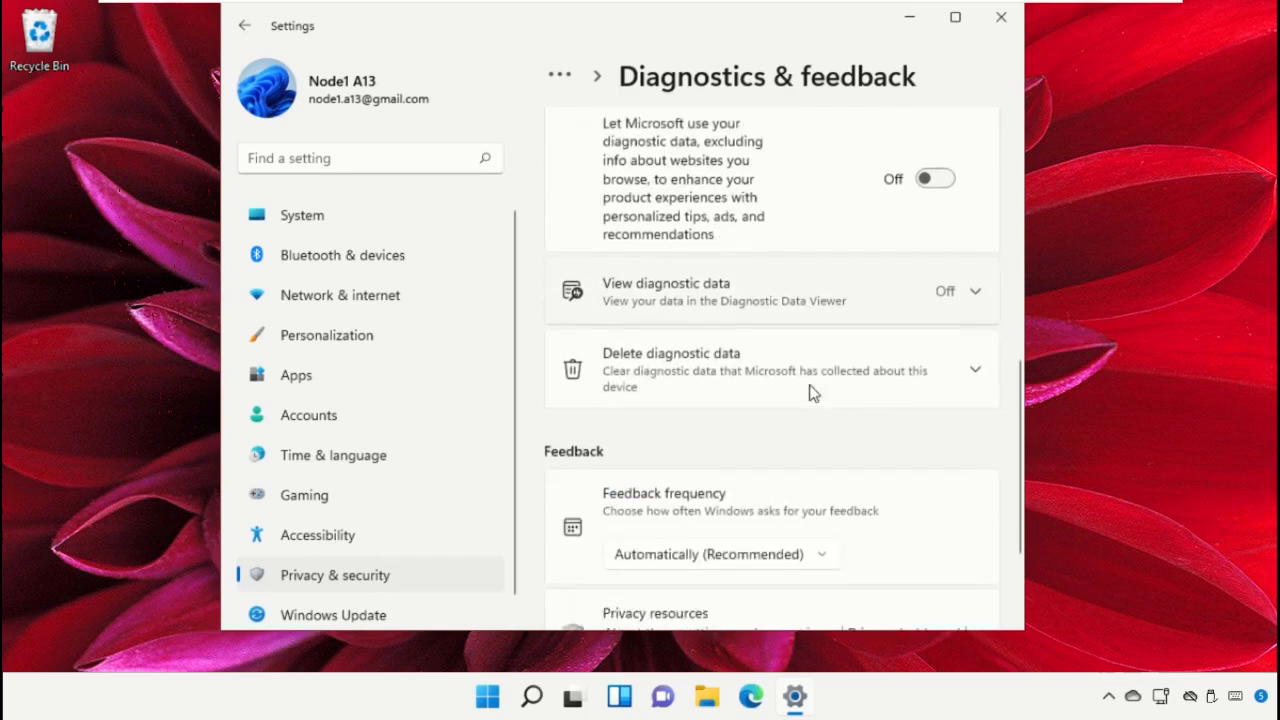
left_click(974, 298)
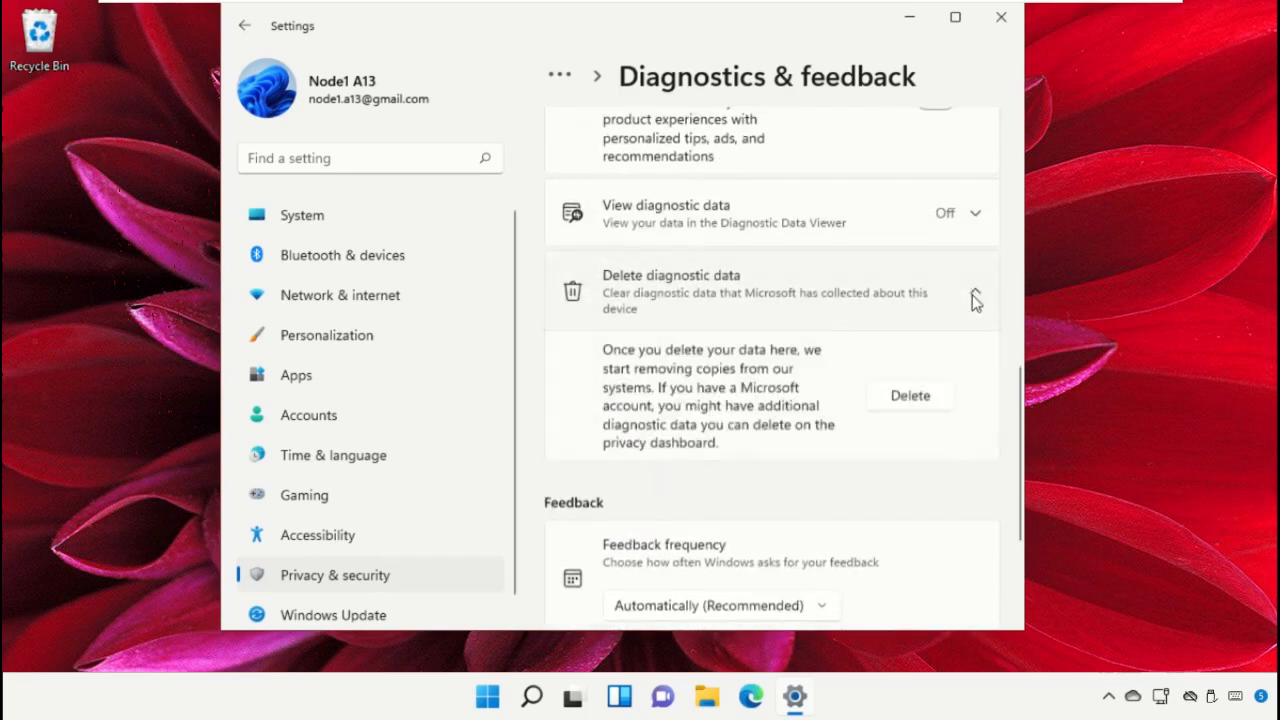
left_click(906, 398)
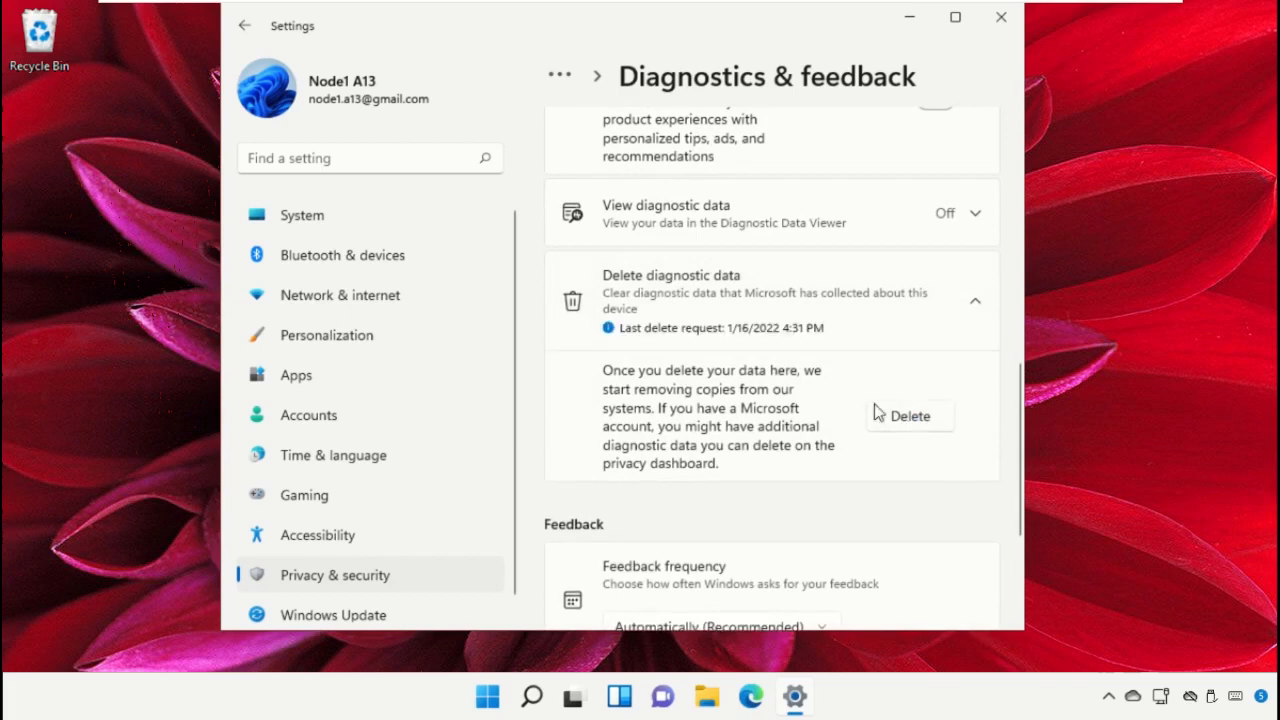
Collapse the Delete diagnostic data section, set Feedback frequency to Never, and close Settings
left_click(971, 303)
scroll(808, 371, "down", 3)
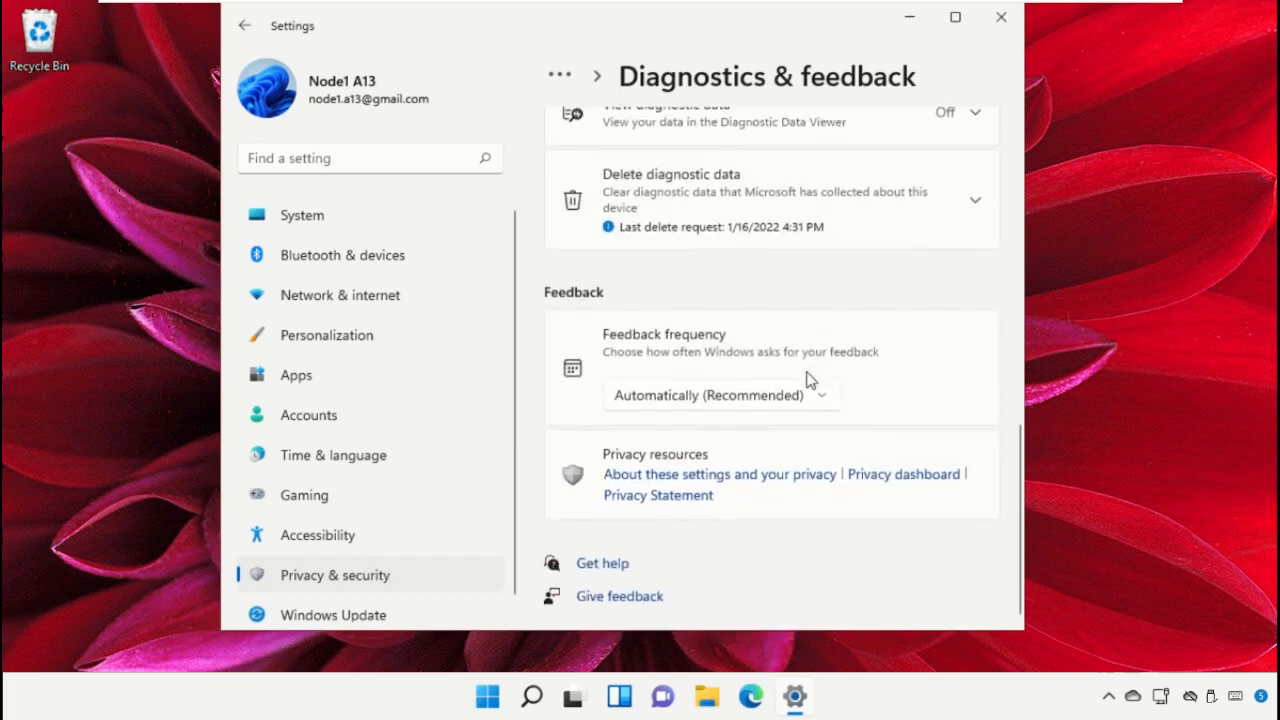
left_click(797, 396)
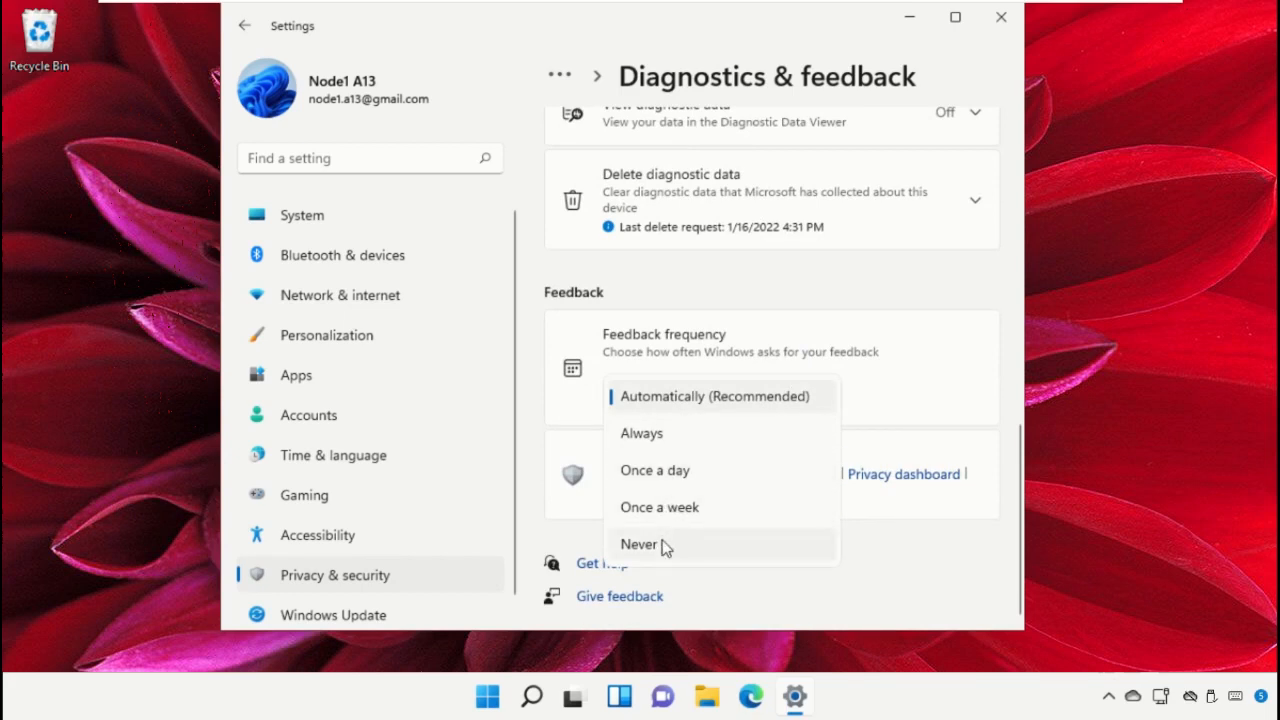
left_click(640, 544)
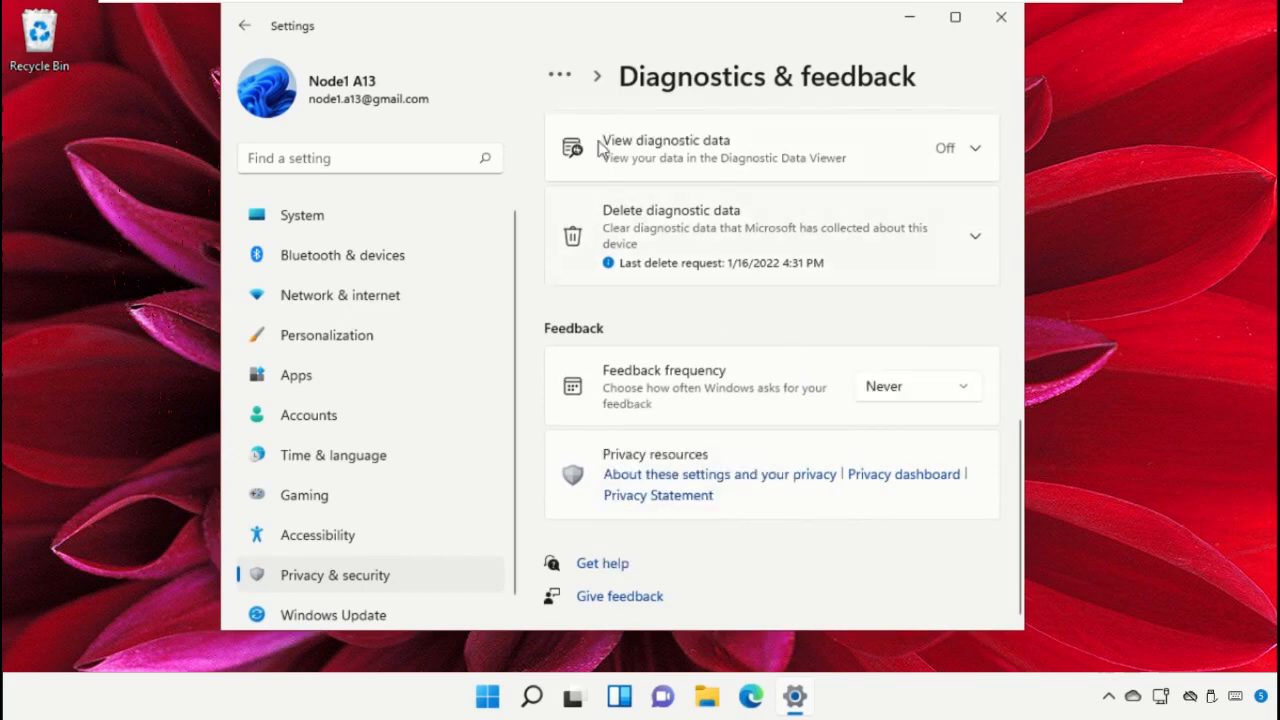
left_click(562, 78)
left_click(578, 124)
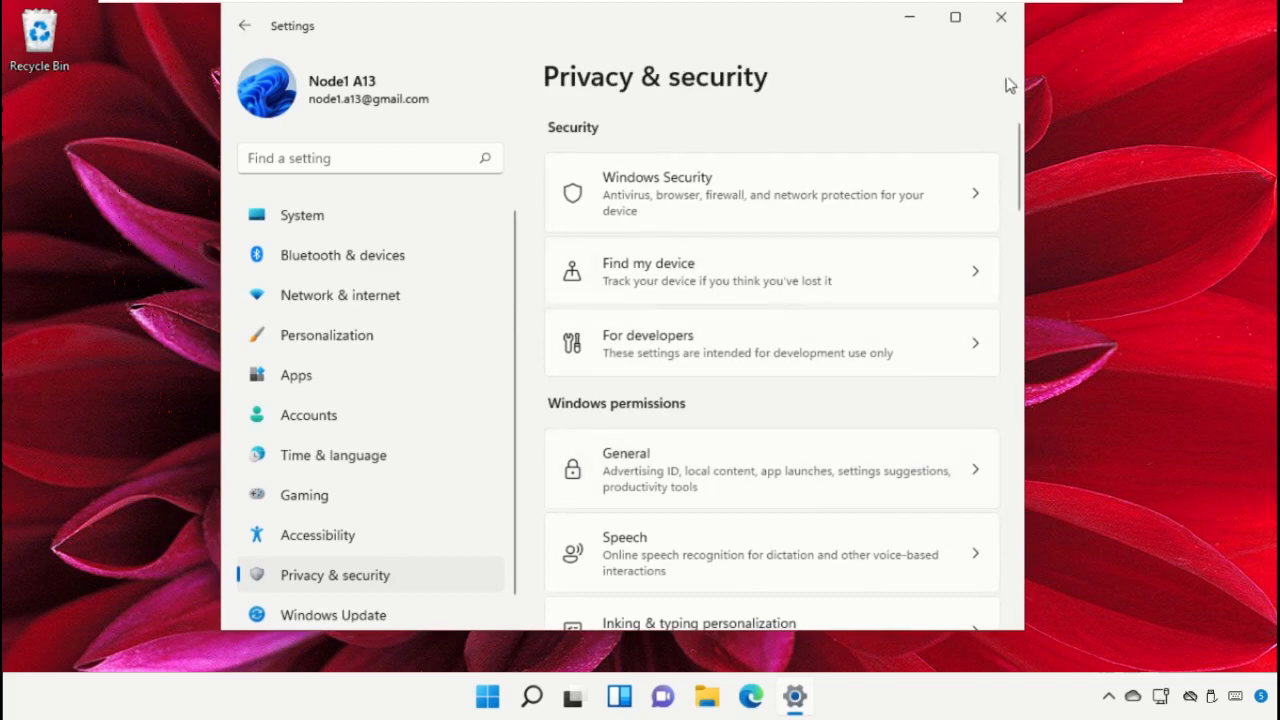
left_click(1001, 17)
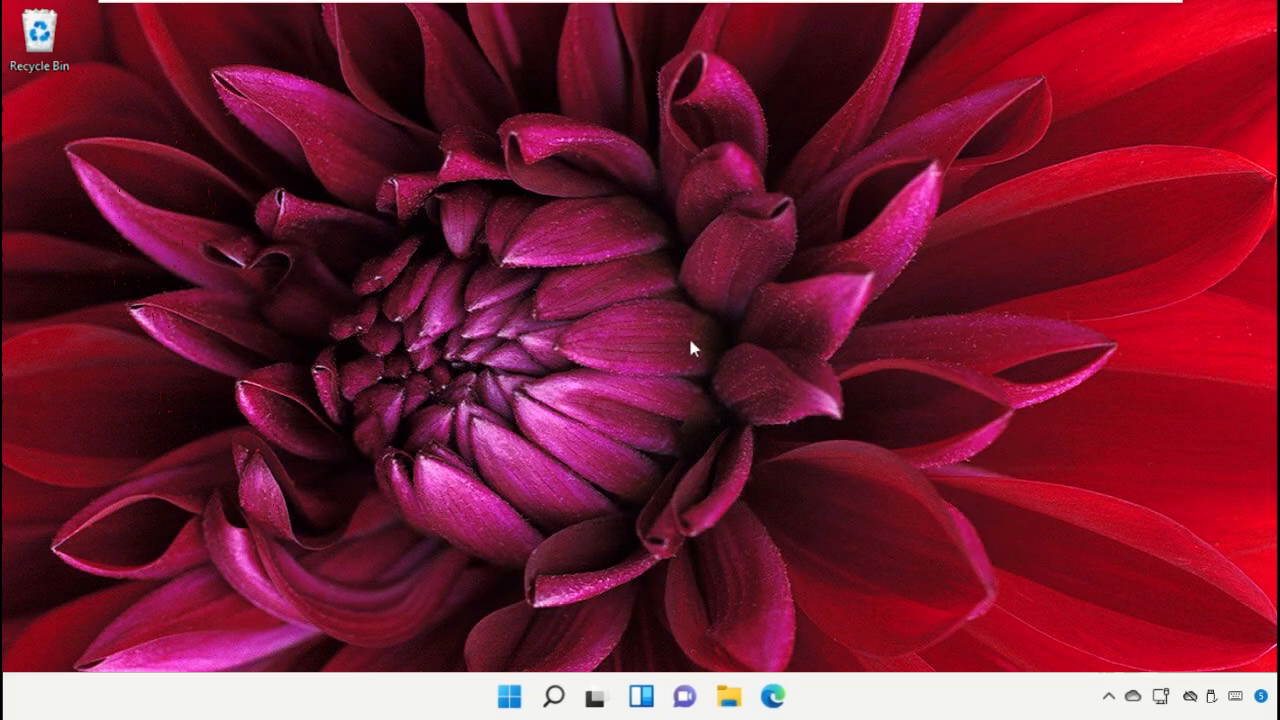
Open Powercfg.cpl and set the Balanced plan to Never turn off the display
left_click(553, 697)
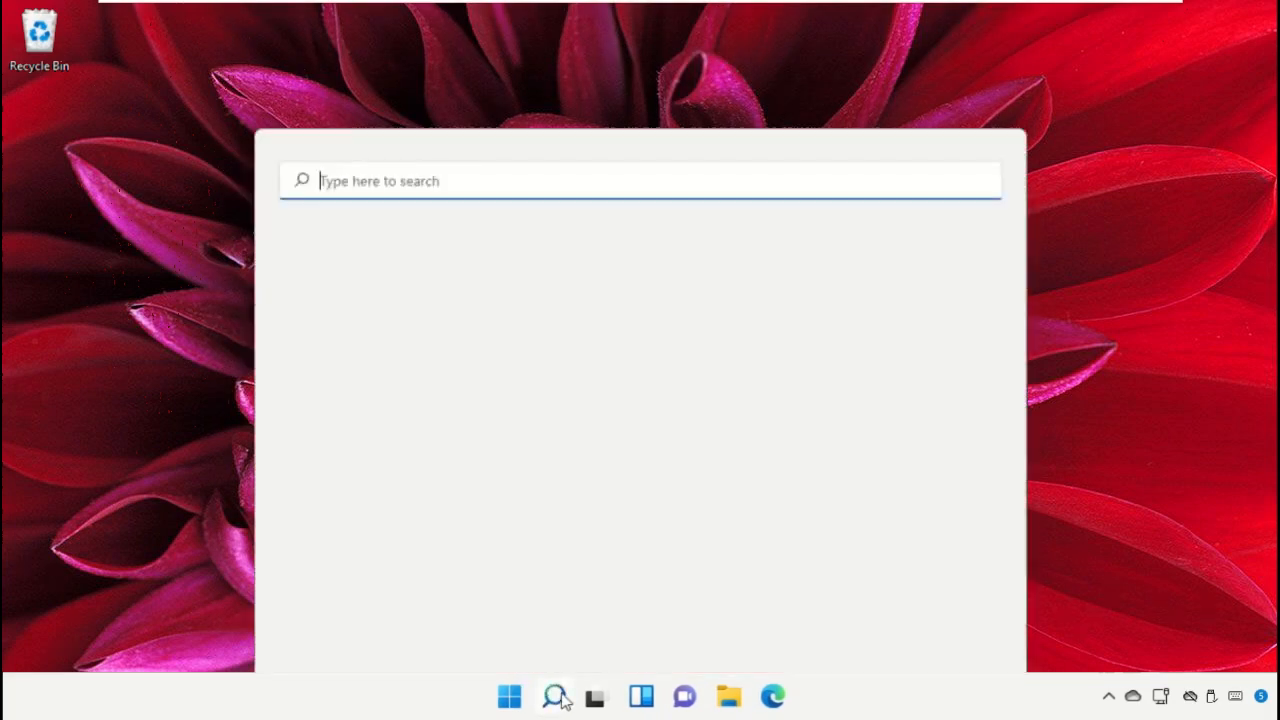
type("Powercfg.cpl")
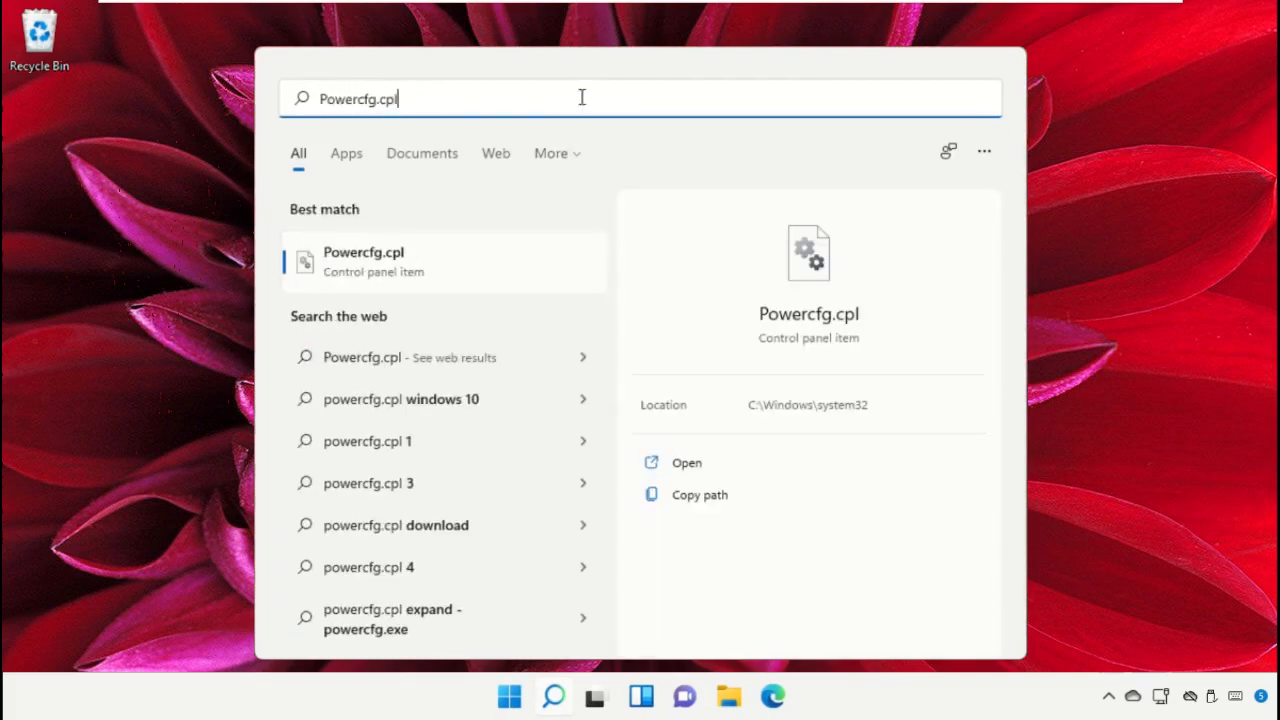
left_click(449, 274)
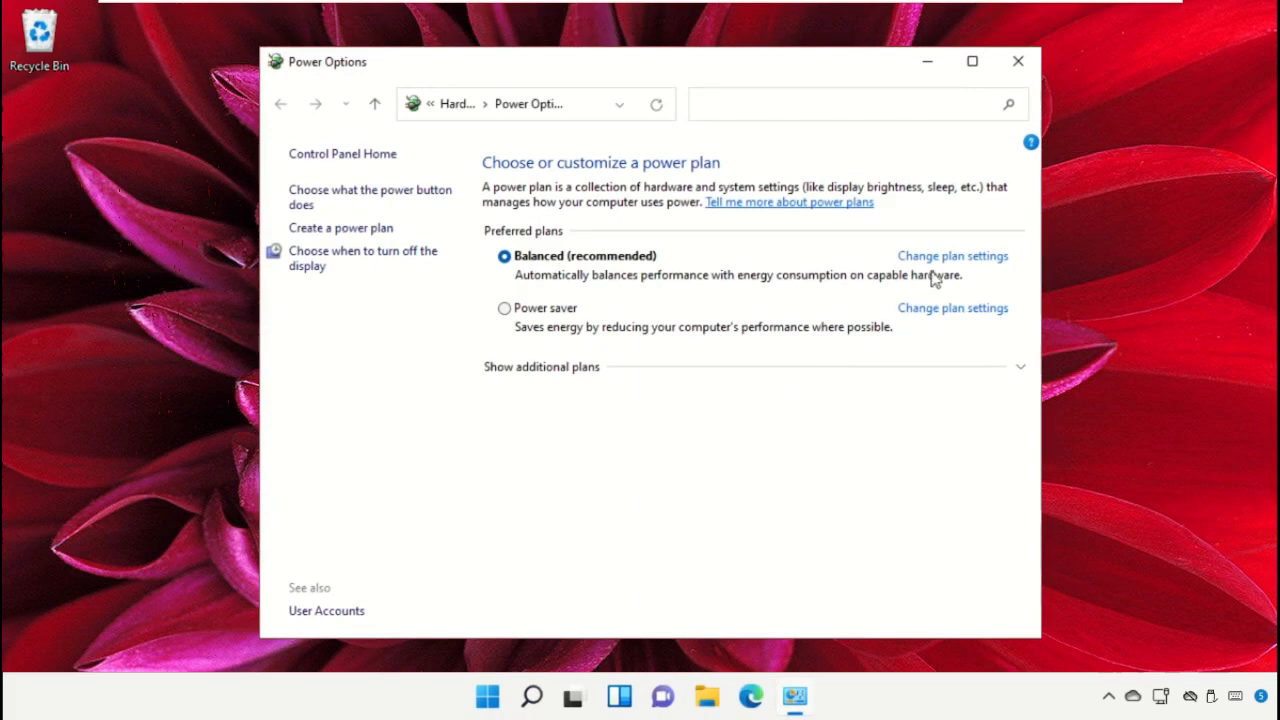
left_click(952, 257)
left_click(650, 238)
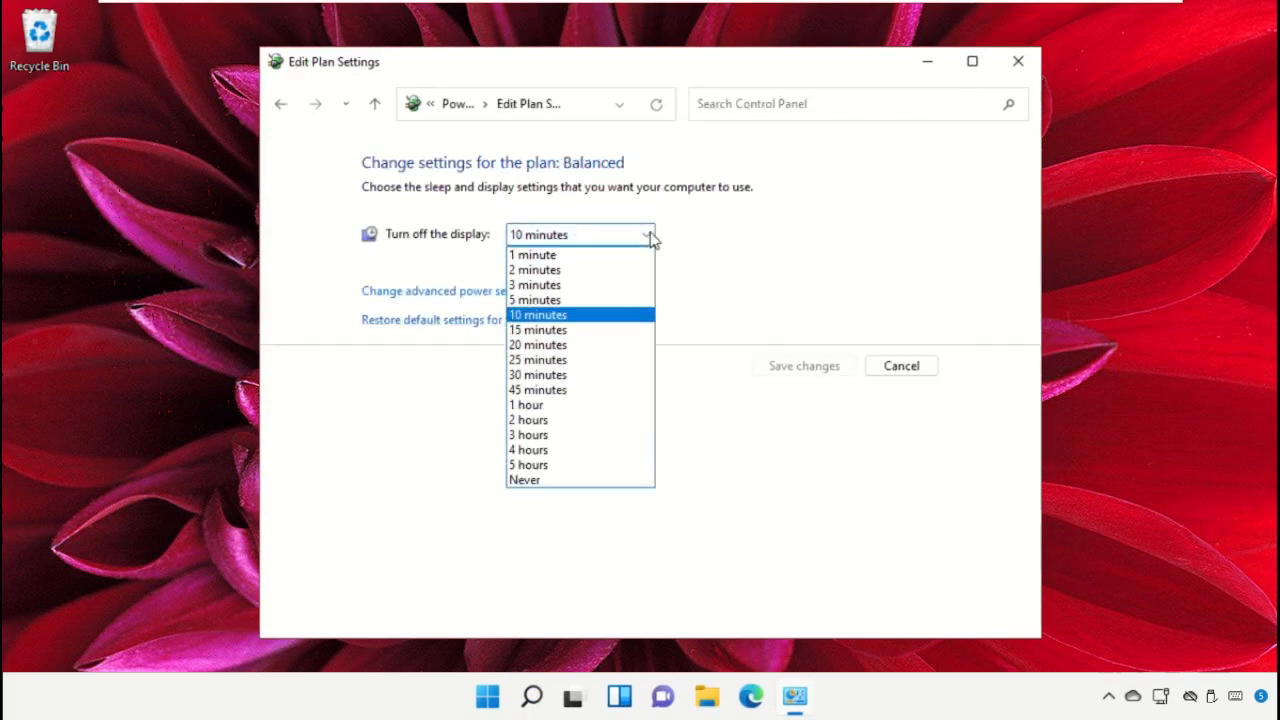
left_click(584, 487)
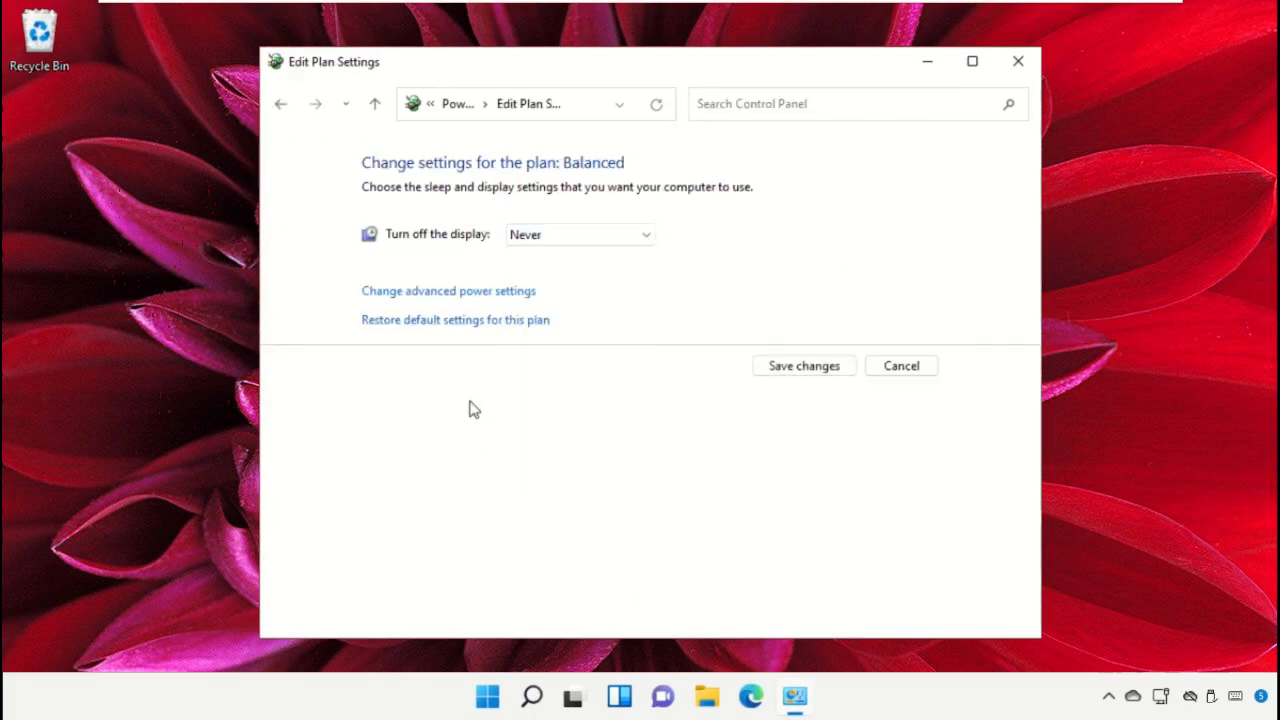
In the plan's advanced power settings, set Turn off hard disk after to 0 minutes, then save the plan changes and close Power Options
left_click(474, 291)
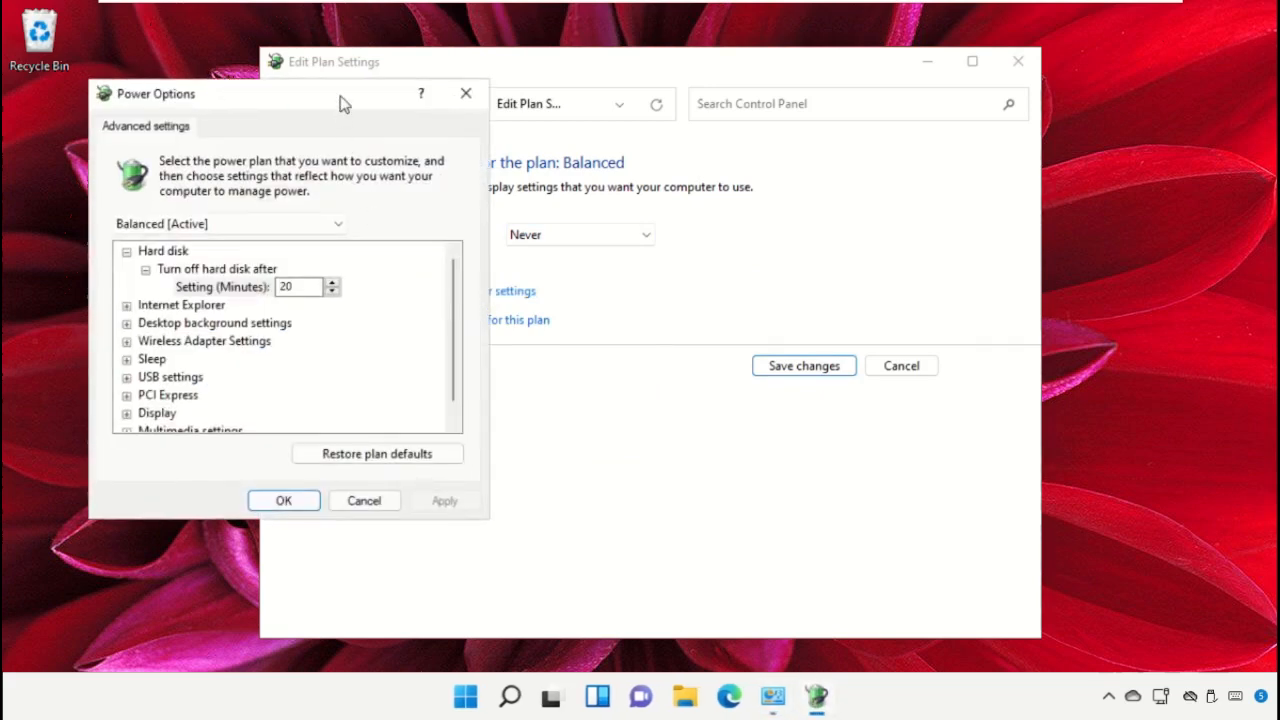
left_click_drag(343, 104, 668, 72)
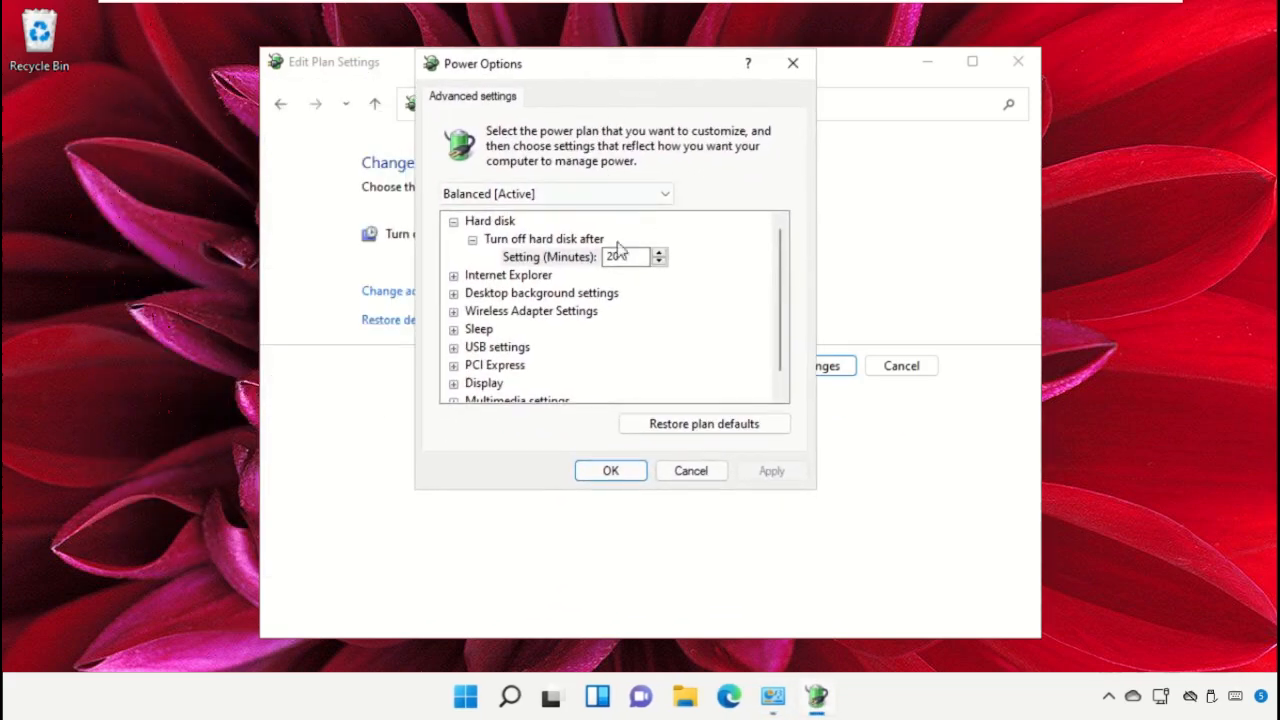
left_click_drag(624, 257, 604, 260)
key("BackSpace")
type("0")
left_click(472, 239)
left_click(453, 221)
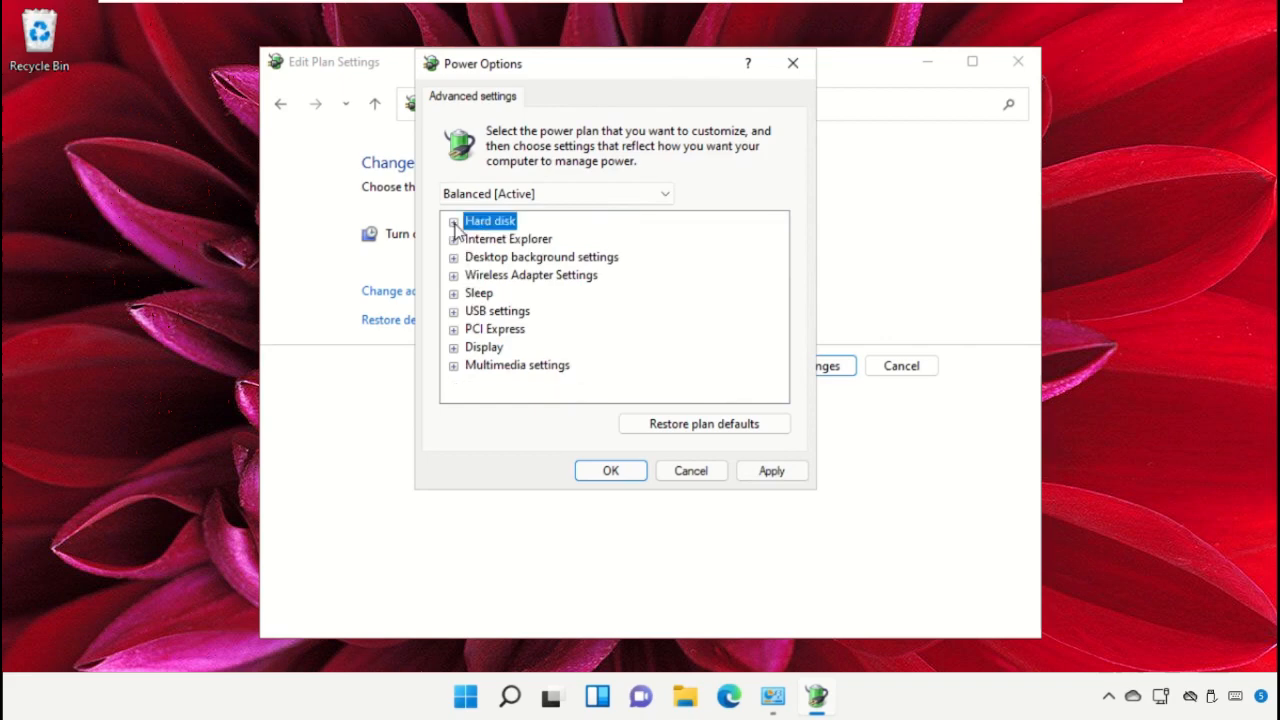
left_click(771, 470)
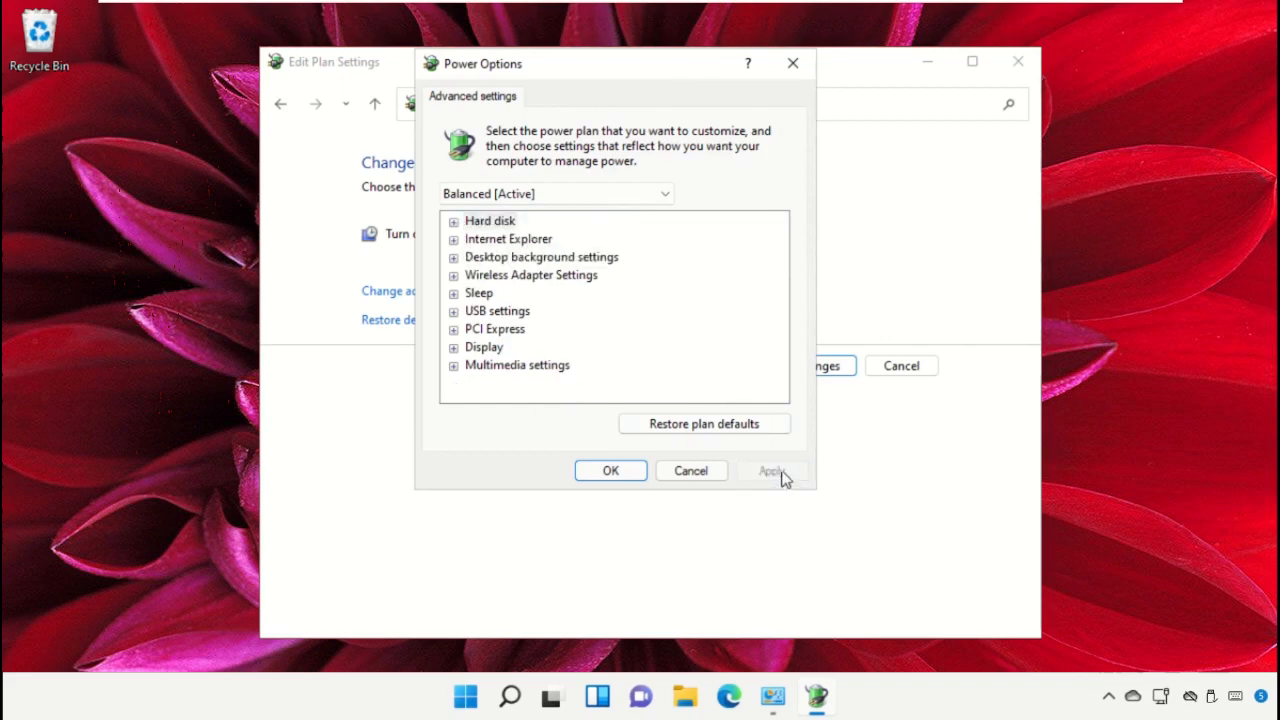
left_click(619, 473)
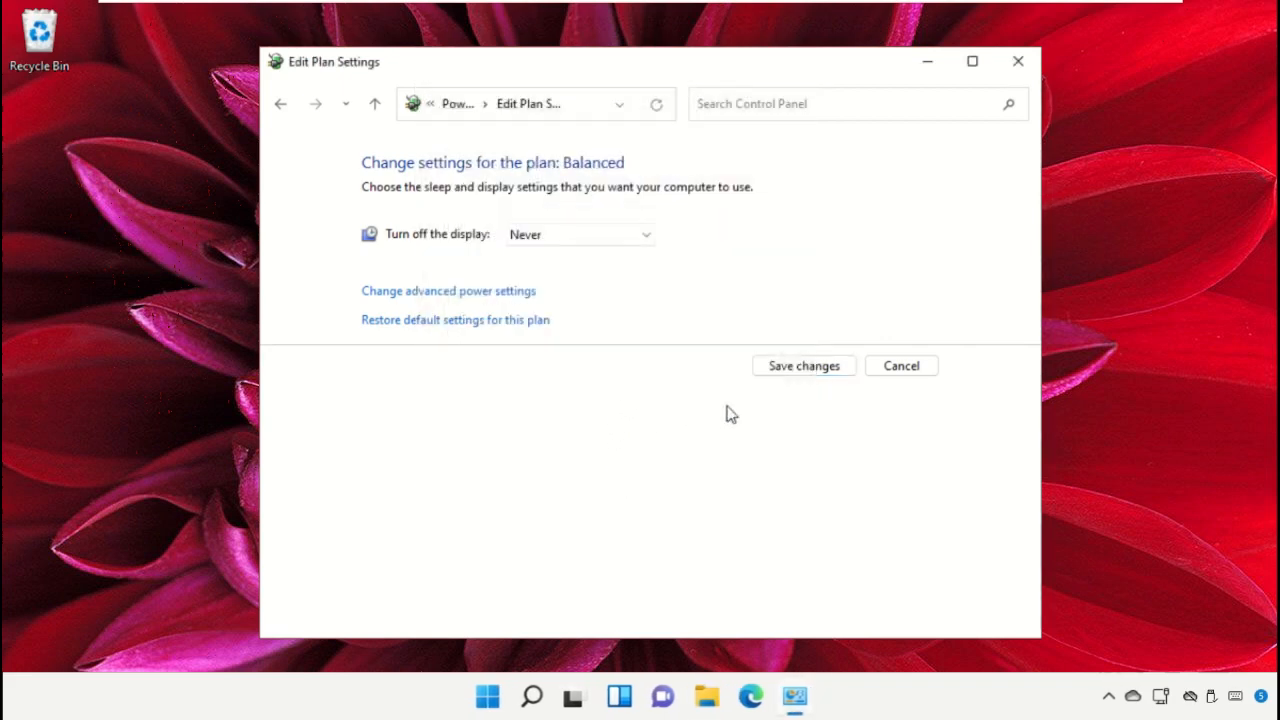
left_click(791, 378)
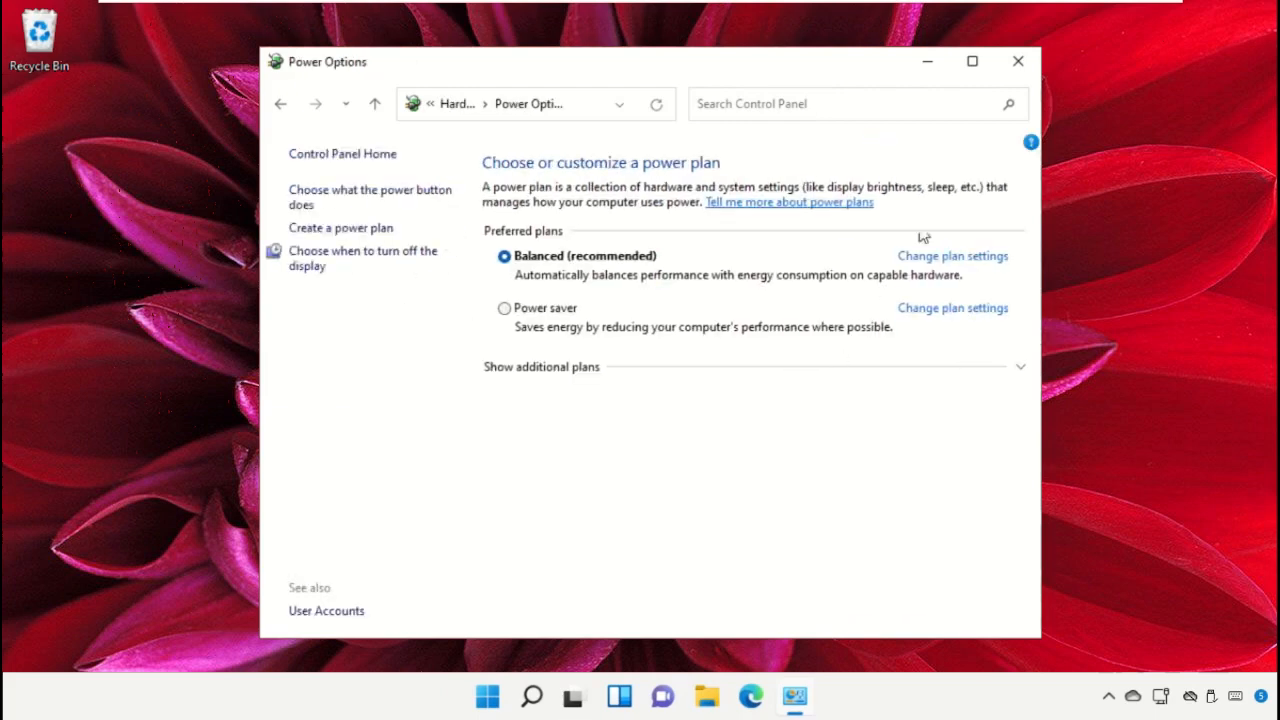
left_click(1016, 65)
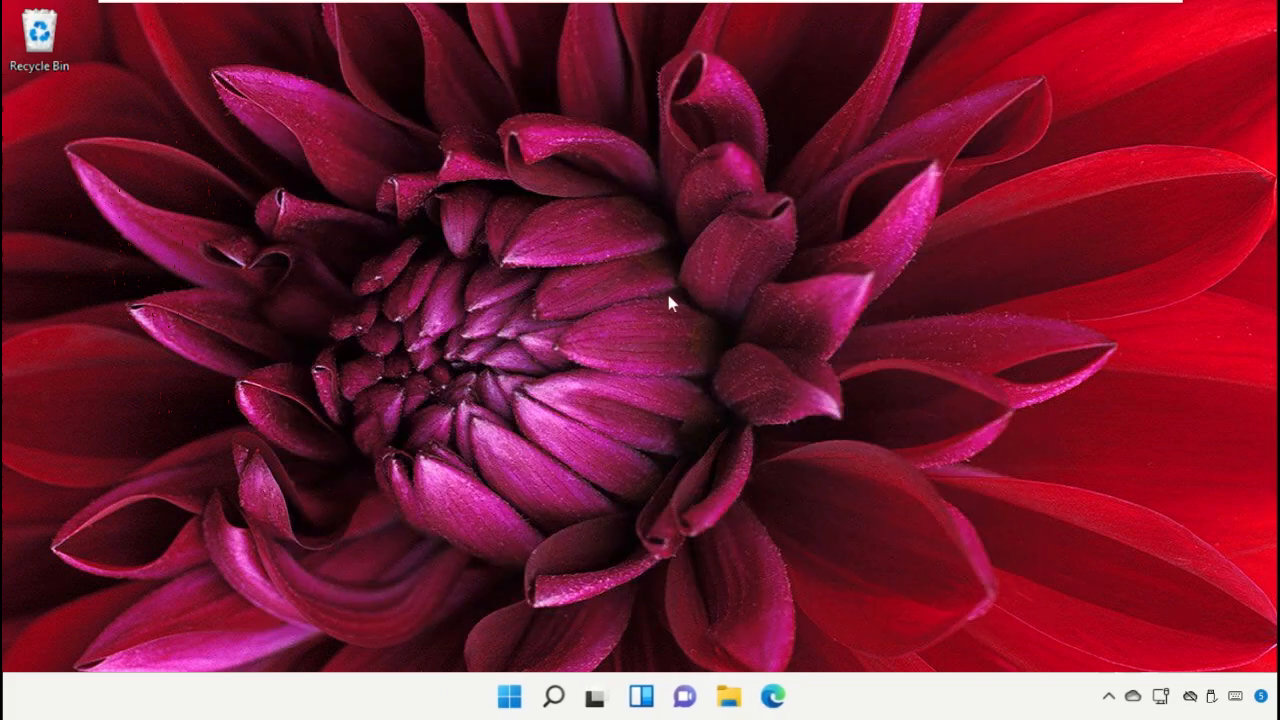
Open Folder Options from File Explorer and set Open File Explorer to This PC
left_click(728, 697)
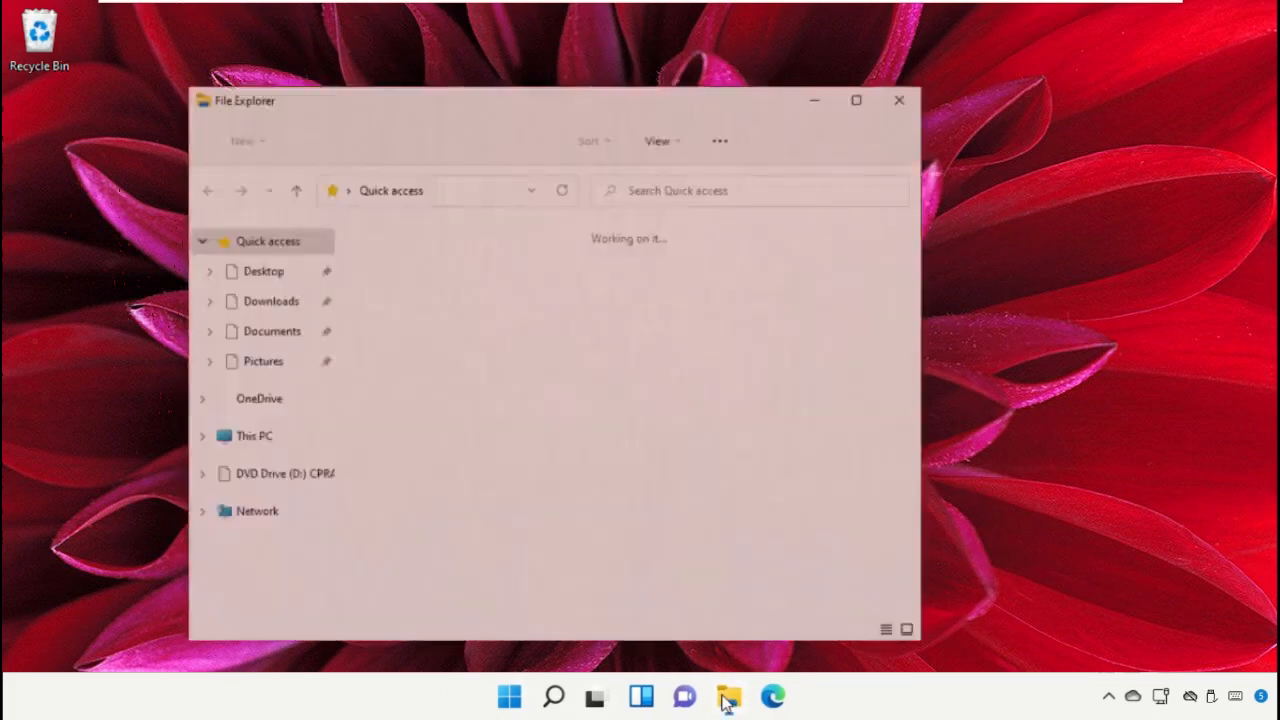
left_click(756, 139)
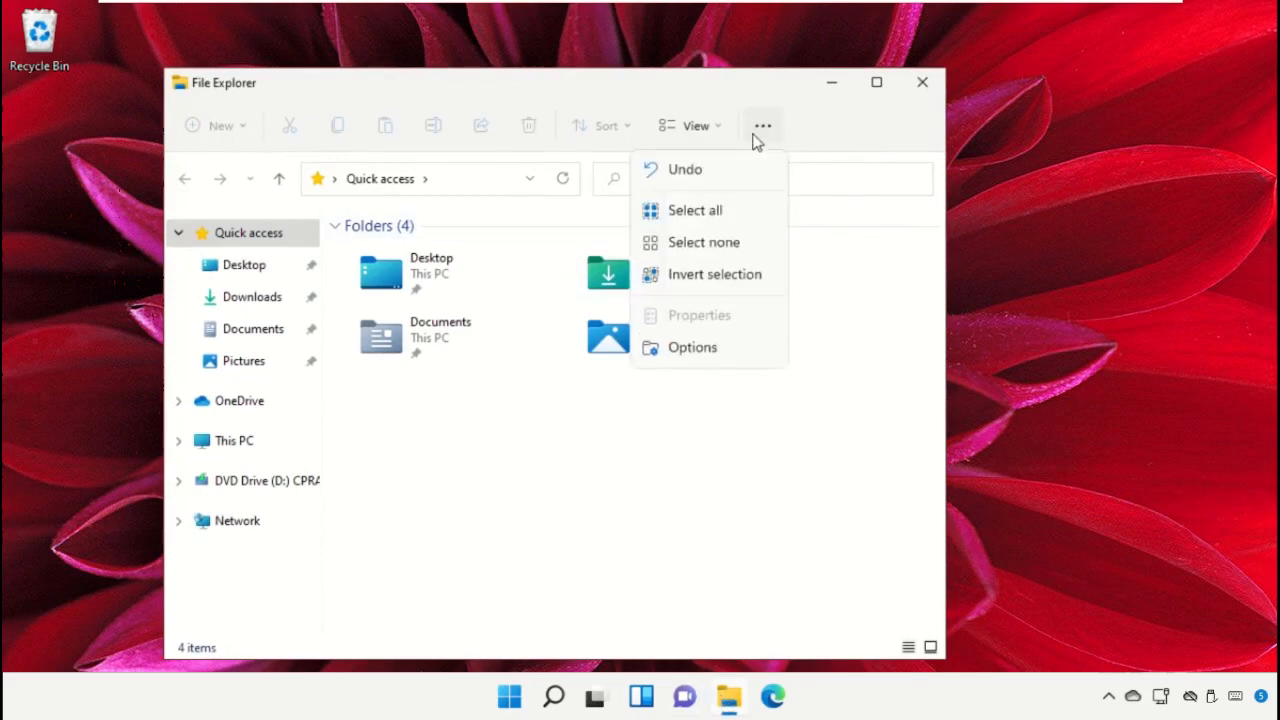
left_click(698, 350)
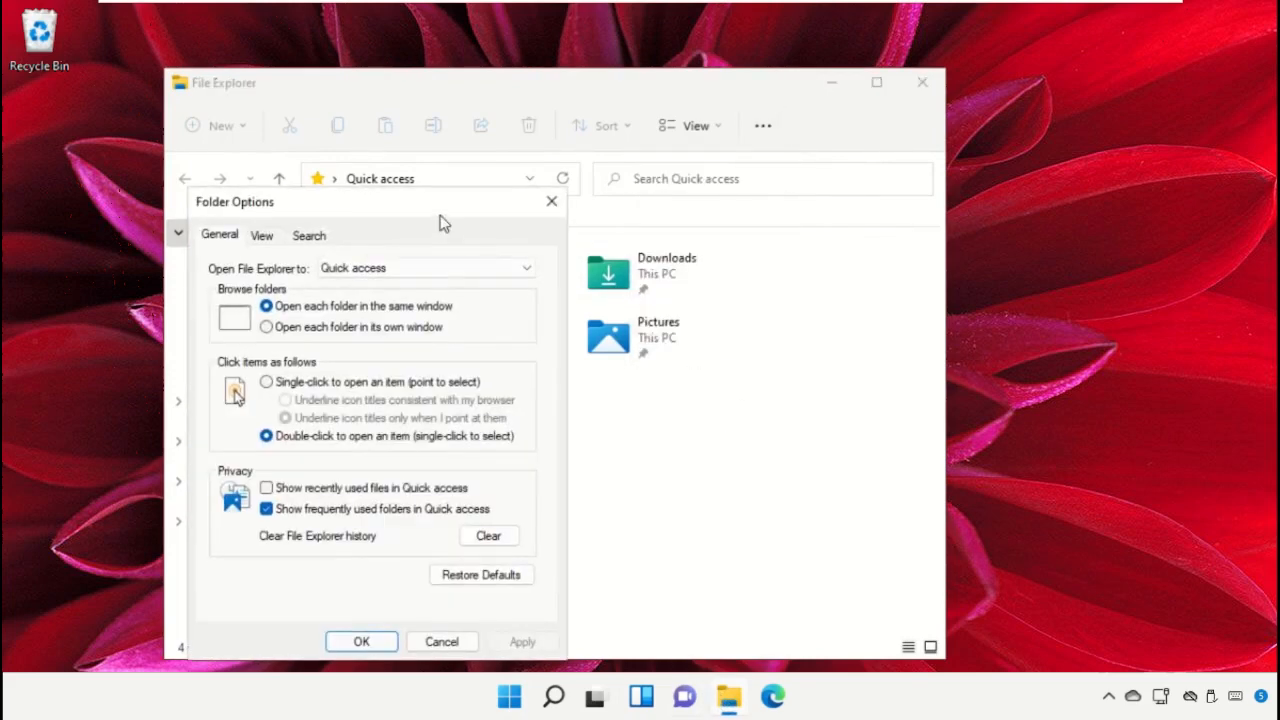
left_click_drag(441, 216, 616, 103)
left_click(603, 151)
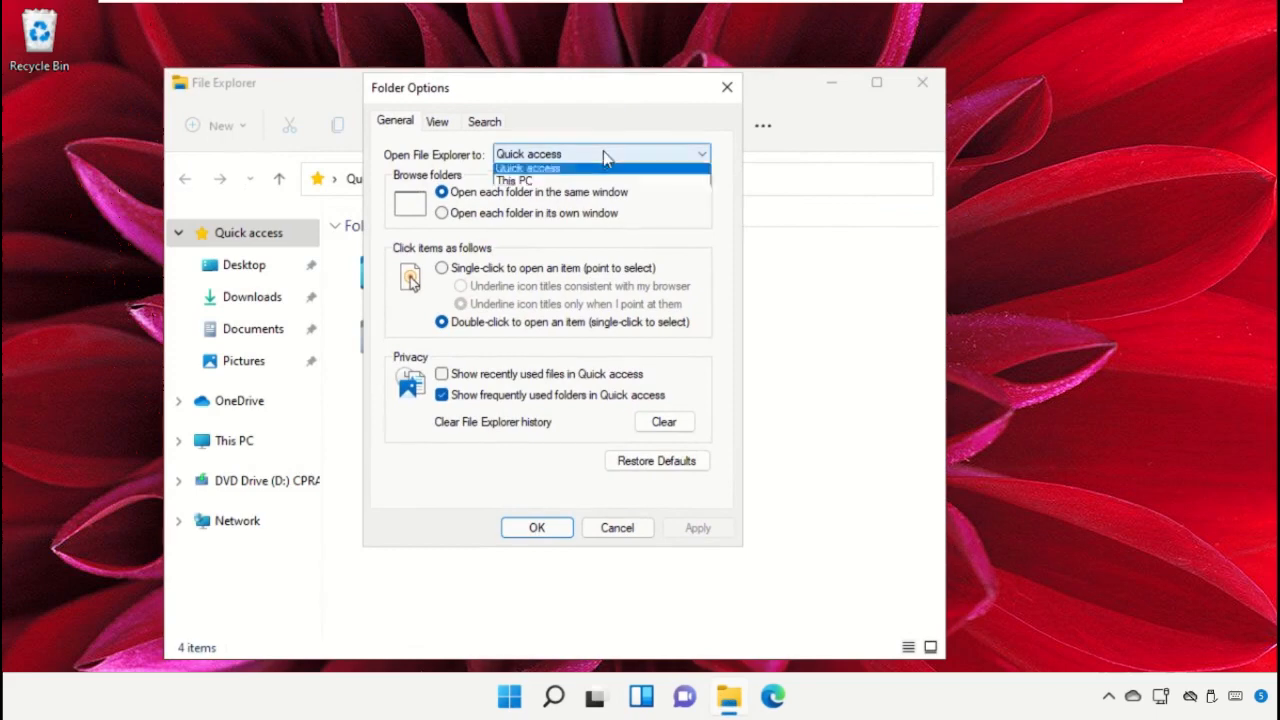
left_click(576, 182)
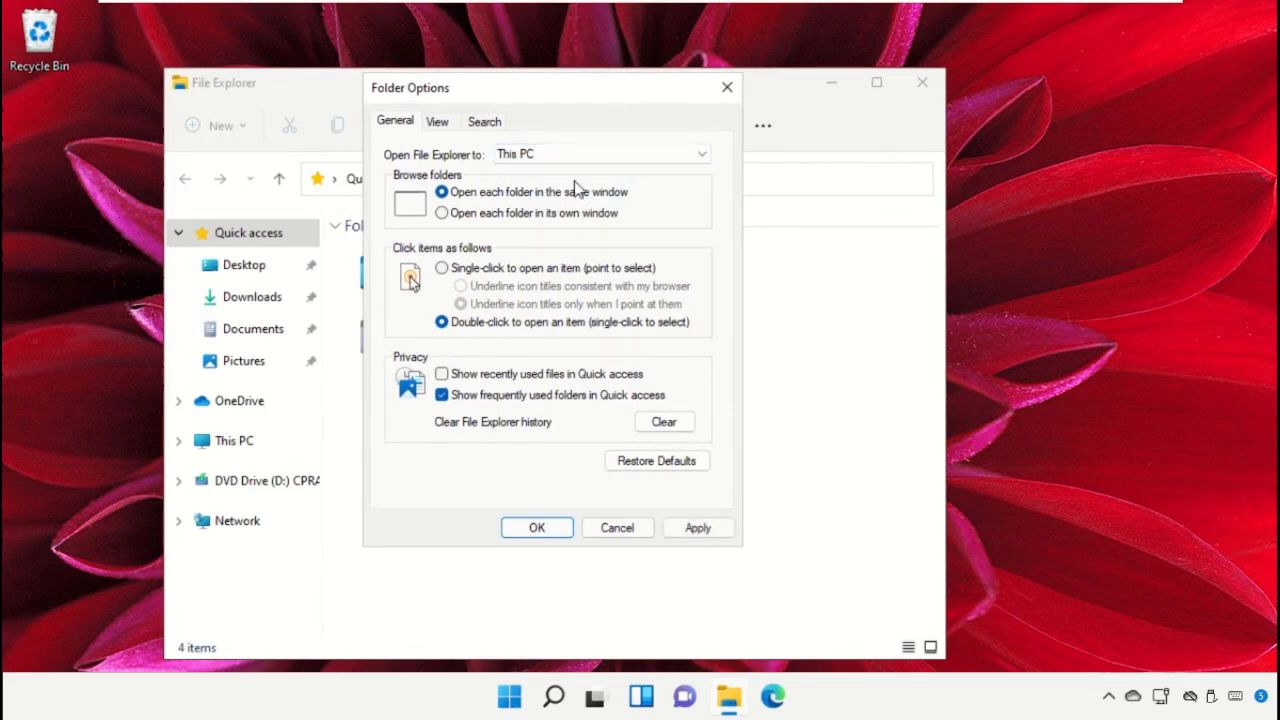
Show hidden files, folders, and drives, stop hiding extensions for known file types, apply the folder options, and close File Explorer
left_click(440, 124)
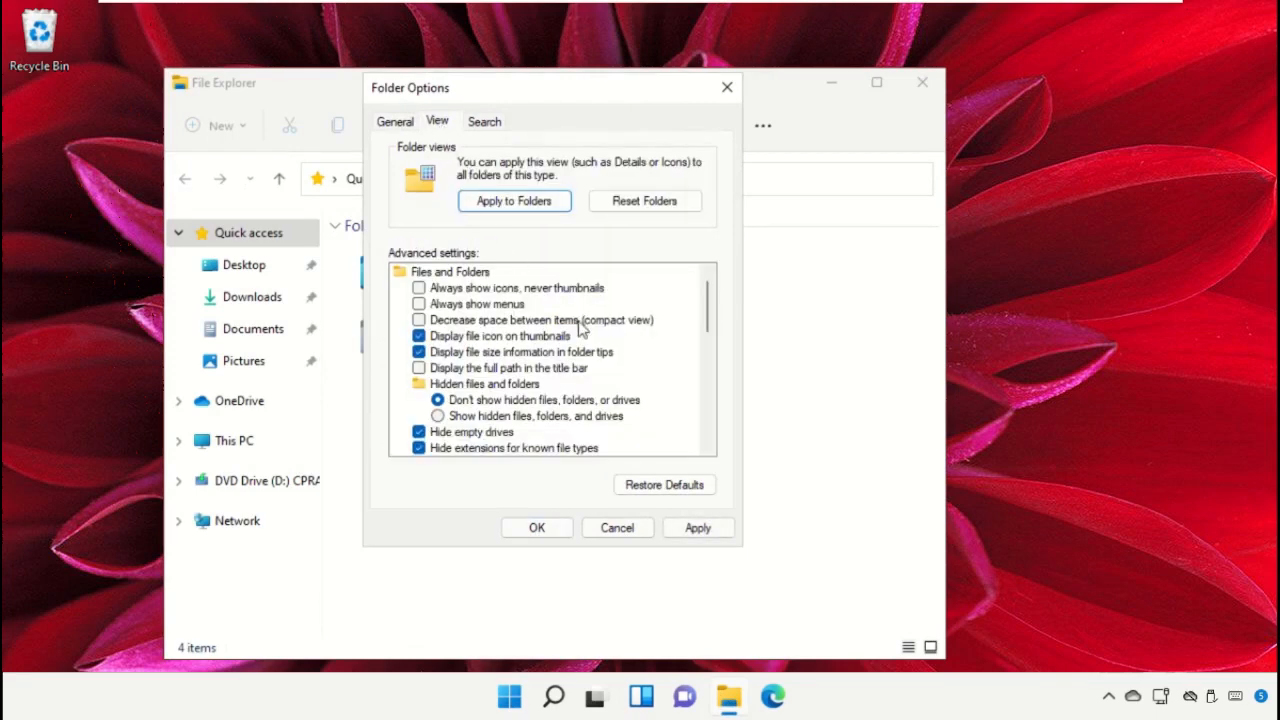
scroll(580, 330, "down", 2)
left_click(440, 321)
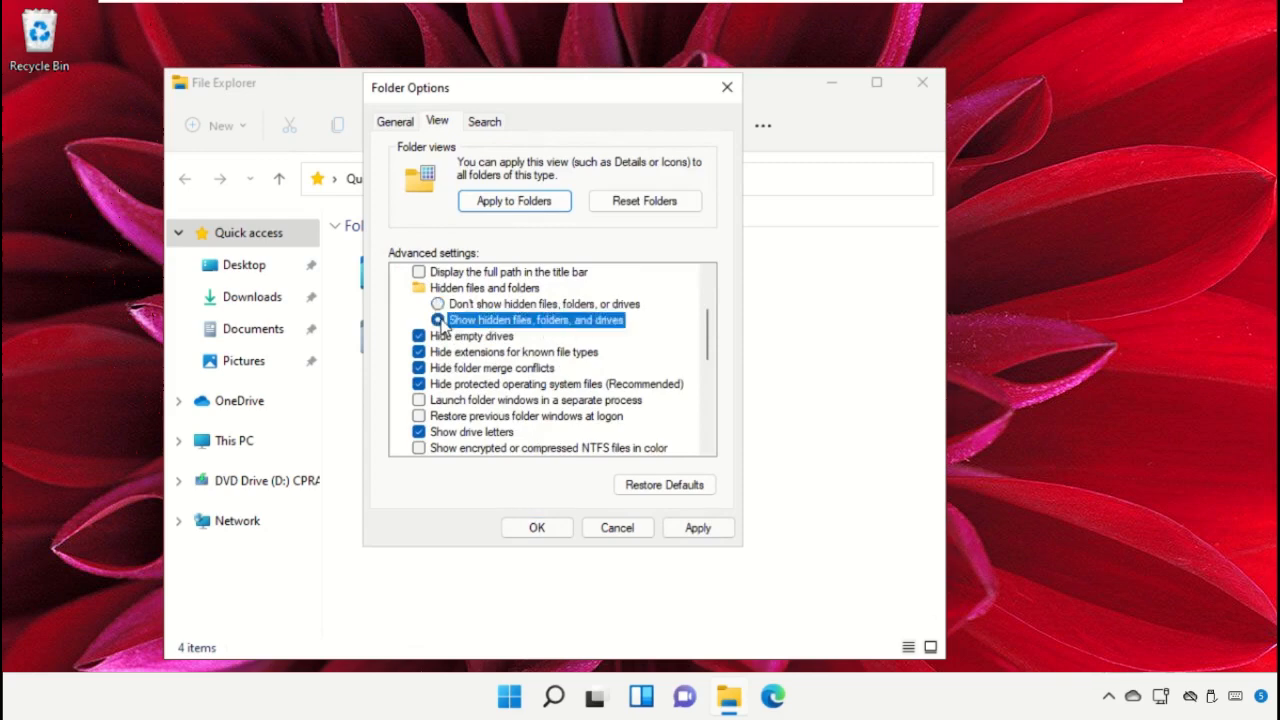
left_click(419, 353)
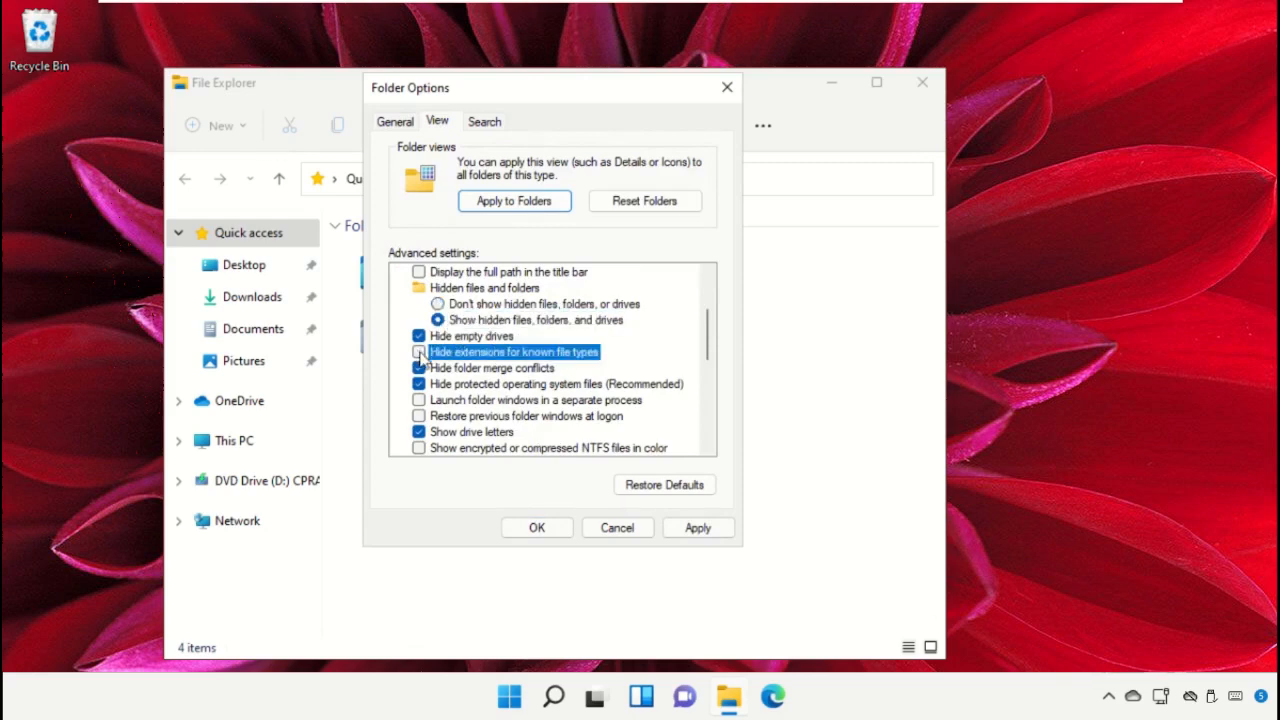
left_click(700, 528)
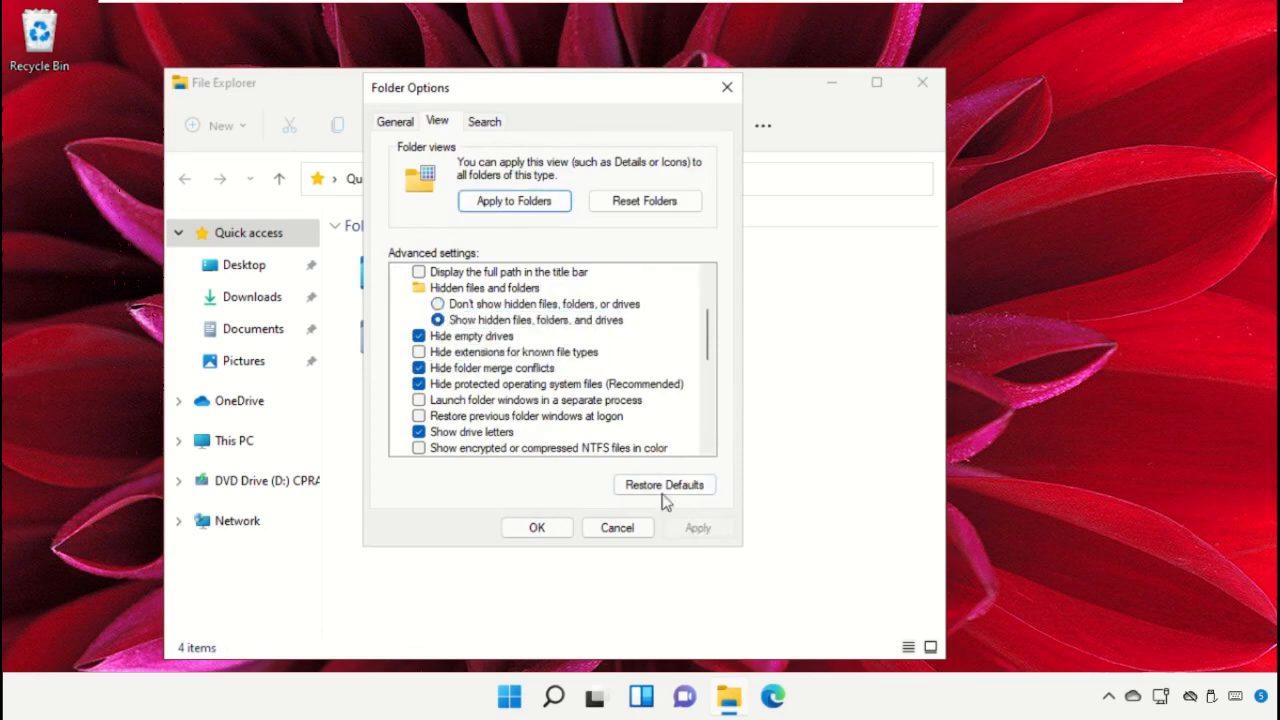
left_click(536, 530)
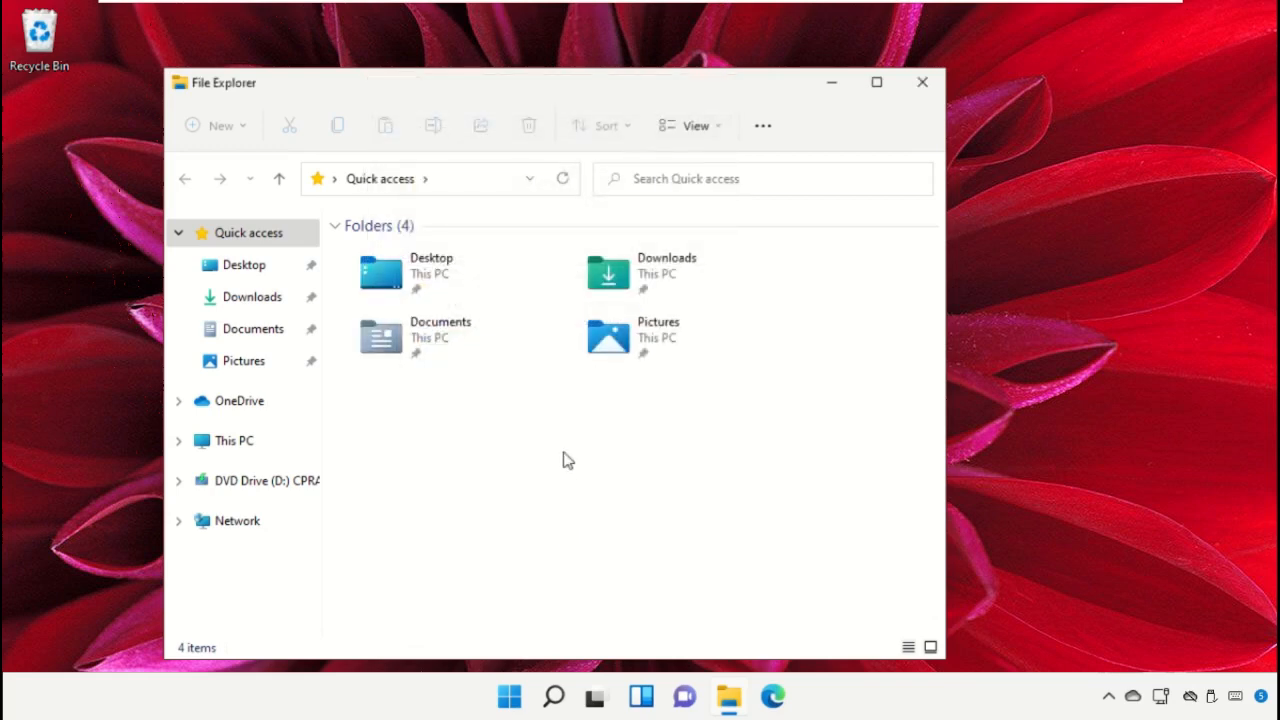
left_click(924, 88)
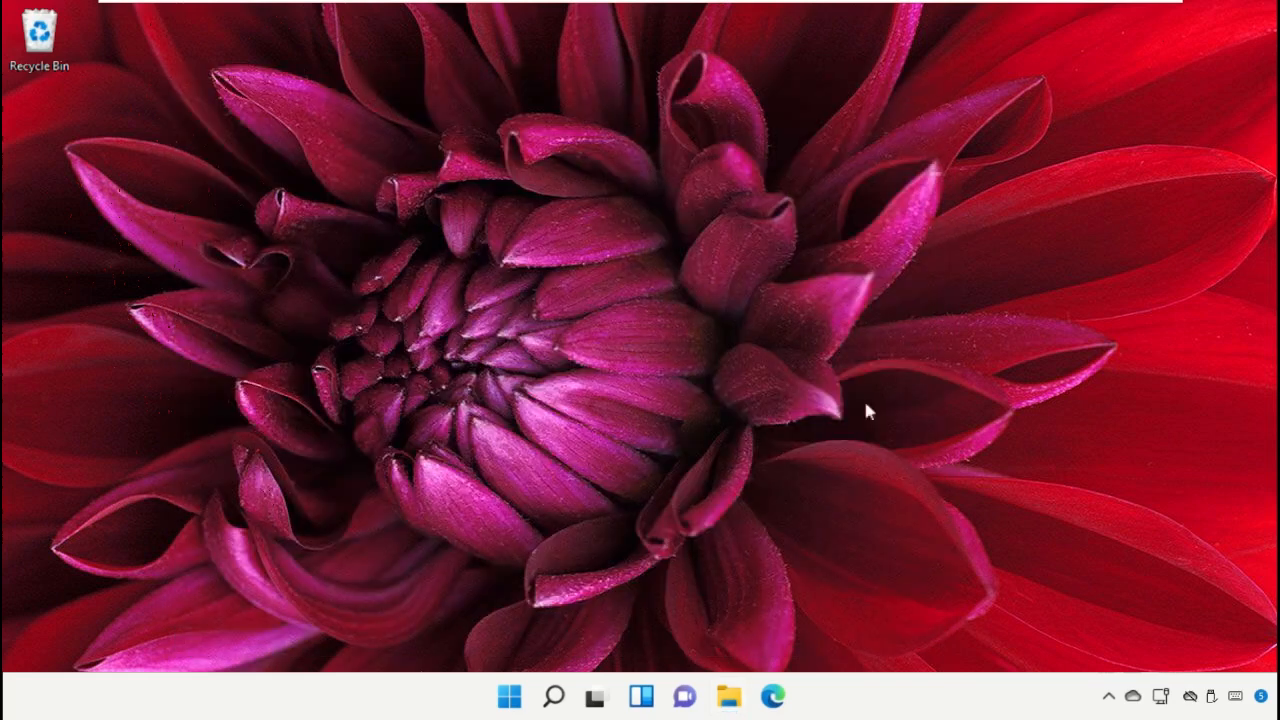
Open the adapter properties for Display 1 from the advanced display settings
right_click(694, 170)
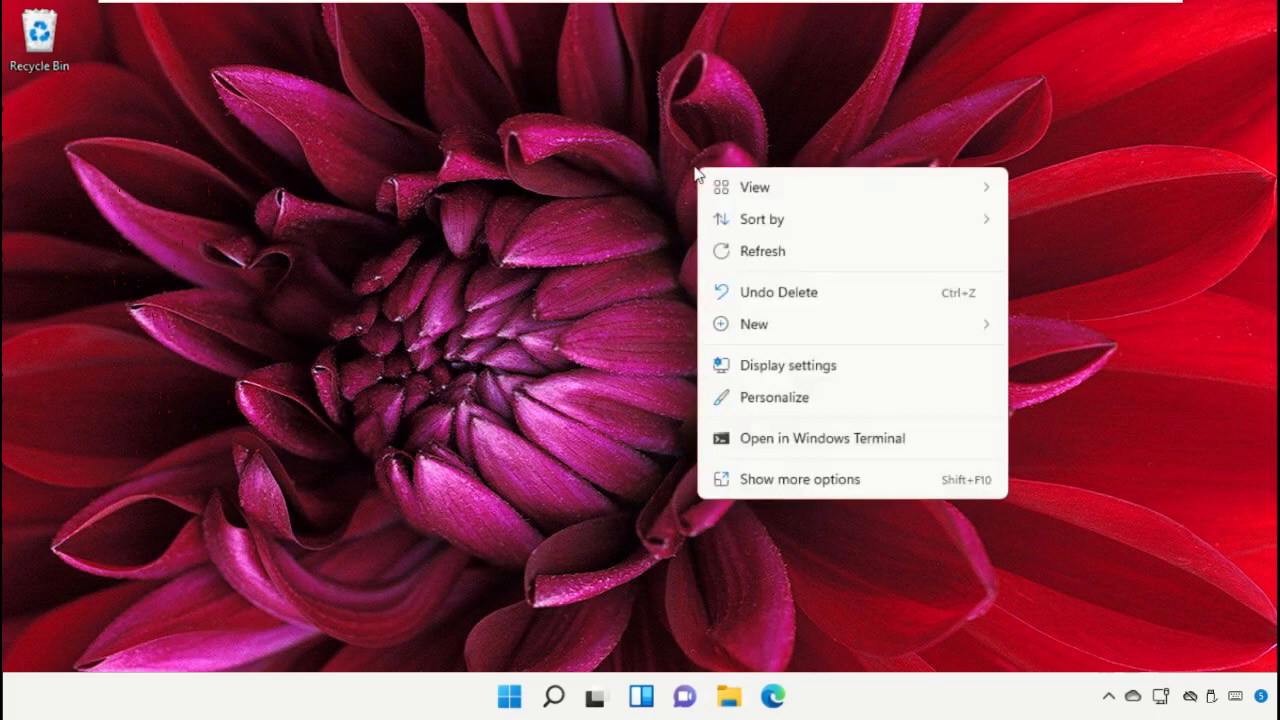
left_click(849, 362)
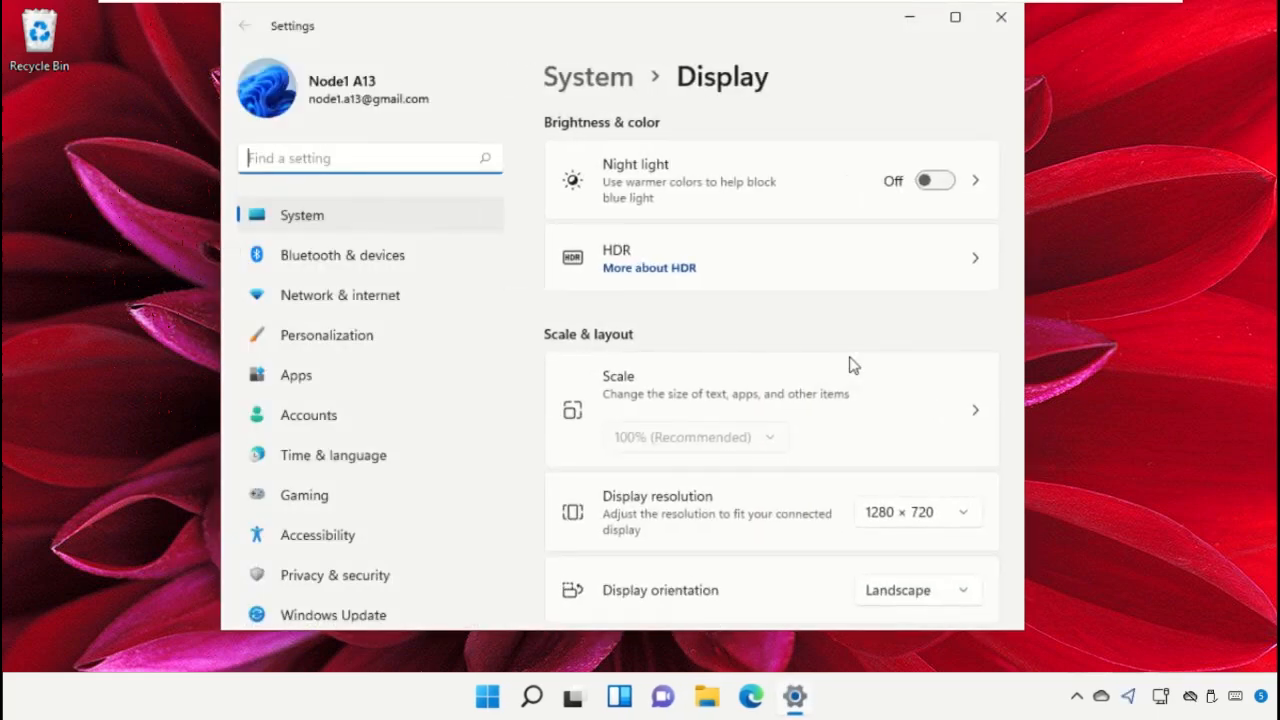
scroll(851, 364, "down", 4)
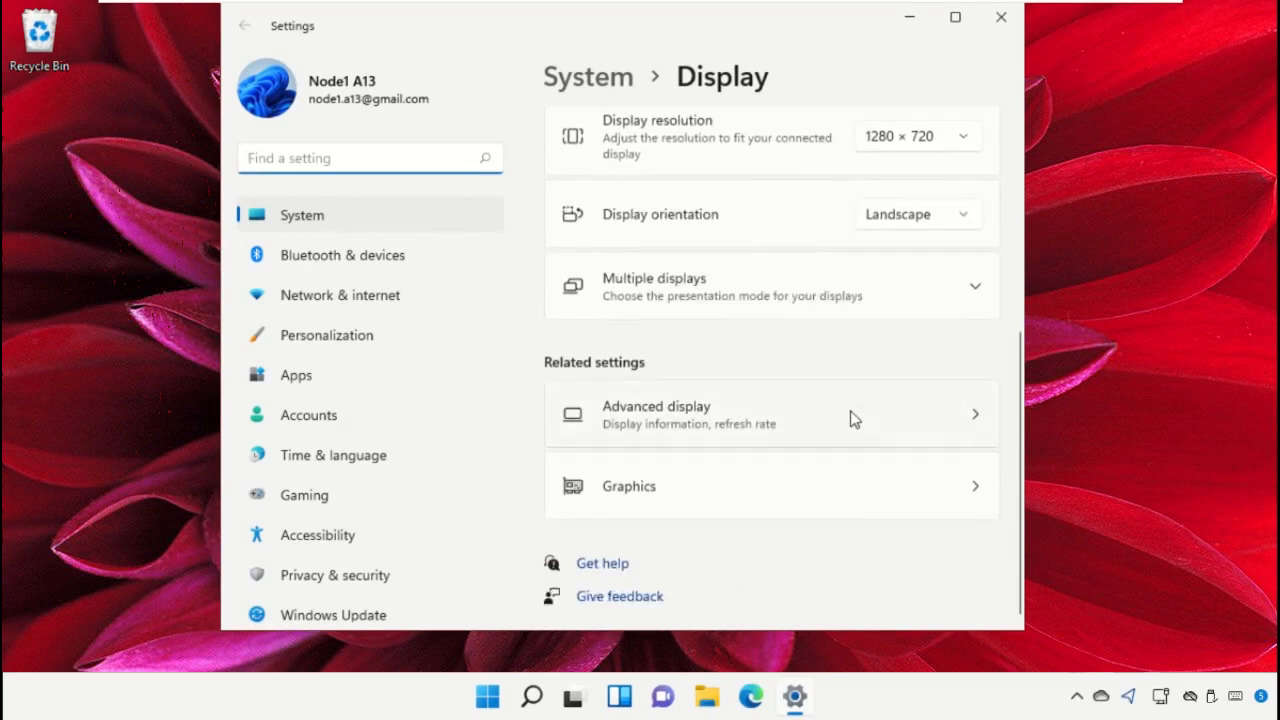
left_click(852, 418)
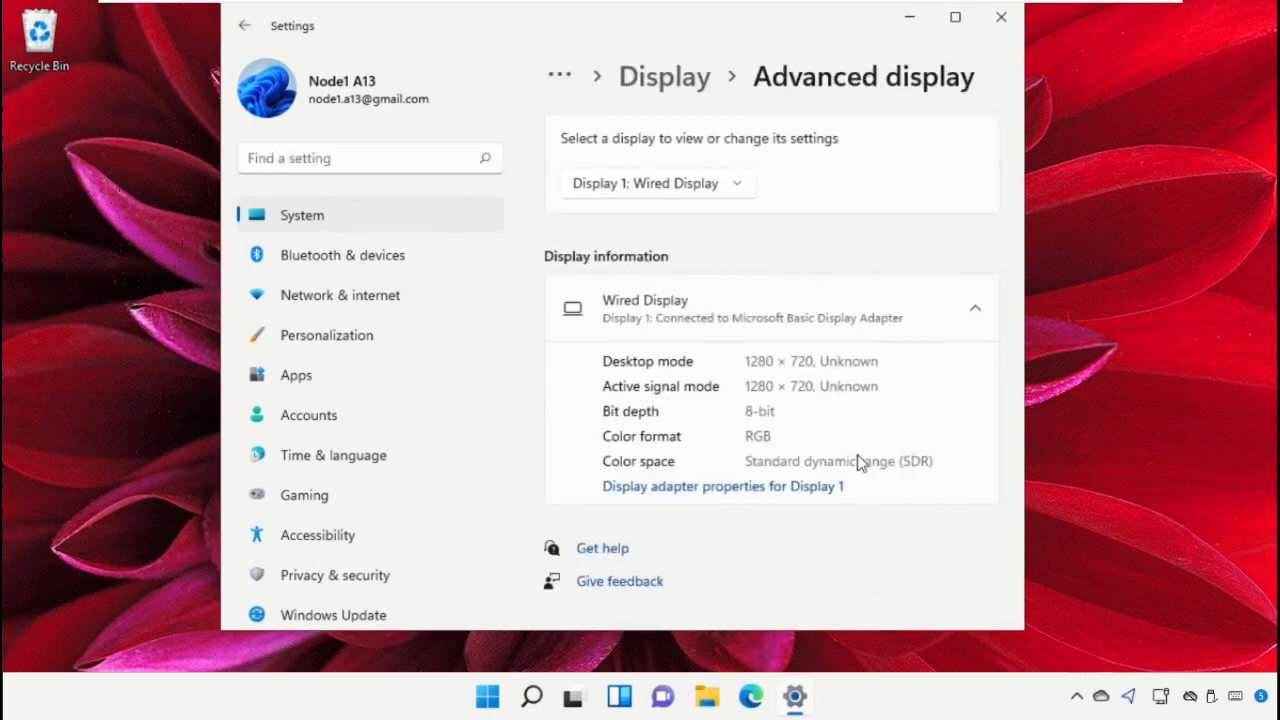
left_click(749, 487)
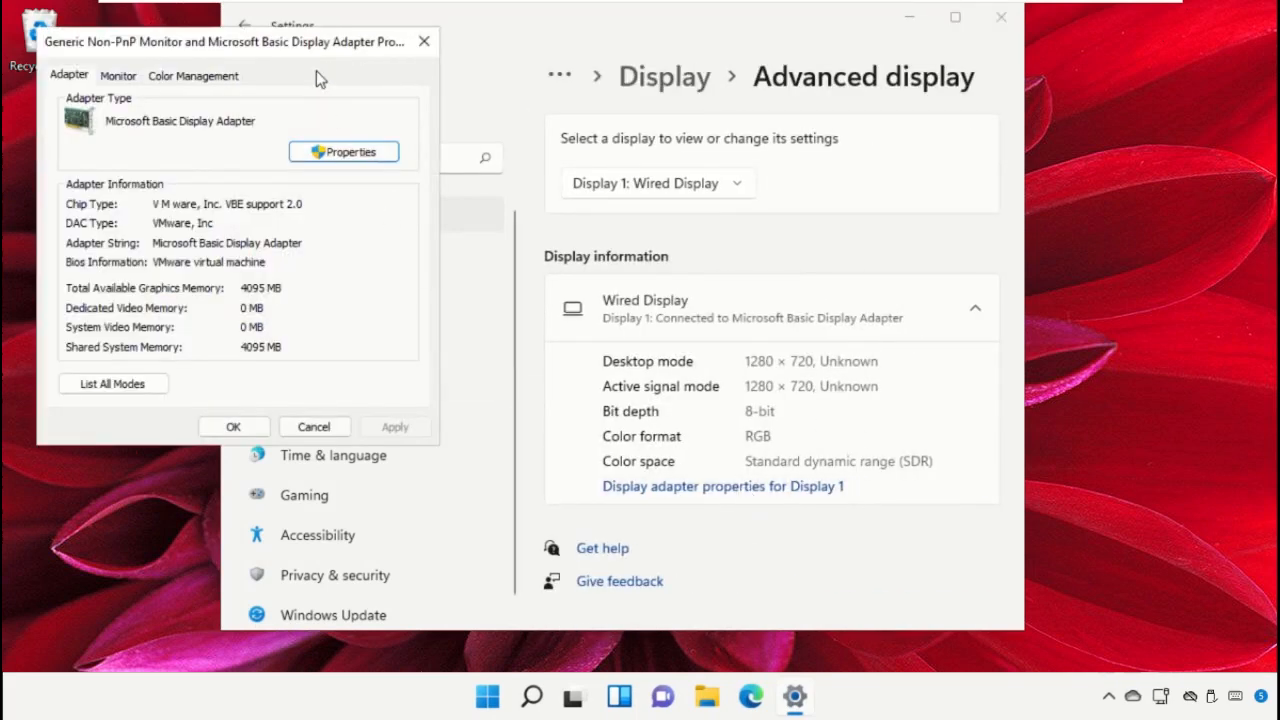
Set the monitor's screen refresh rate to 64 Hertz, apply it, and close the adapter properties and Settings
left_click_drag(310, 49, 692, 80)
left_click(505, 108)
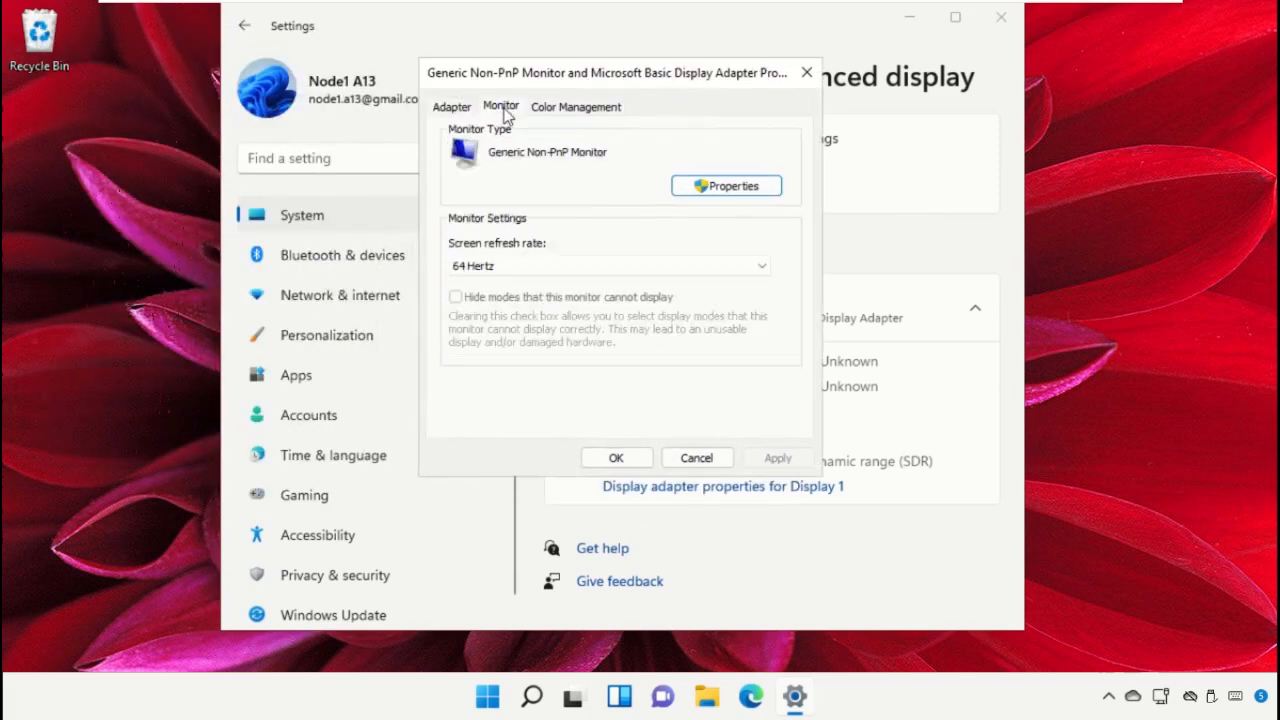
left_click(665, 266)
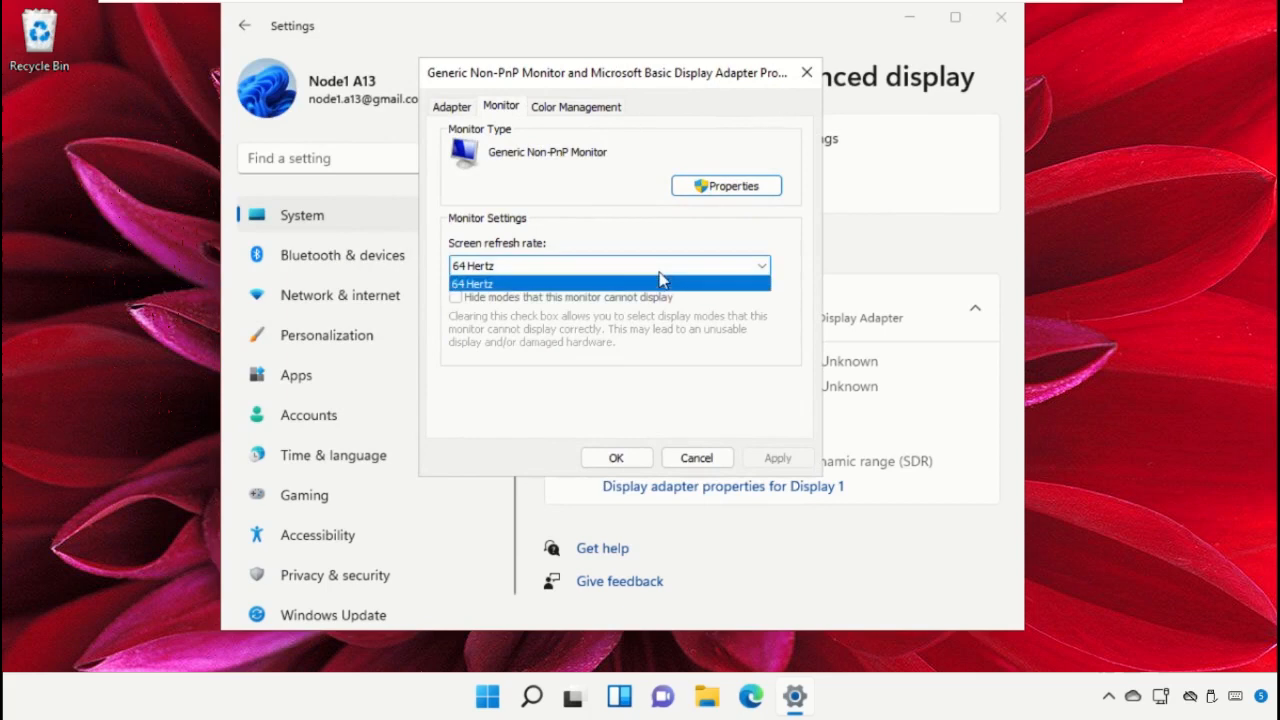
left_click(521, 286)
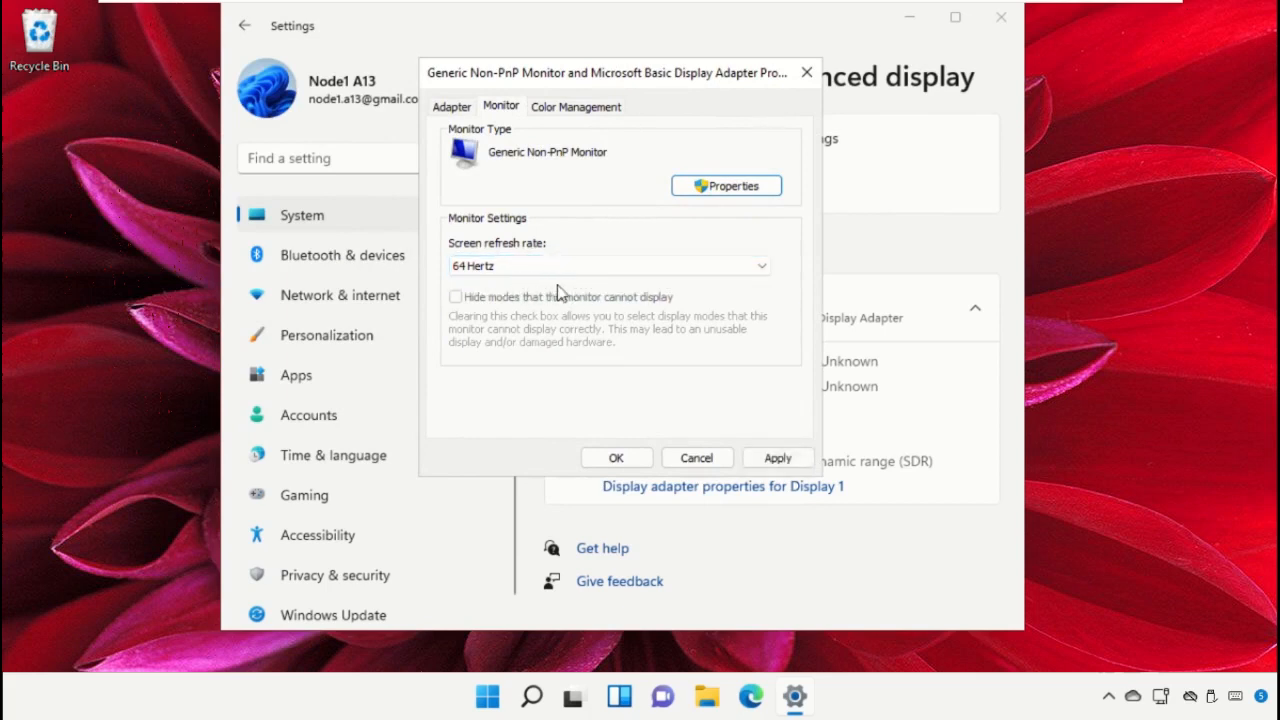
left_click(776, 455)
left_click(610, 459)
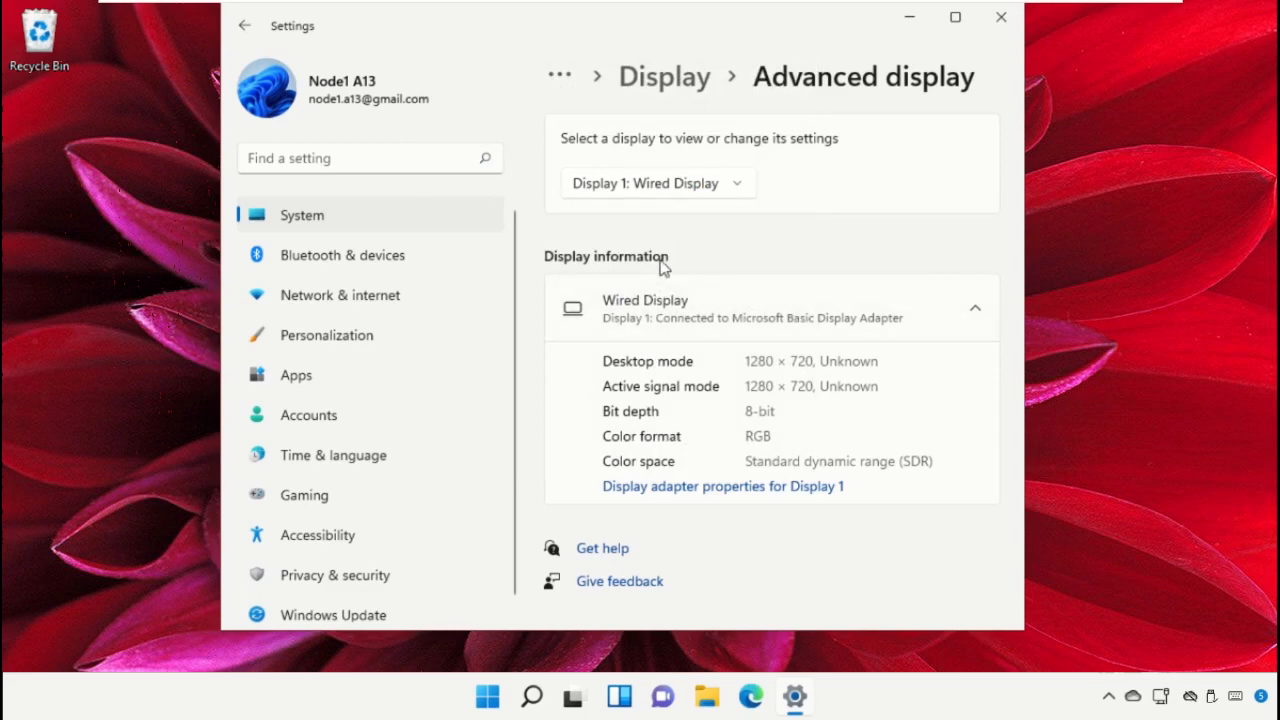
left_click(1001, 17)
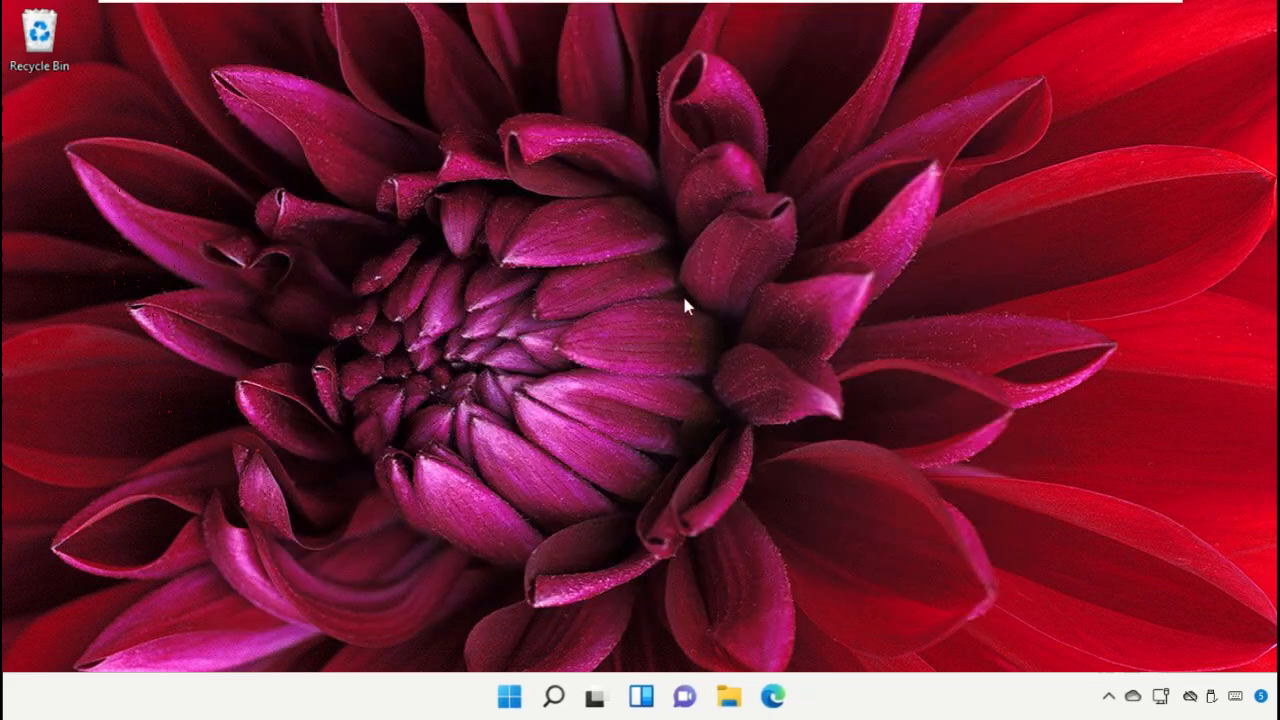
Search for the Settings app, open it, and go to Privacy & security
left_click(554, 697)
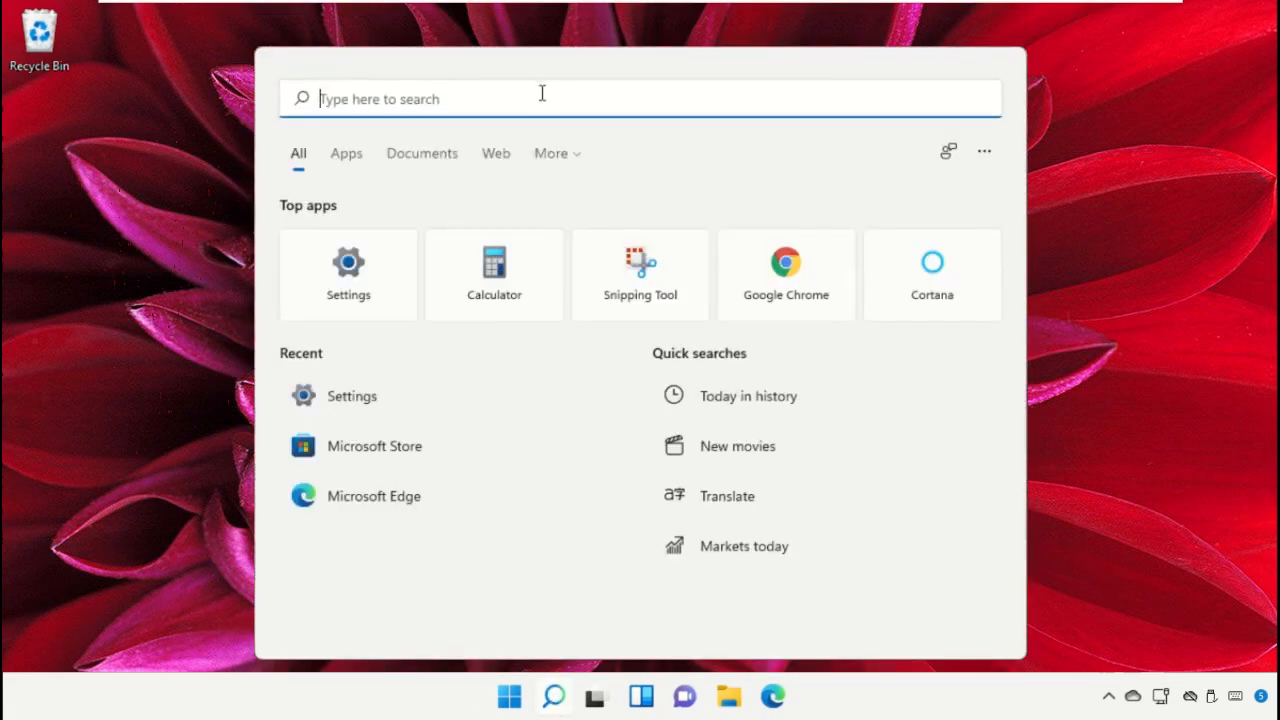
type("Settings")
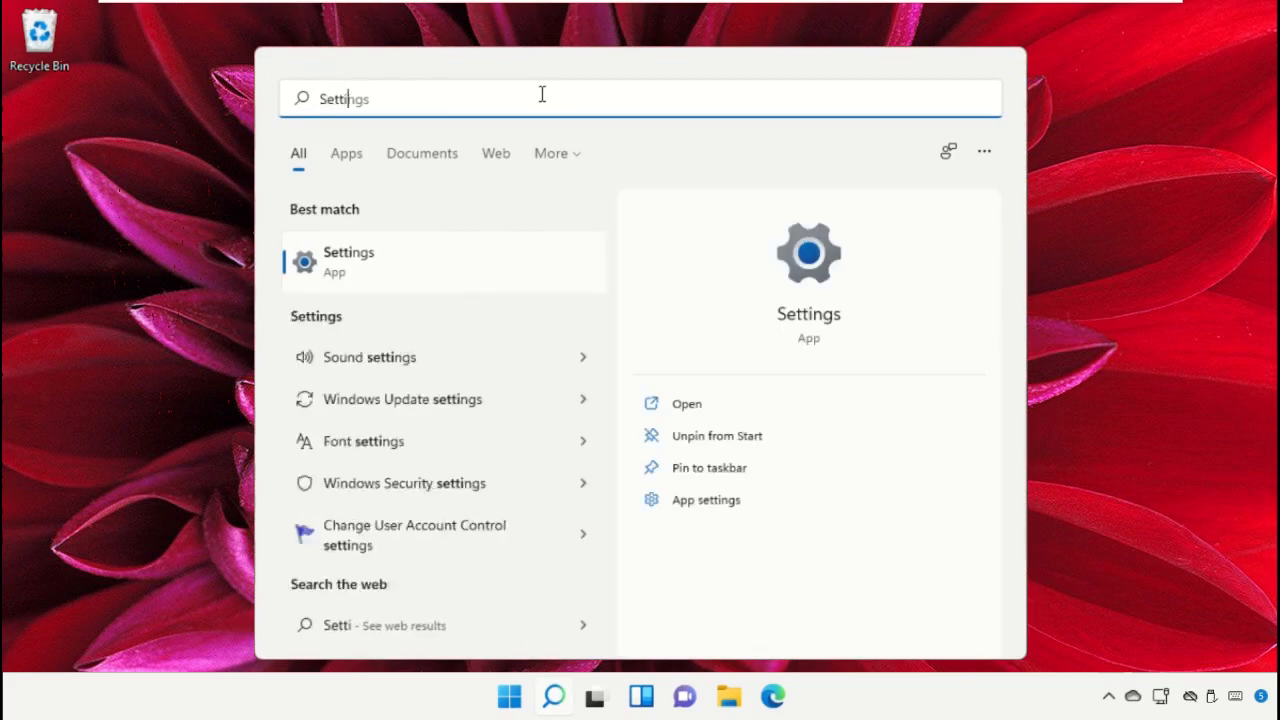
left_click(412, 283)
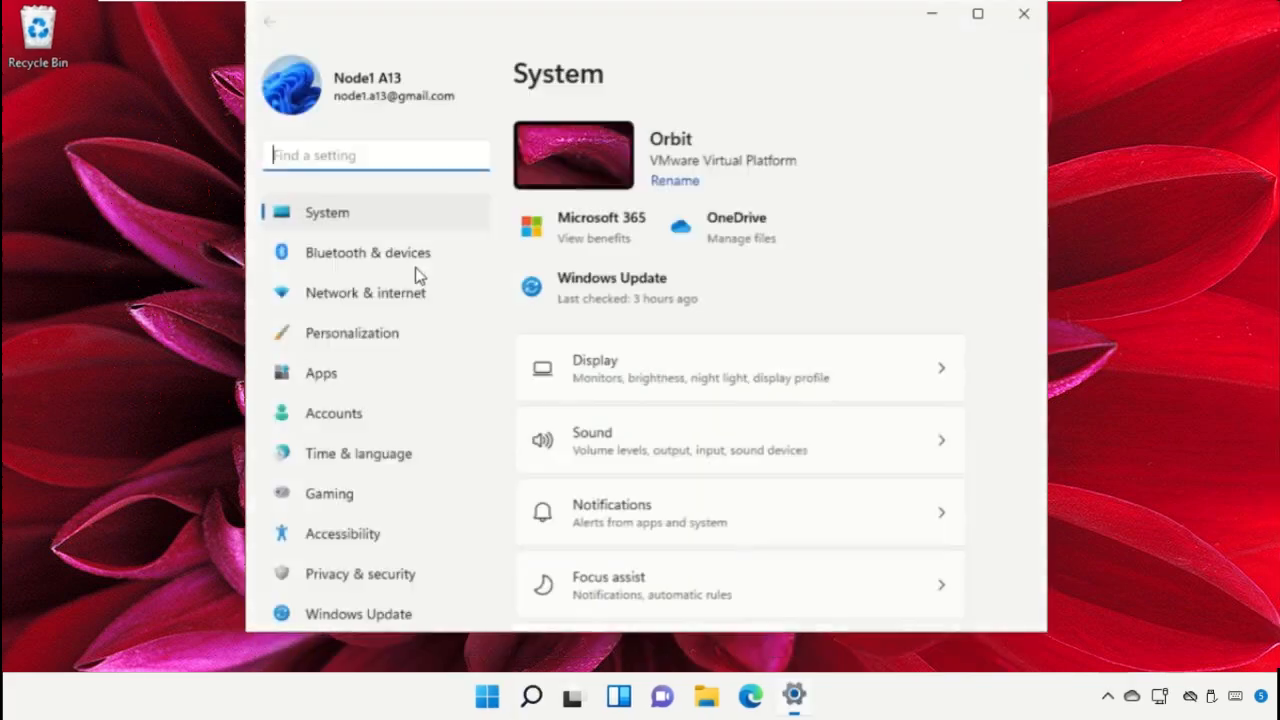
left_click(415, 566)
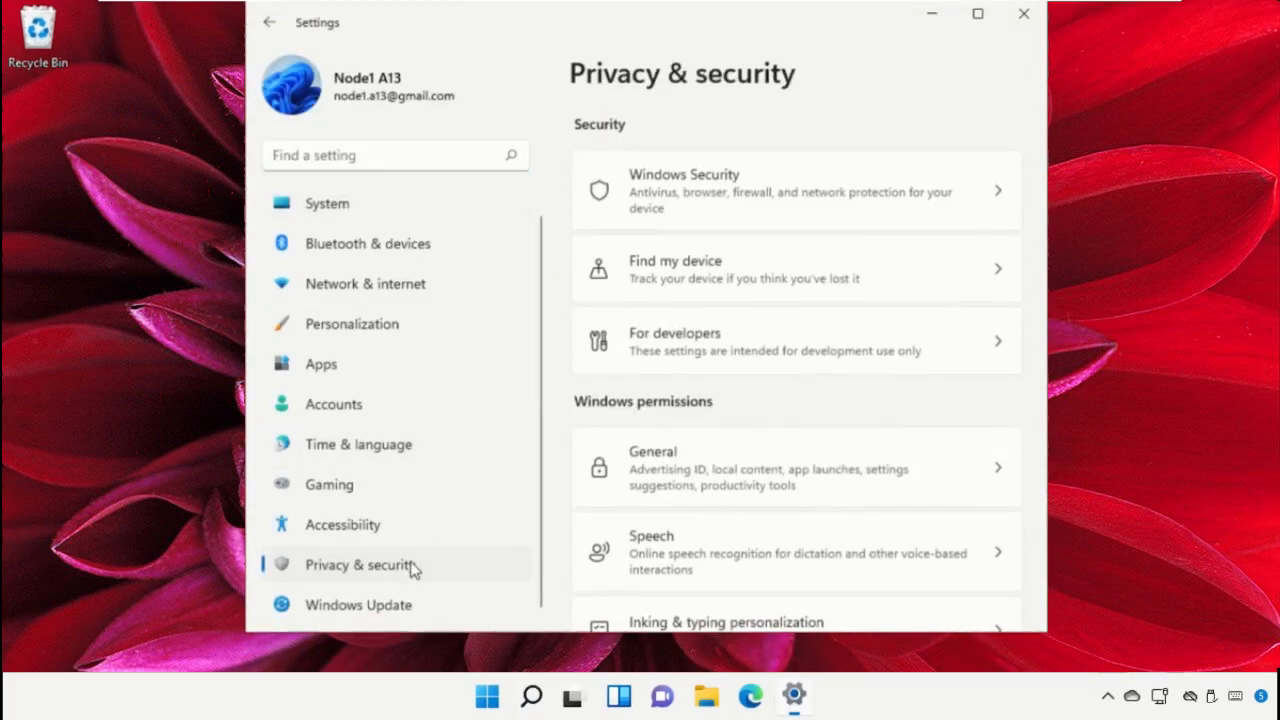
Check the Location services setting under app permissions and return to Privacy & security
scroll(855, 435, "down", 3)
scroll(855, 435, "down", 5)
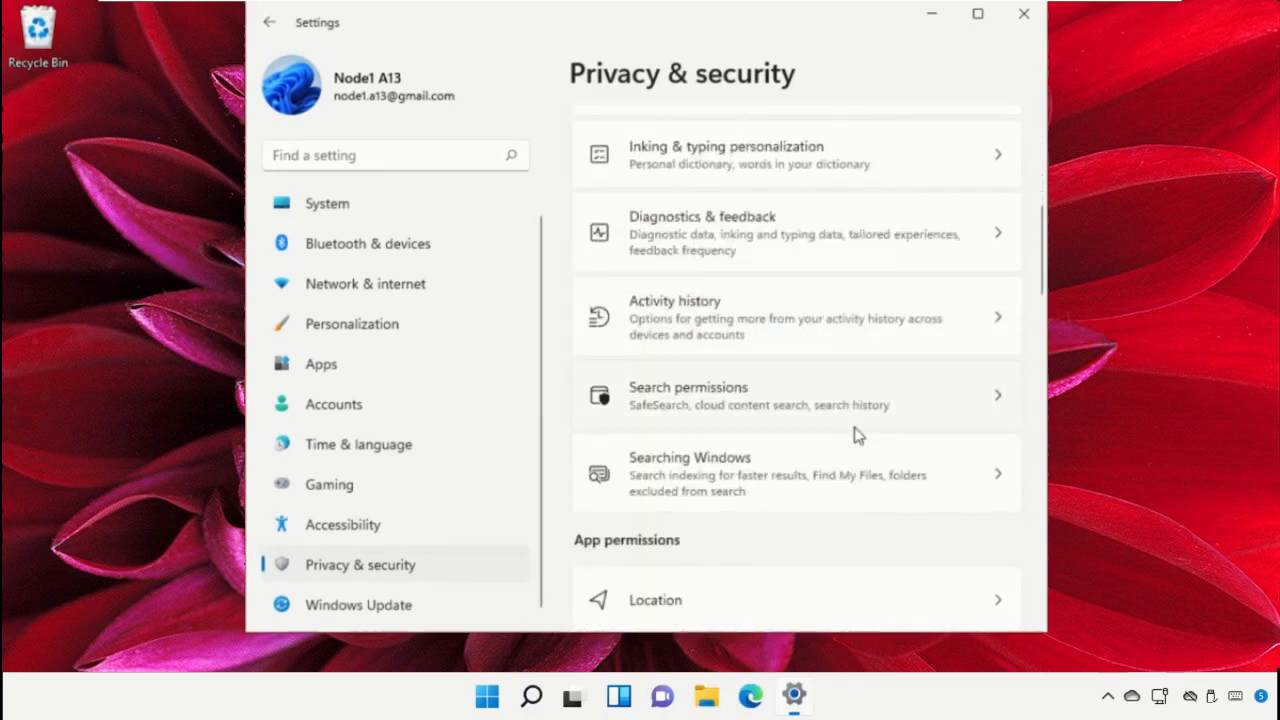
left_click(810, 187)
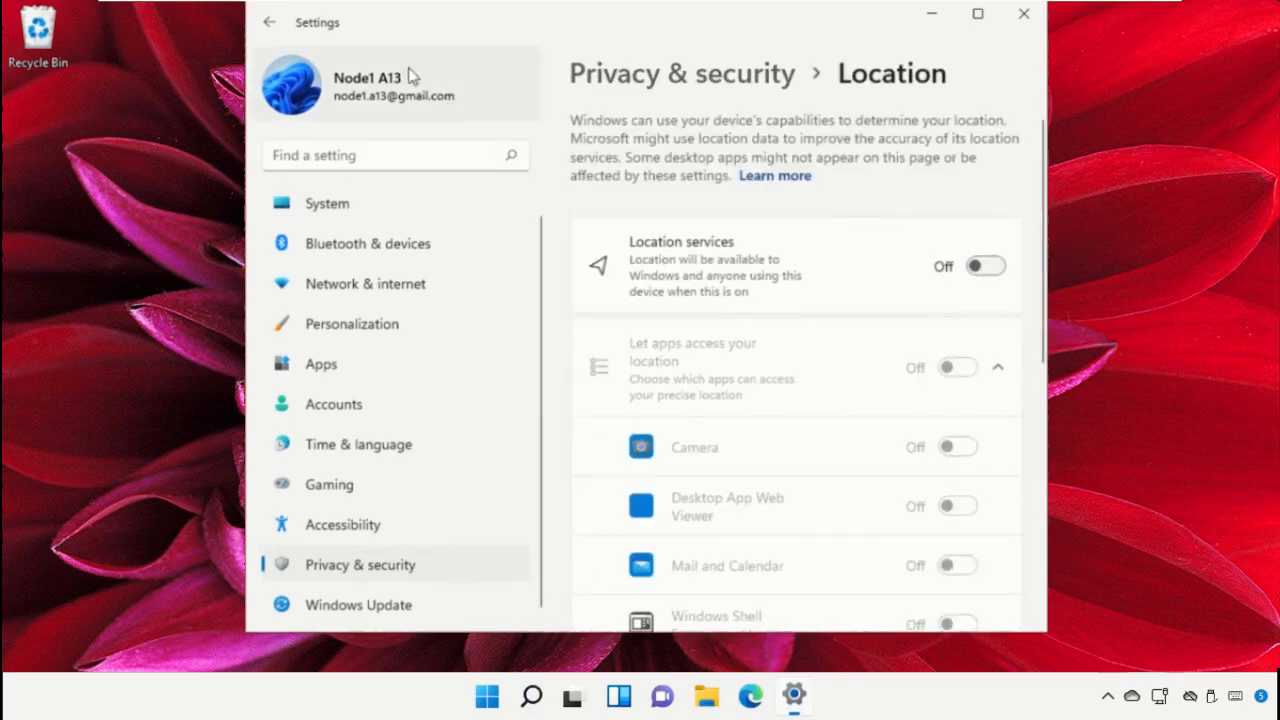
left_click(270, 24)
Turn off Camera access in the app permissions and return to Privacy & security
scroll(727, 352, "down", 10)
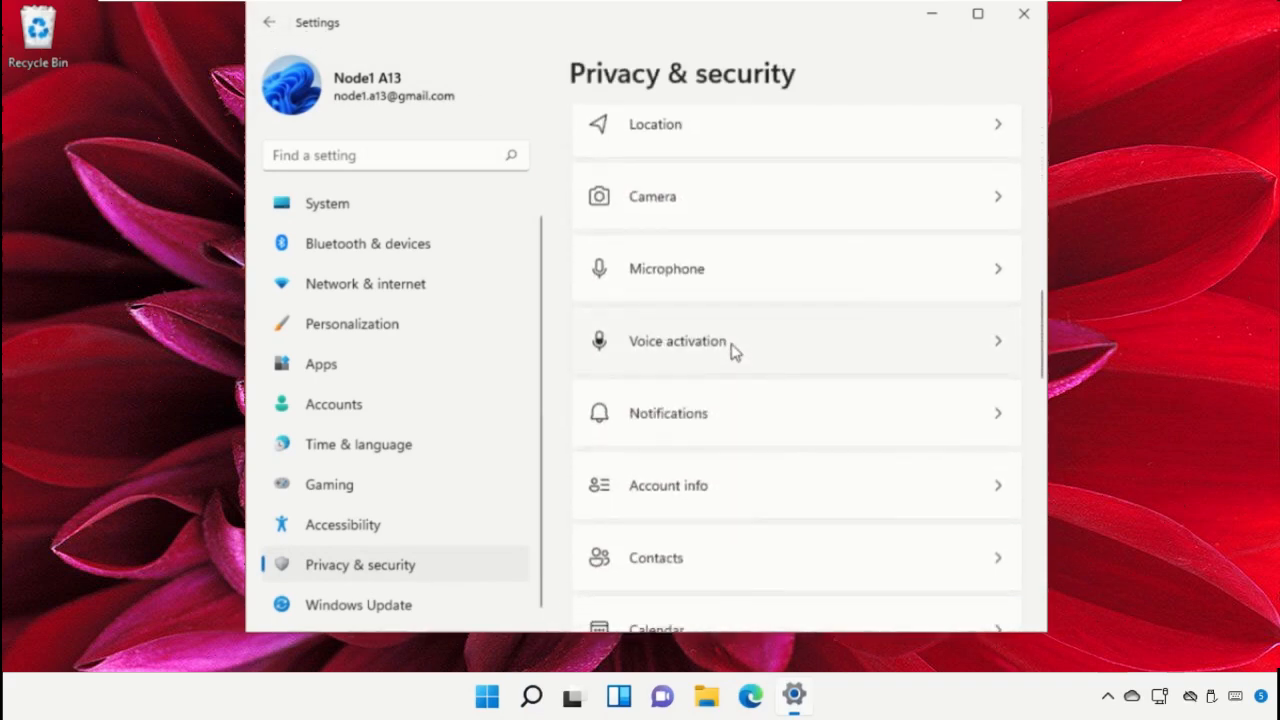
left_click(740, 225)
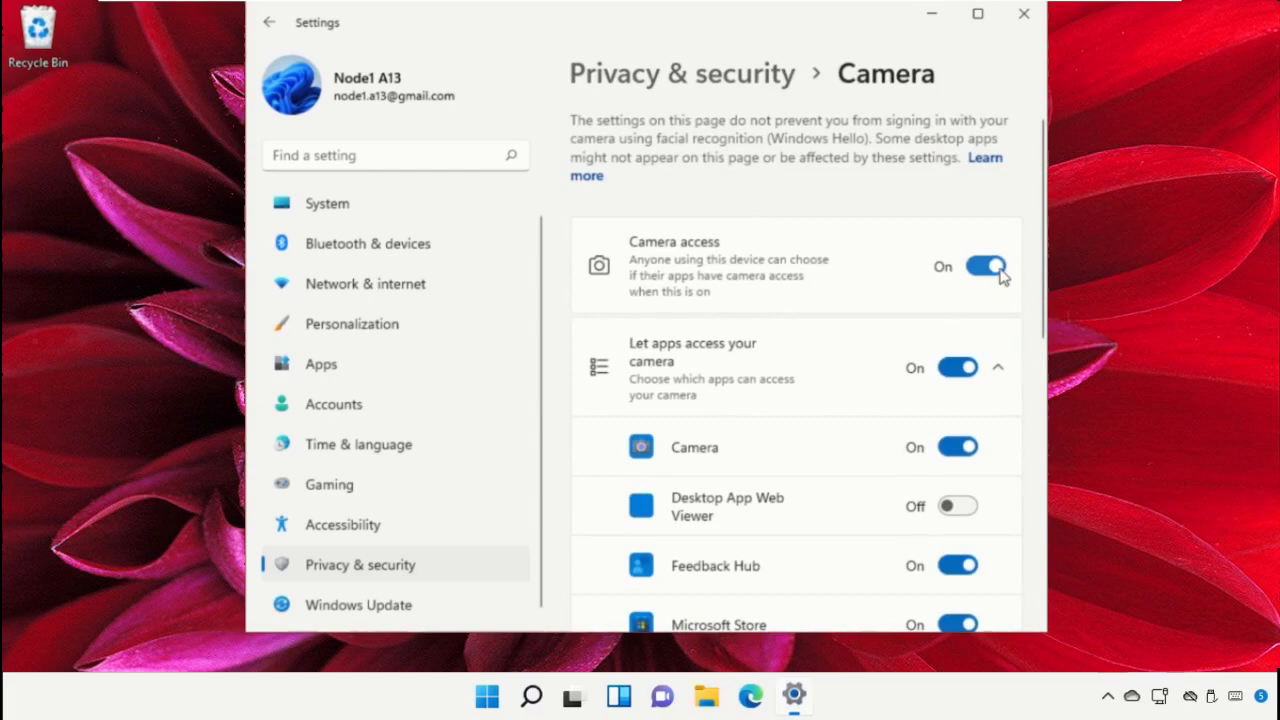
left_click(990, 267)
left_click(999, 270)
left_click(269, 22)
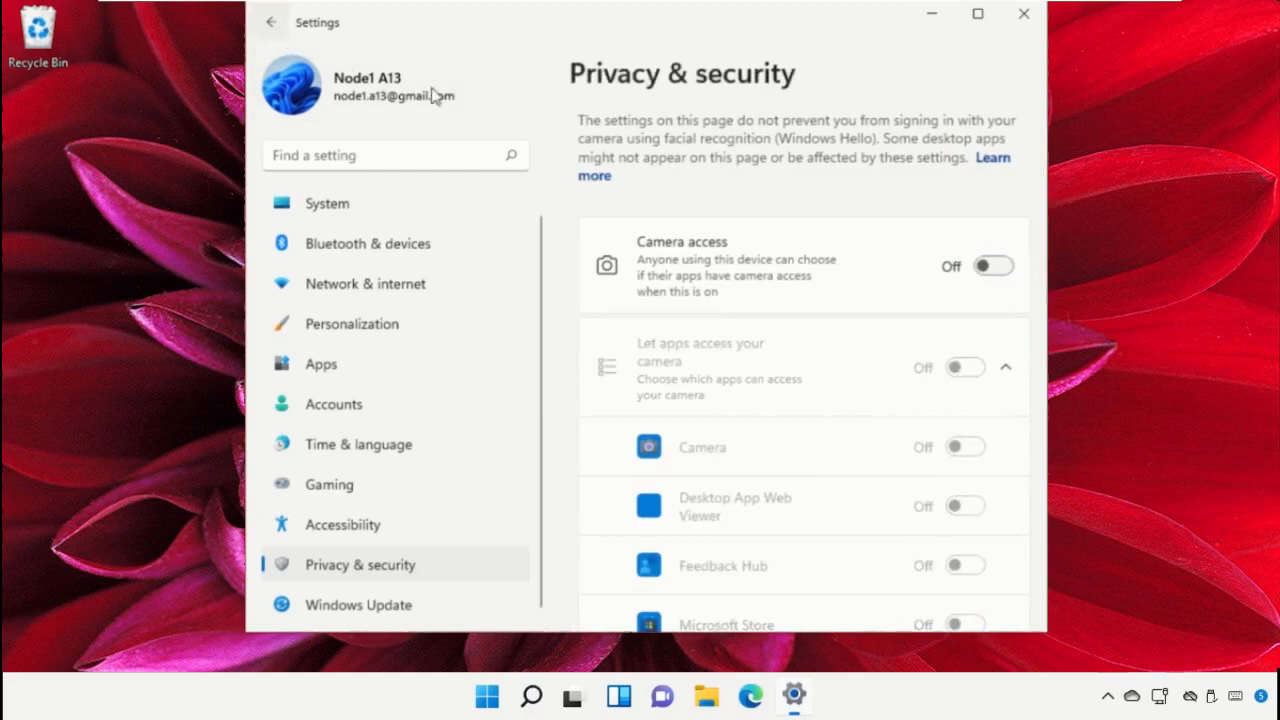
Turn off Microphone access in the app permissions and return to Privacy & security
scroll(800, 428, "down", 3)
scroll(798, 428, "down", 5)
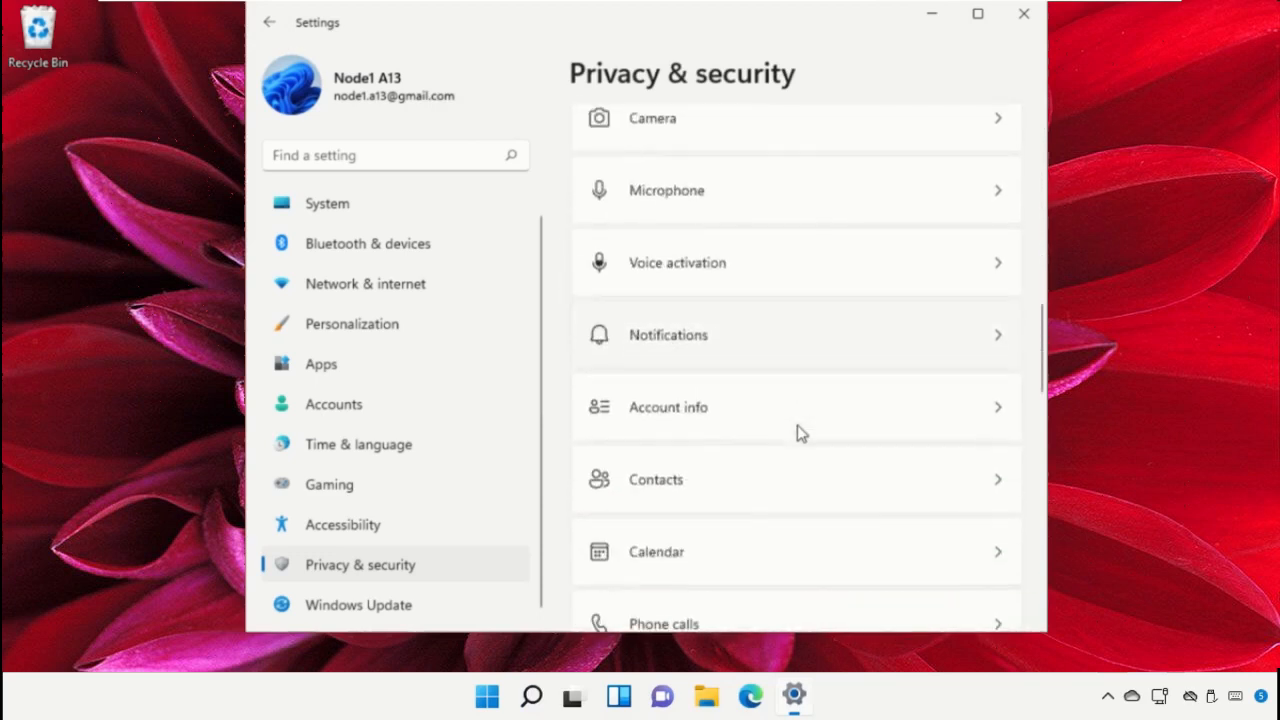
left_click(695, 190)
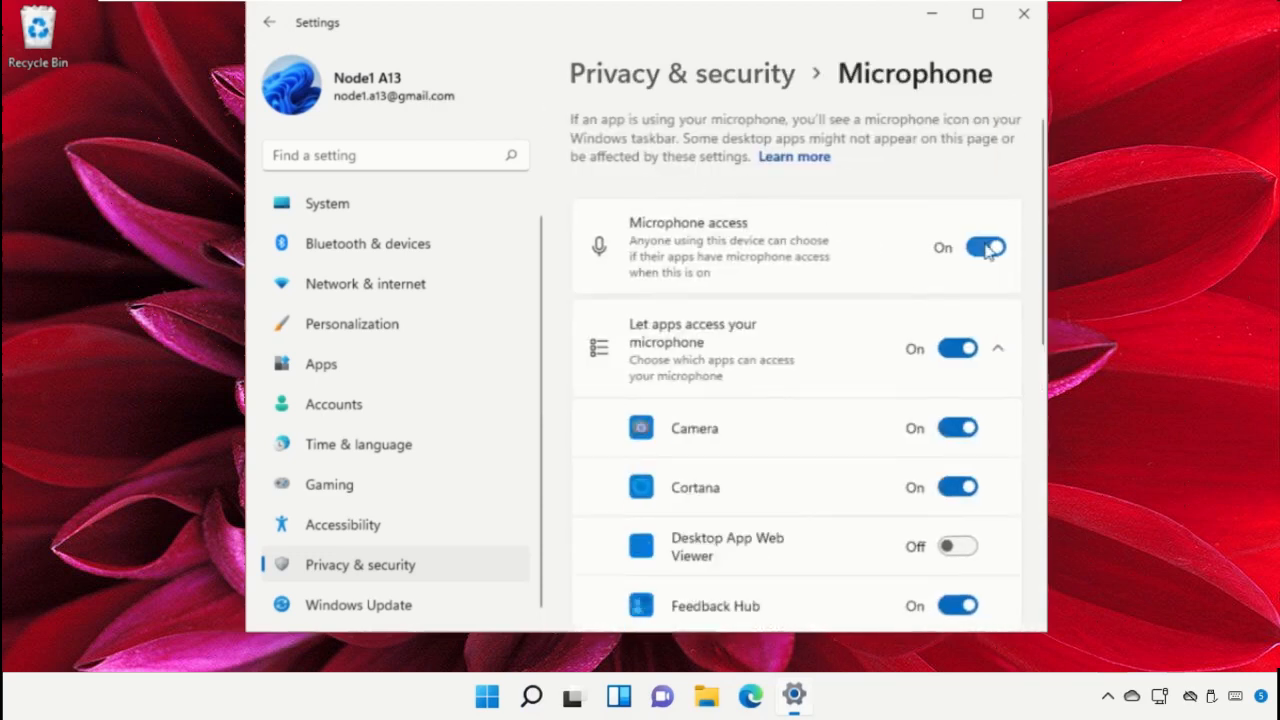
left_click(991, 250)
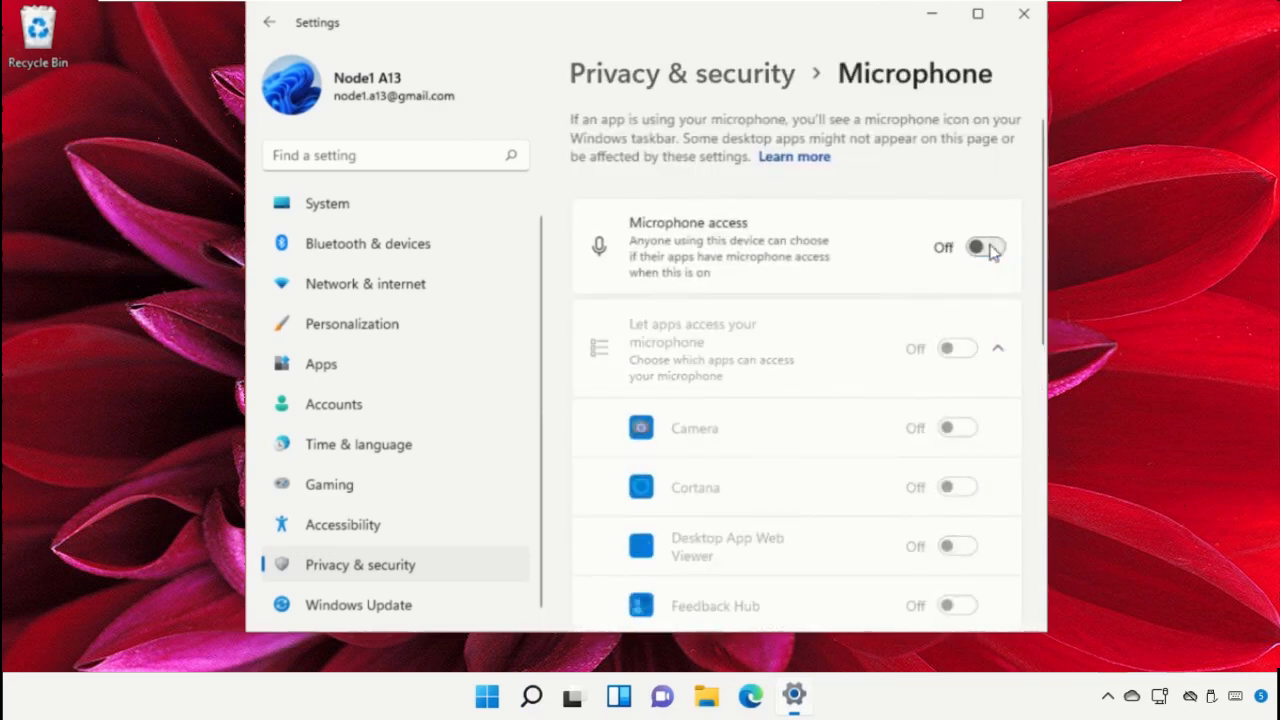
left_click(991, 250)
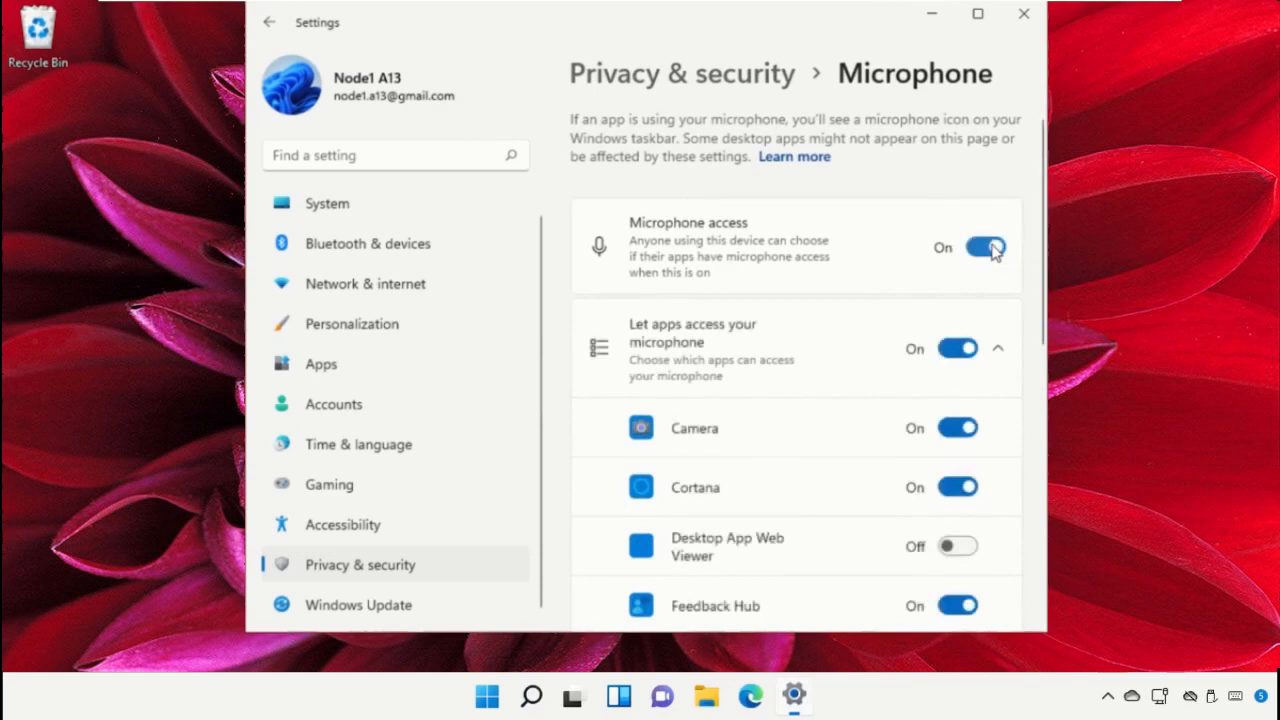
left_click(991, 250)
left_click(700, 74)
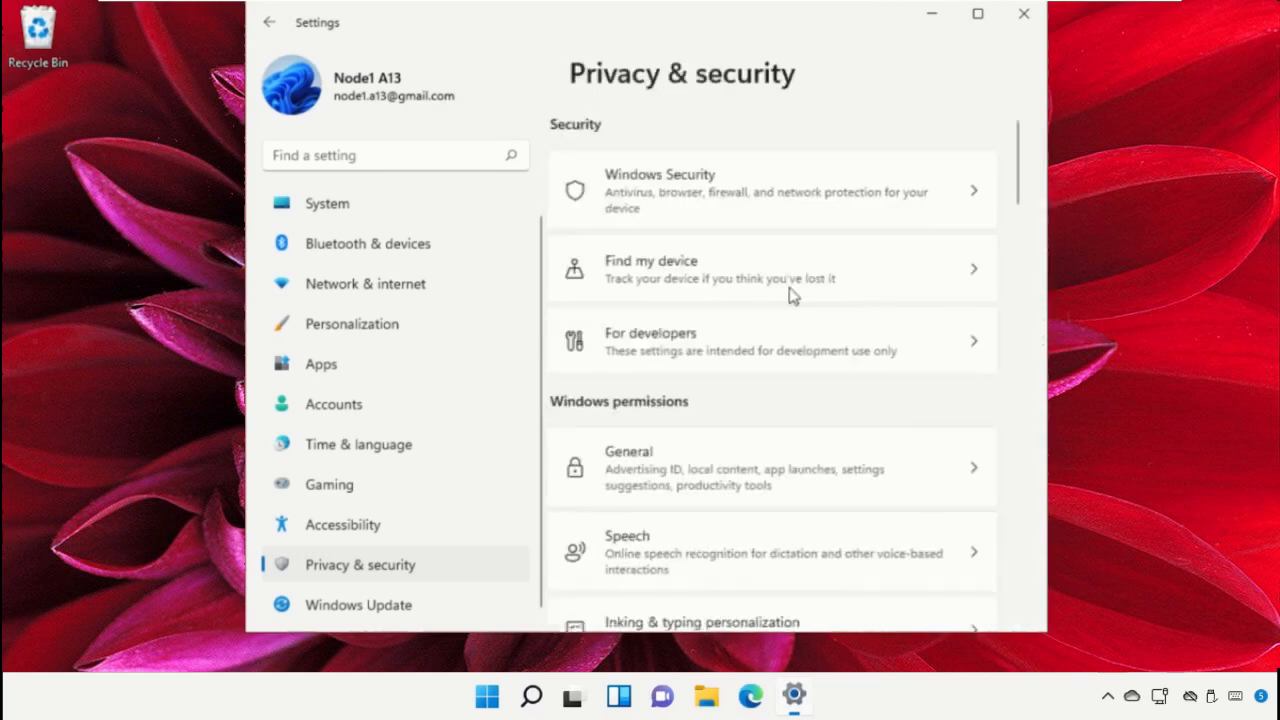
Turn off Notification access in the app permissions and return to Privacy & security
scroll(790, 462, "down", 10)
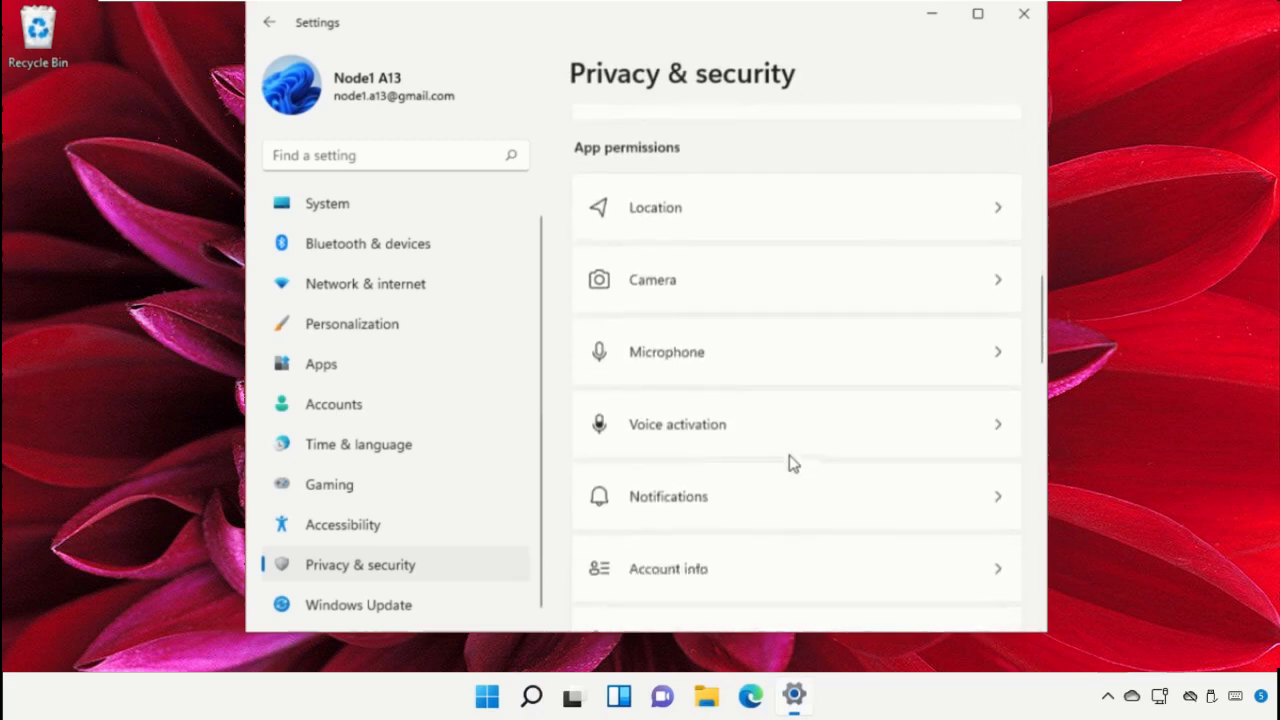
scroll(790, 460, "down", 1)
scroll(750, 360, "down", 2)
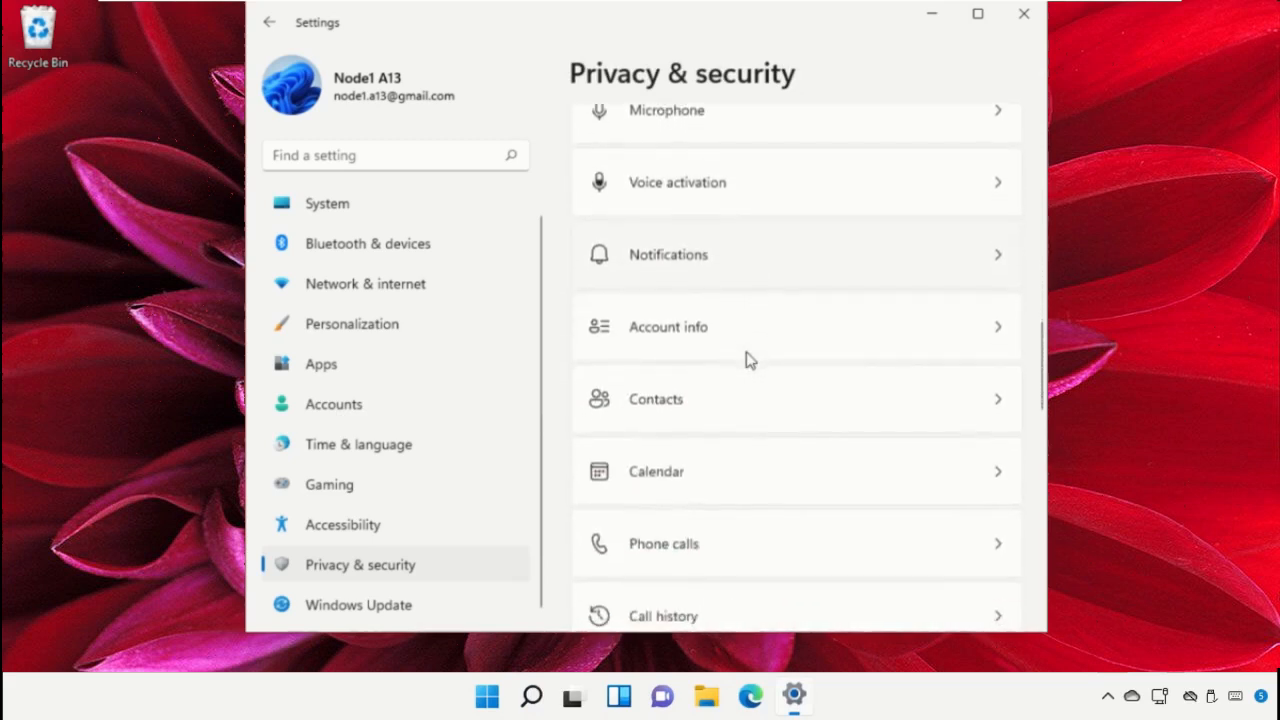
left_click(731, 268)
left_click(976, 166)
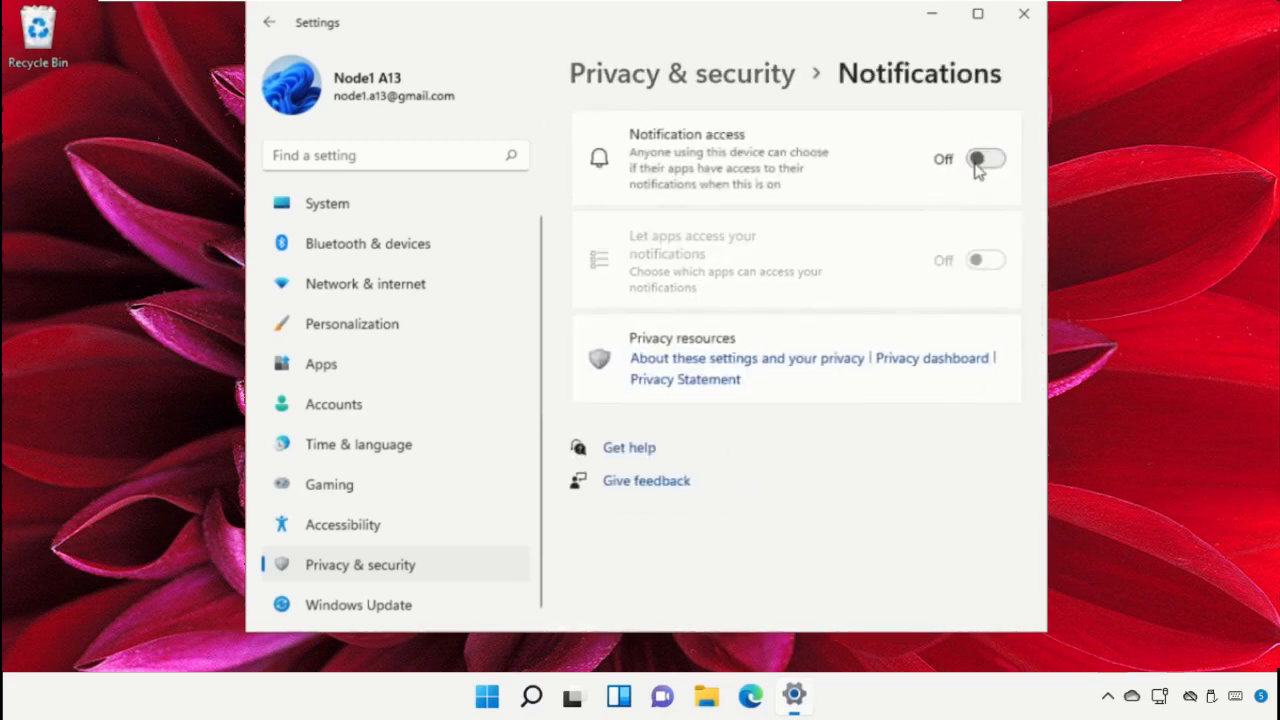
left_click(713, 88)
Turn off Contacts access in the app permissions and return to Privacy & security
scroll(766, 482, "down", 6)
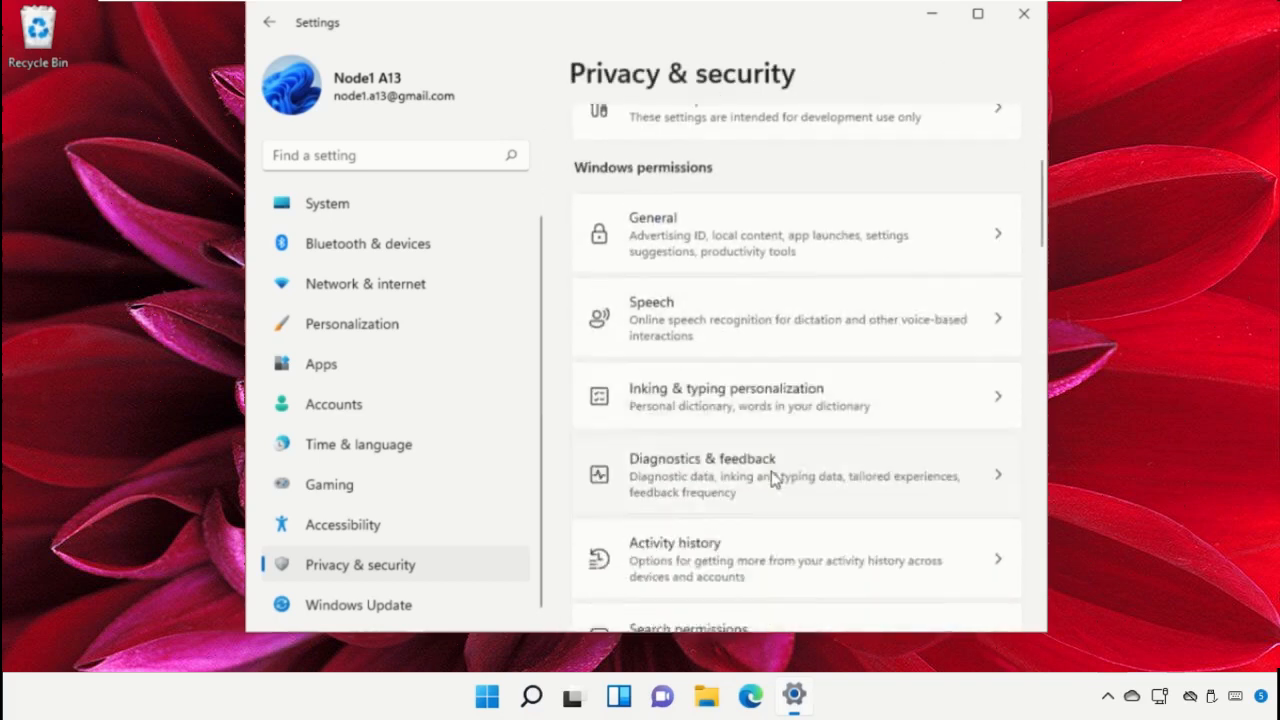
scroll(770, 480, "down", 5)
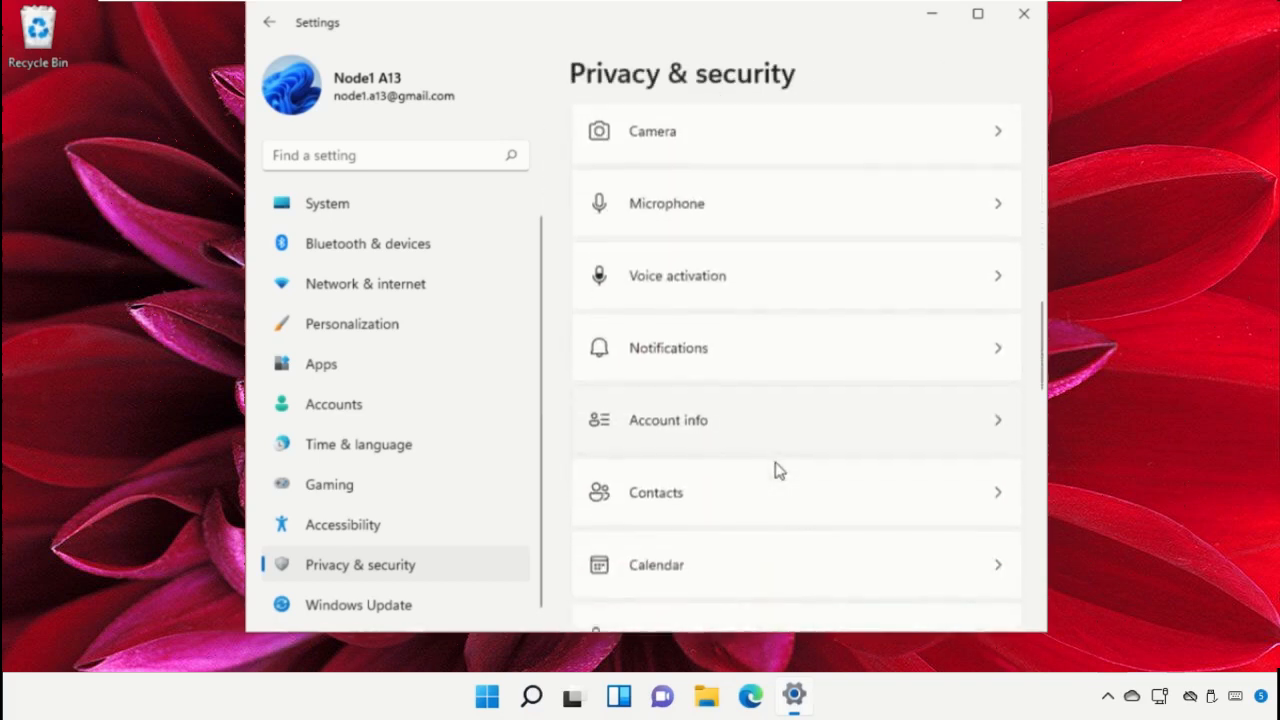
scroll(778, 471, "down", 1)
scroll(760, 345, "down", 1)
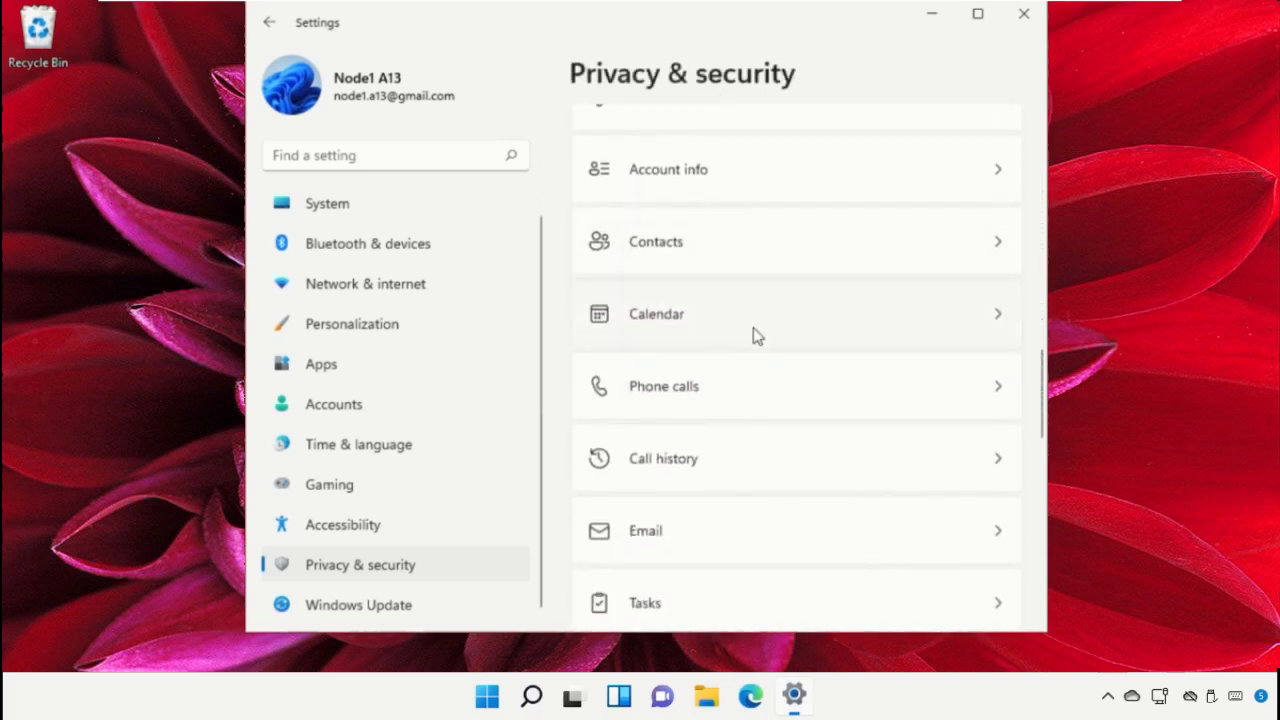
left_click(760, 249)
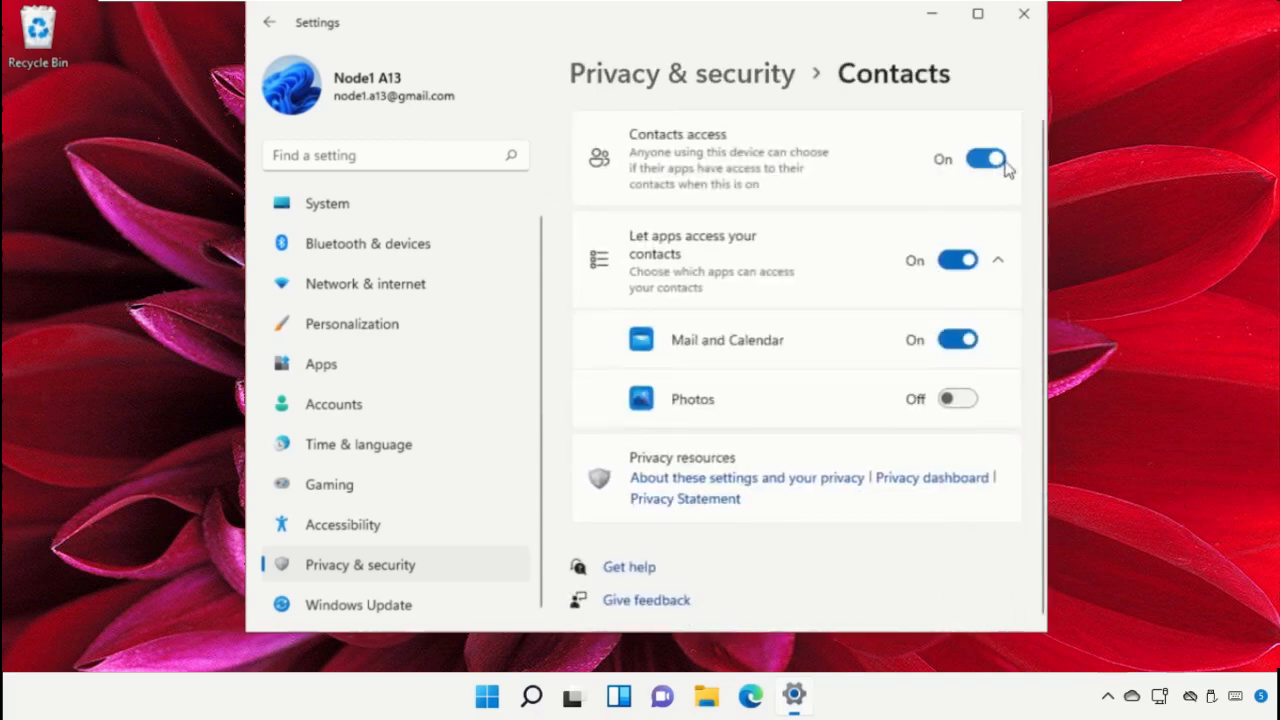
left_click(714, 76)
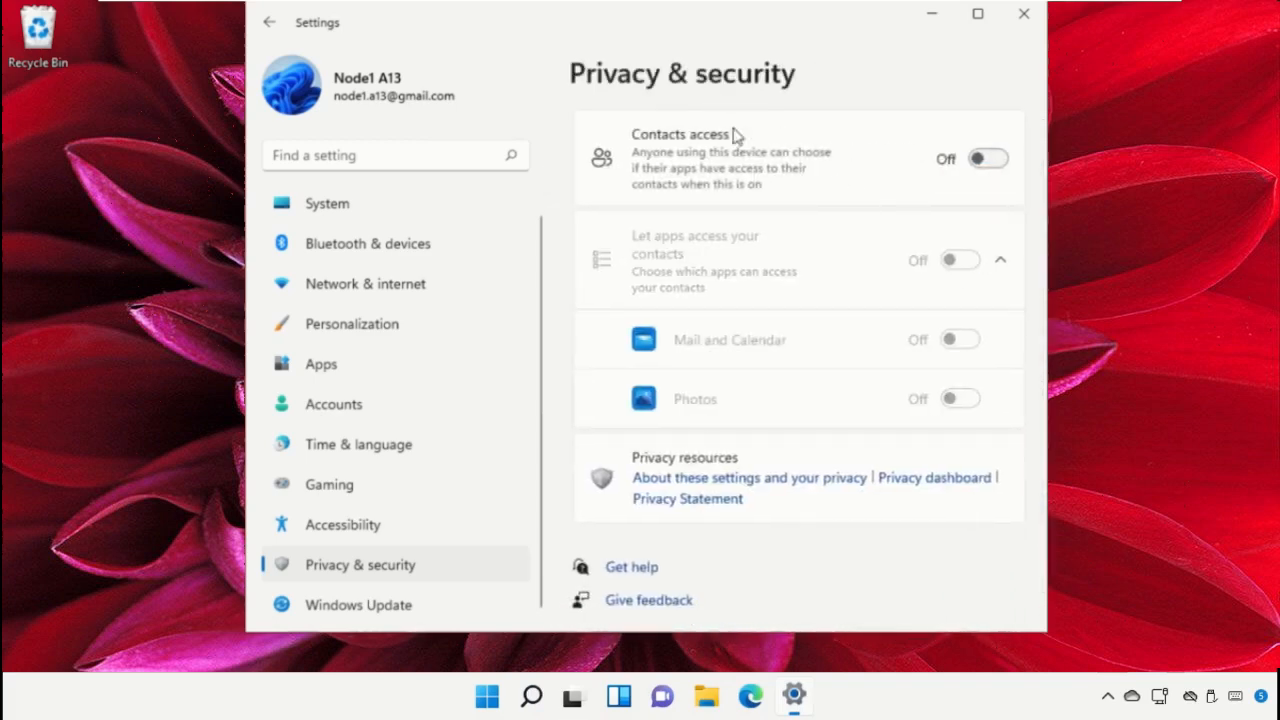
Turn off Phone call access in the app permissions and return to the Privacy & security list
scroll(760, 449, "down", 10)
scroll(760, 449, "down", 5)
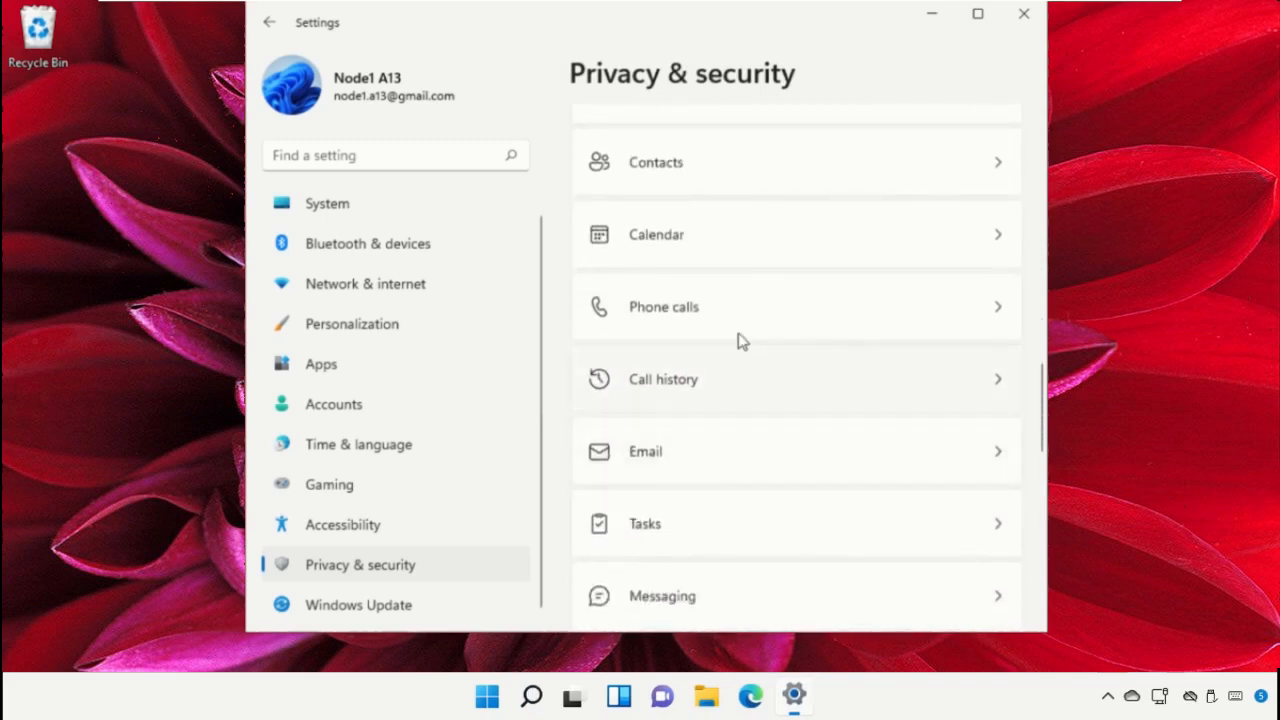
left_click(737, 338)
left_click(970, 162)
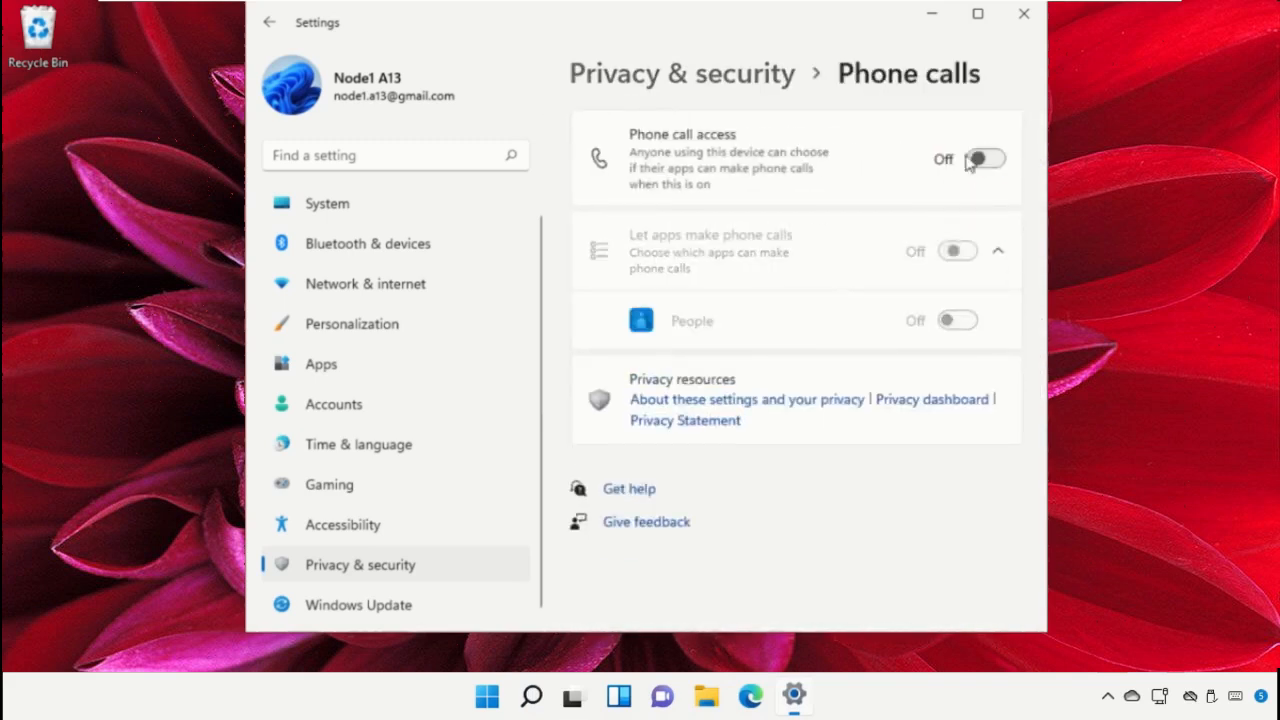
left_click(688, 76)
scroll(749, 445, "down", 8)
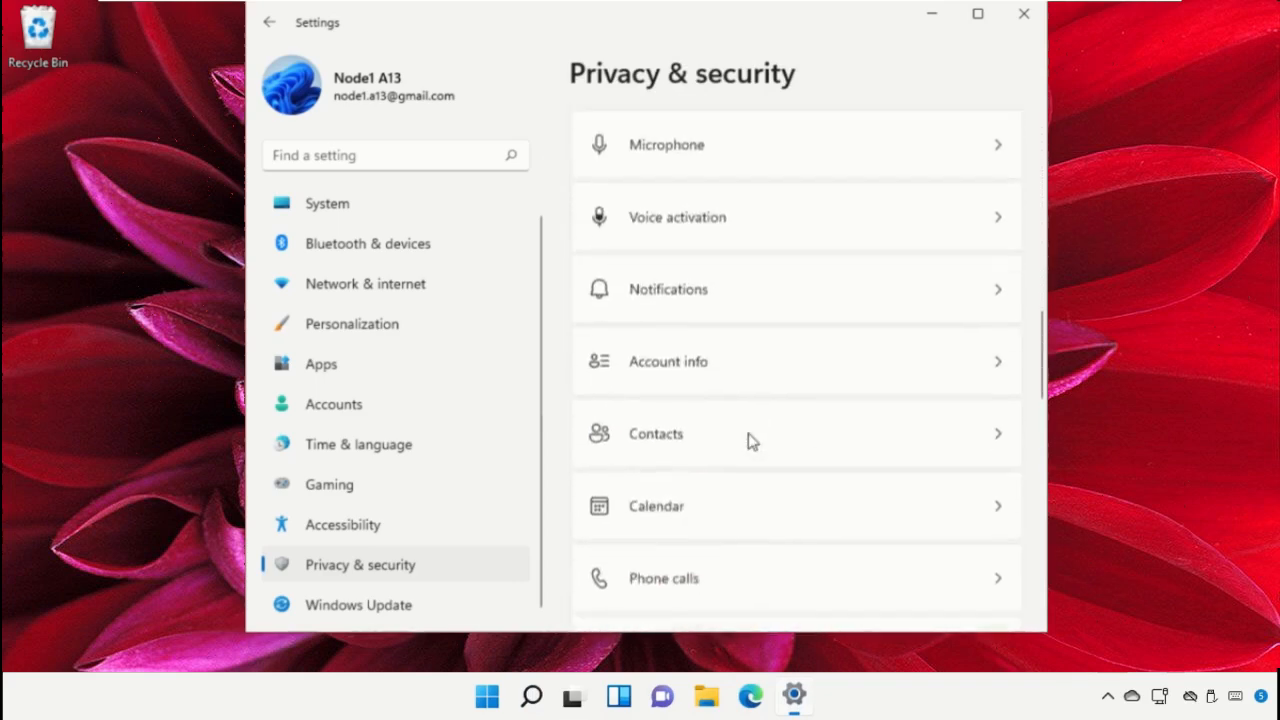
Turn off Call history access in the app permissions and return to Privacy & security
scroll(750, 441, "down", 3)
left_click(714, 397)
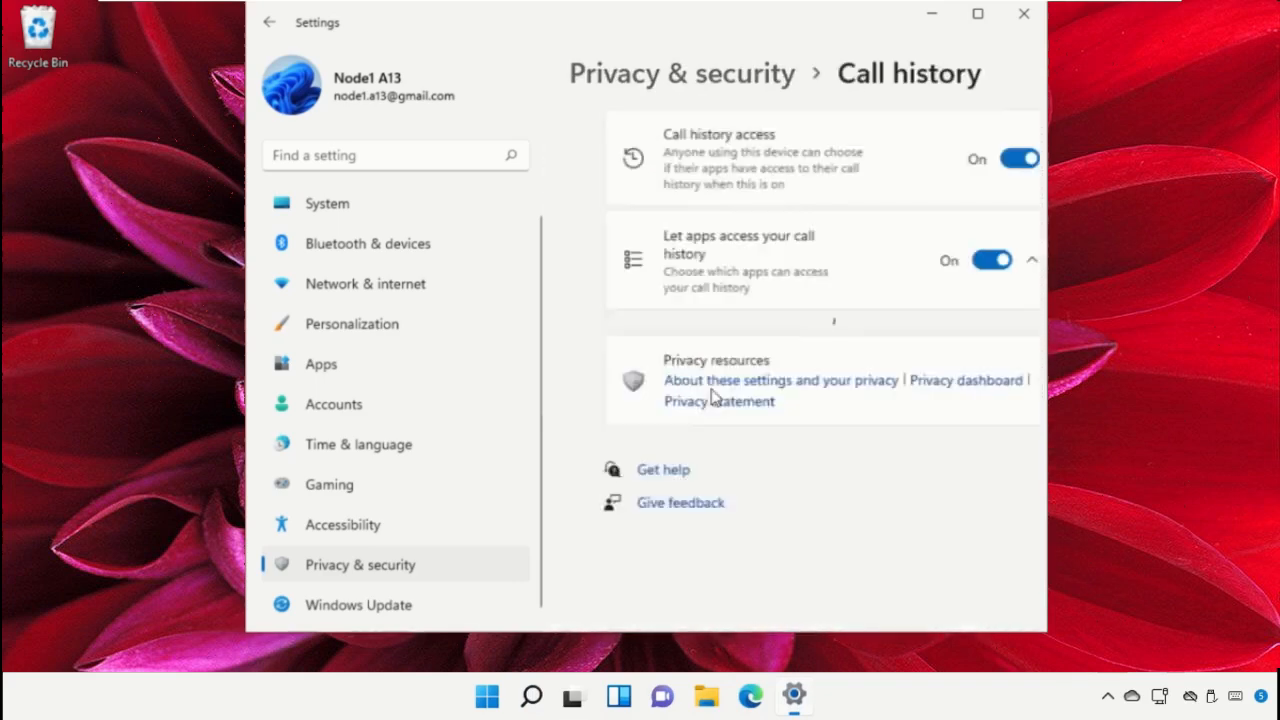
left_click(987, 158)
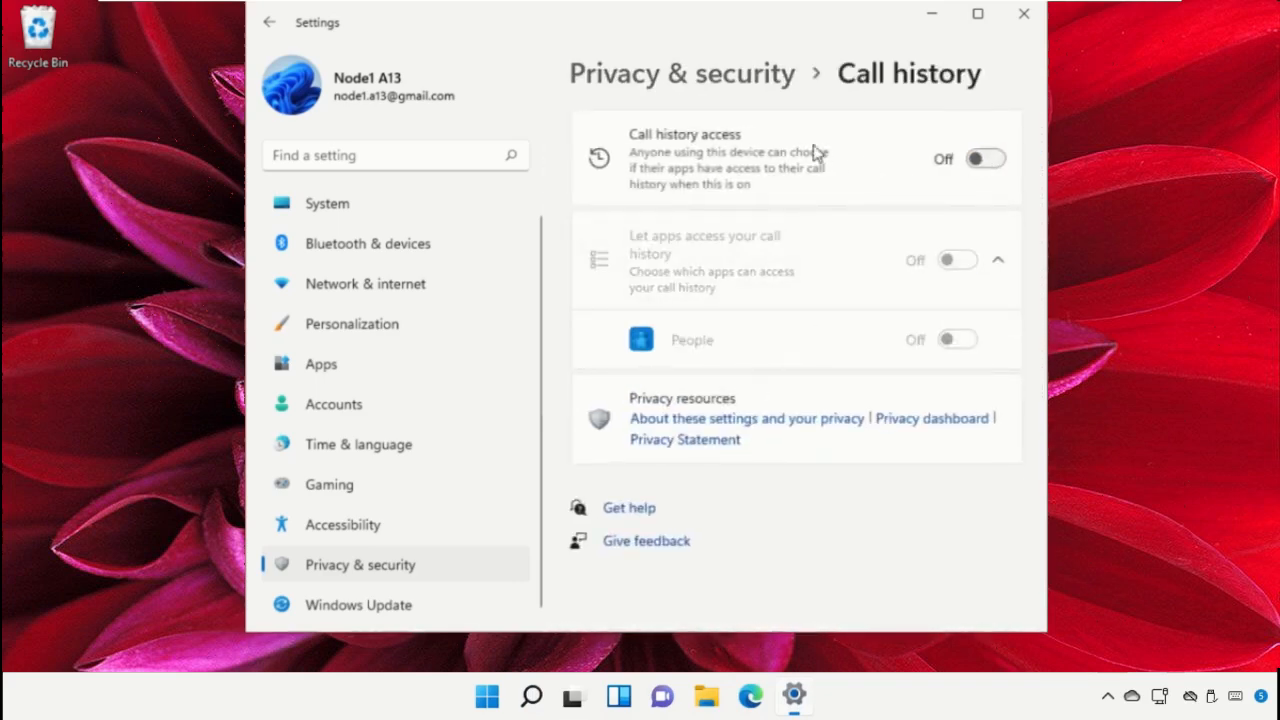
left_click(728, 88)
Open the Tasks access settings in the app permissions and return to the Privacy & security list
scroll(766, 491, "down", 10)
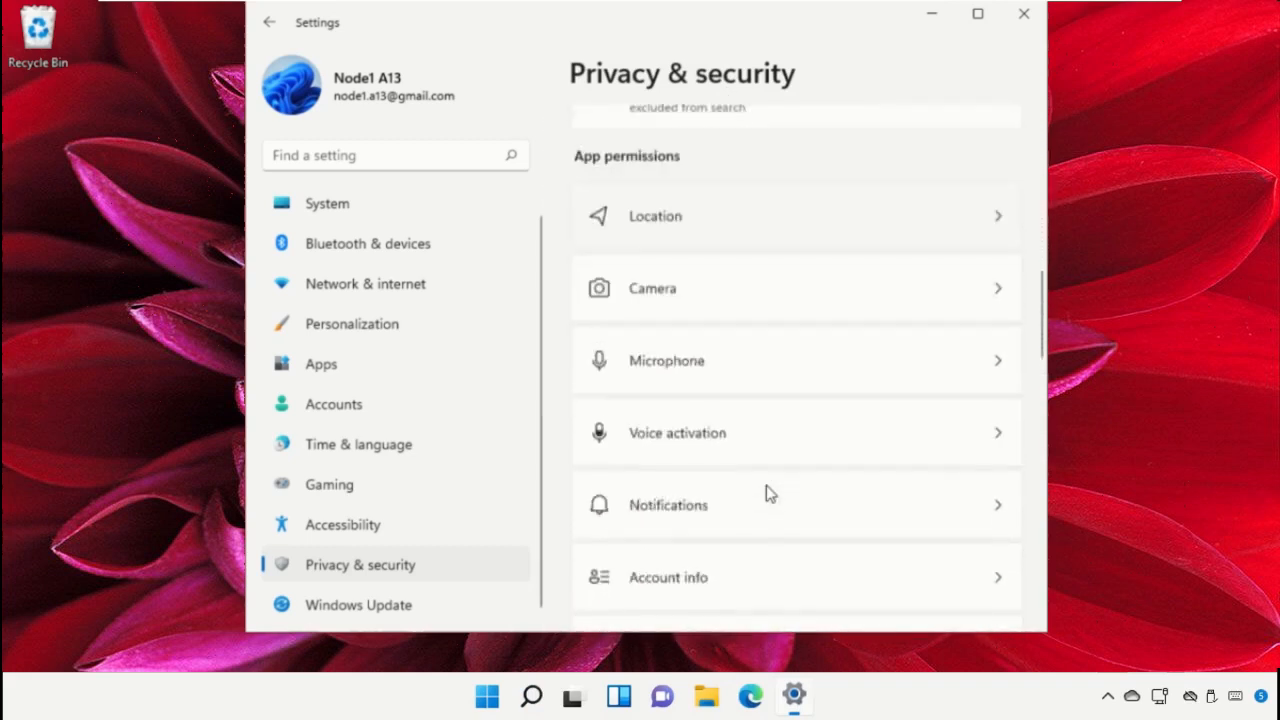
scroll(766, 485, "down", 5)
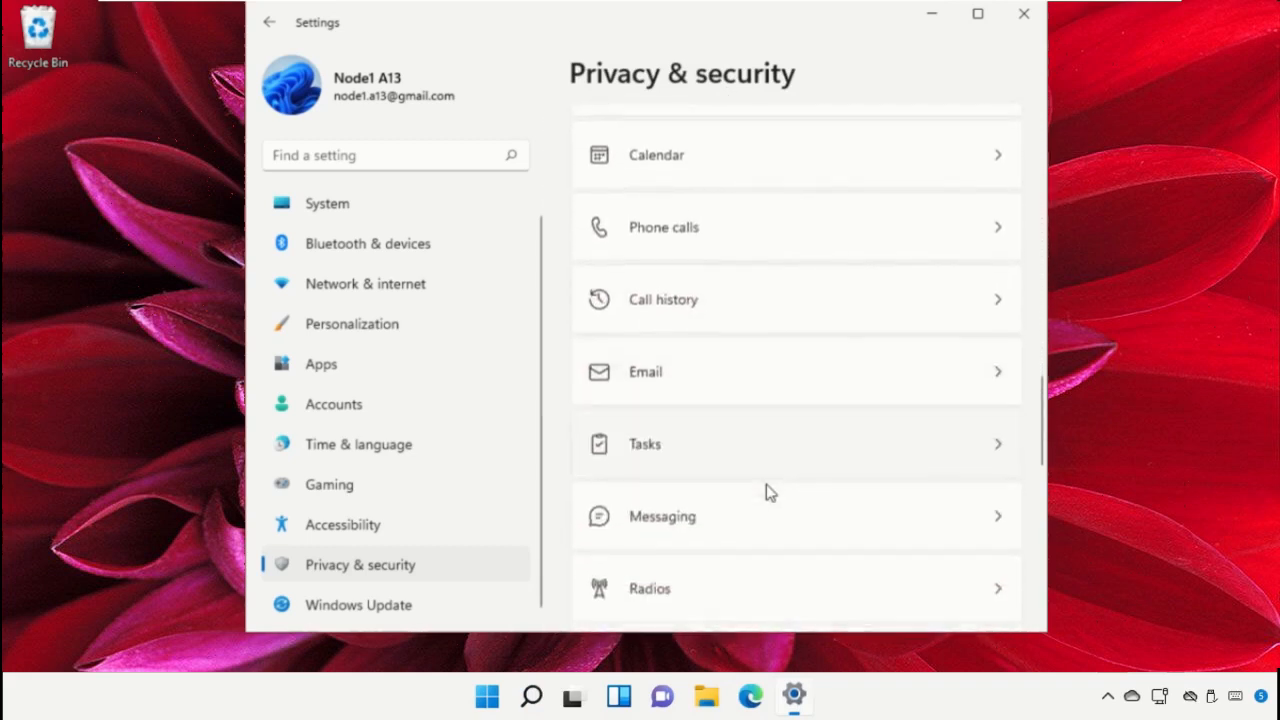
scroll(766, 488, "down", 3)
left_click(709, 284)
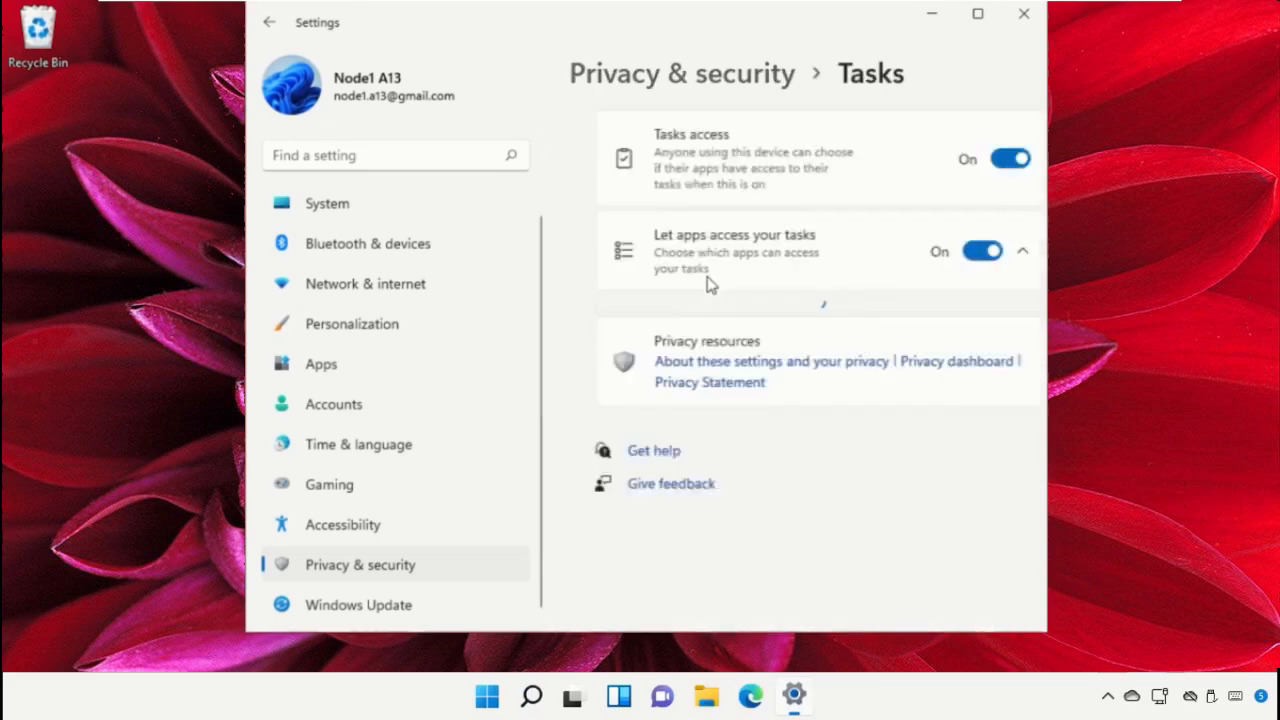
left_click(723, 82)
Open the Messaging access settings in the app permissions and return to the Privacy & security list
scroll(725, 425, "down", 5)
scroll(726, 425, "down", 8)
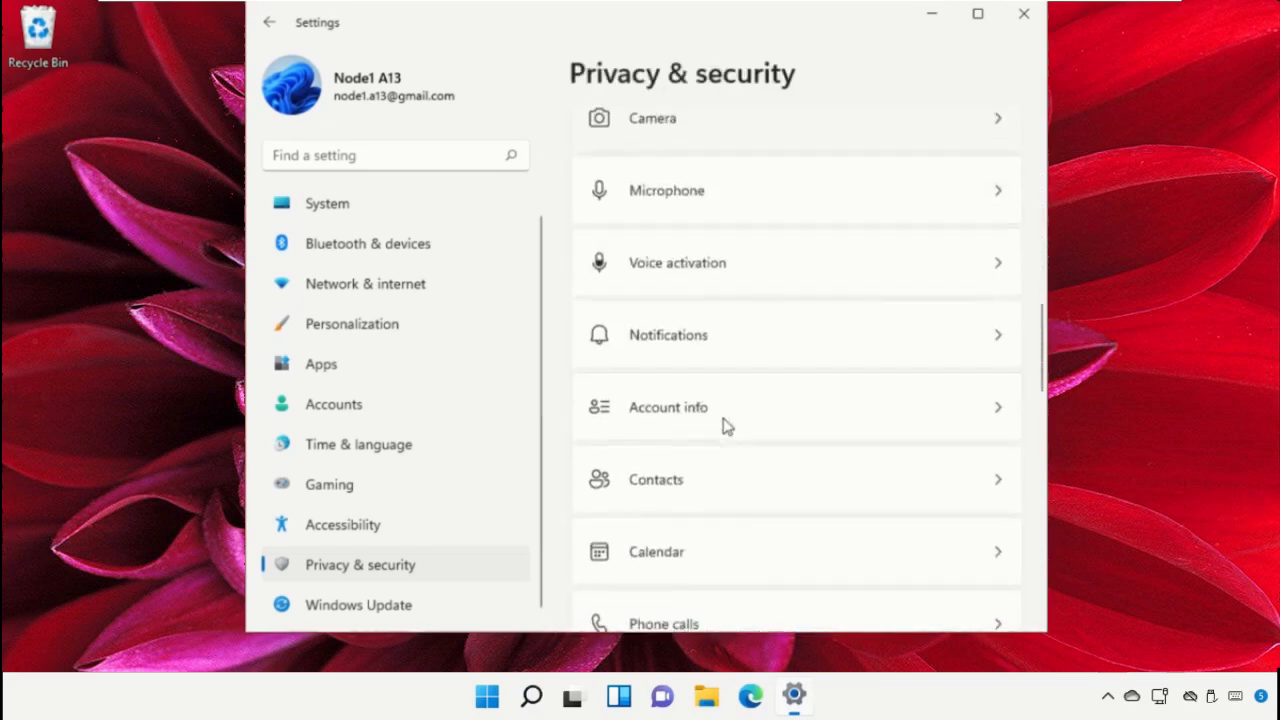
scroll(726, 423, "down", 2)
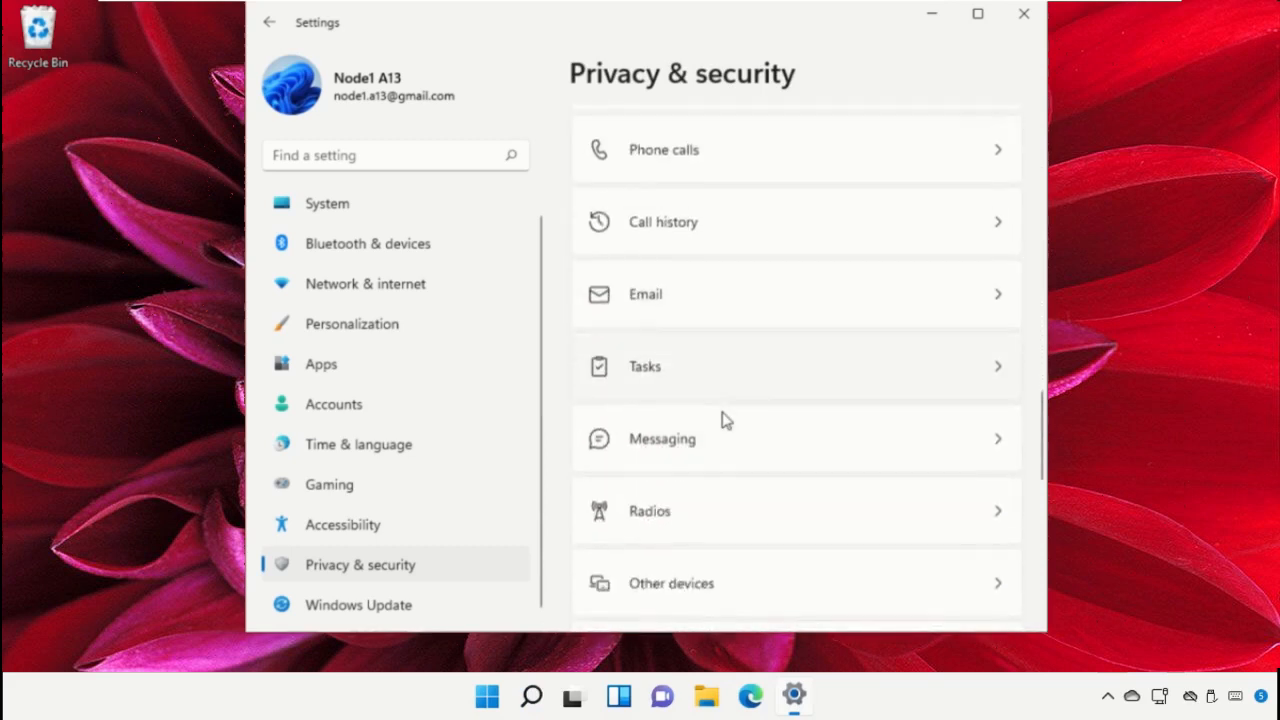
left_click(717, 437)
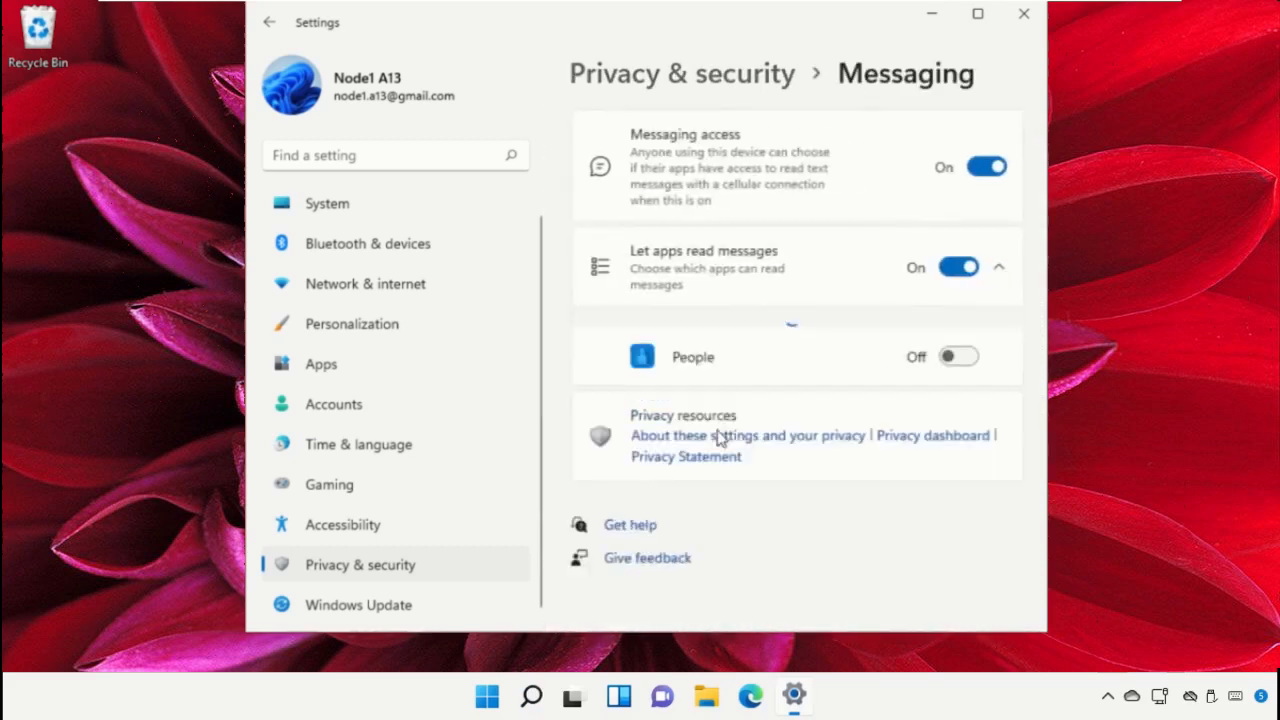
left_click(678, 77)
Turn off Radio control access in the app permissions and return to Privacy & security
scroll(737, 466, "down", 10)
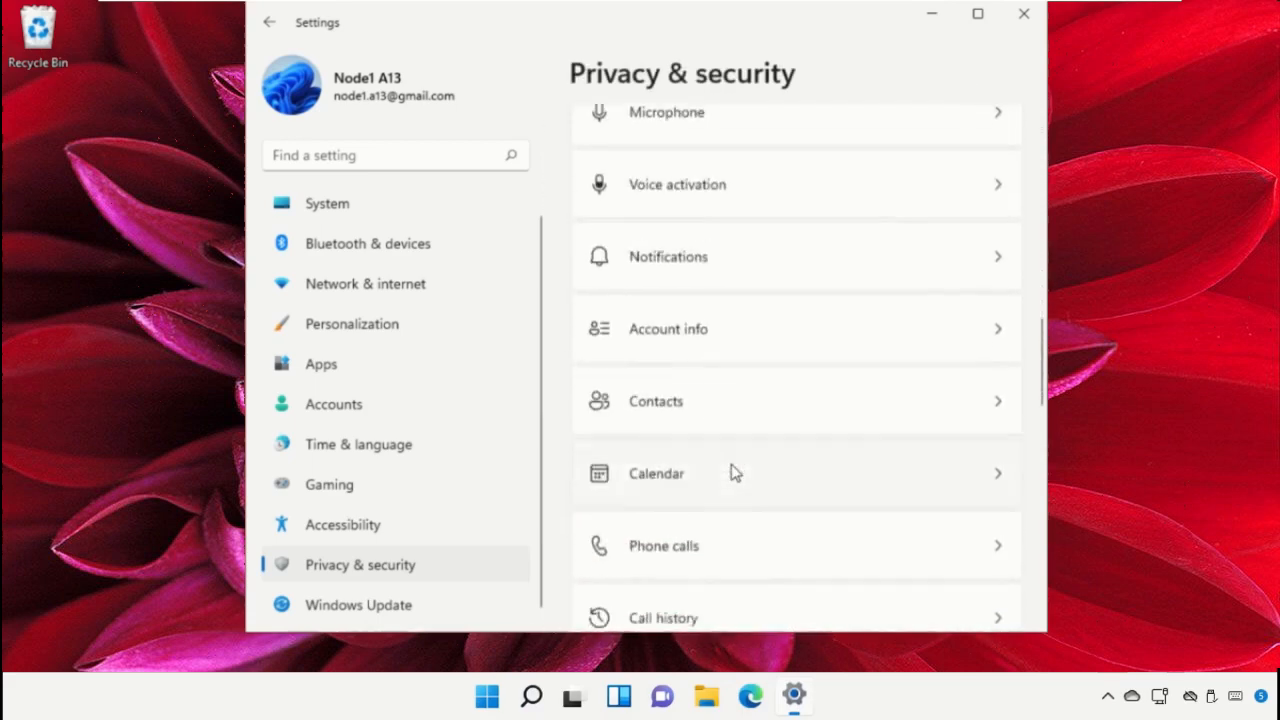
scroll(731, 472, "down", 5)
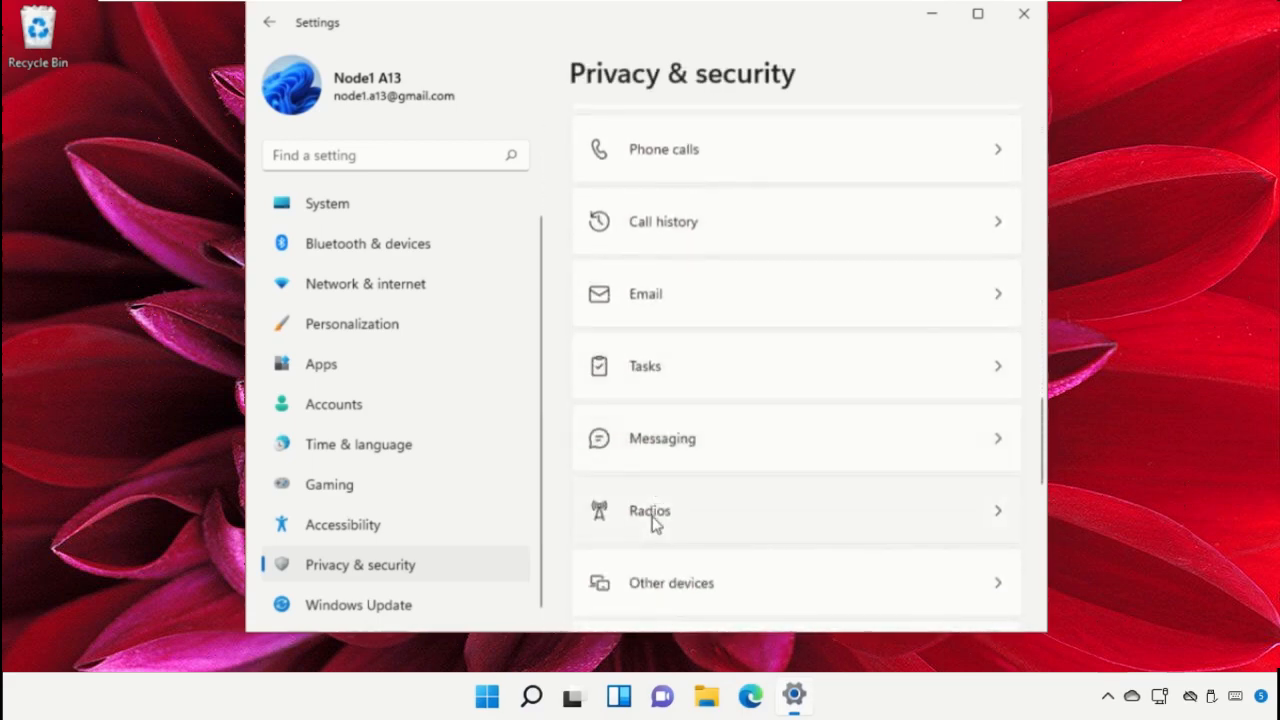
left_click(654, 525)
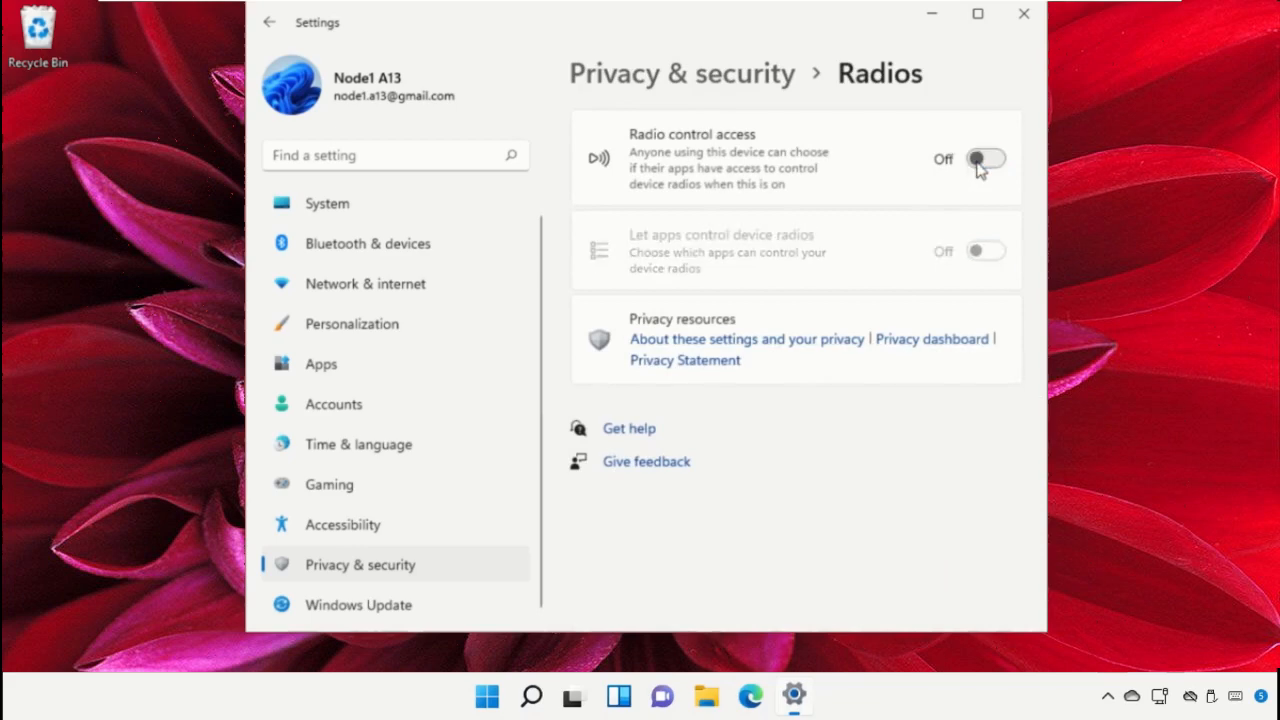
left_click(700, 77)
Turn off App diagnostic access in the app permissions and return to Privacy & security
scroll(777, 514, "down", 10)
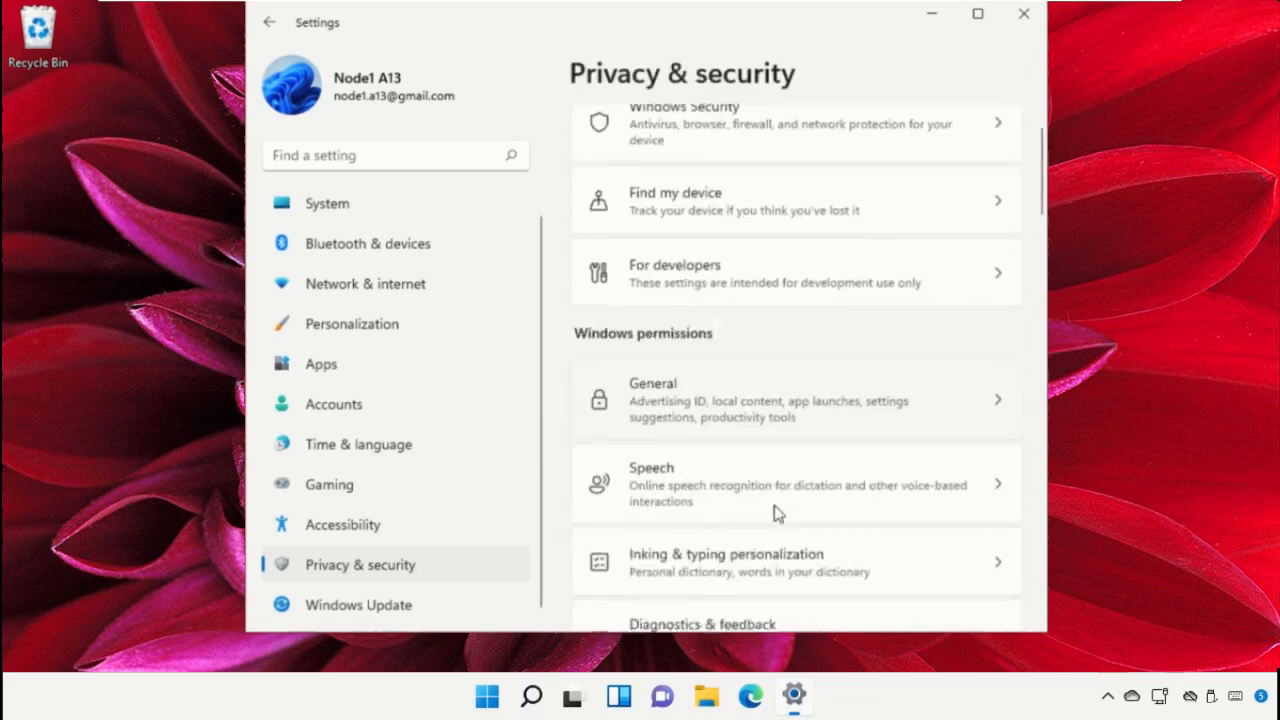
scroll(777, 514, "down", 5)
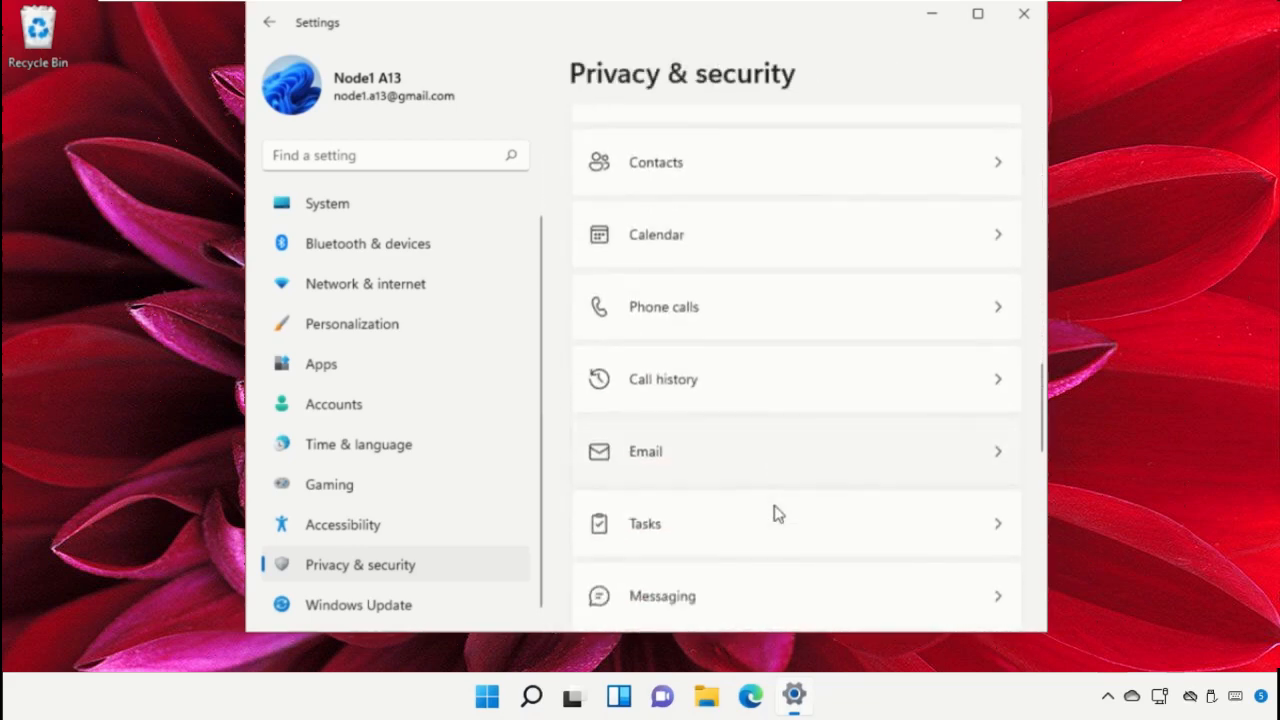
scroll(777, 514, "down", 3)
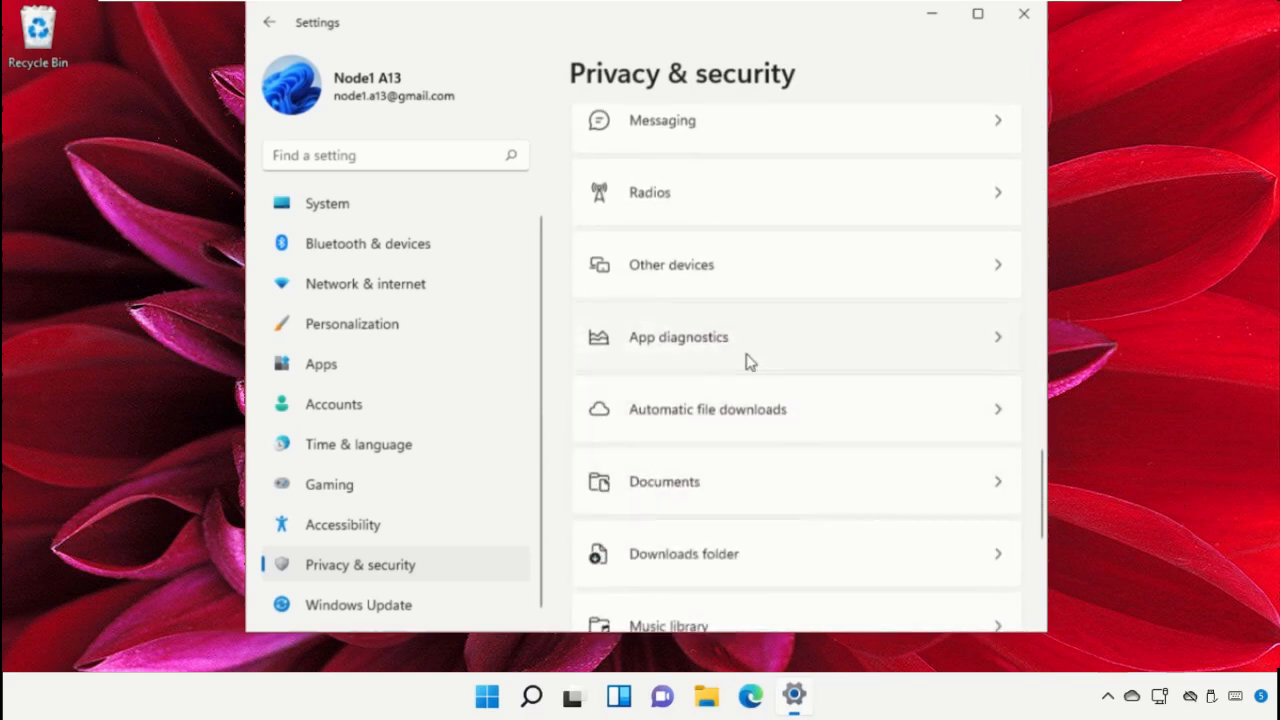
left_click(748, 361)
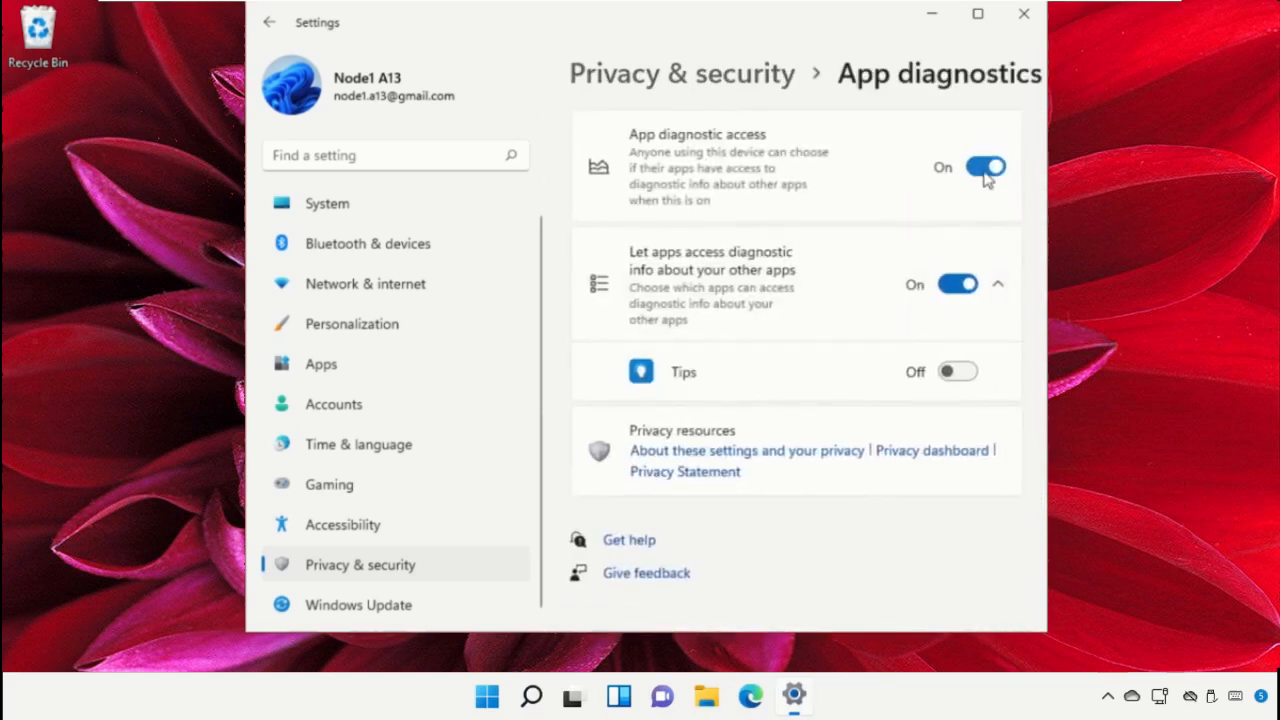
left_click(985, 168)
left_click(712, 80)
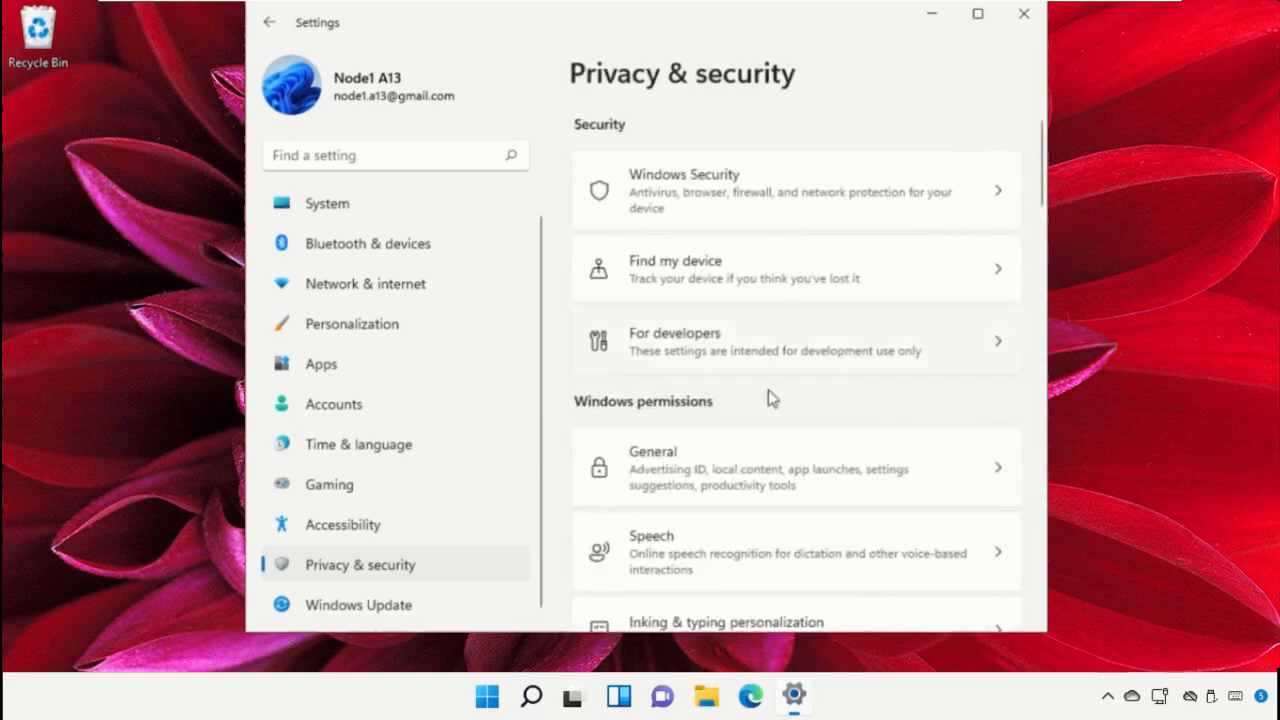
Look through the remaining app permissions at the end of the Privacy & security list and close Settings
scroll(768, 390, "down", 10)
scroll(768, 410, "down", 9)
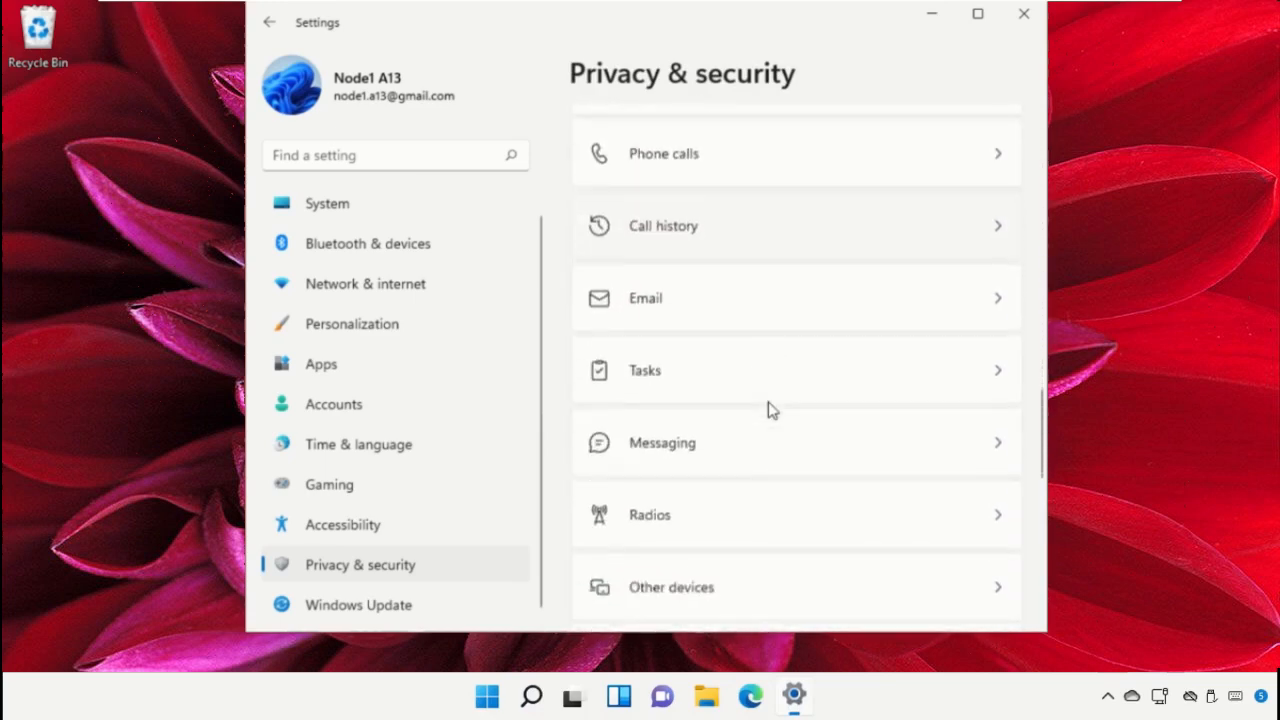
scroll(772, 405, "down", 1)
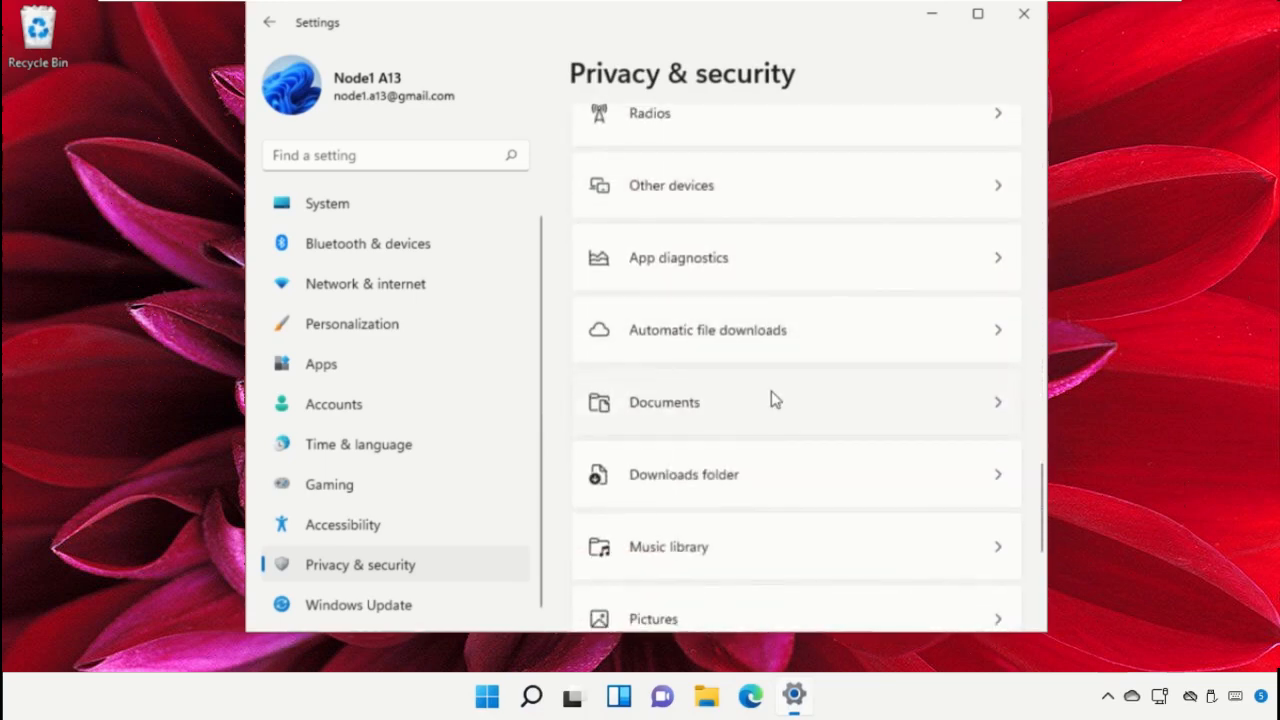
scroll(806, 371, "down", 5)
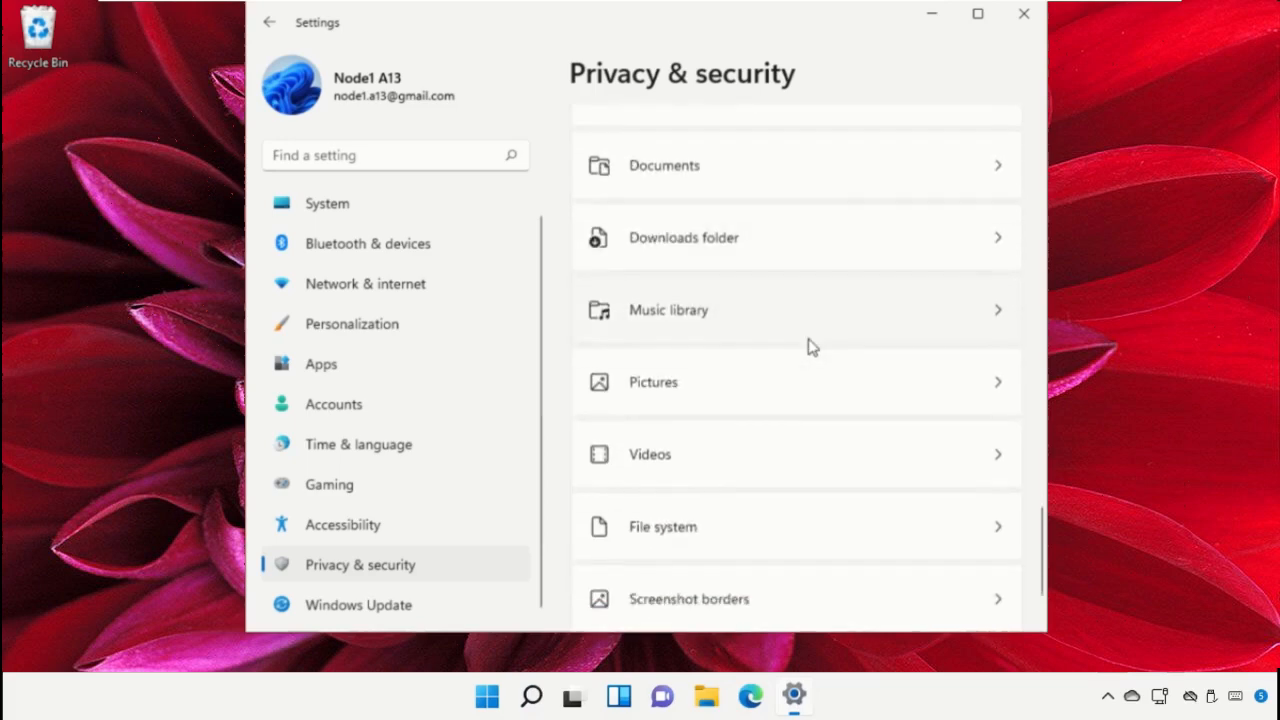
left_click(1018, 22)
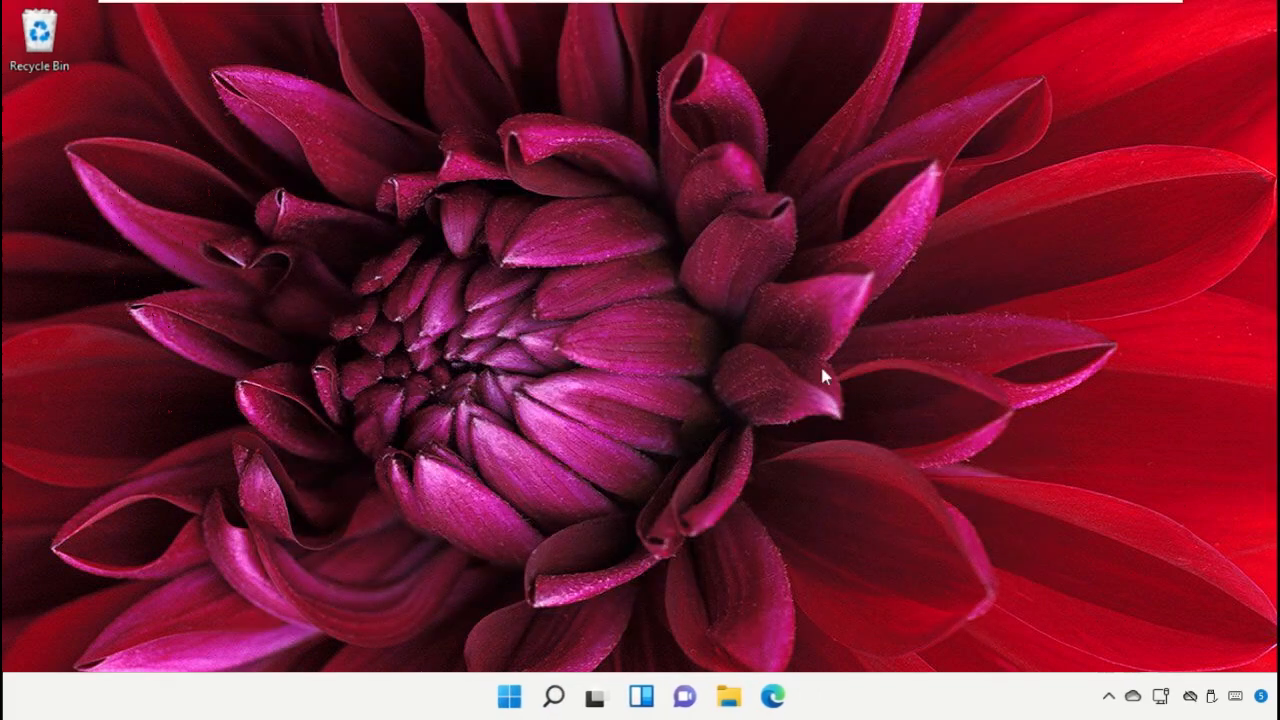
Reopen Settings through Windows search and check for updates in Windows Update
left_click(551, 698)
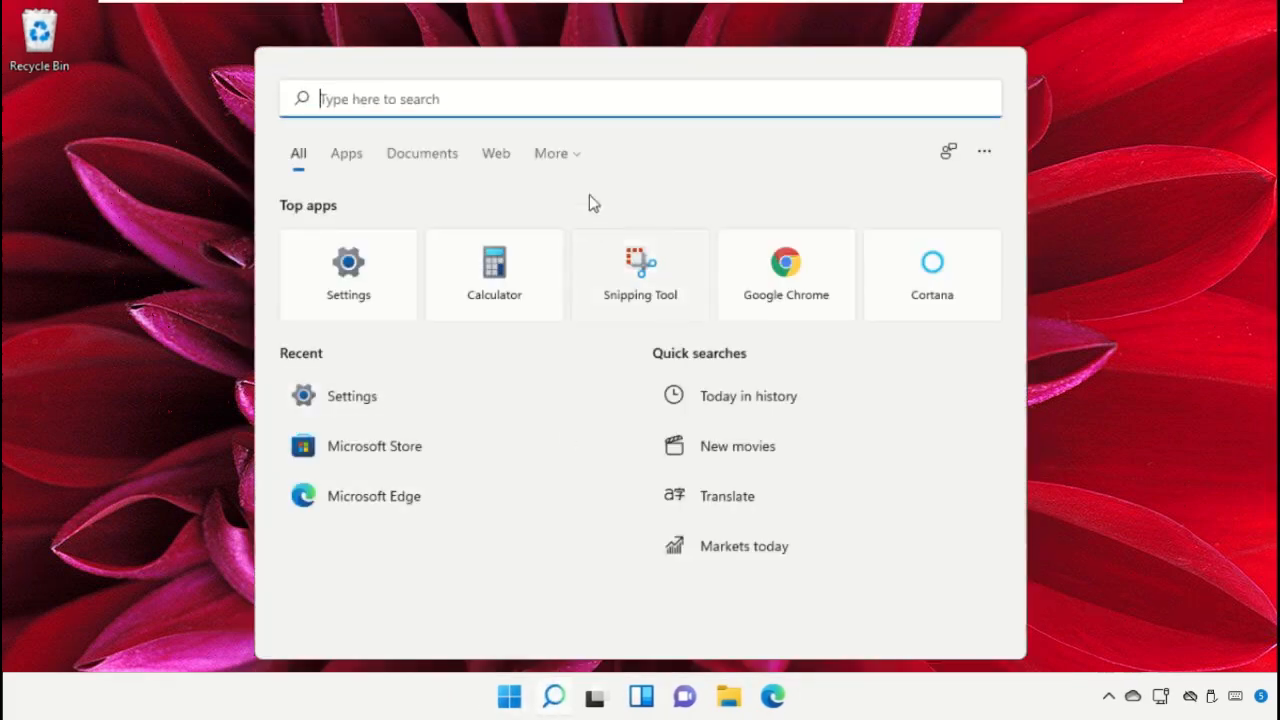
type("Settings")
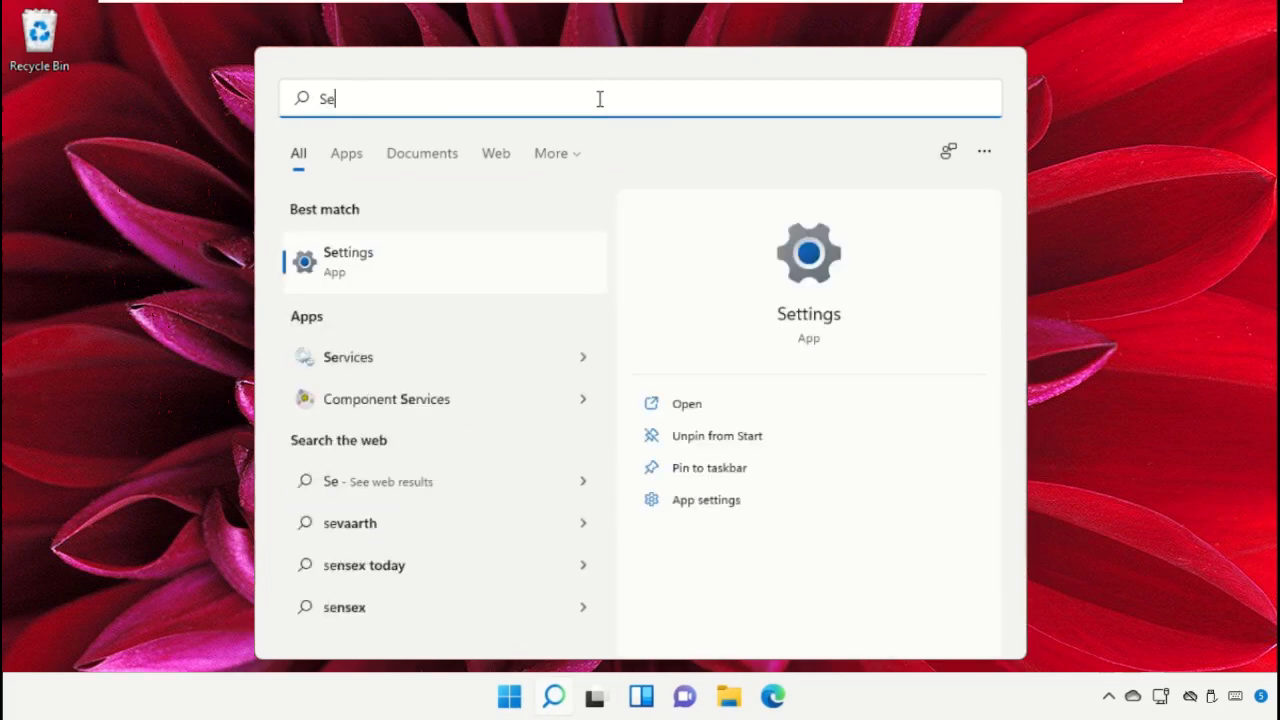
left_click(455, 277)
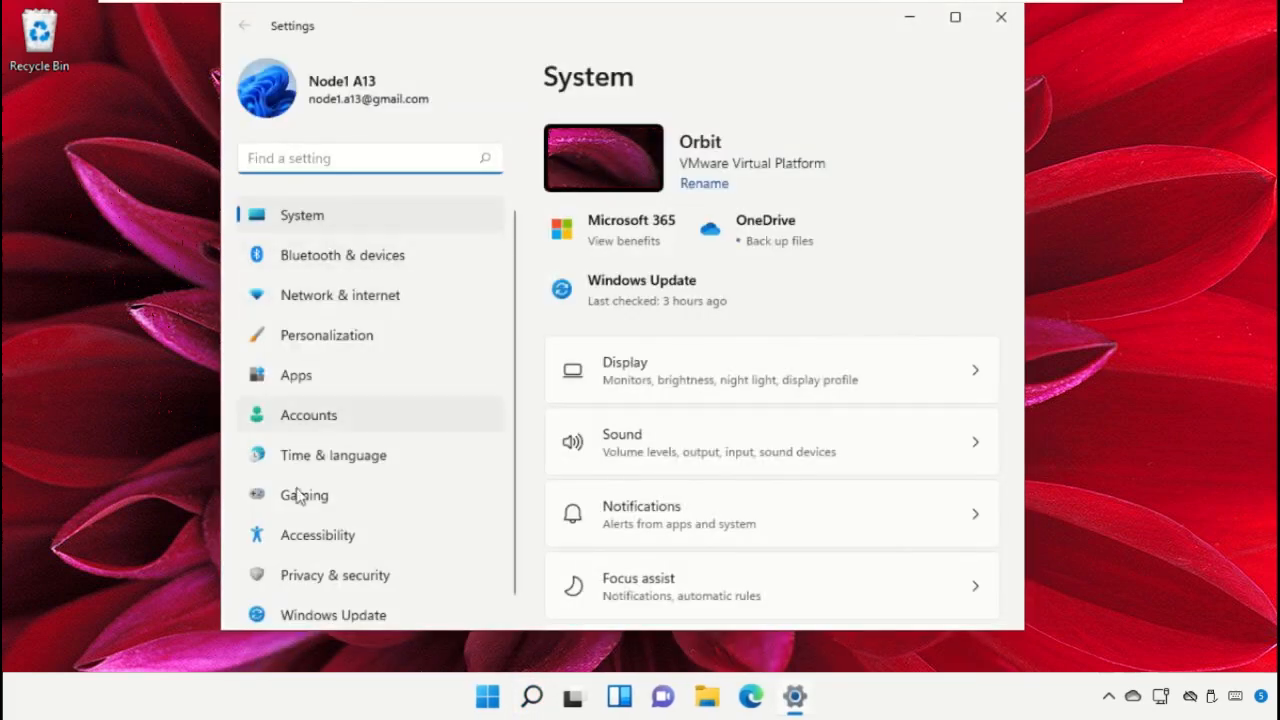
left_click(333, 613)
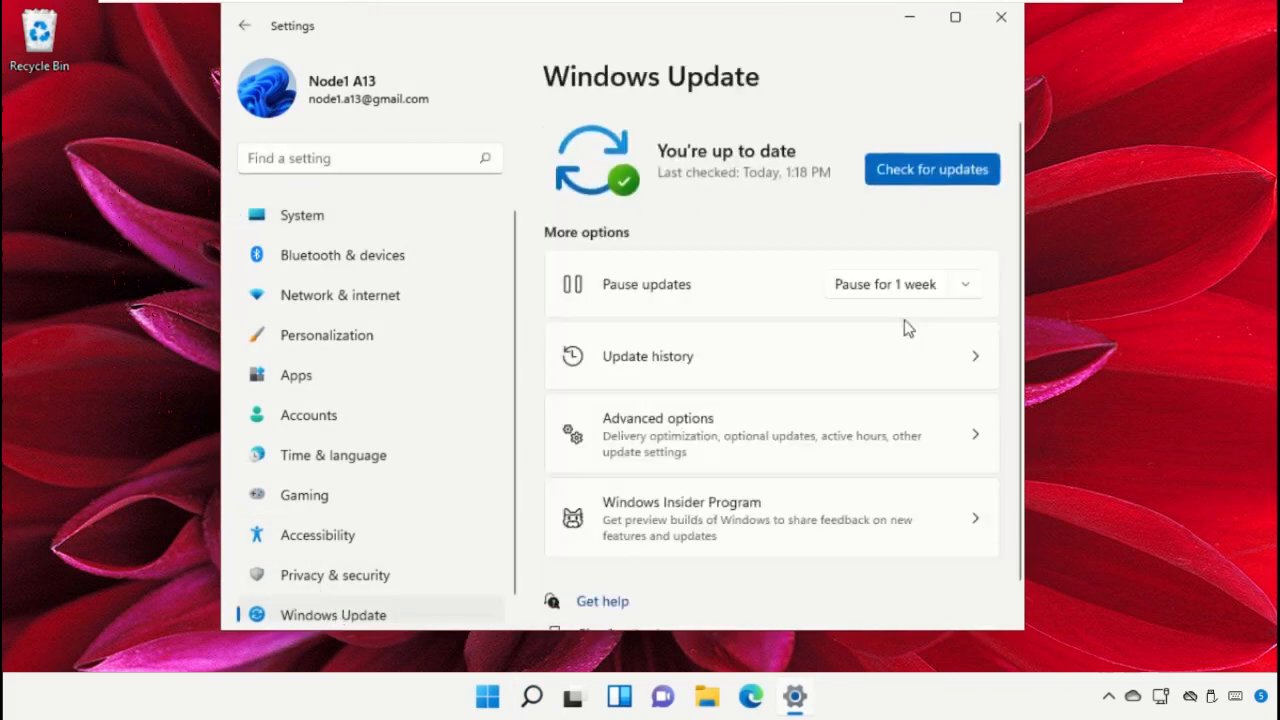
left_click(947, 180)
Turn off Allow downloads from other PCs under Delivery Optimization in the advanced update options, and close Settings
left_click(751, 447)
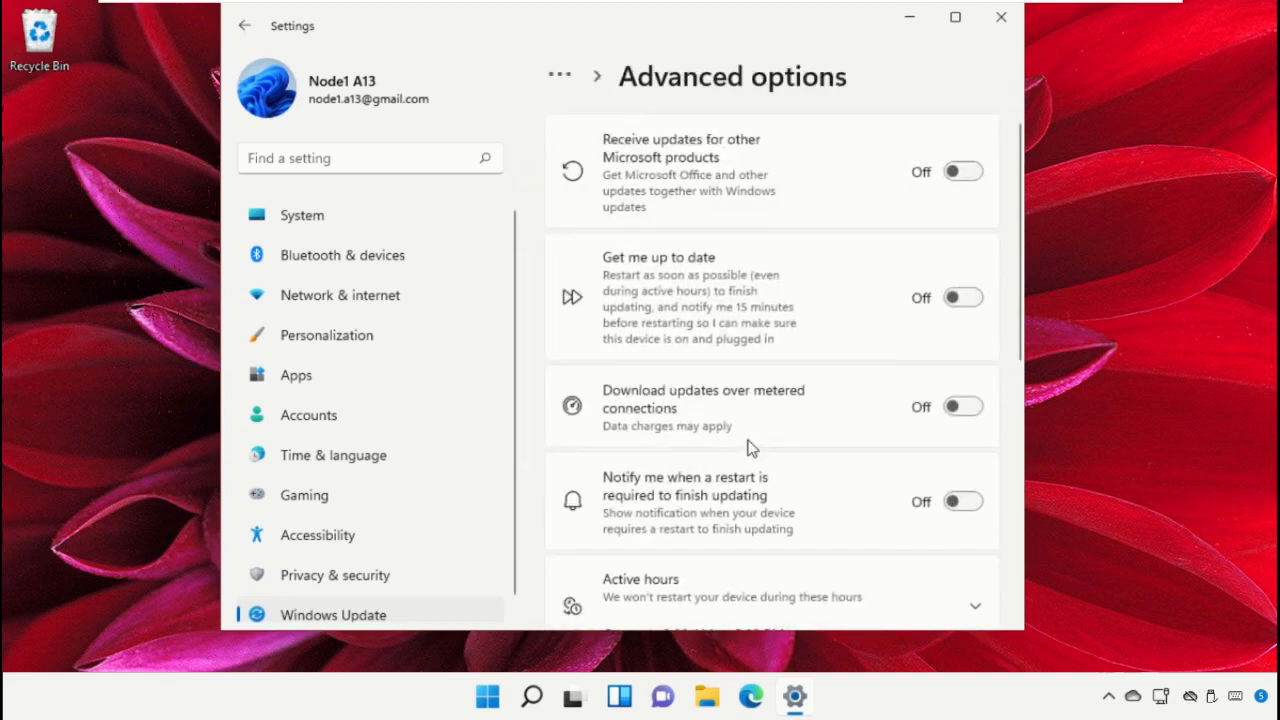
scroll(751, 447, "down", 3)
scroll(751, 447, "down", 2)
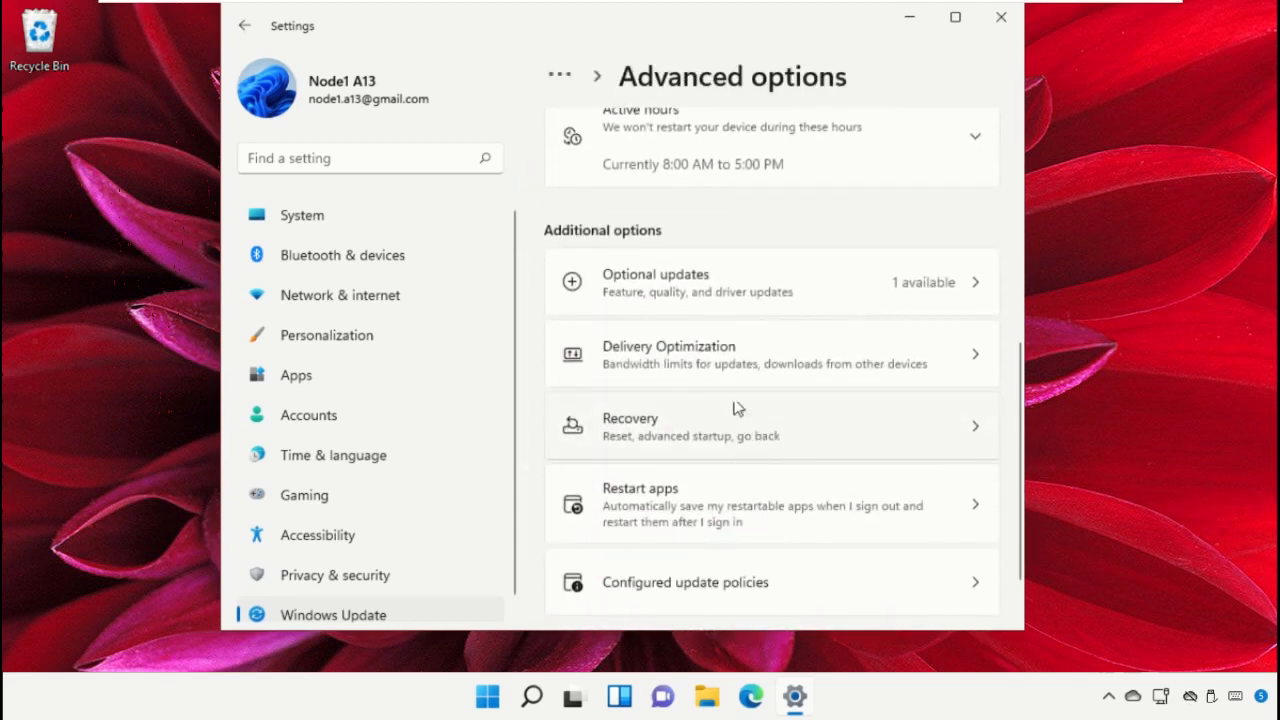
left_click(742, 364)
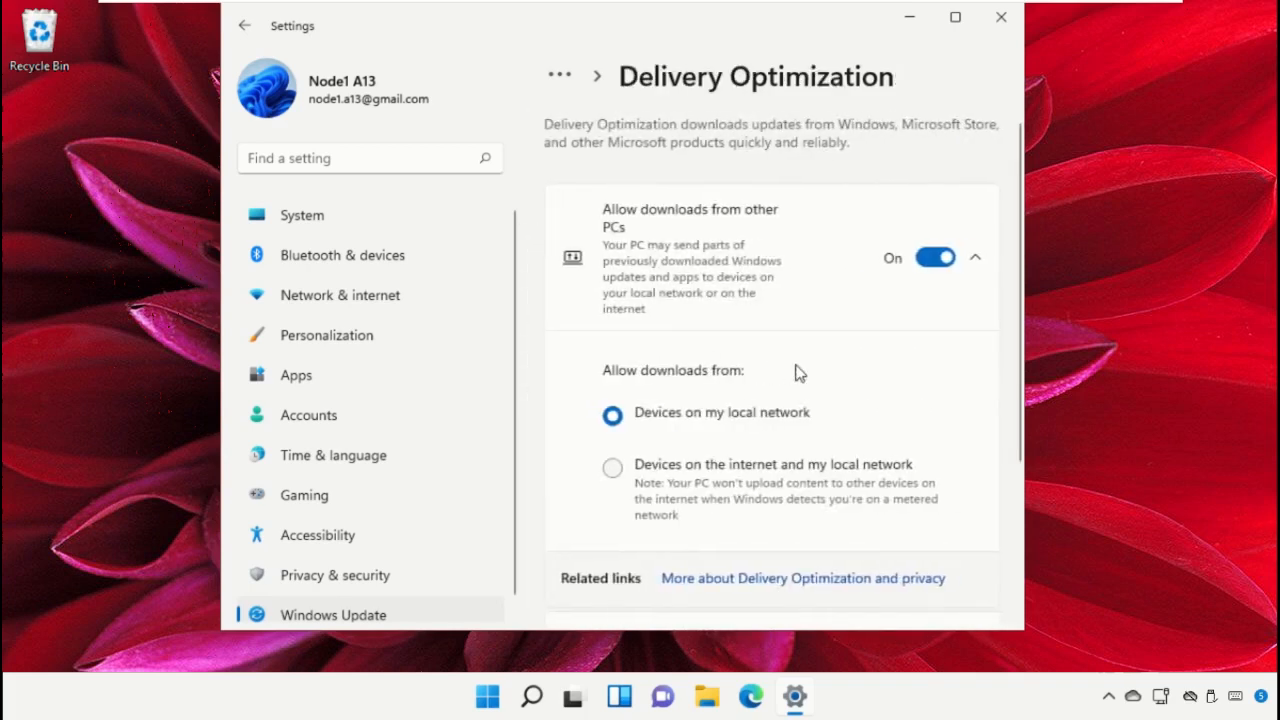
left_click(944, 260)
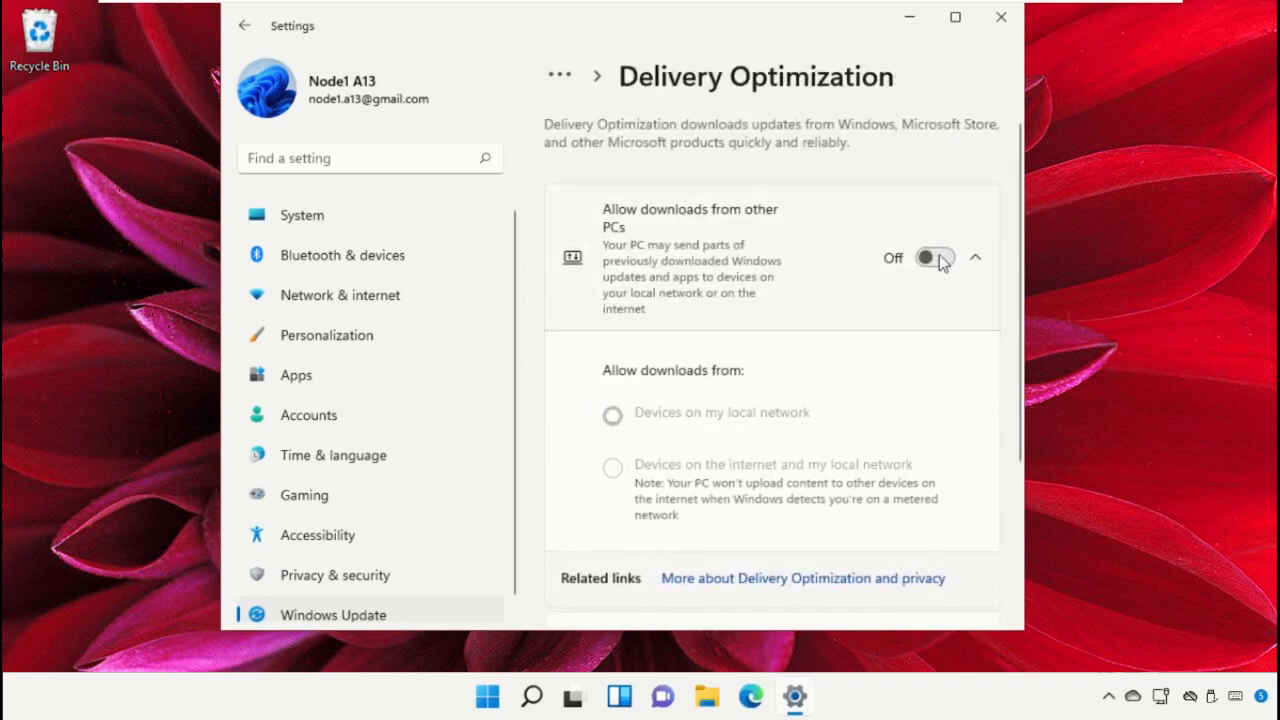
left_click(999, 24)
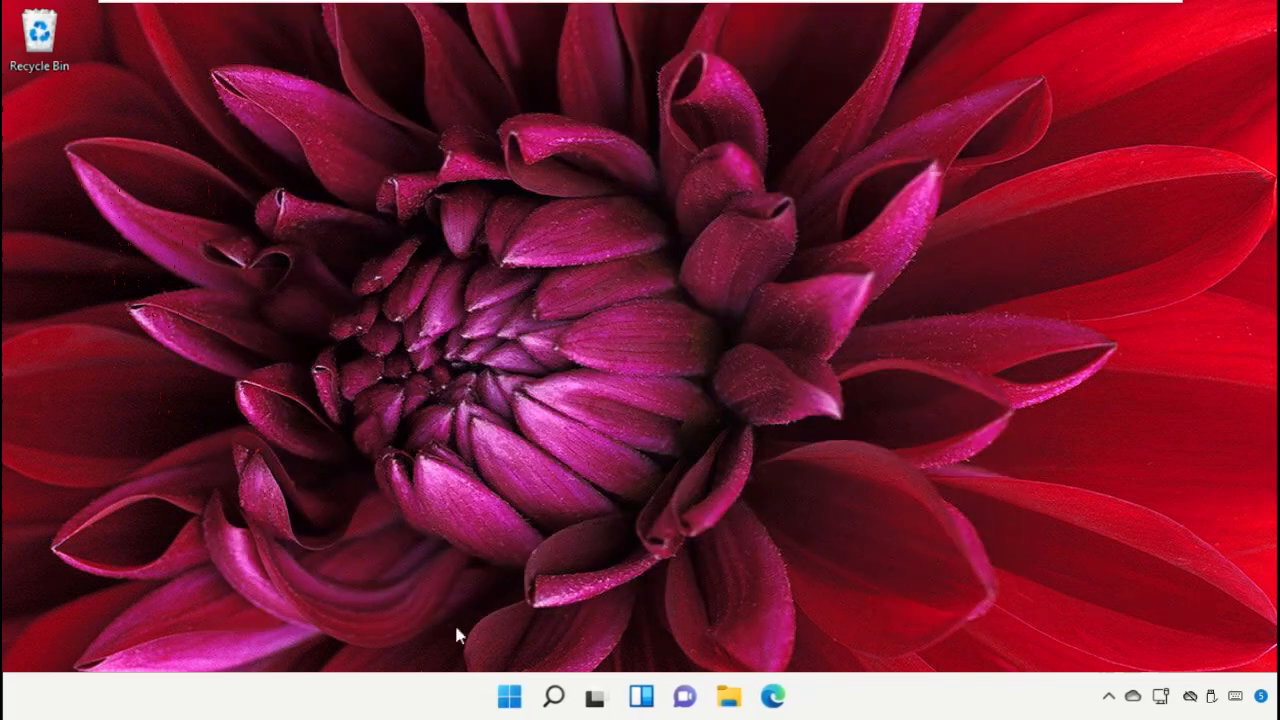
Search Windows for Microsoft Edge and launch the browser
left_click(553, 695)
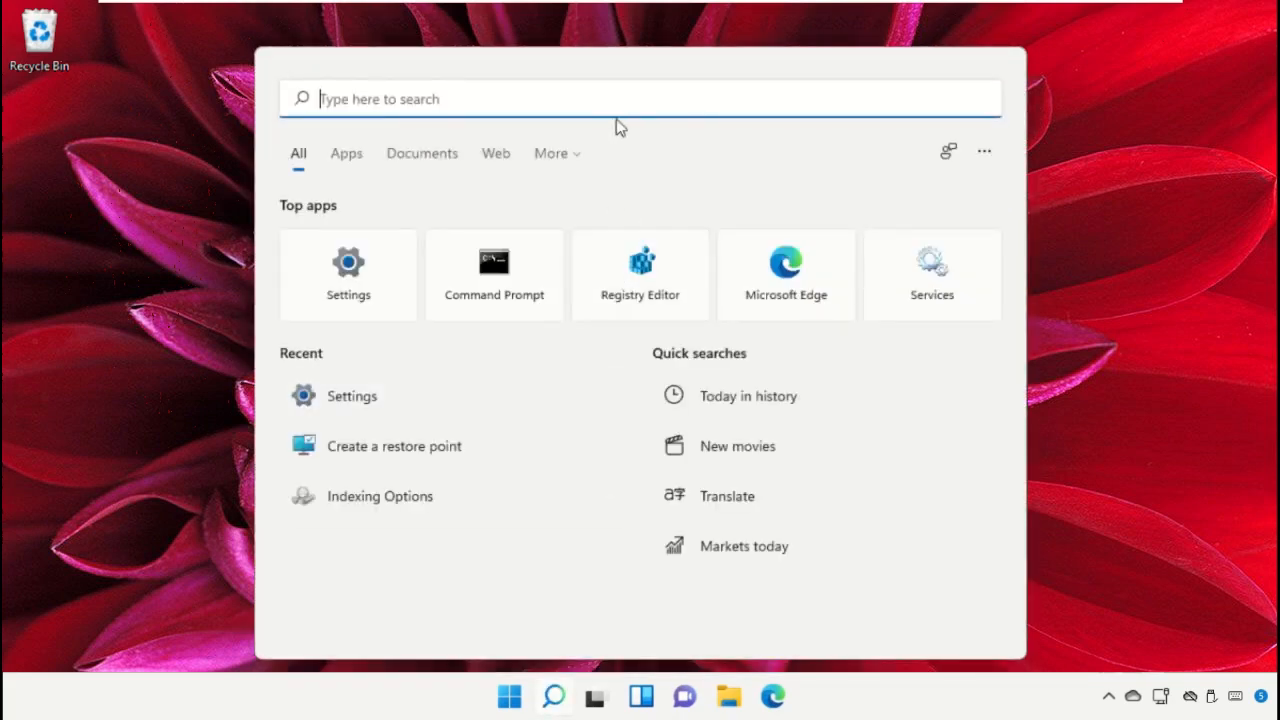
type("Microsoft Edge")
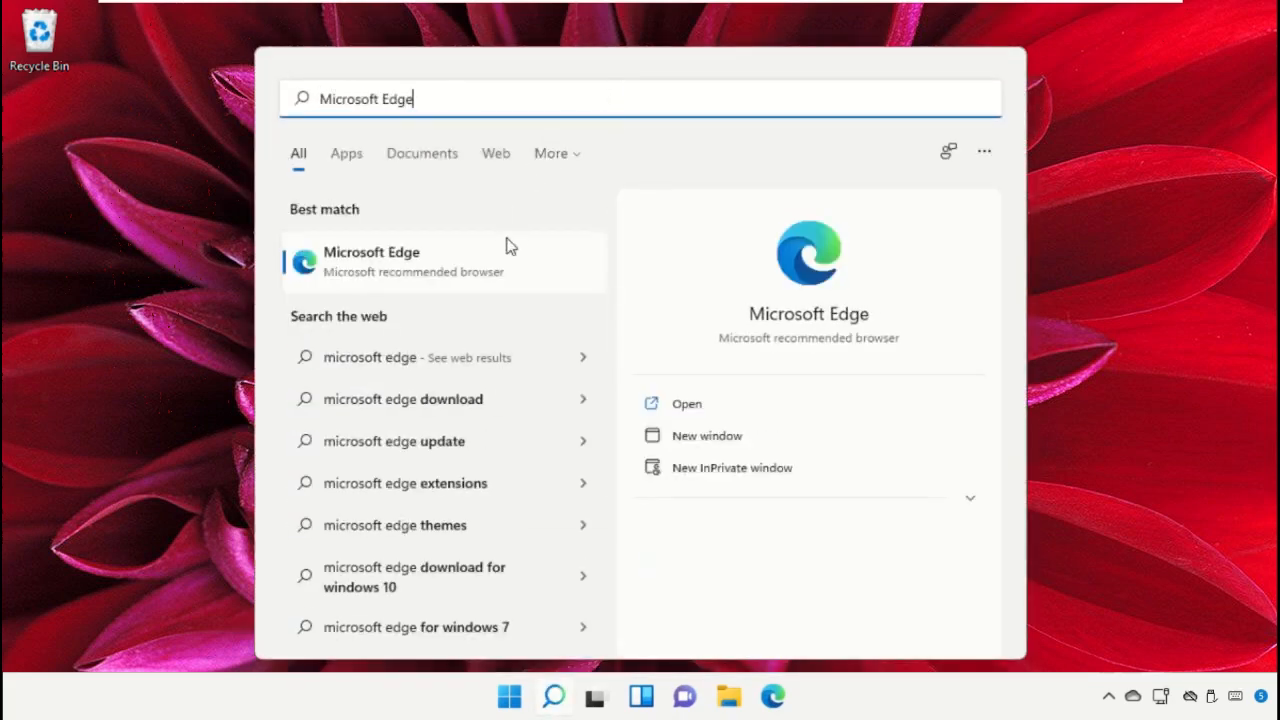
left_click(503, 270)
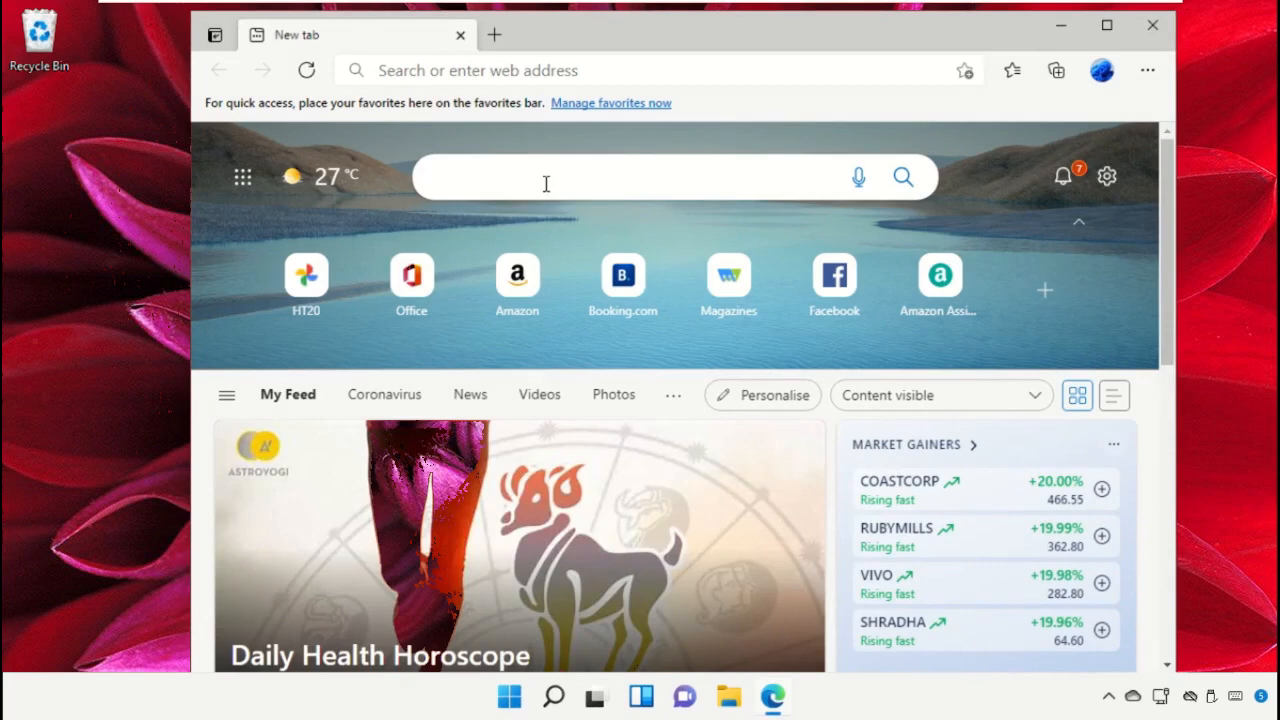
Search the web for "chrome download" and open the Download Google Chrome result from google.com
left_click(546, 182)
type("chrome download")
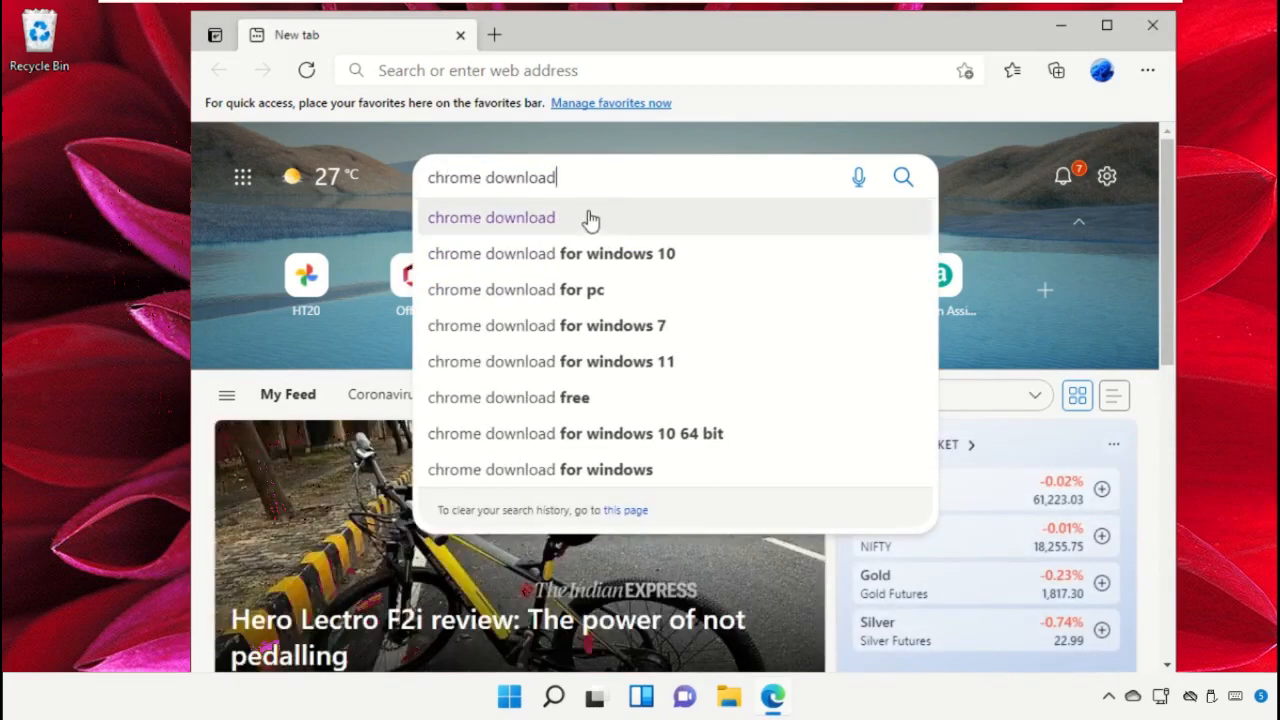
left_click(588, 216)
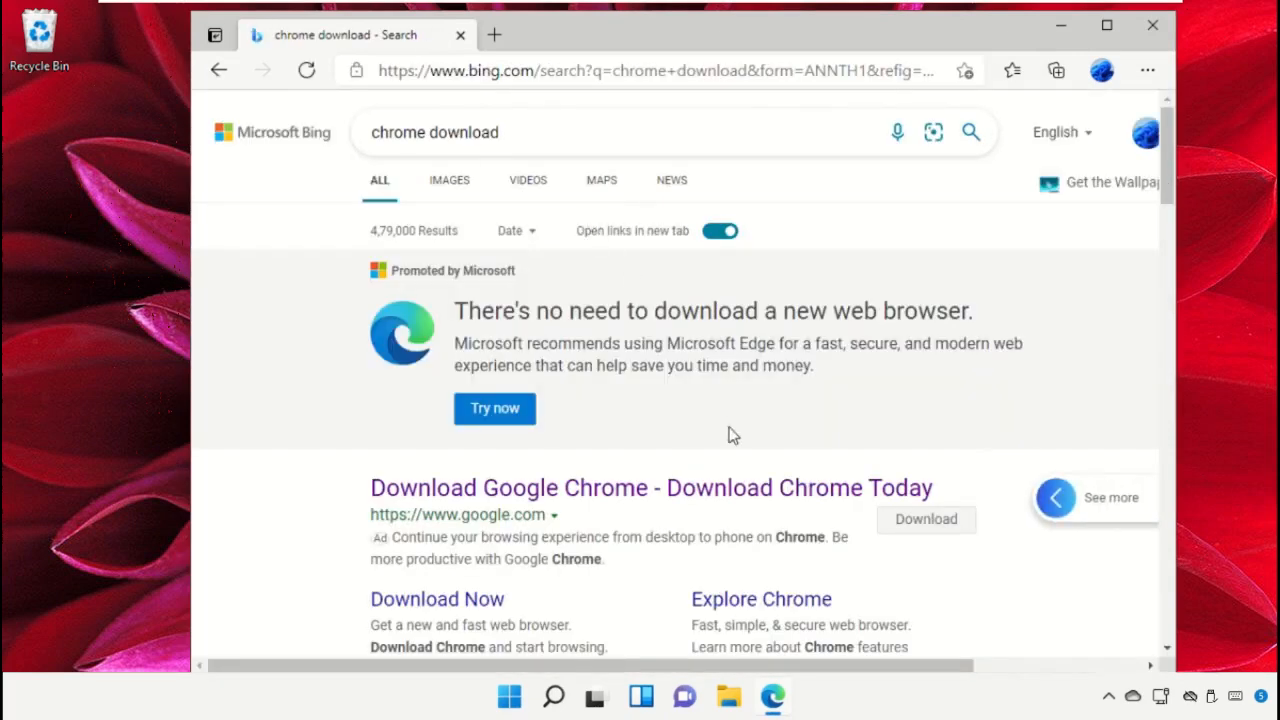
left_click(580, 490)
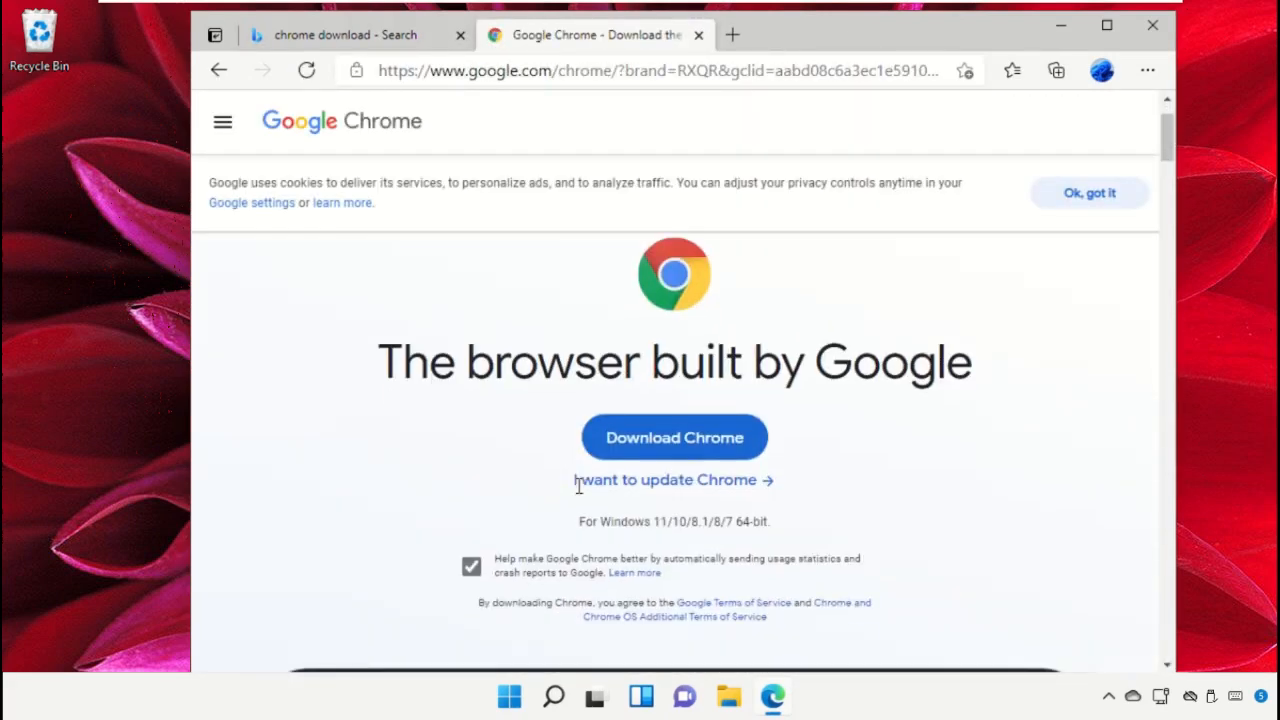
Download the Chrome installer and run it, allowing Google Update Setup to make changes to the device
left_click(672, 448)
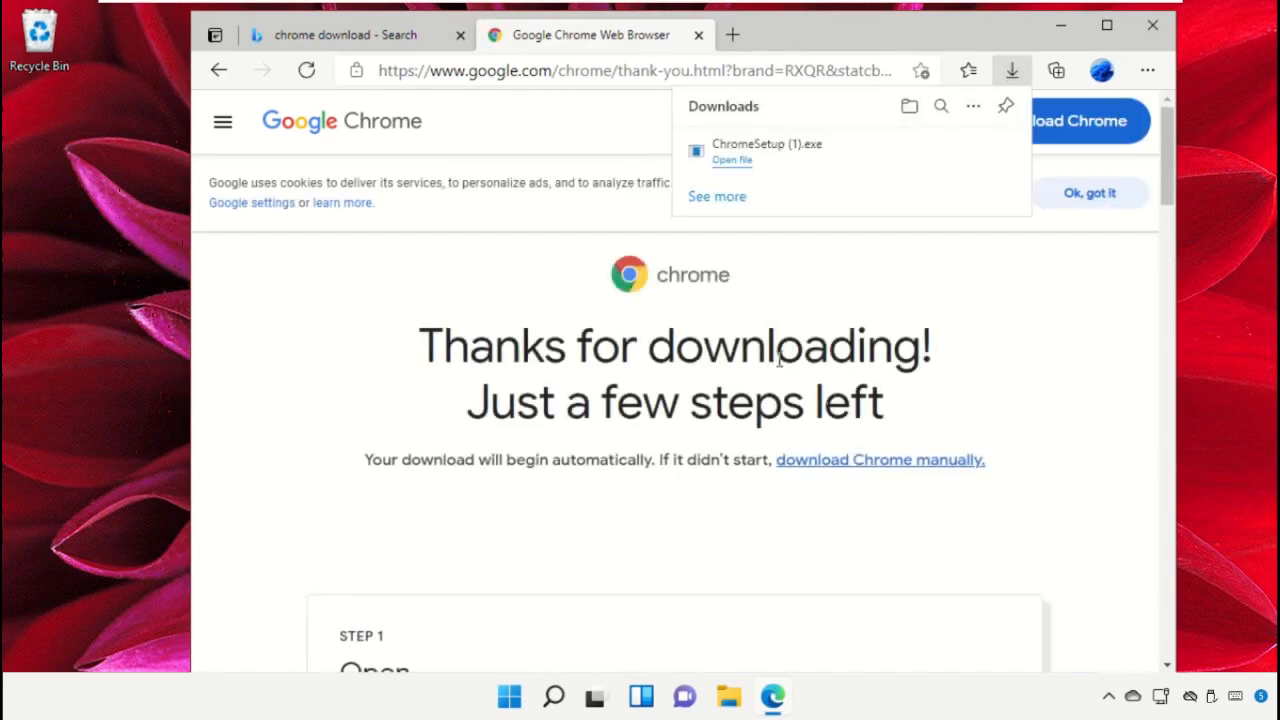
left_click(736, 161)
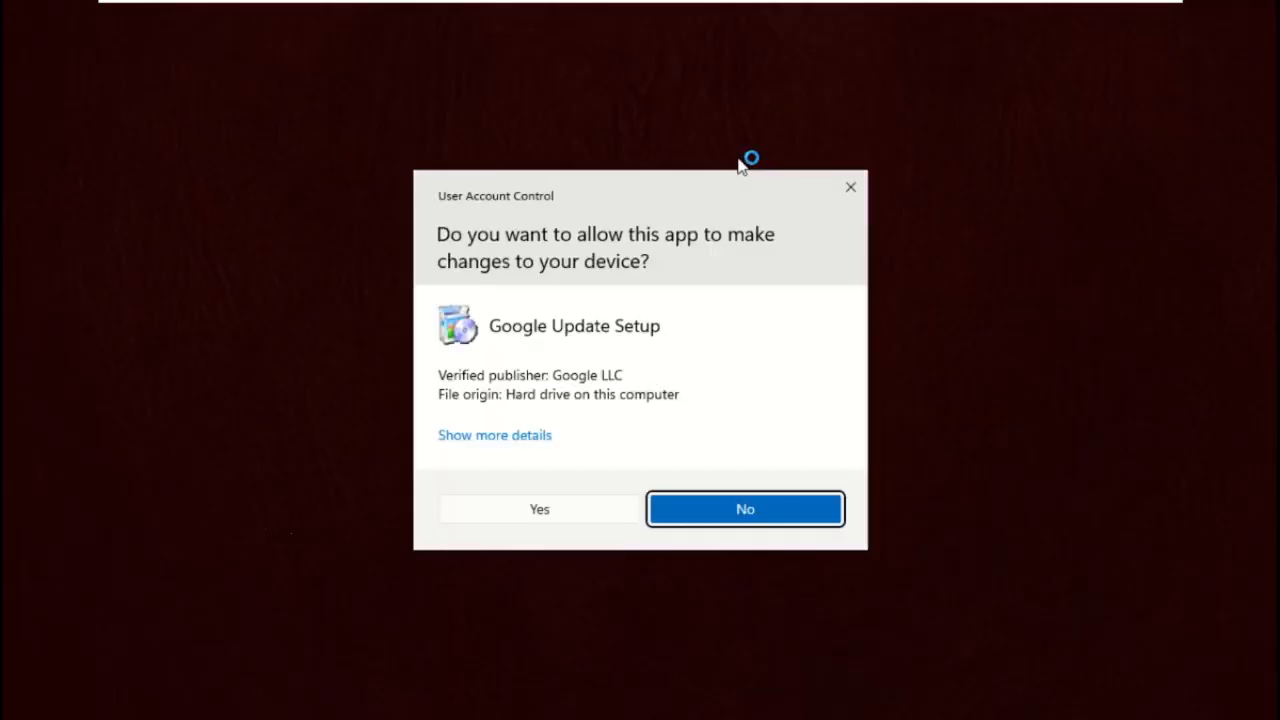
left_click(530, 510)
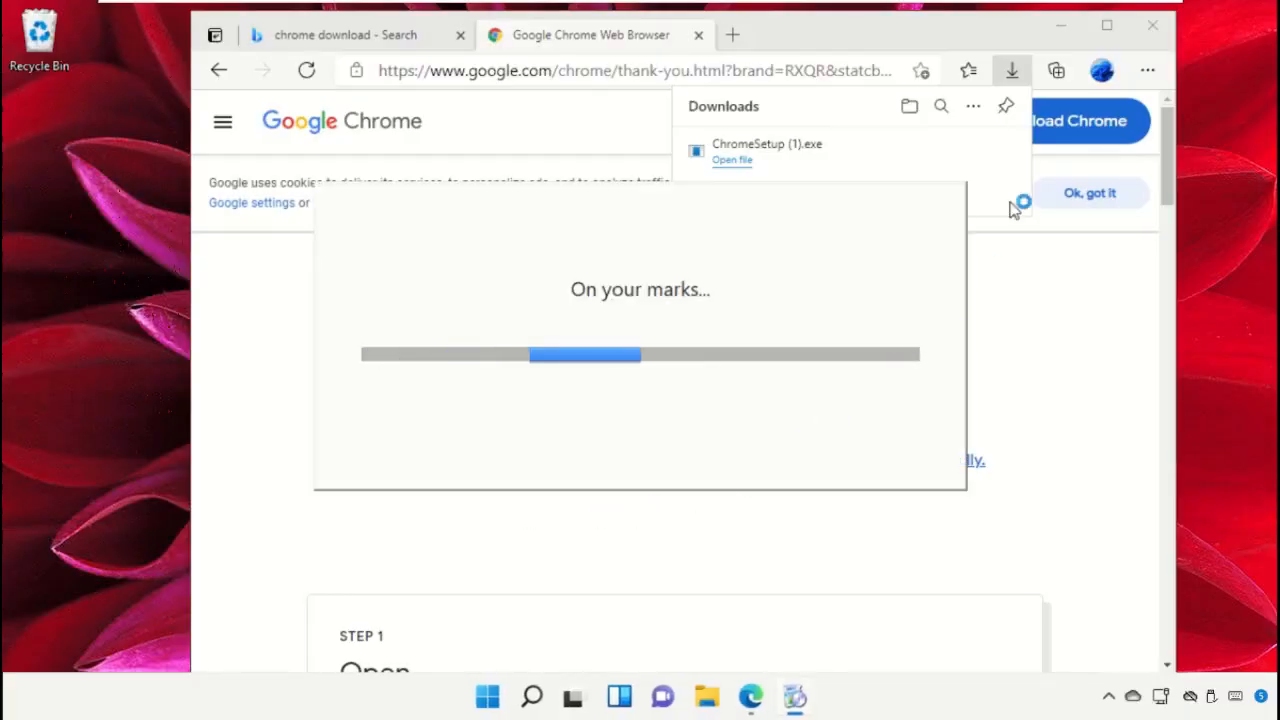
left_click(1150, 27)
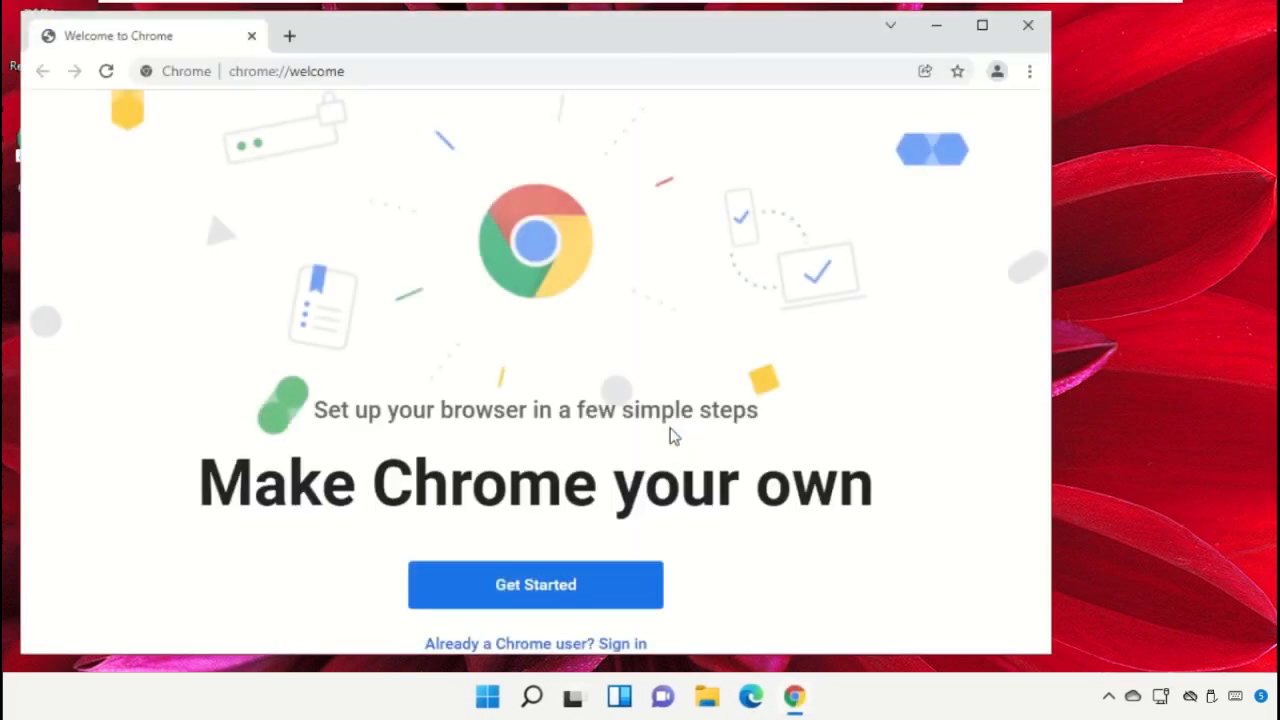
Complete Chrome's welcome setup with the Gmail, YouTube and Maps bookmarks and Default background, declining sign-in, and close the browser
left_click_drag(603, 55, 700, 45)
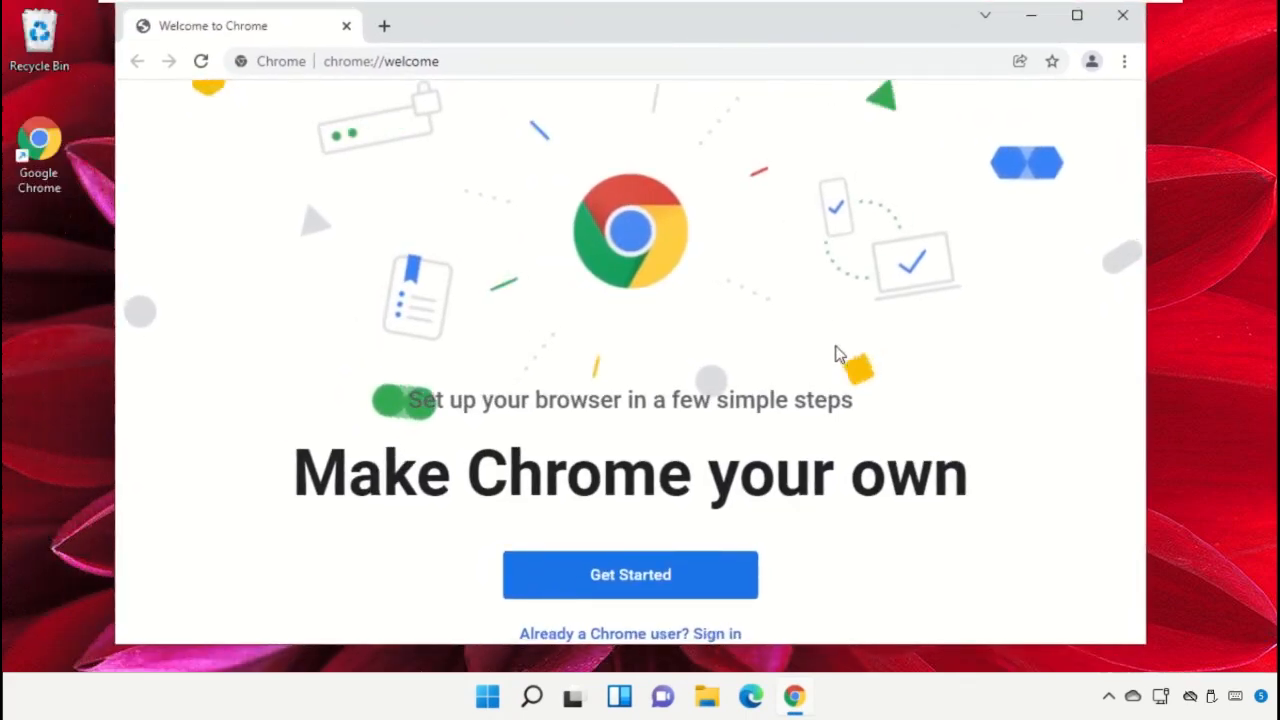
left_click(590, 585)
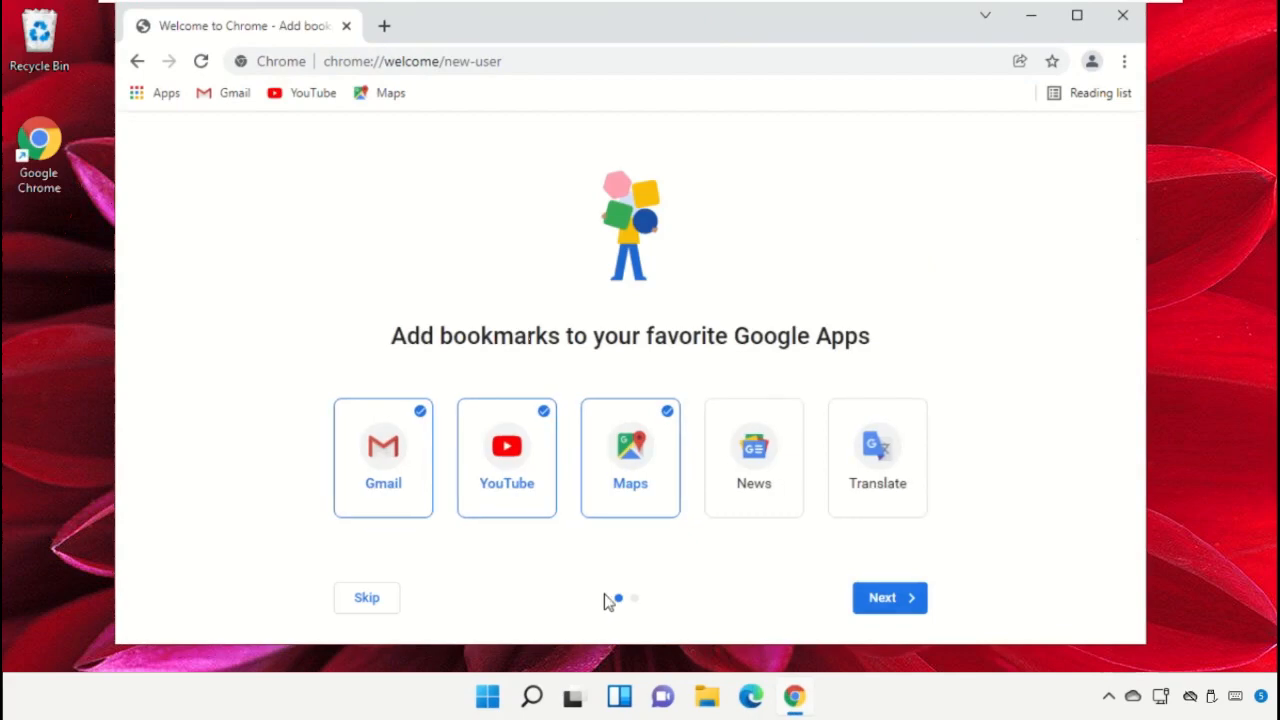
left_click(880, 600)
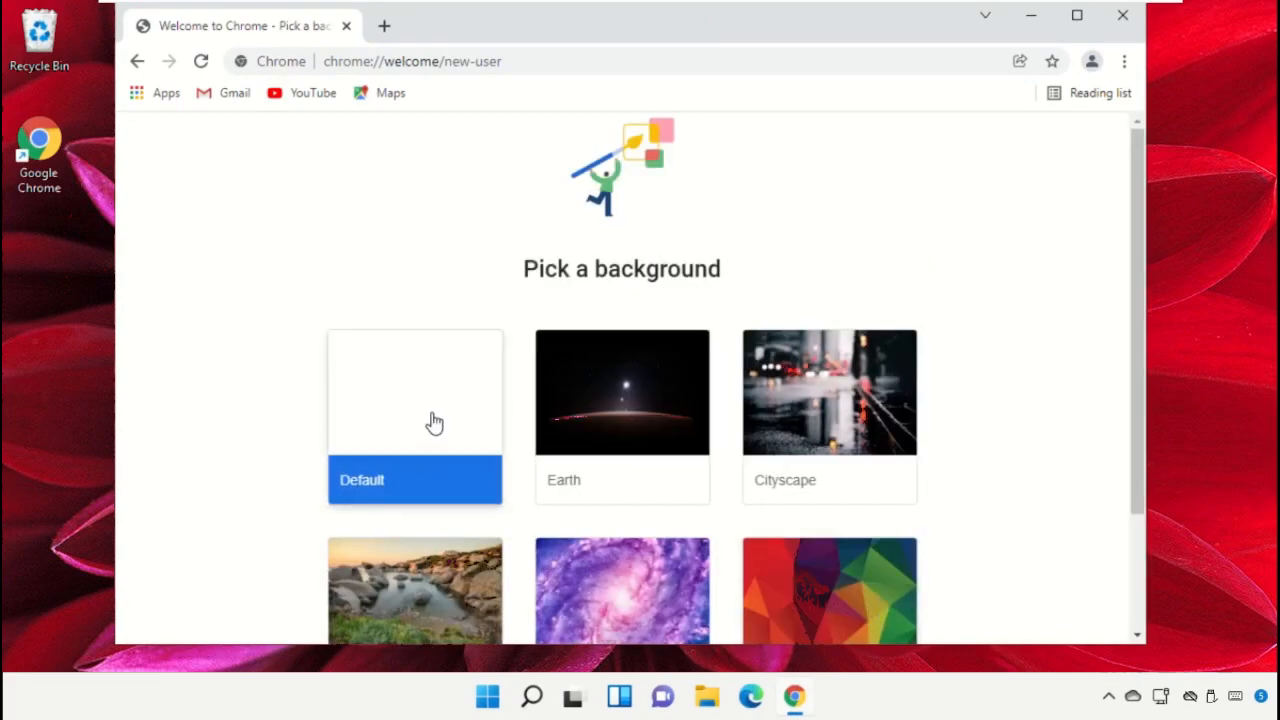
scroll(821, 515, "down", 2)
left_click(872, 628)
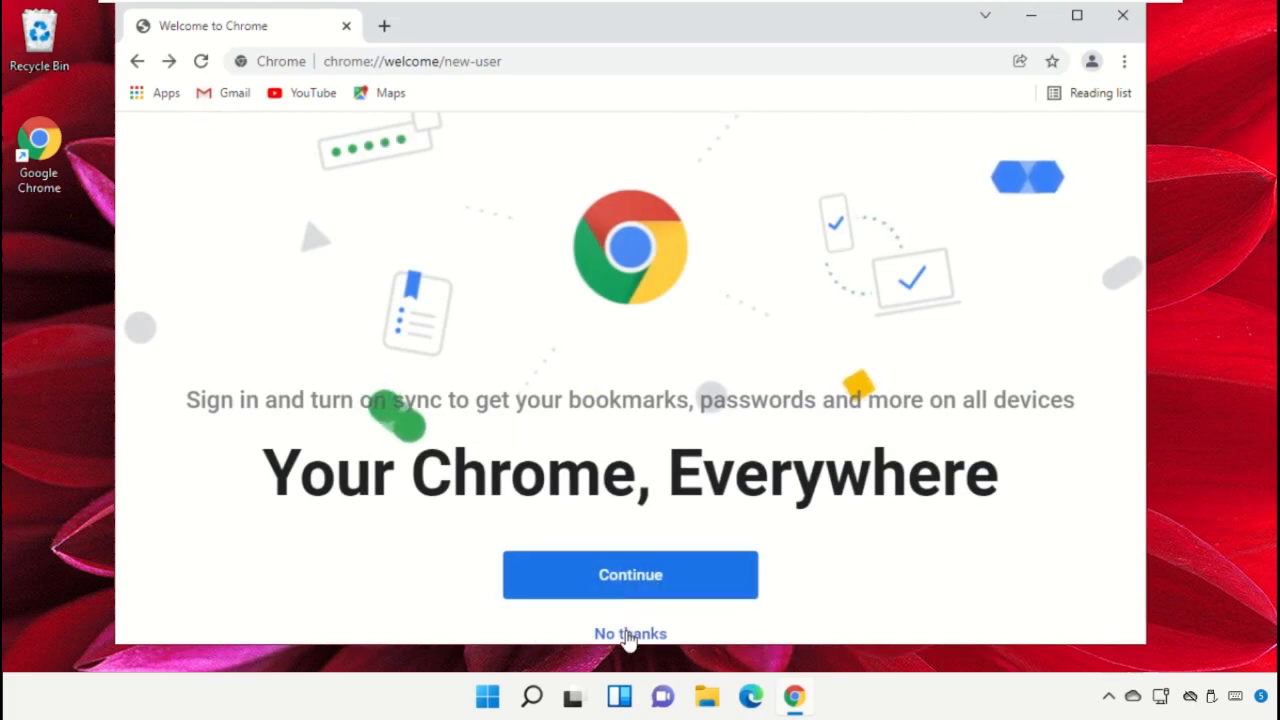
left_click(630, 634)
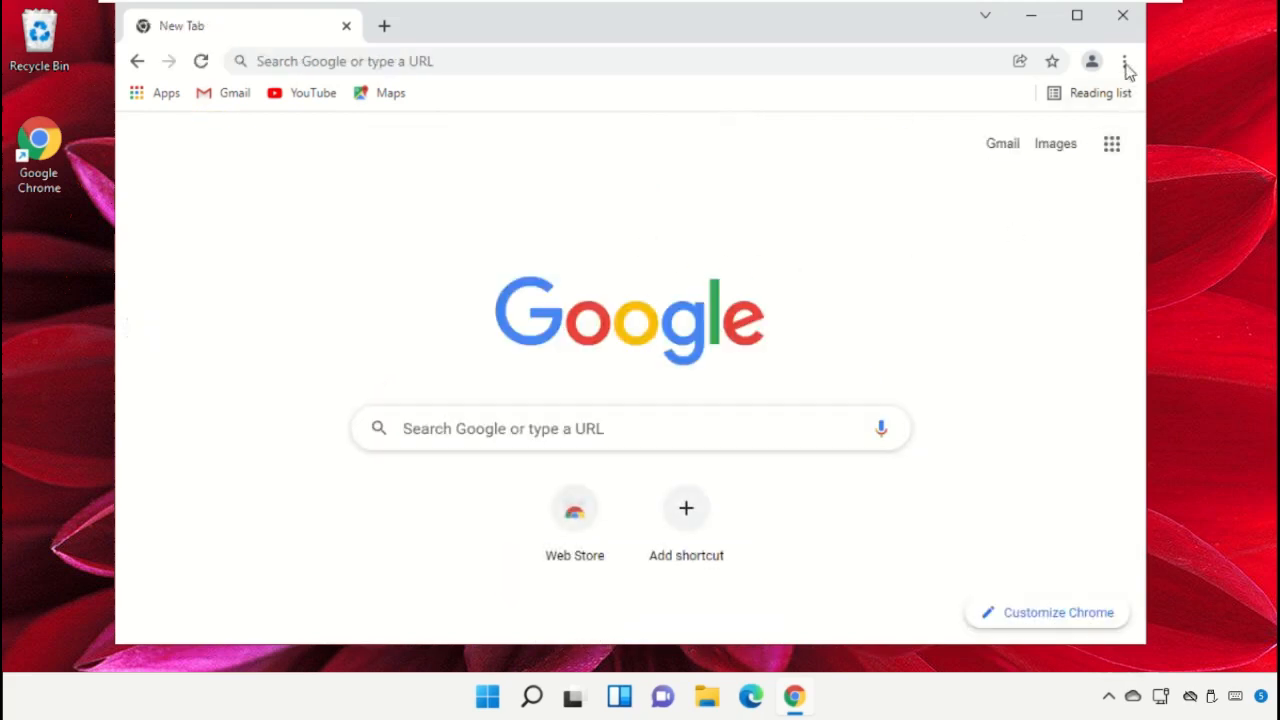
left_click(1122, 17)
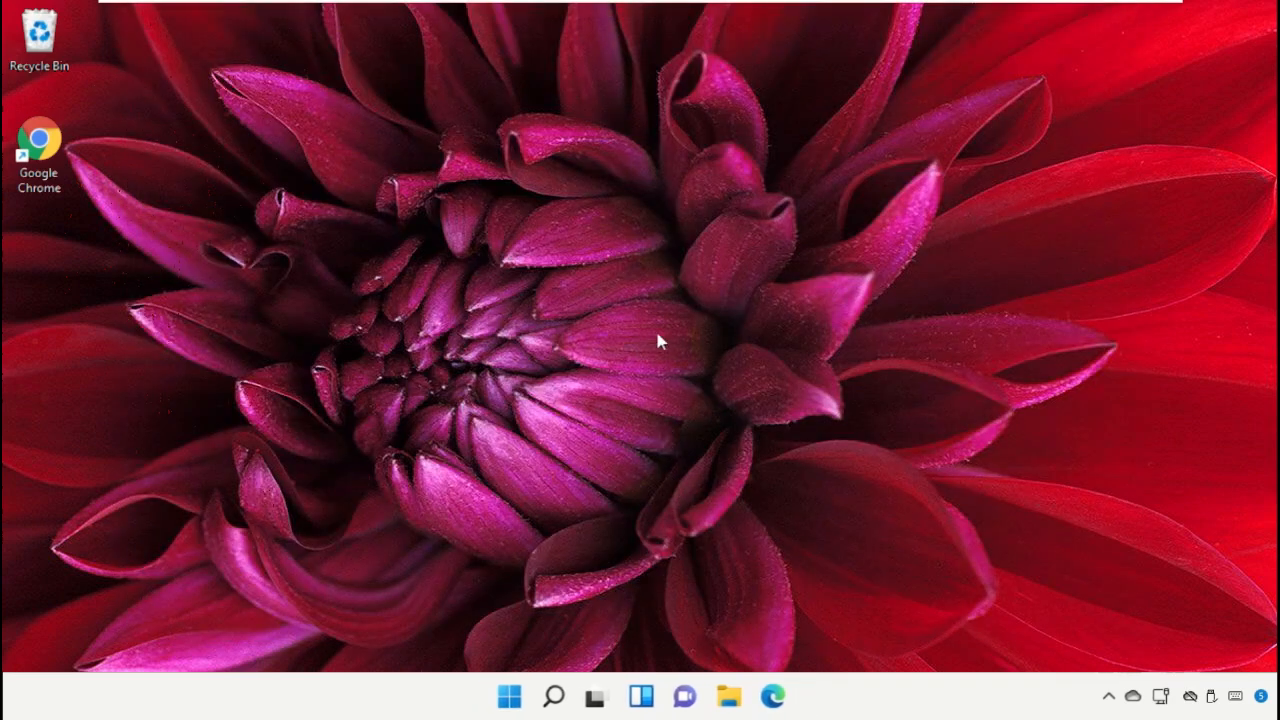
Search Windows for Settings and open the Google Chrome entry under the Default apps settings
left_click(546, 697)
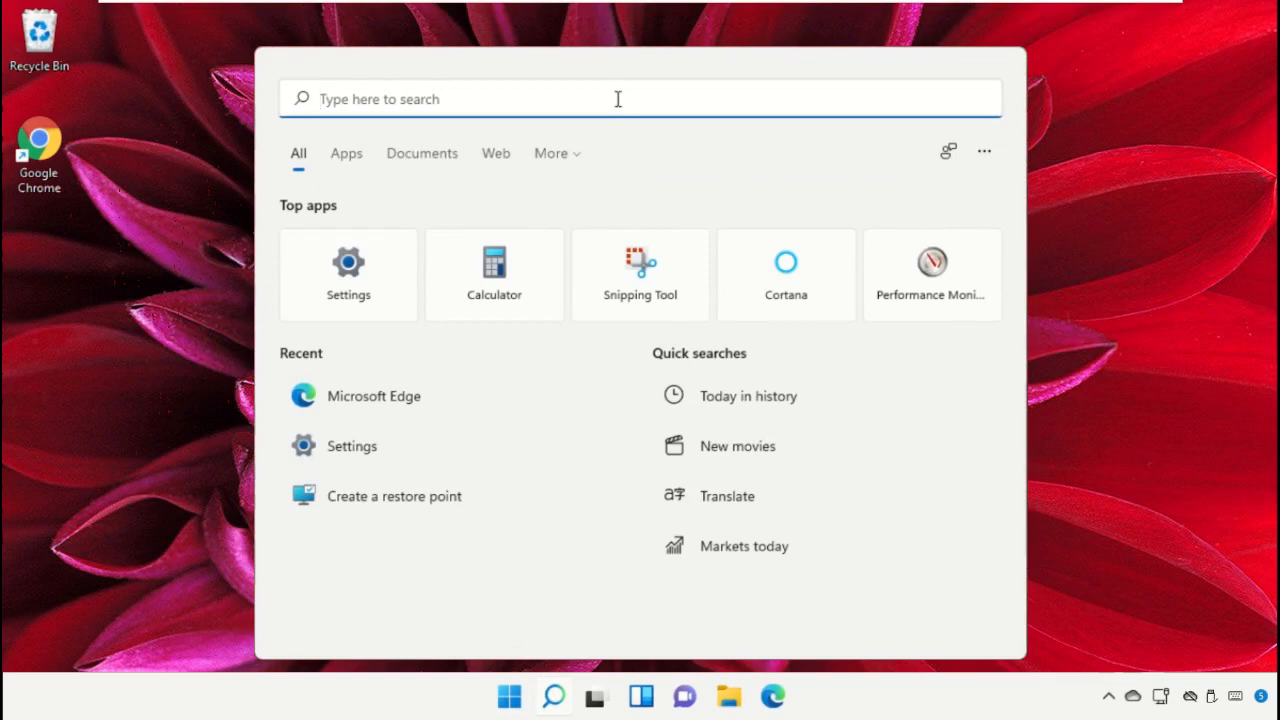
type("Settings")
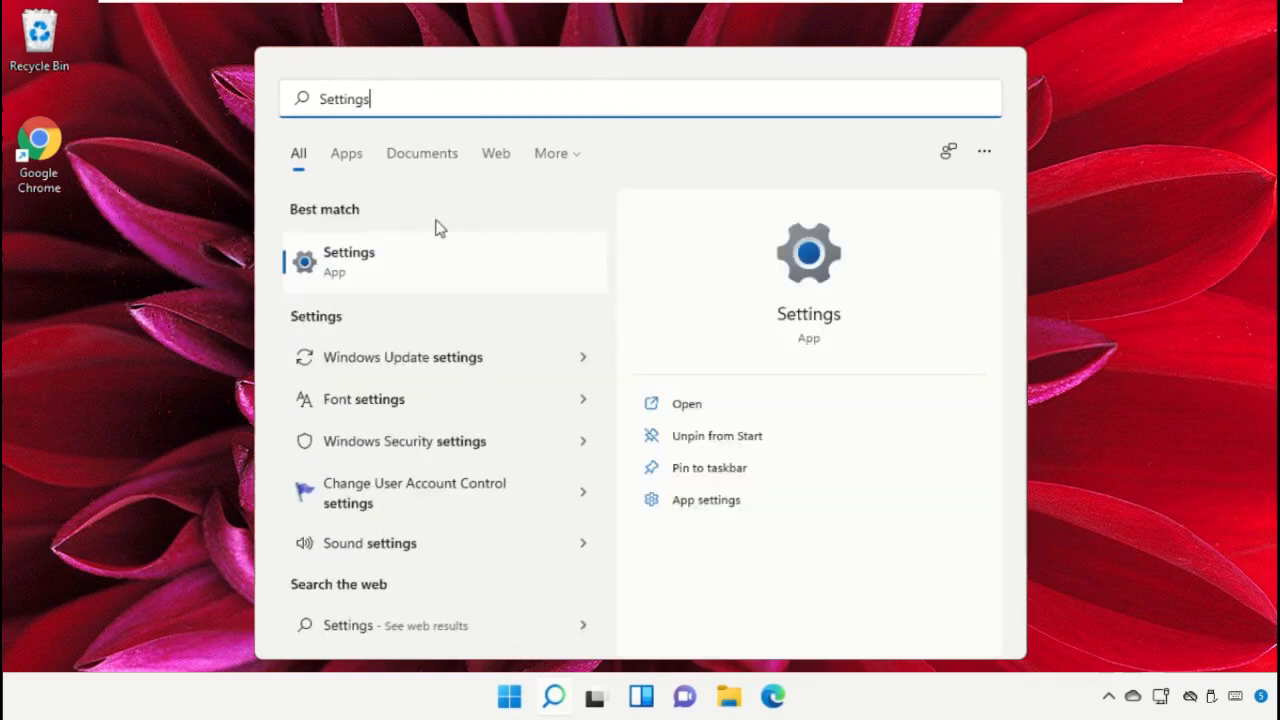
left_click(436, 268)
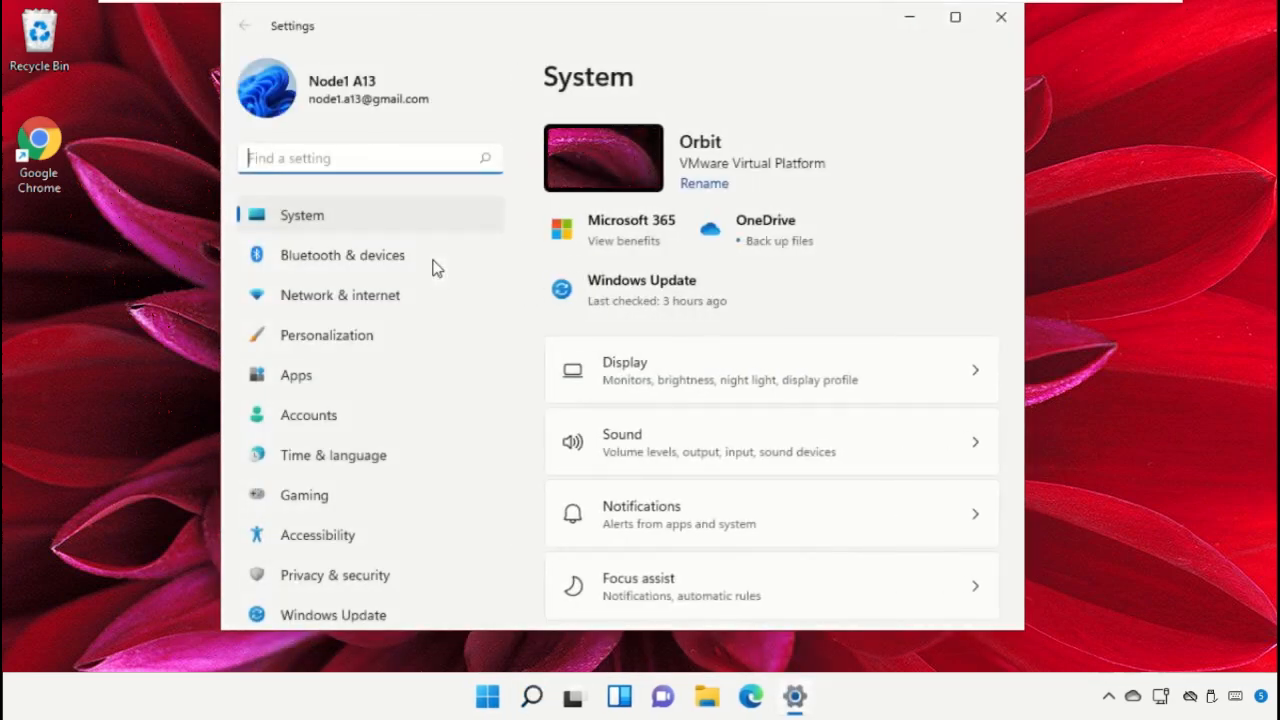
left_click(347, 374)
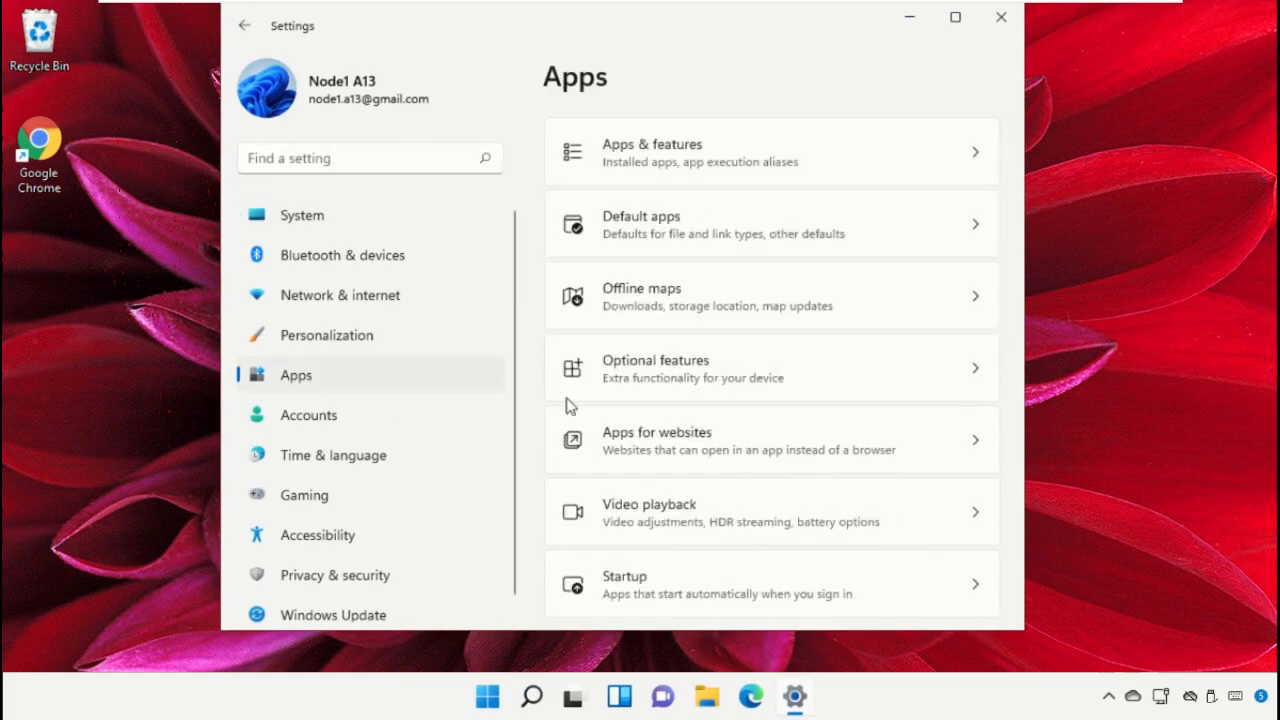
left_click(738, 242)
scroll(868, 406, "down", 6)
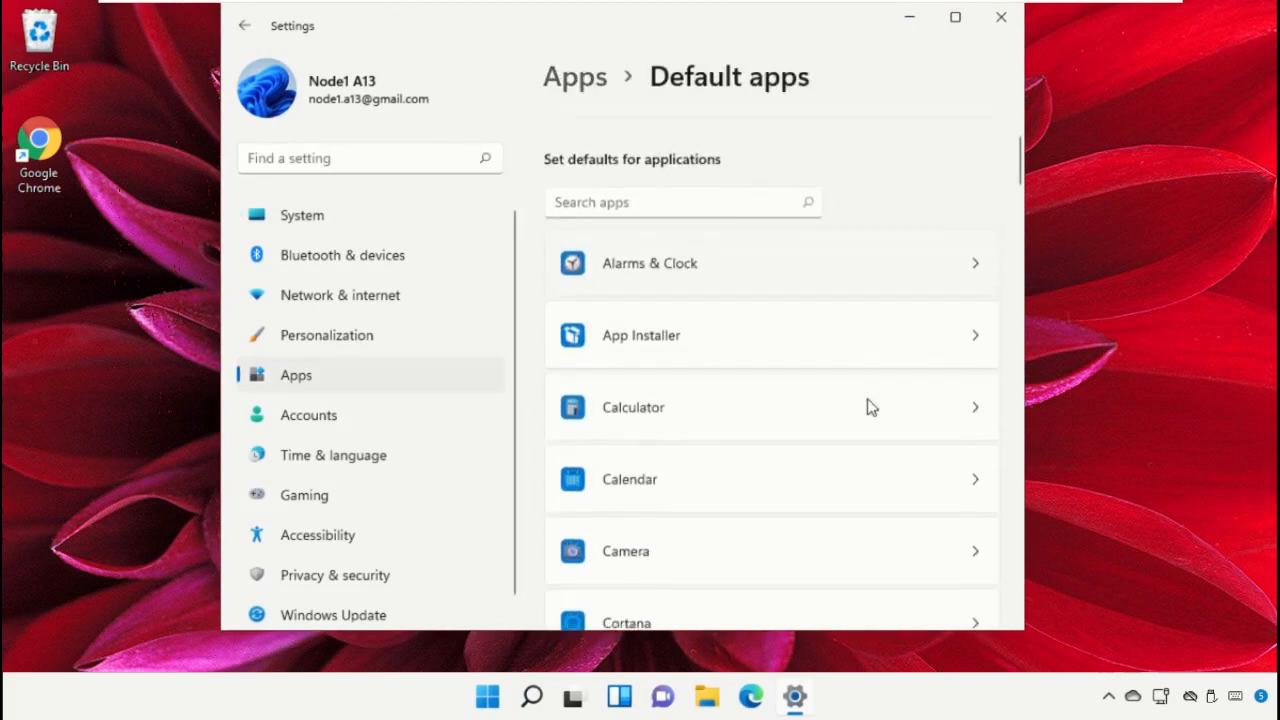
scroll(868, 406, "down", 2)
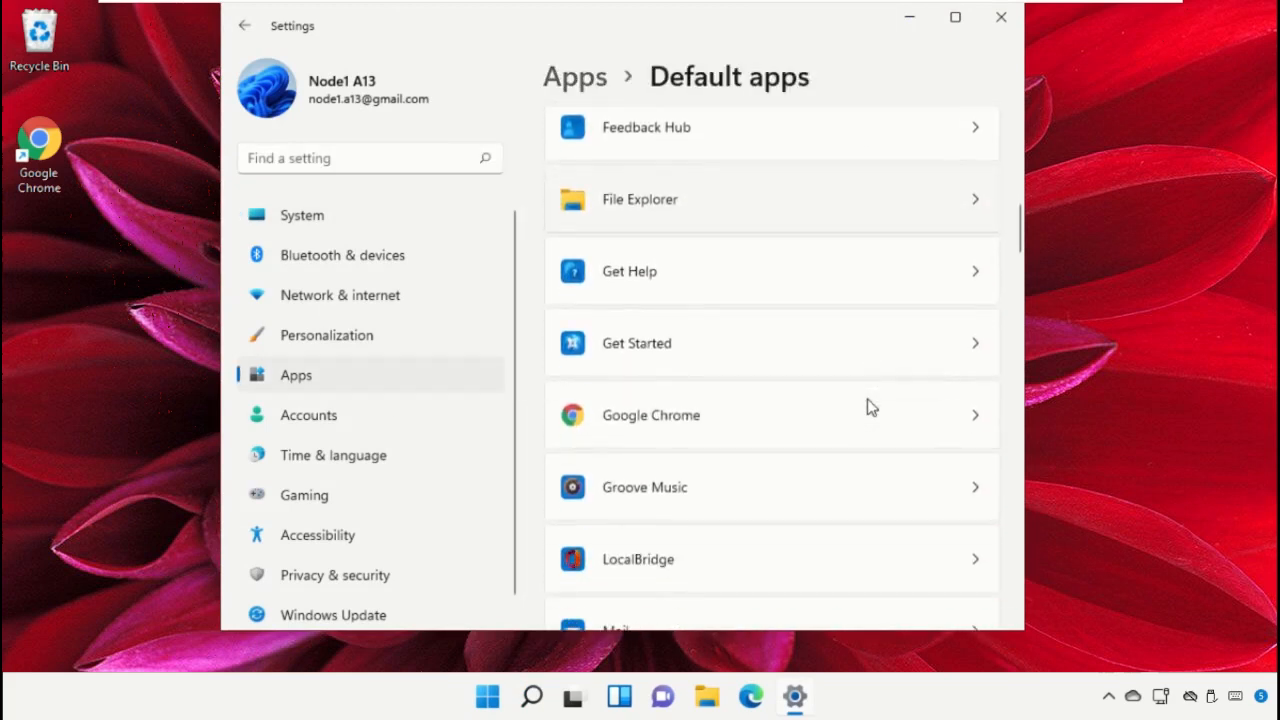
left_click(729, 418)
Set Google Chrome as the default app for the .htm and .html file types
left_click(751, 212)
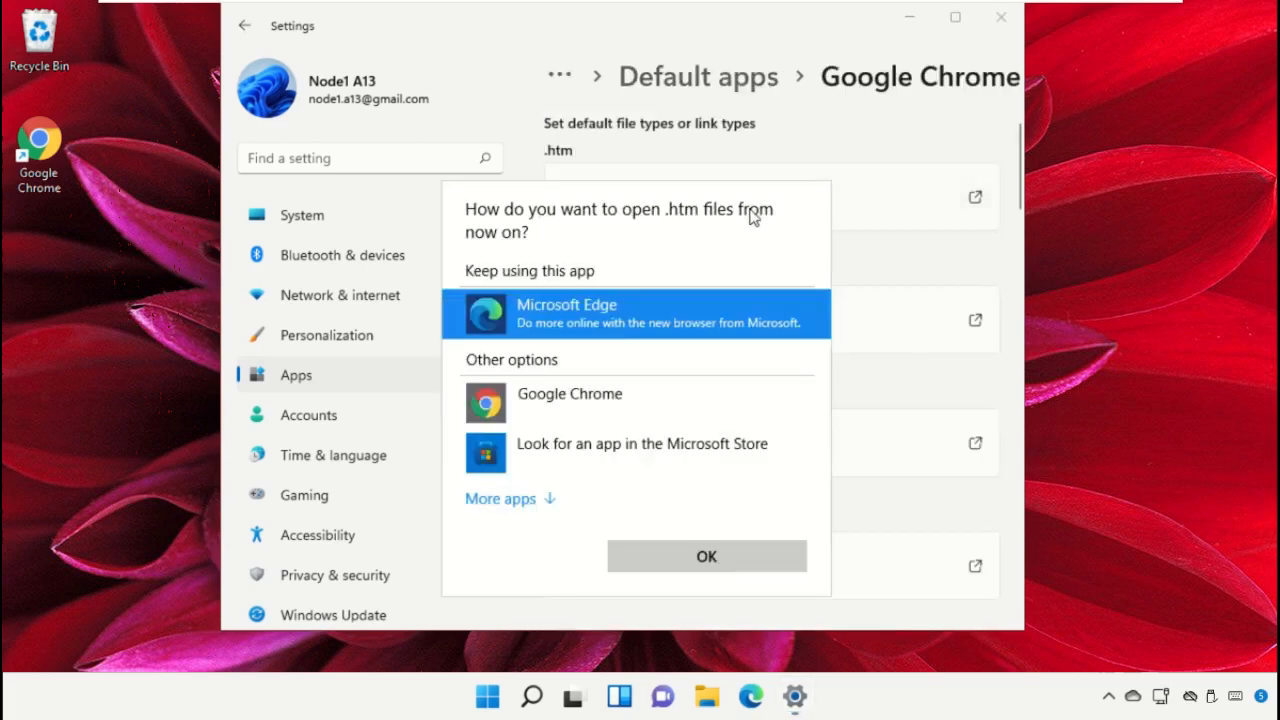
left_click(600, 416)
left_click(718, 552)
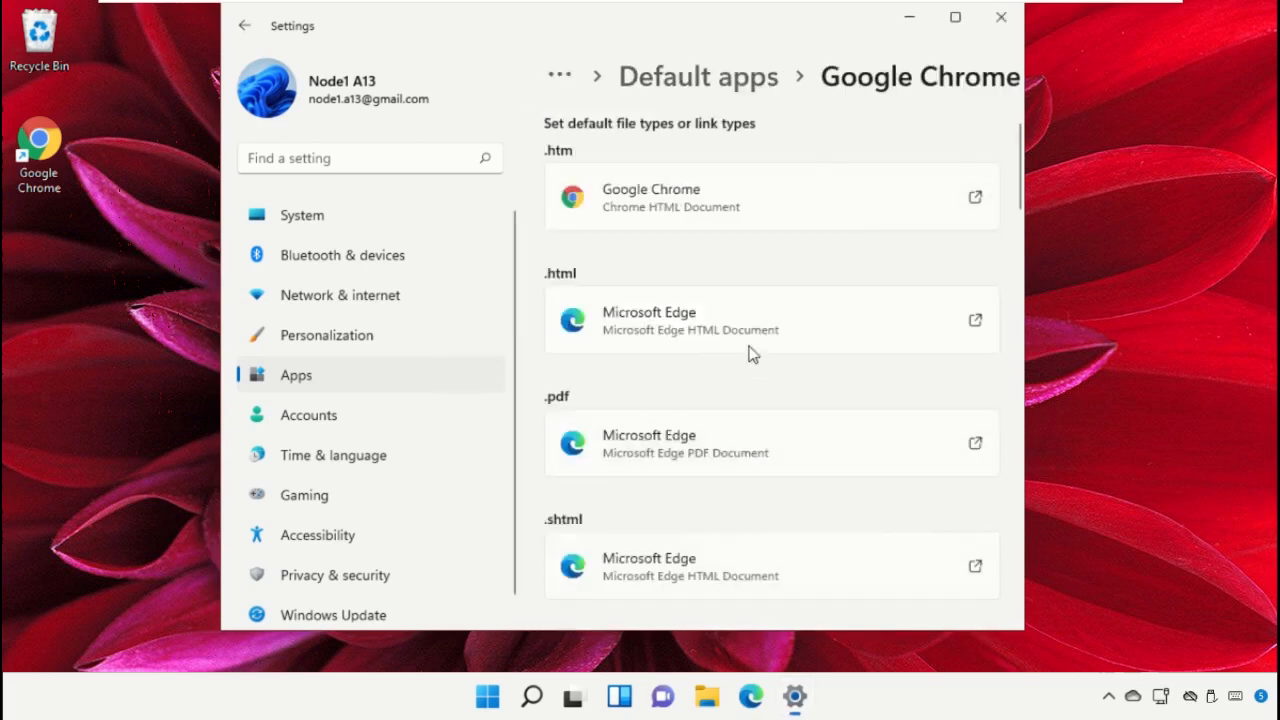
left_click(740, 335)
left_click(629, 423)
left_click(715, 553)
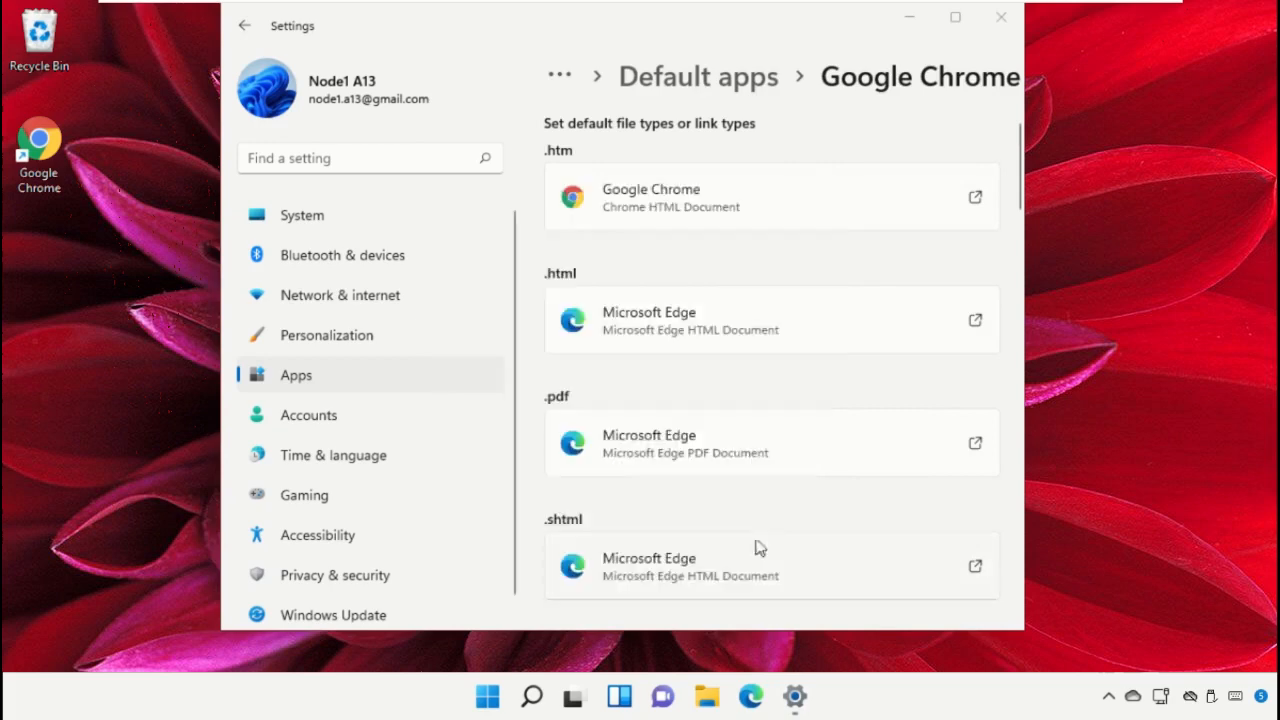
Set Google Chrome as the default app for the .pdf and .shtml file types
scroll(765, 463, "down", 1)
scroll(765, 463, "down", 1)
left_click(688, 305)
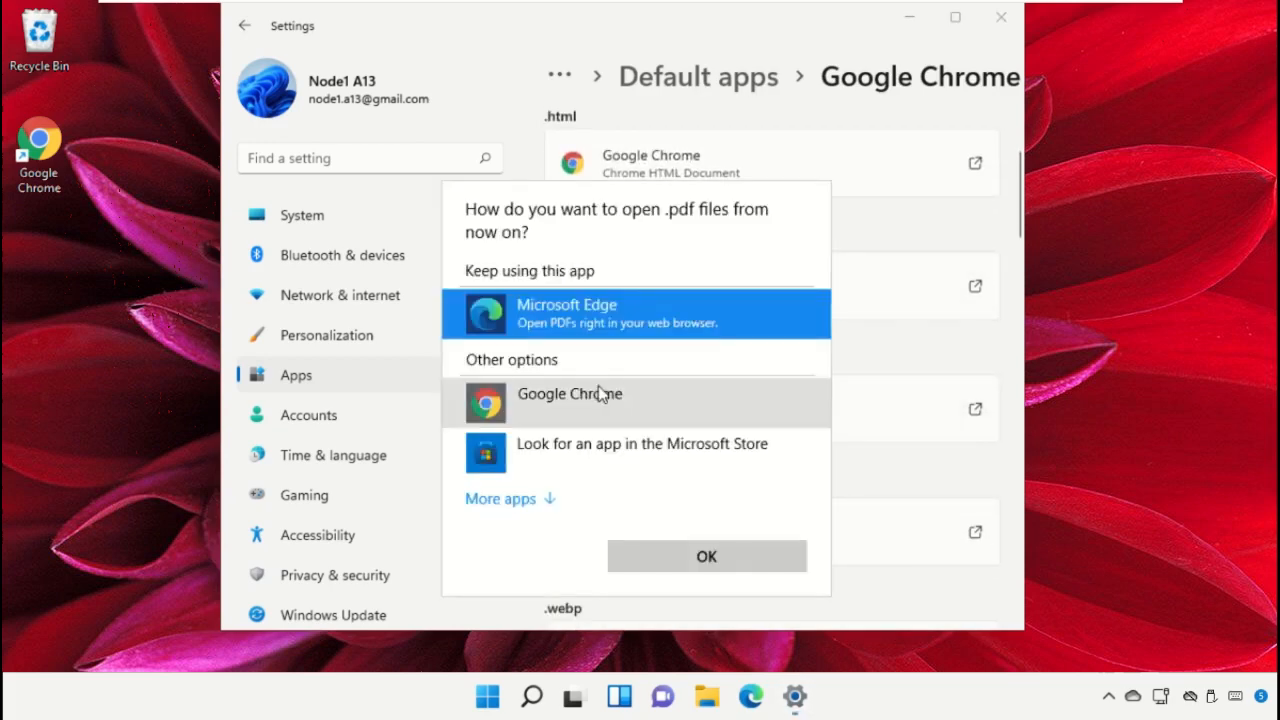
left_click(500, 400)
left_click(738, 552)
scroll(803, 460, "down", 1)
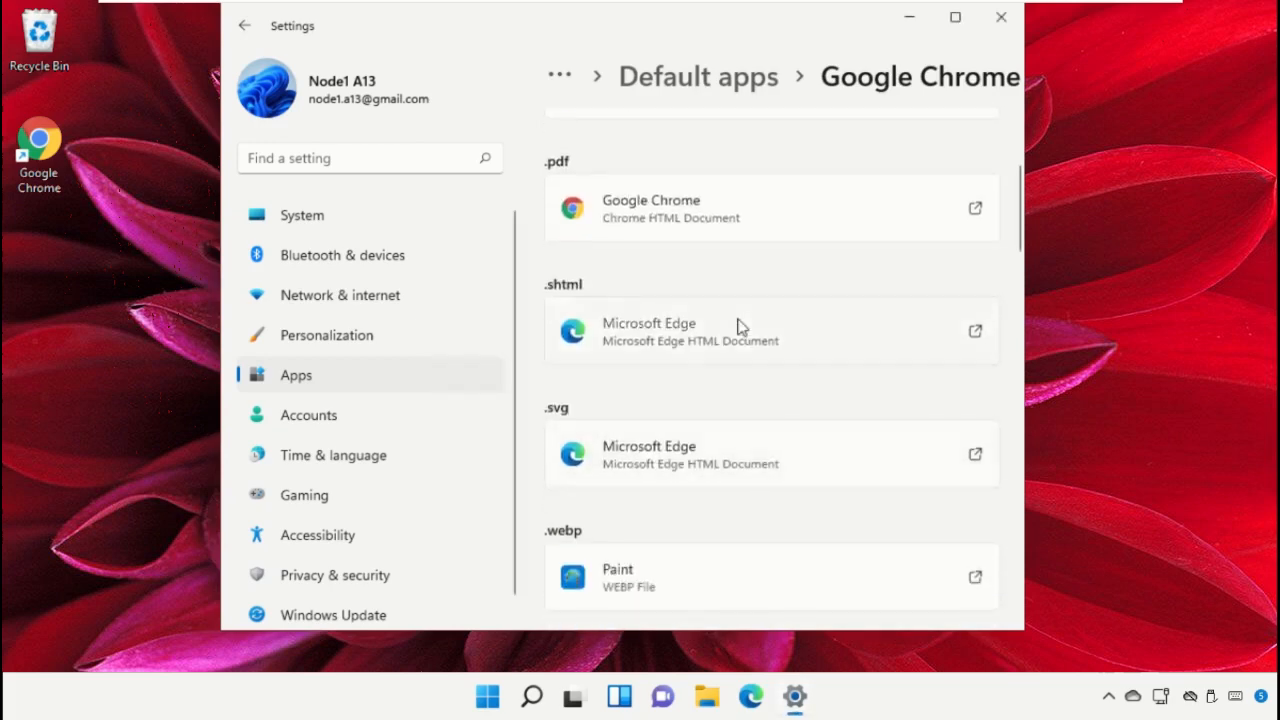
left_click(737, 326)
left_click(592, 425)
left_click(705, 553)
Set Google Chrome as the default app for the .svg and .xht file types, leaving .webp on Paint
scroll(742, 458, "down", 1)
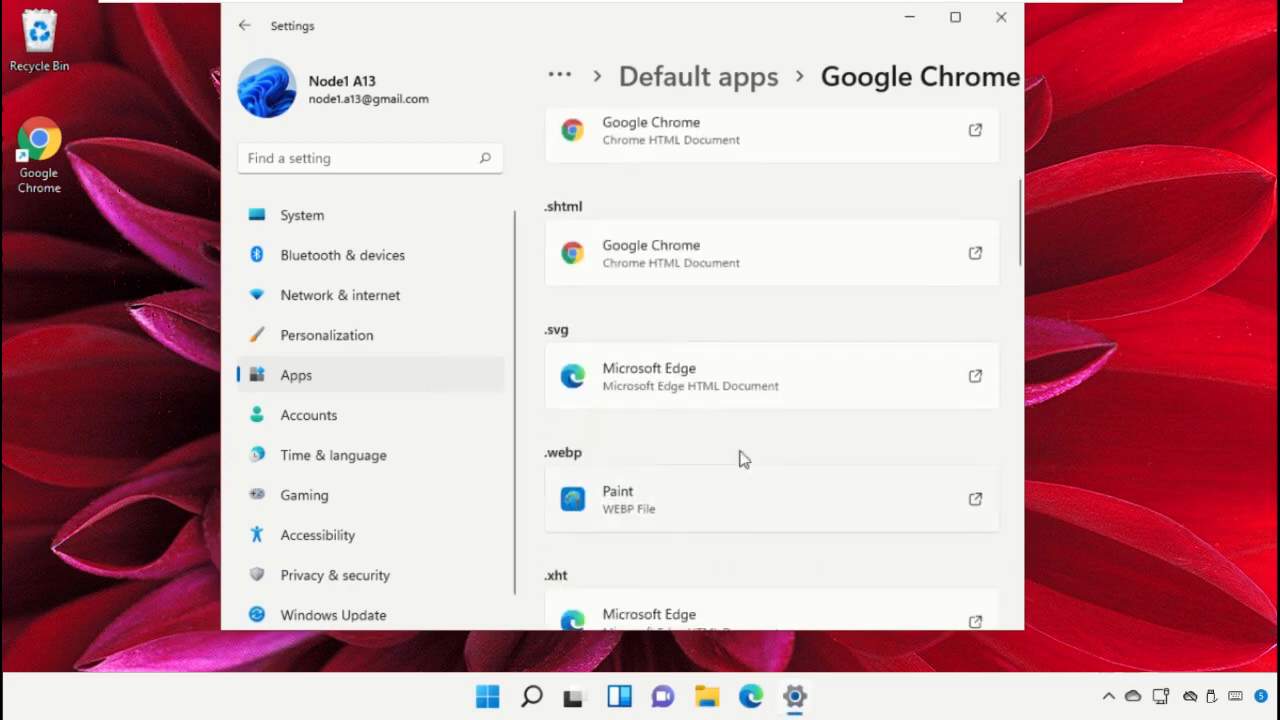
left_click(729, 389)
left_click(678, 545)
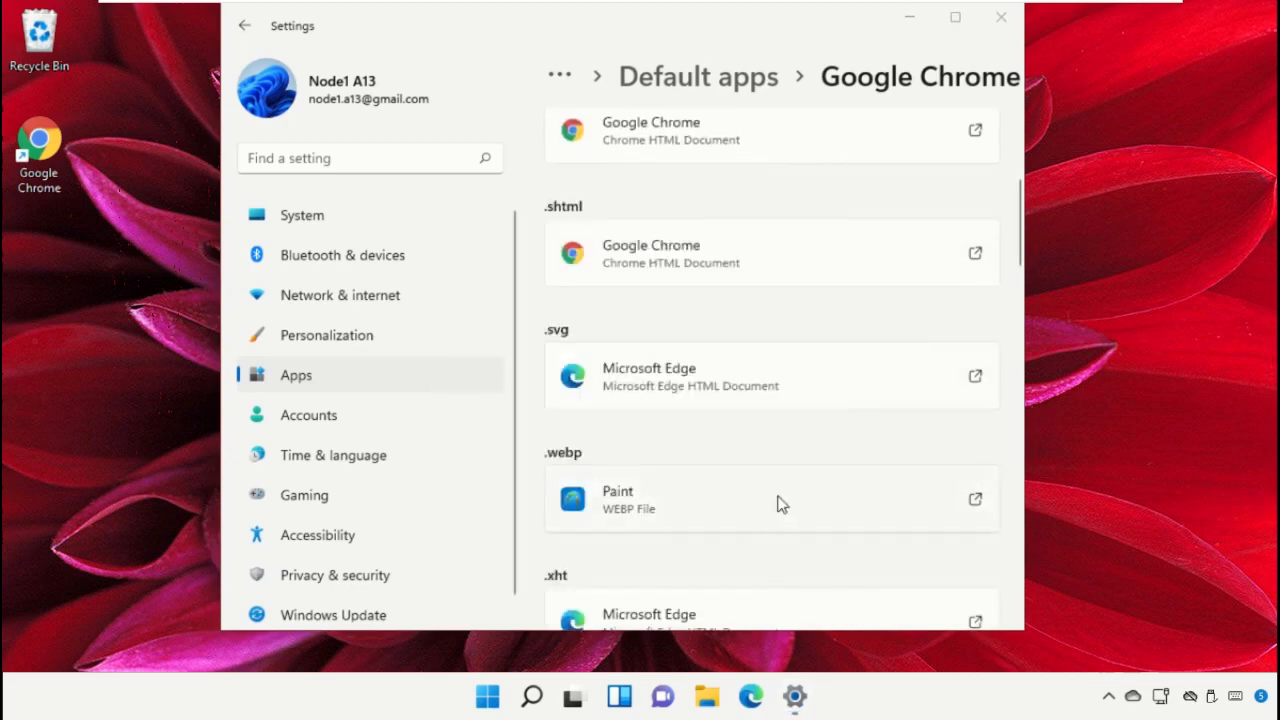
scroll(770, 440, "down", 1)
scroll(705, 410, "down", 2)
left_click(690, 390)
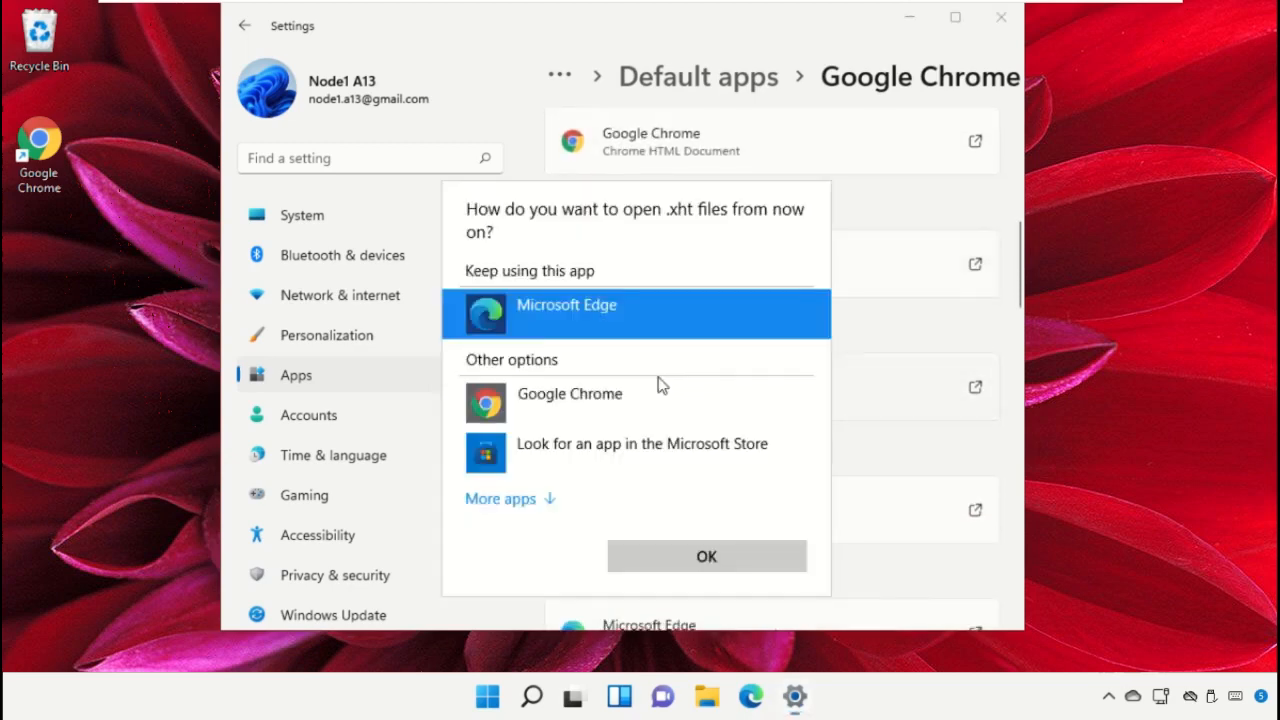
left_click(603, 409)
left_click(749, 558)
Set Google Chrome as the default app for the .xhtml file type and the FTP link type
scroll(795, 531, "down", 1)
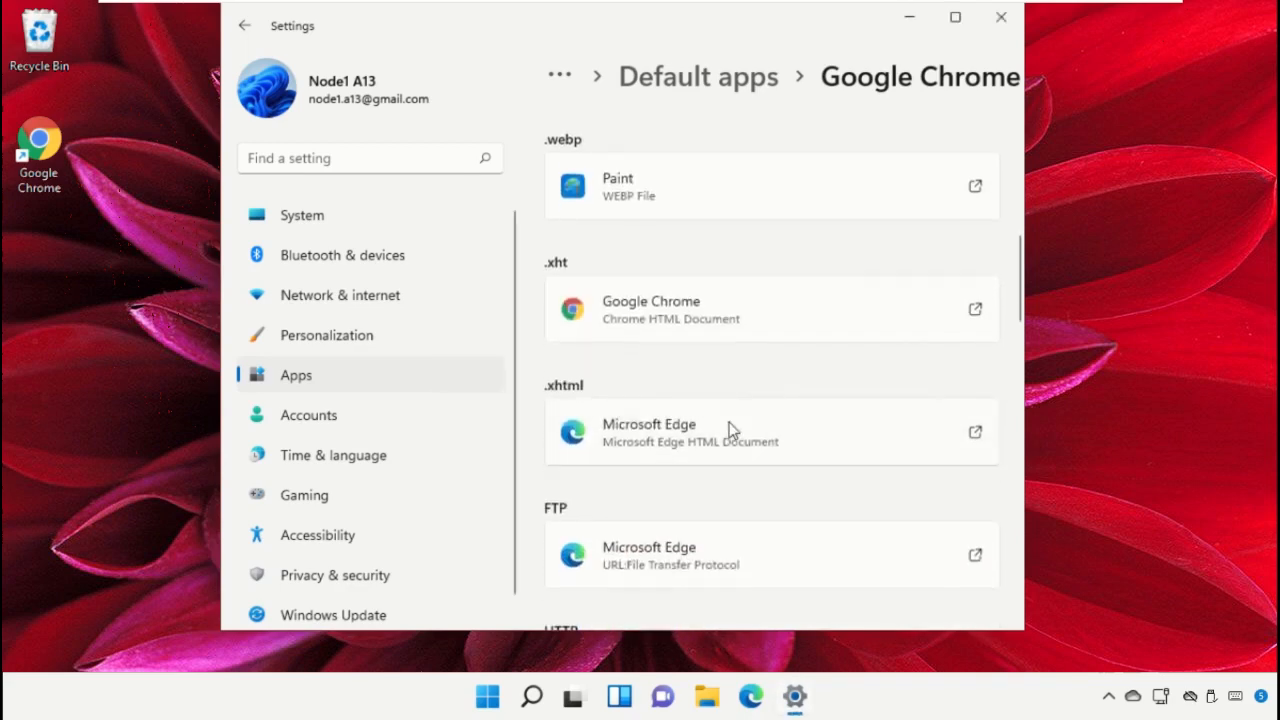
left_click(731, 429)
left_click(626, 410)
left_click(712, 556)
scroll(797, 497, "down", 2)
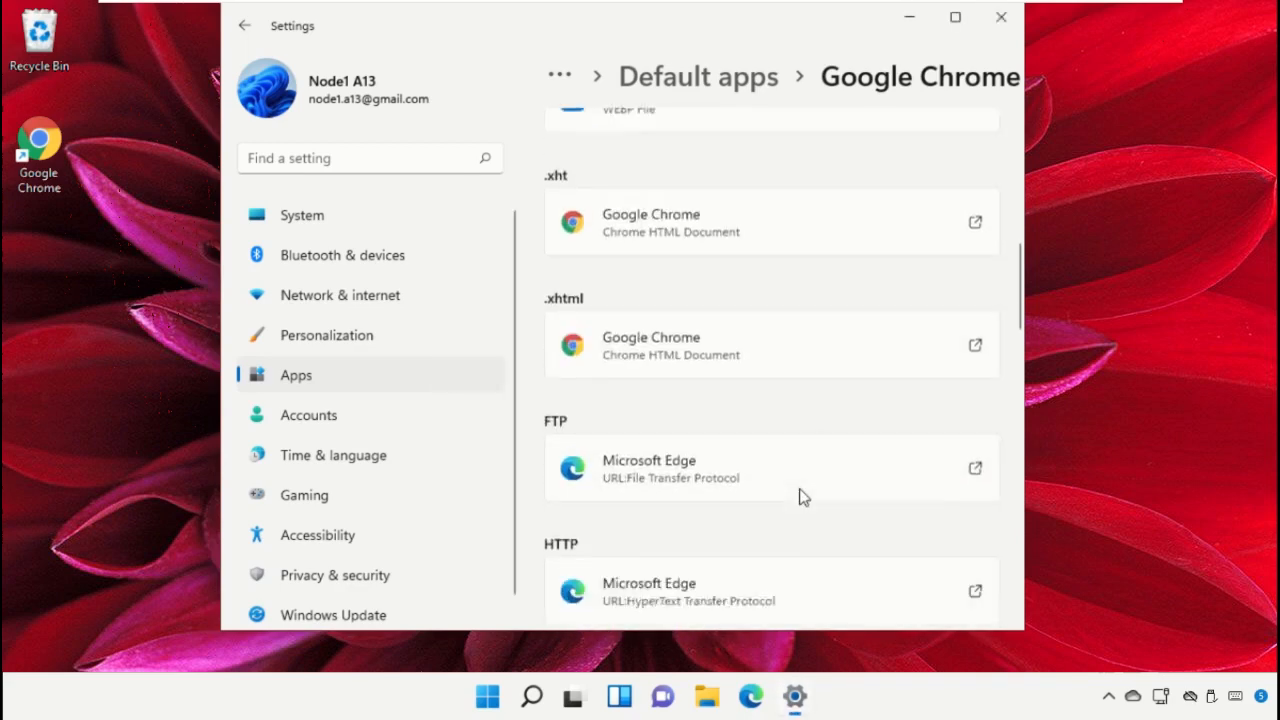
left_click(766, 403)
left_click(622, 388)
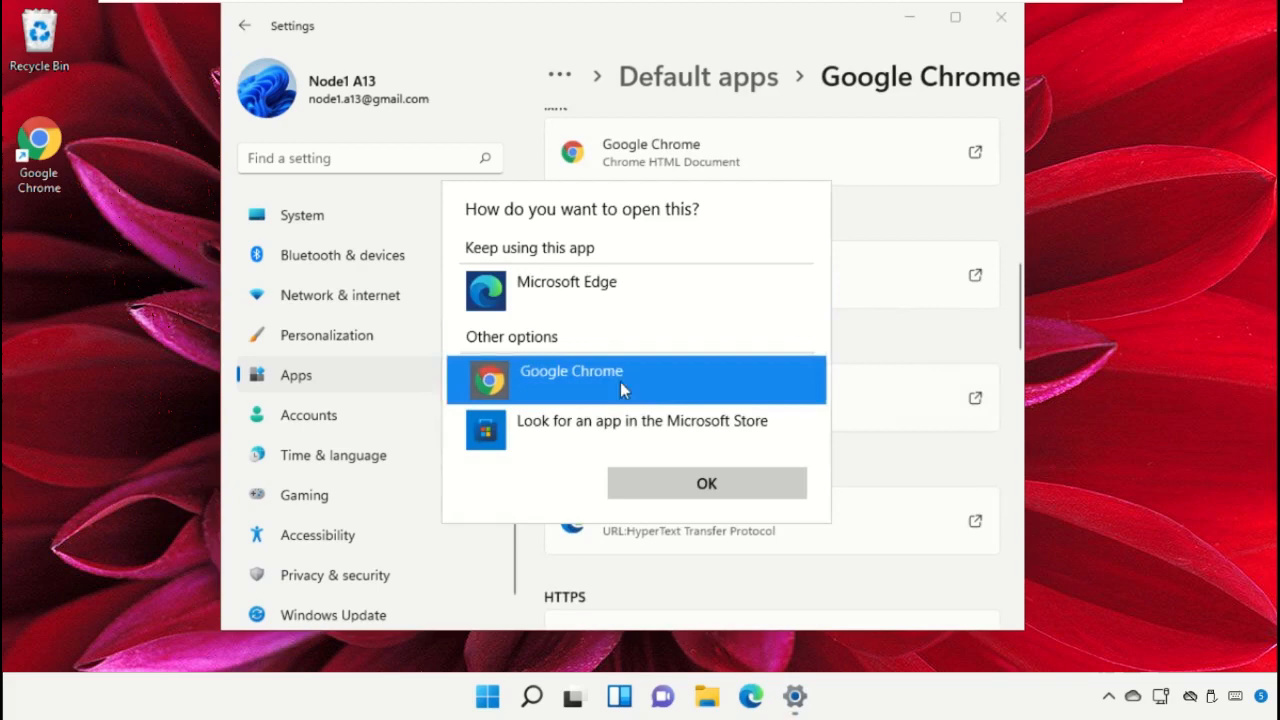
left_click(720, 481)
Set Google Chrome as the default for the HTTP link type, review the remaining defaults and close Settings
scroll(712, 430, "down", 2)
left_click(702, 388)
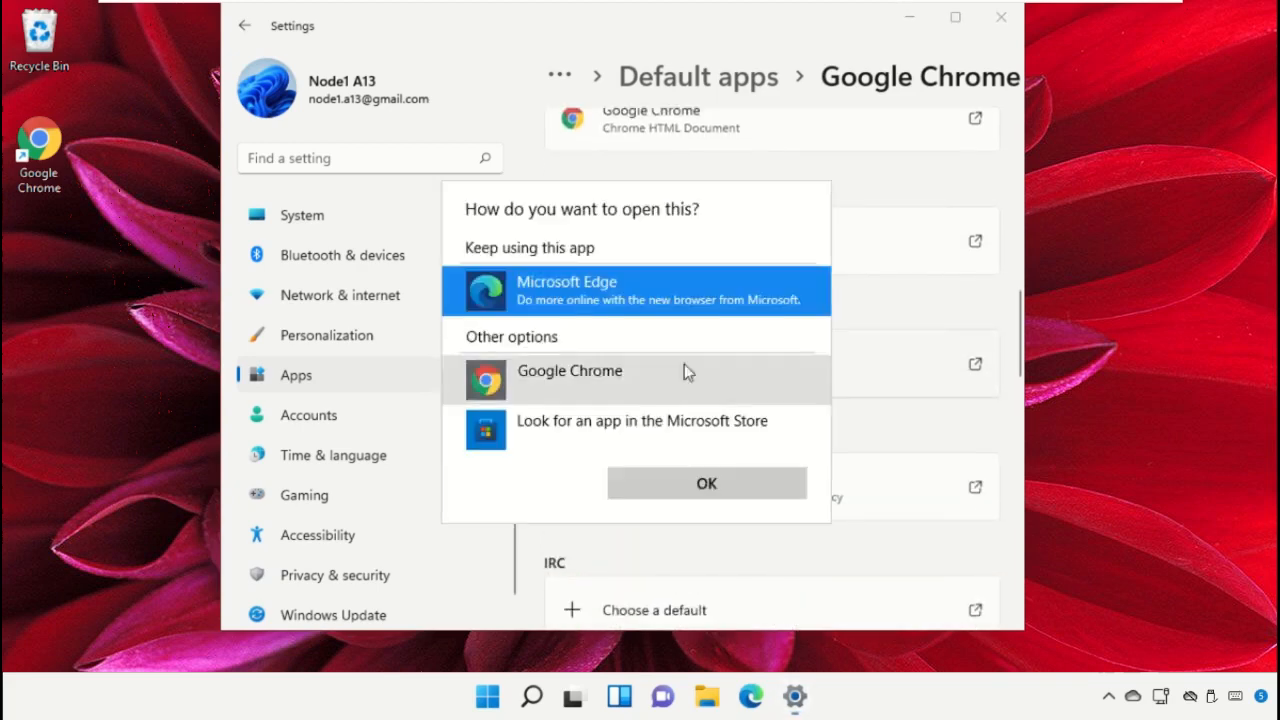
left_click(575, 372)
left_click(723, 491)
scroll(668, 372, "down", 2)
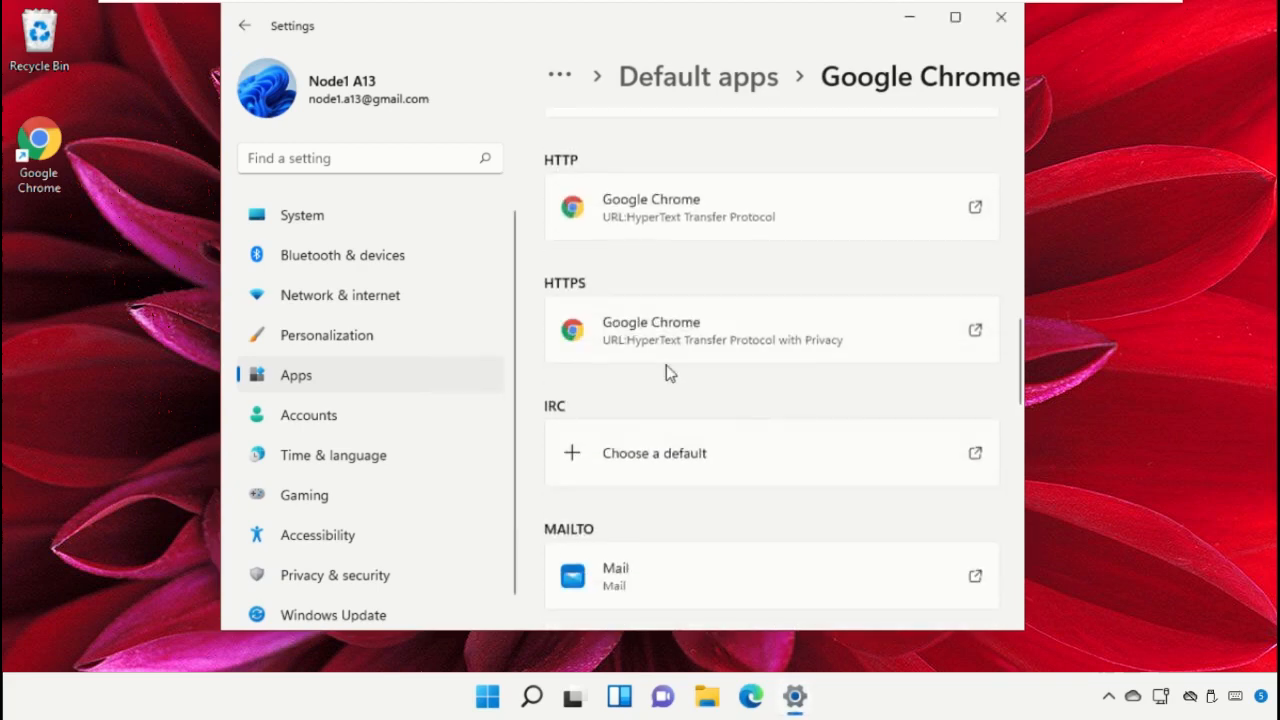
scroll(666, 368, "down", 2)
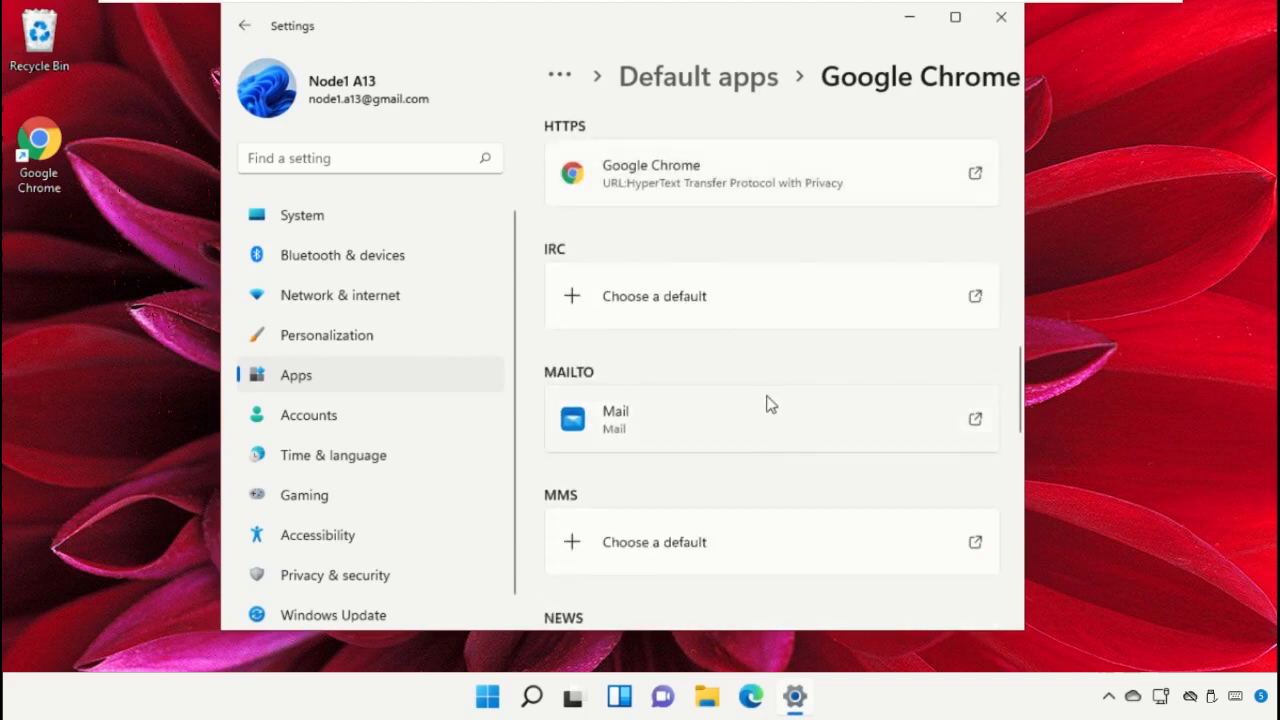
scroll(766, 403, "up", 4)
scroll(766, 403, "up", 12)
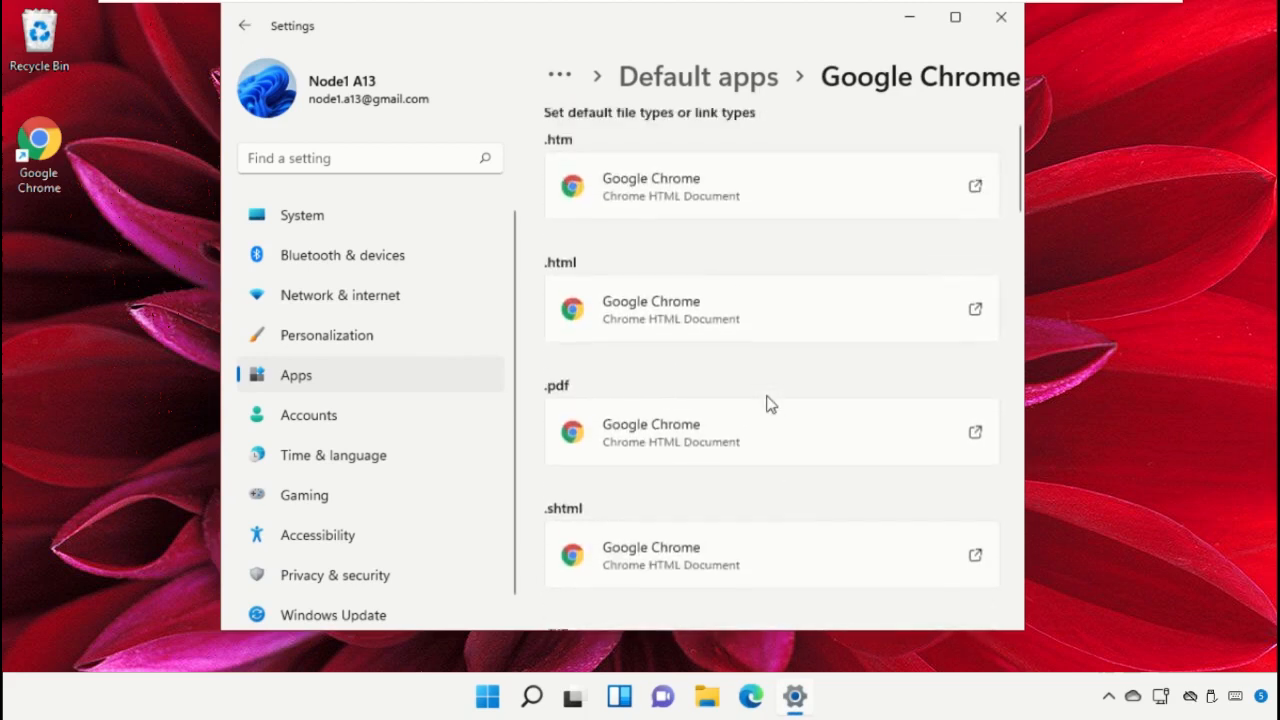
left_click(1001, 20)
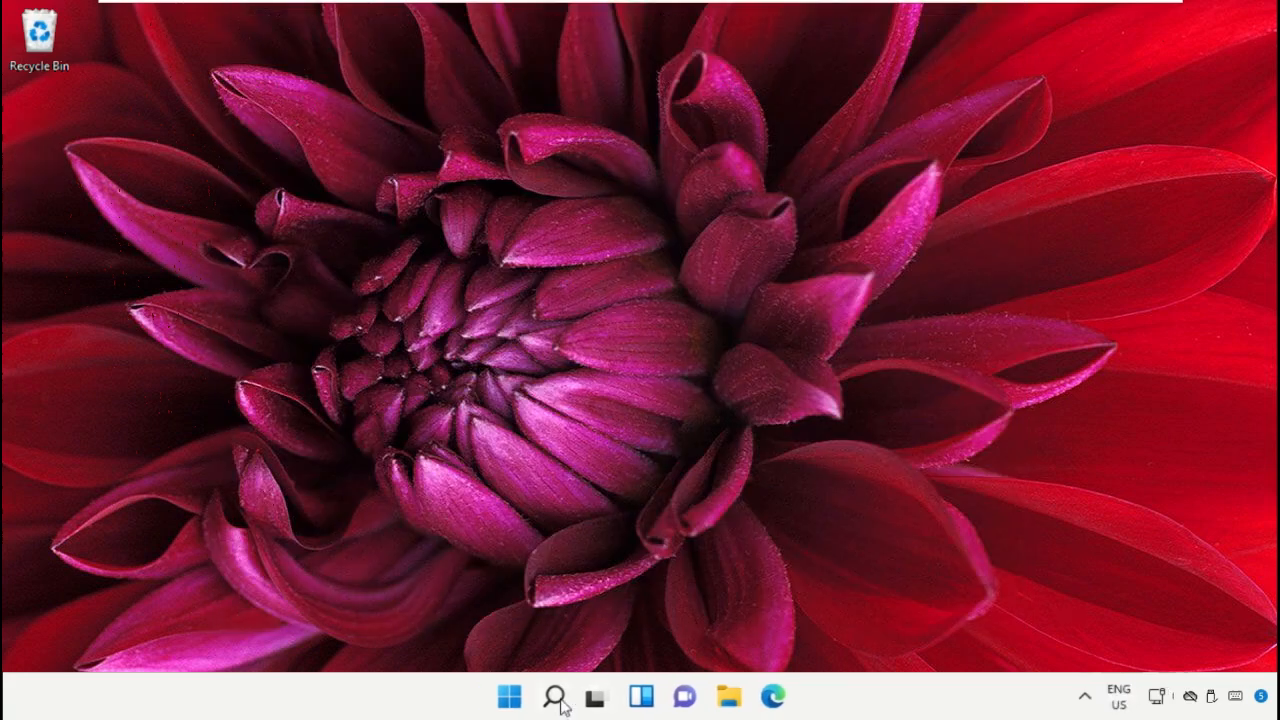
Bring up the power options for shutting down or restarting the computer
left_click(509, 696)
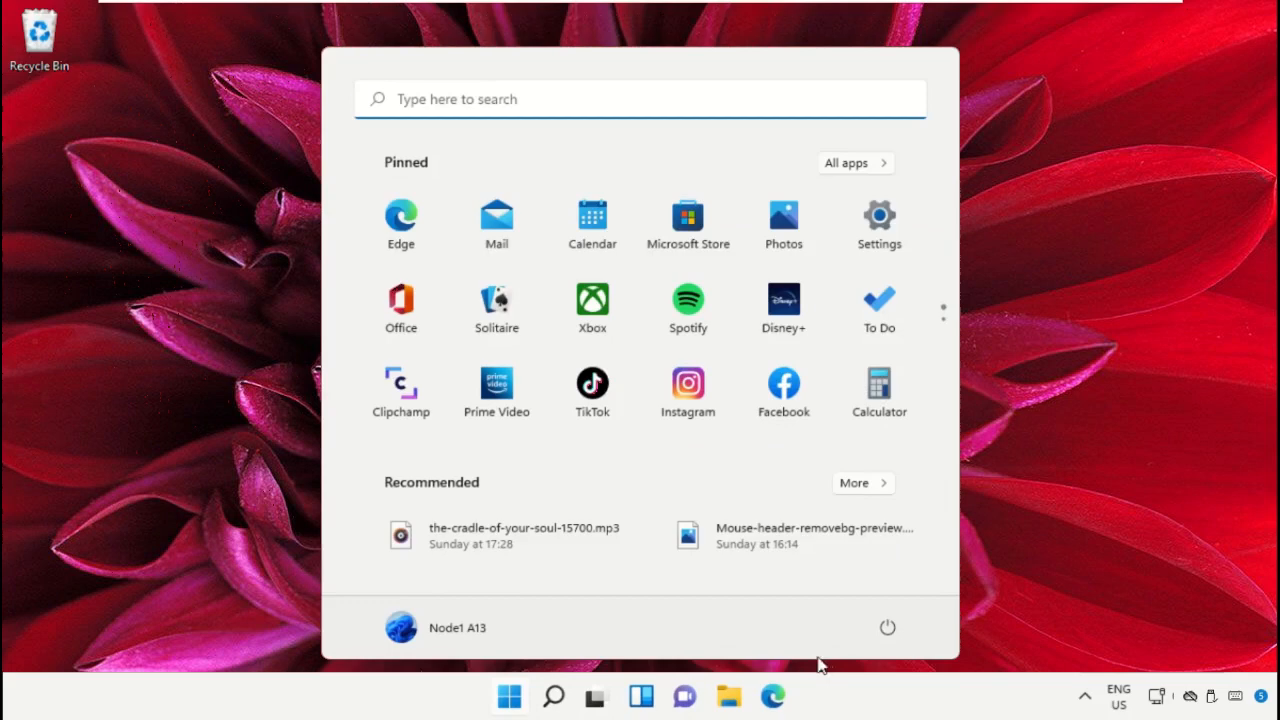
left_click(887, 630)
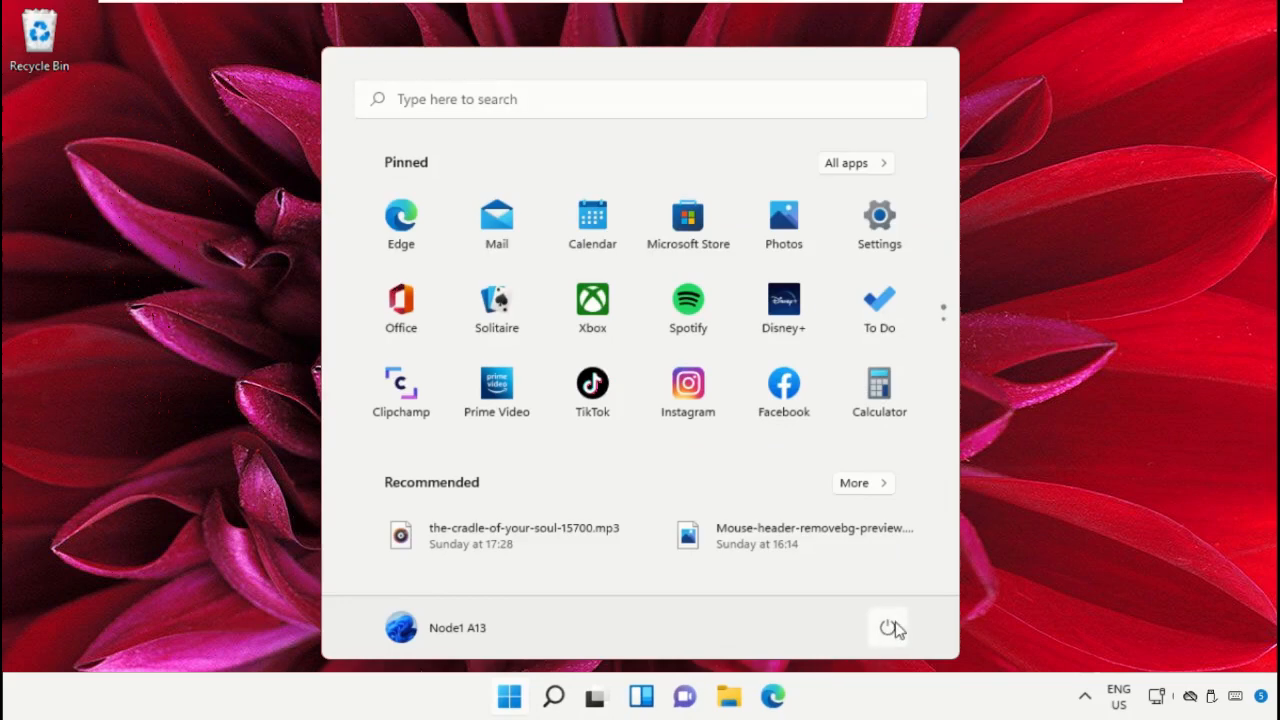
left_click(888, 629)
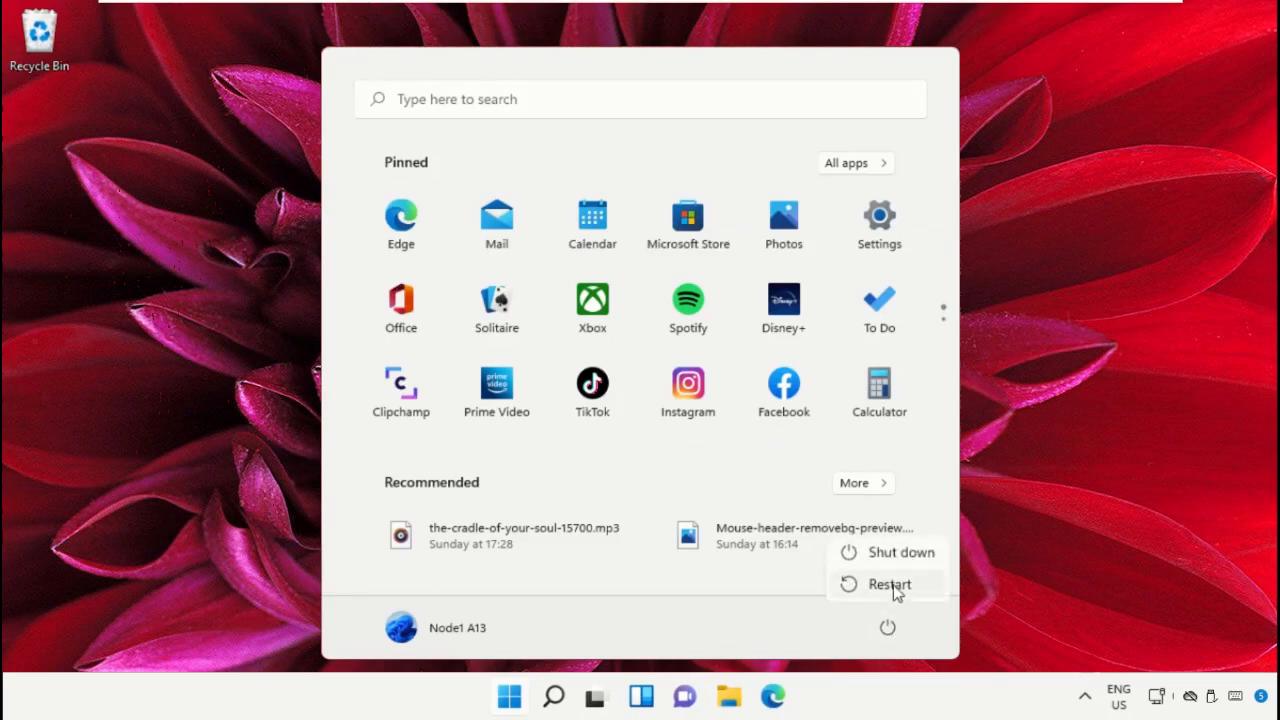